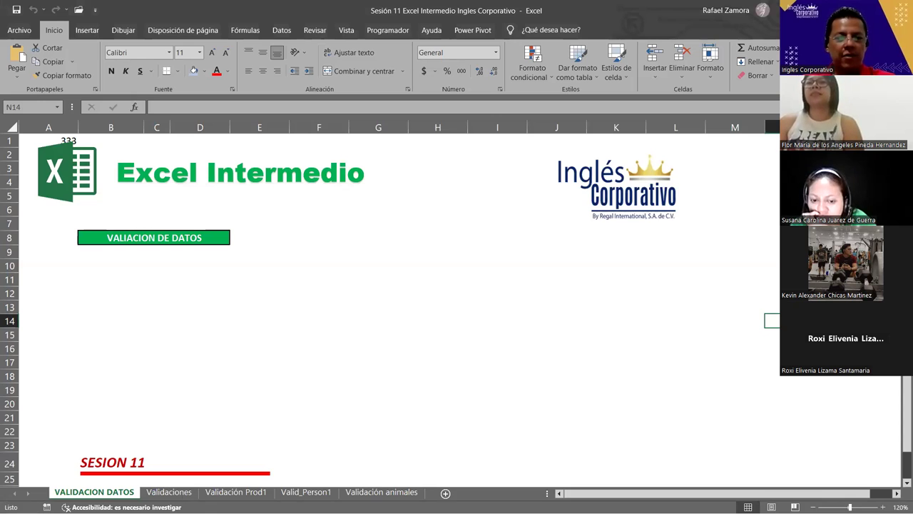
- Show the Validaciones sheet, which lists validation types such as 1 - 100 and a month list
left_click(178, 494)
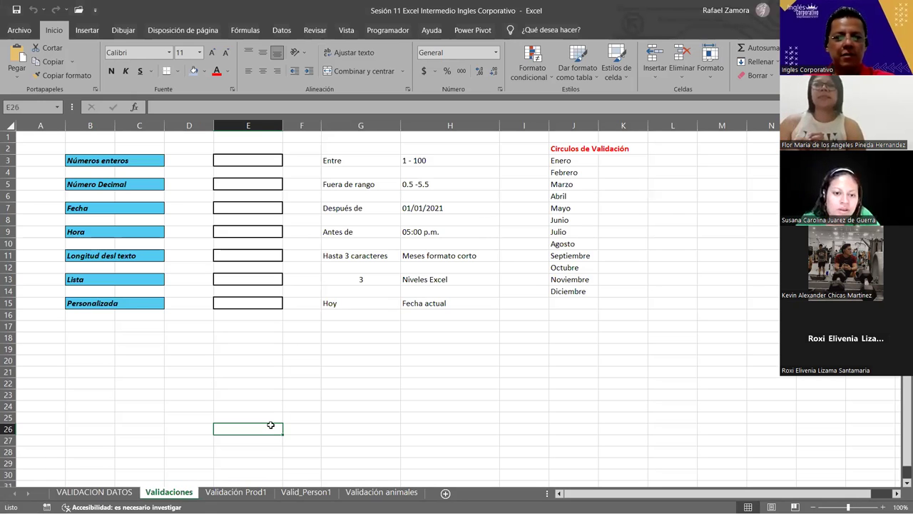
left_click(129, 492)
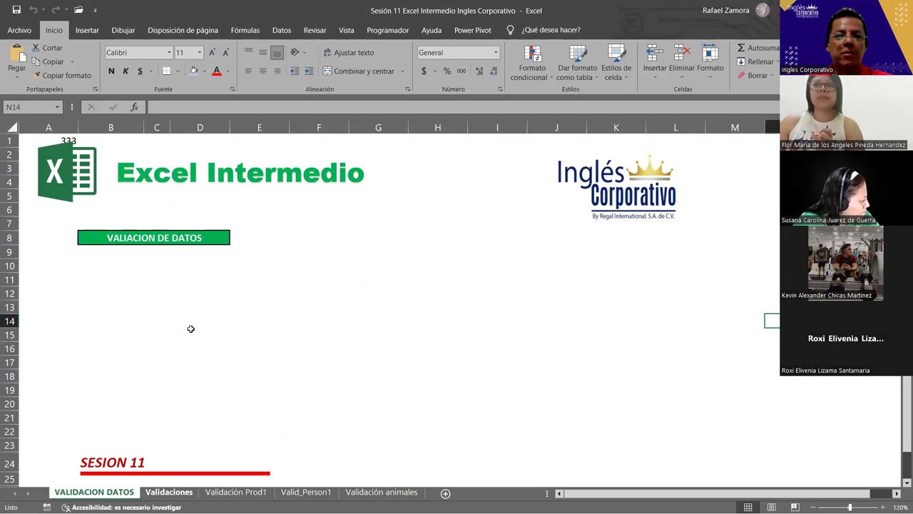
left_click(169, 492)
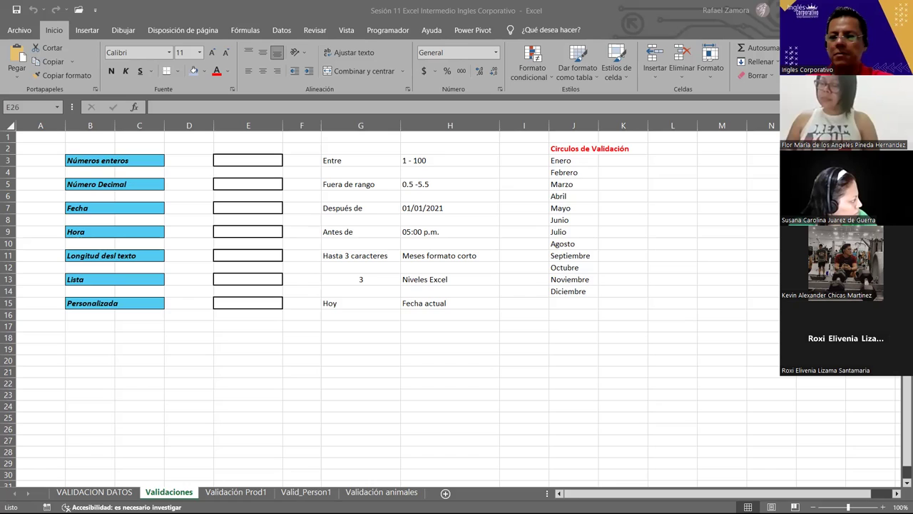
left_click(456, 404)
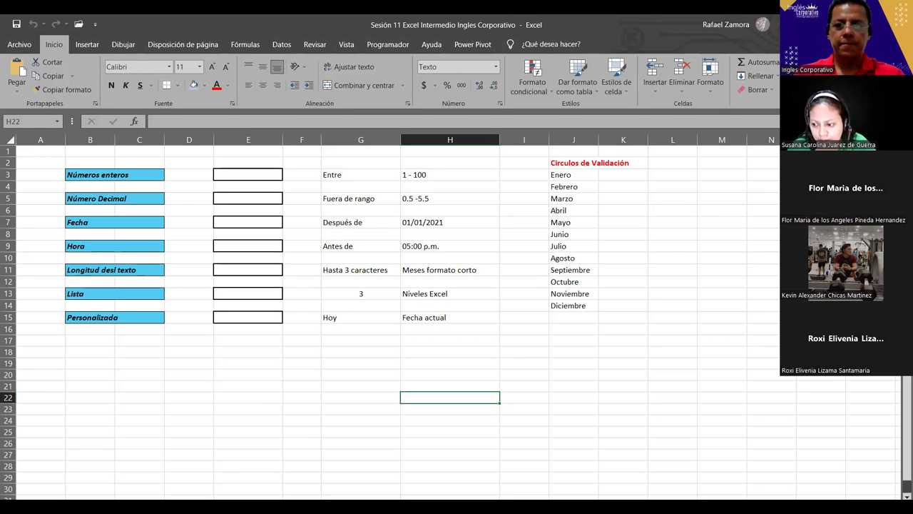
double_click(674, 328)
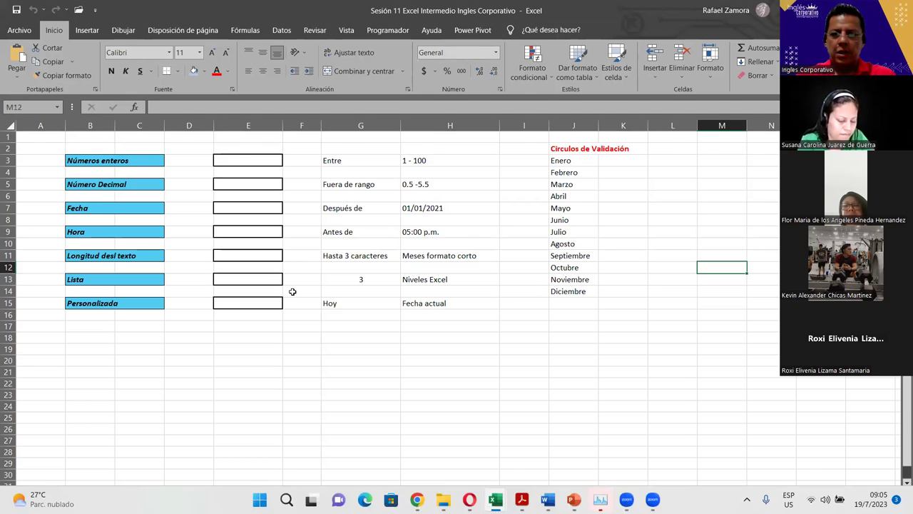
left_click(292, 291)
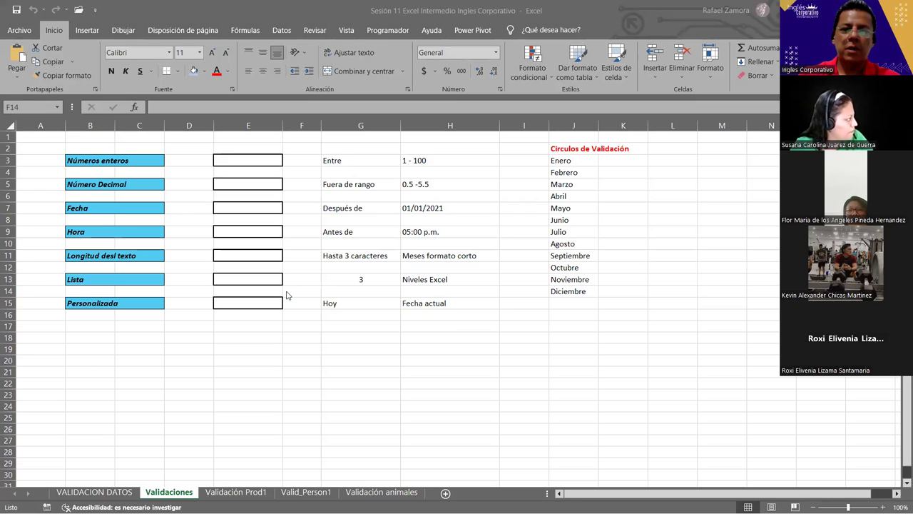
left_click(524, 303)
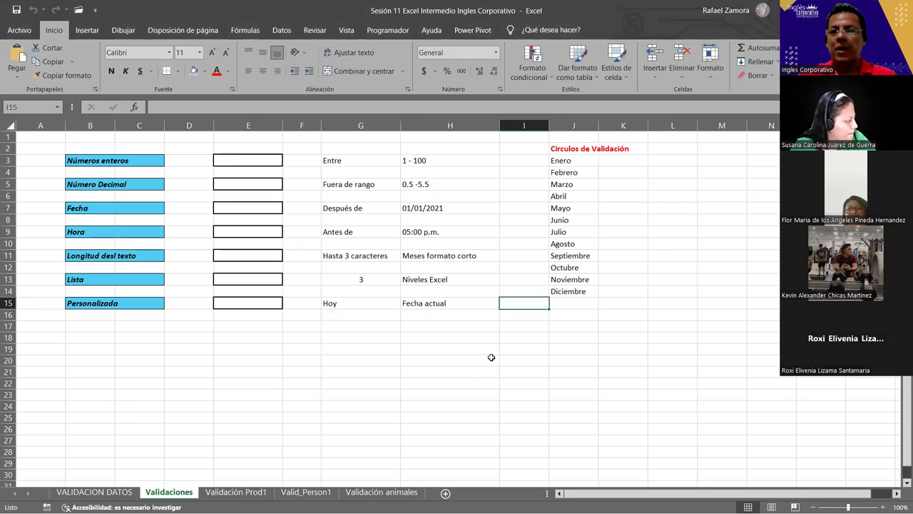
left_click(385, 369)
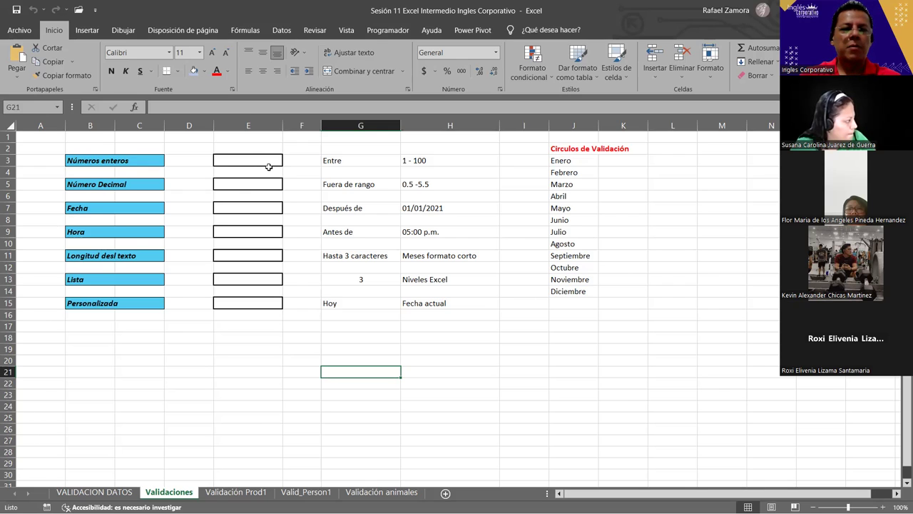
left_click(261, 160)
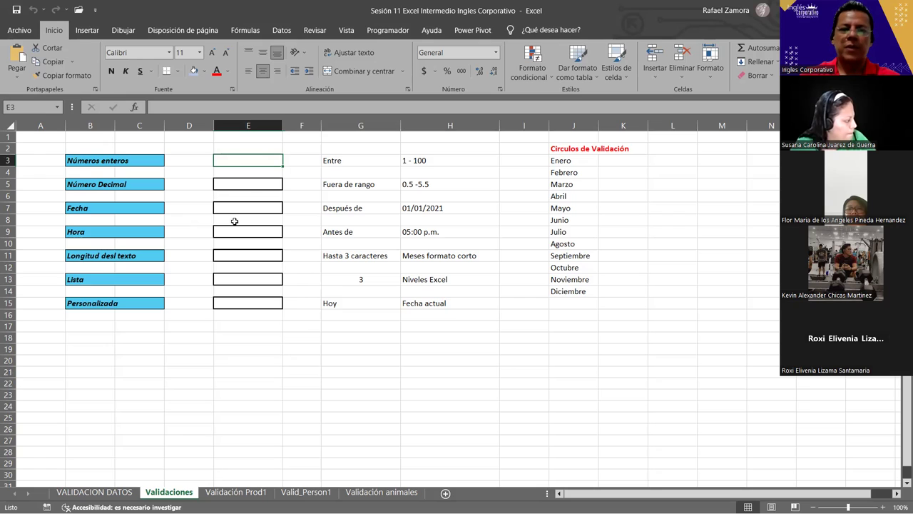
left_click(337, 161)
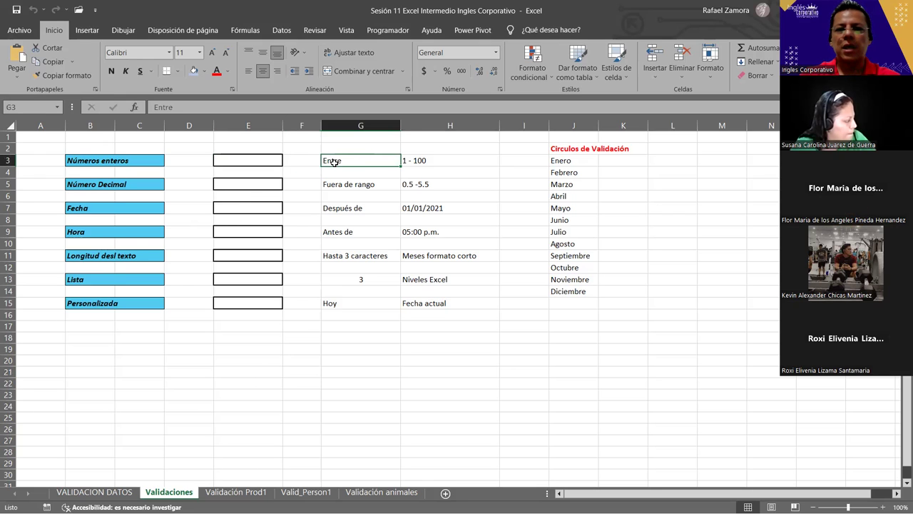
left_click(405, 159)
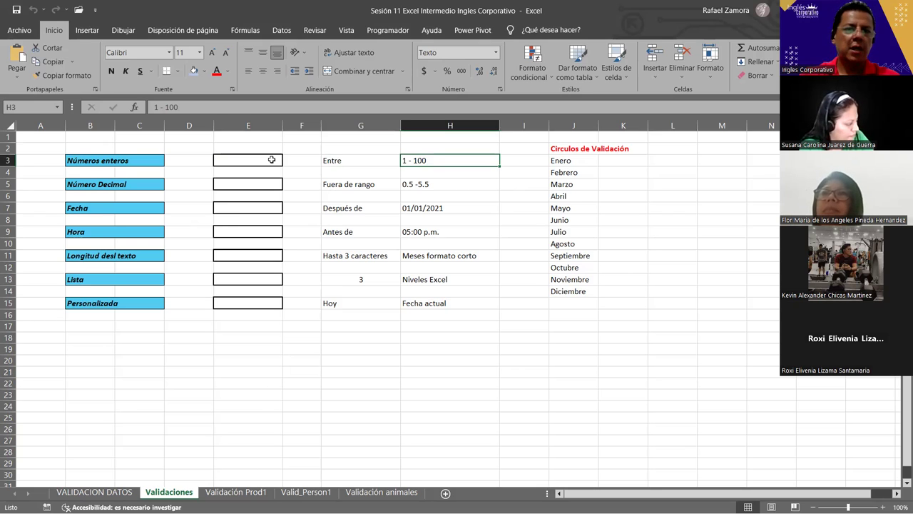
left_click(272, 159)
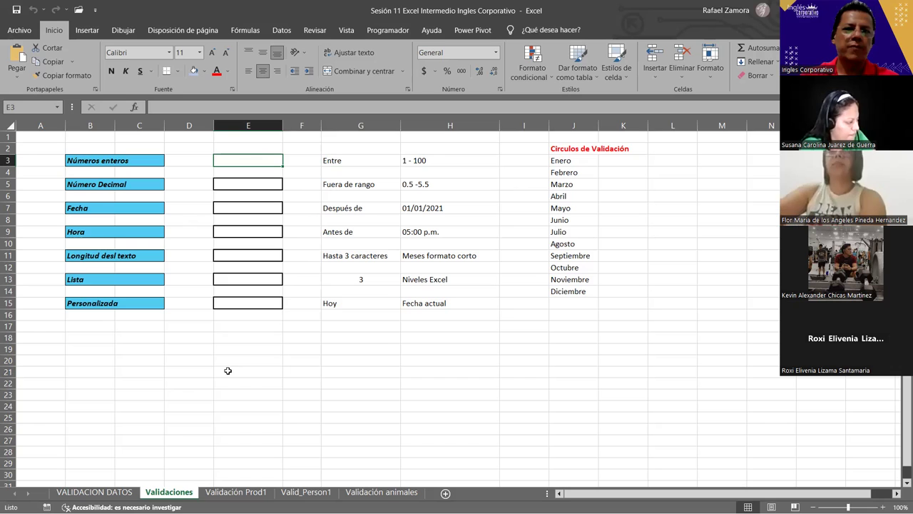
- Open the Validación de datos dialog for cell E3 from the Datos ribbon
left_click(278, 30)
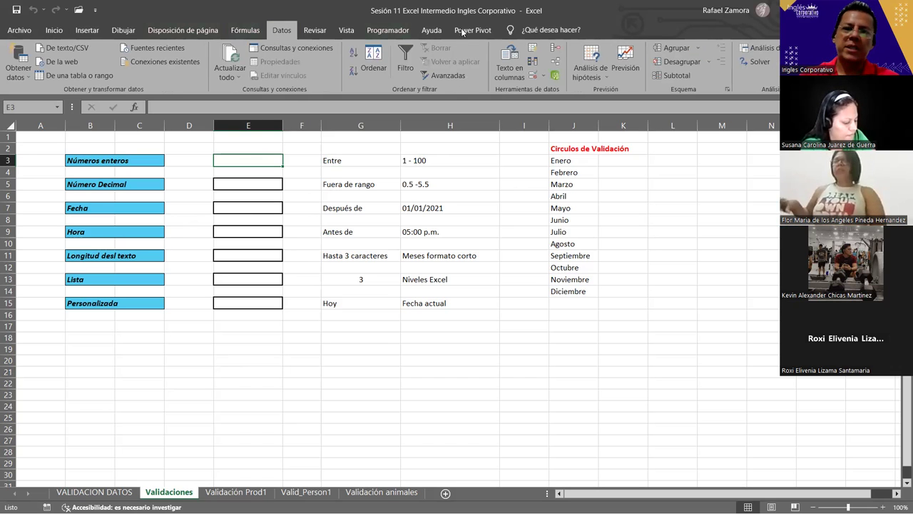
left_click(531, 77)
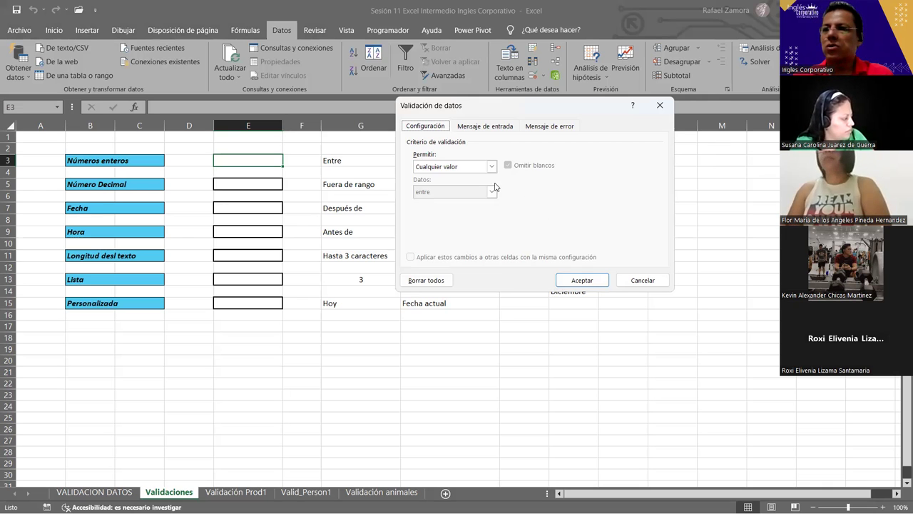
- Set Permitir to Número entero in E3's validation settings
left_click(492, 126)
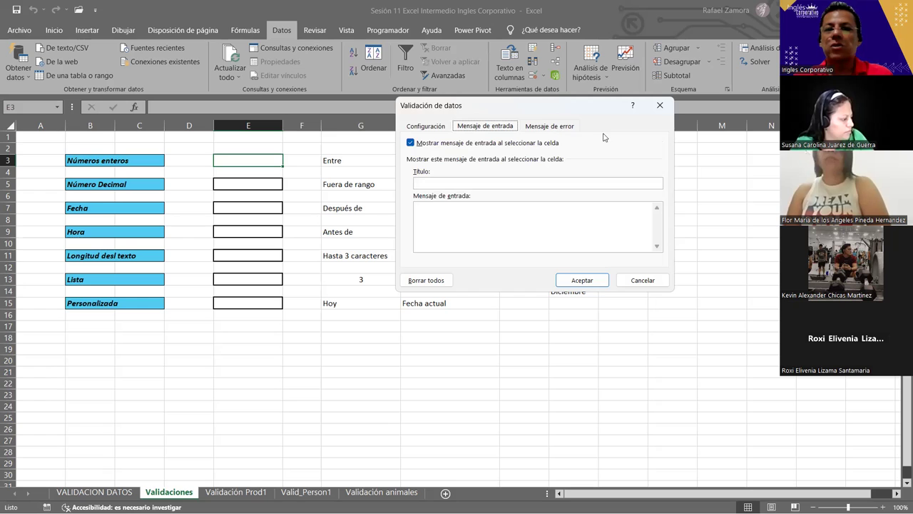
left_click(571, 126)
left_click(499, 128)
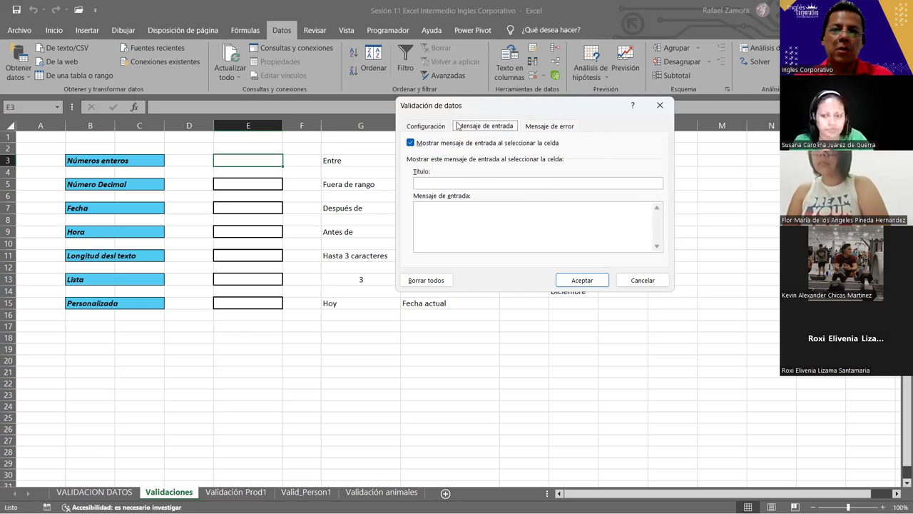
left_click(421, 127)
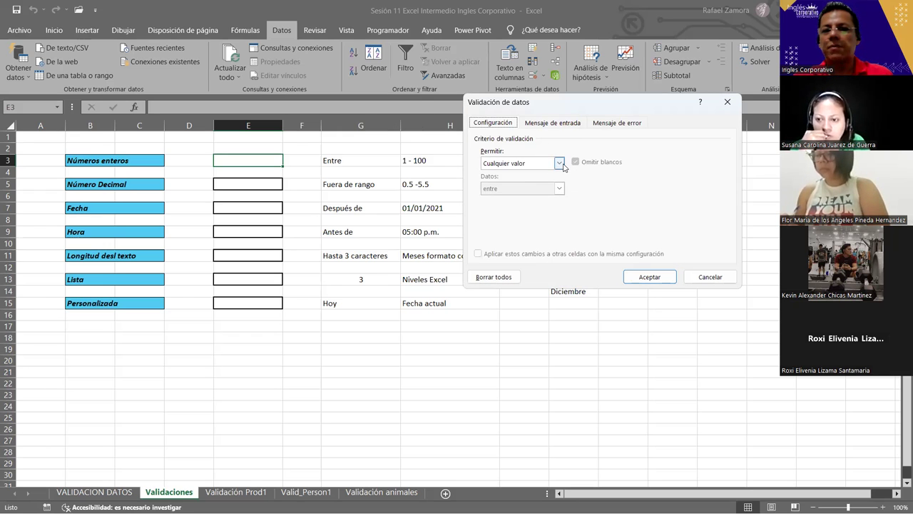
left_click(560, 164)
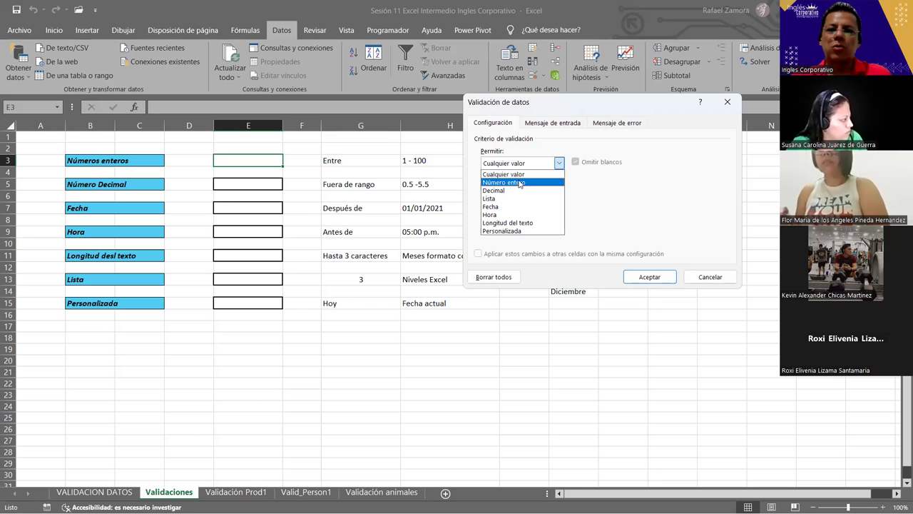
left_click(309, 177)
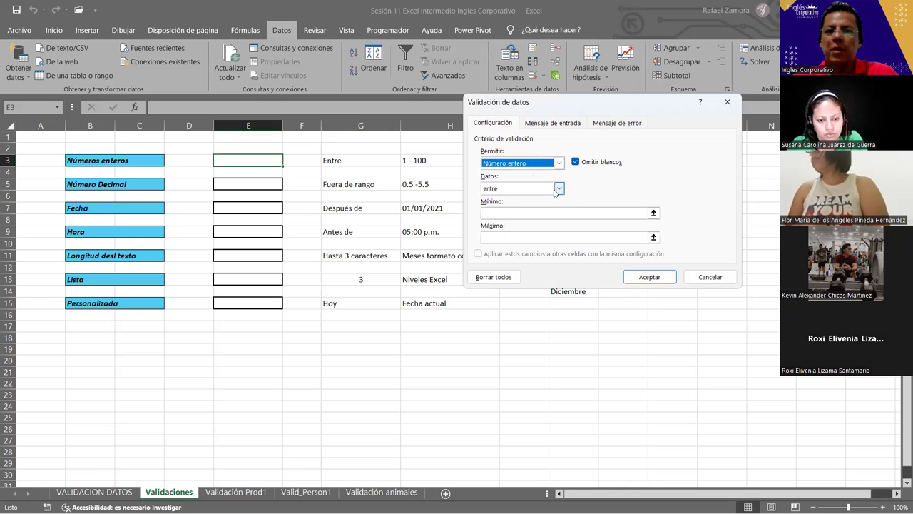
- Keep the Datos condition at entre after trying mayor que, and select the Mínimo box
left_click(559, 188)
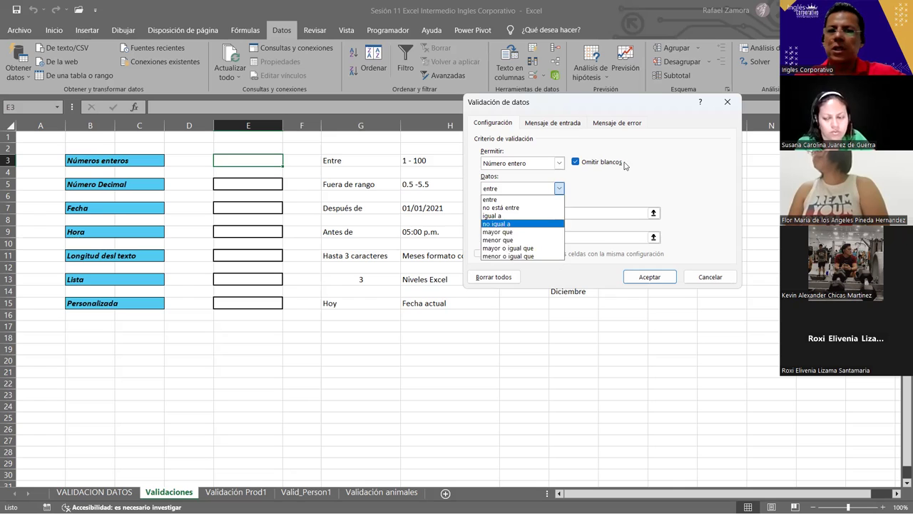
left_click(595, 206)
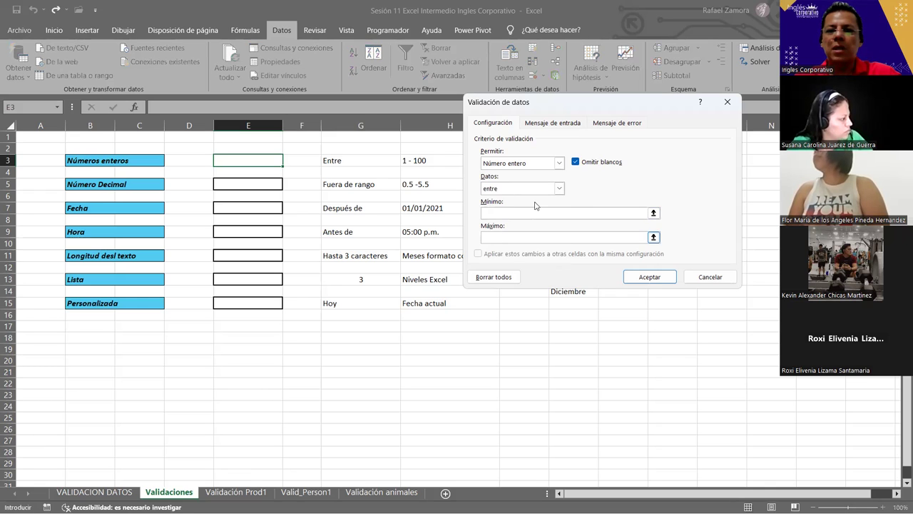
left_click(560, 189)
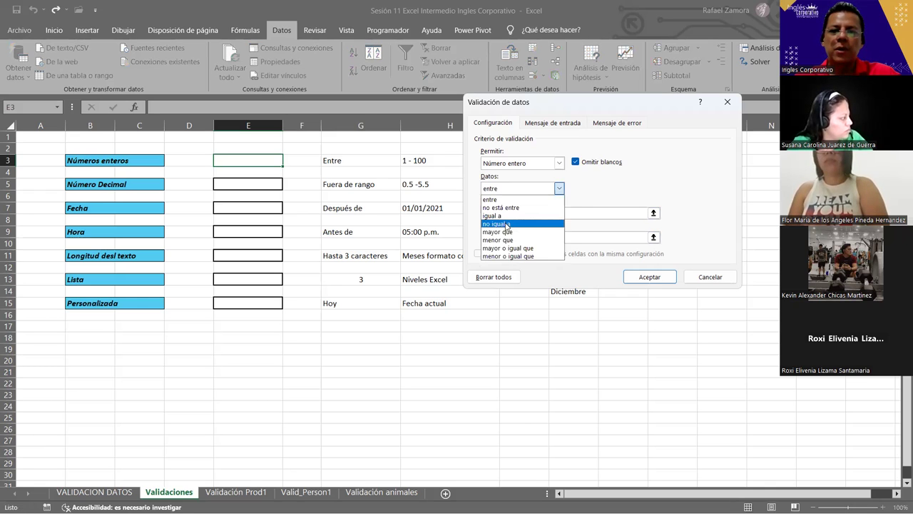
left_click(498, 231)
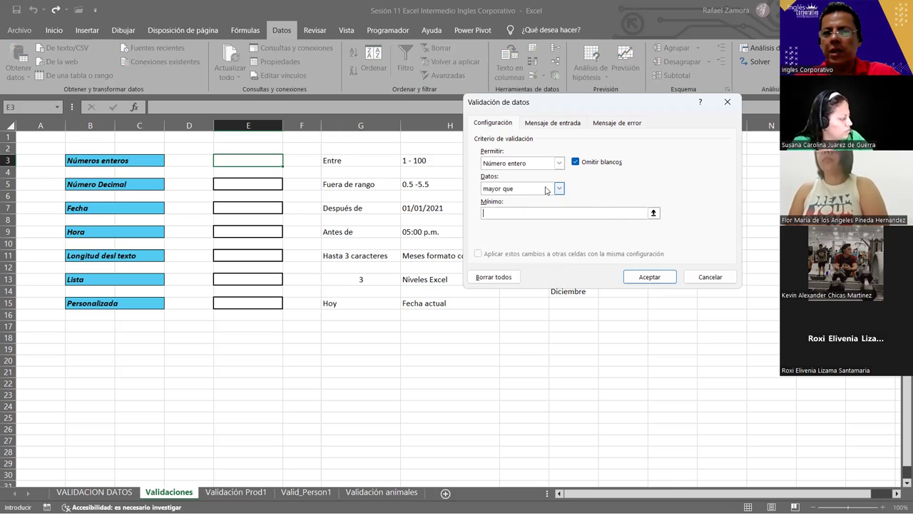
left_click(560, 188)
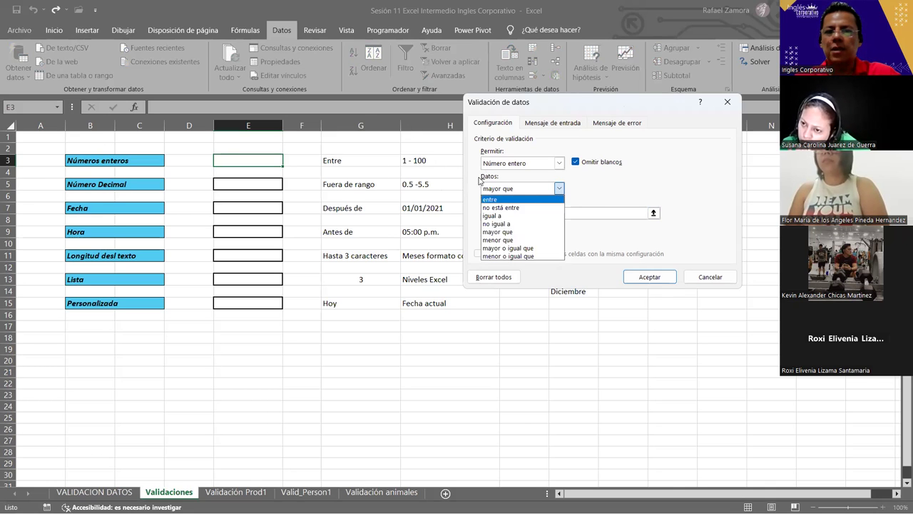
left_click(491, 200)
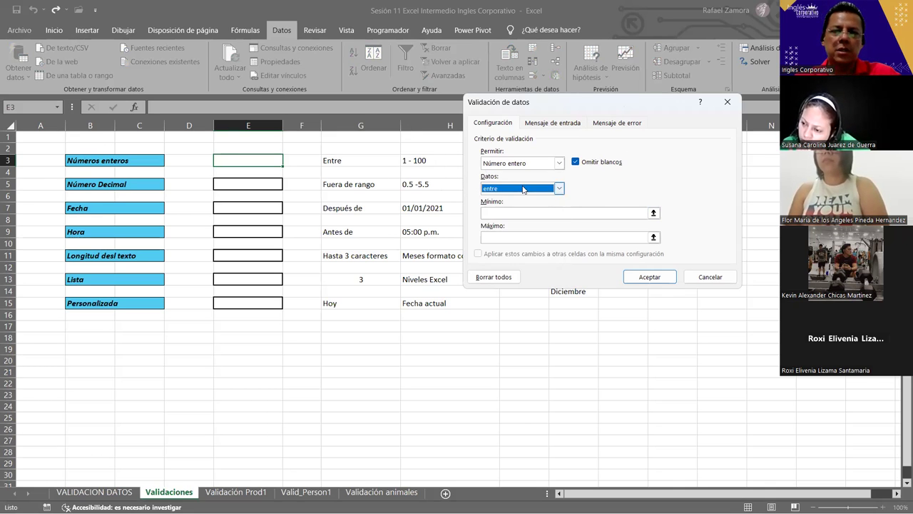
left_click(493, 211)
- Enter Mínimo 1 and Máximo 100 for E3's whole-number rule
type("1")
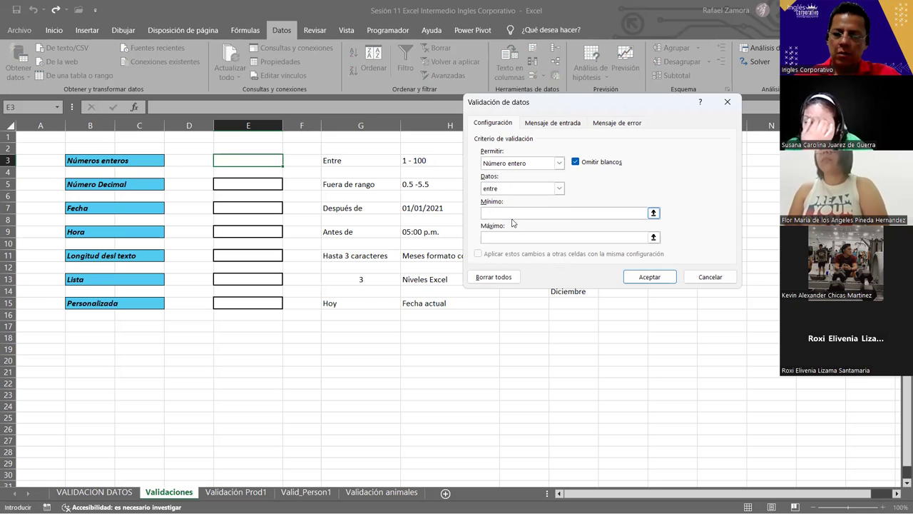
left_click(513, 237)
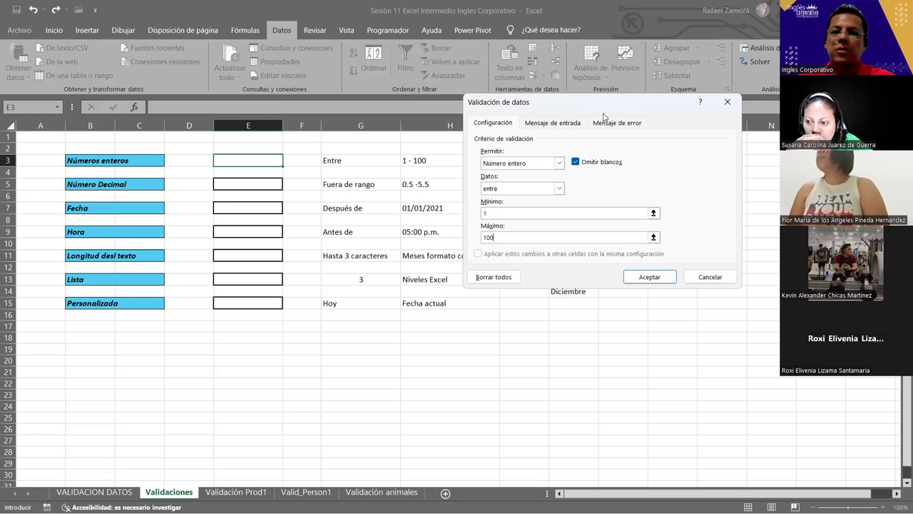
left_click(573, 123)
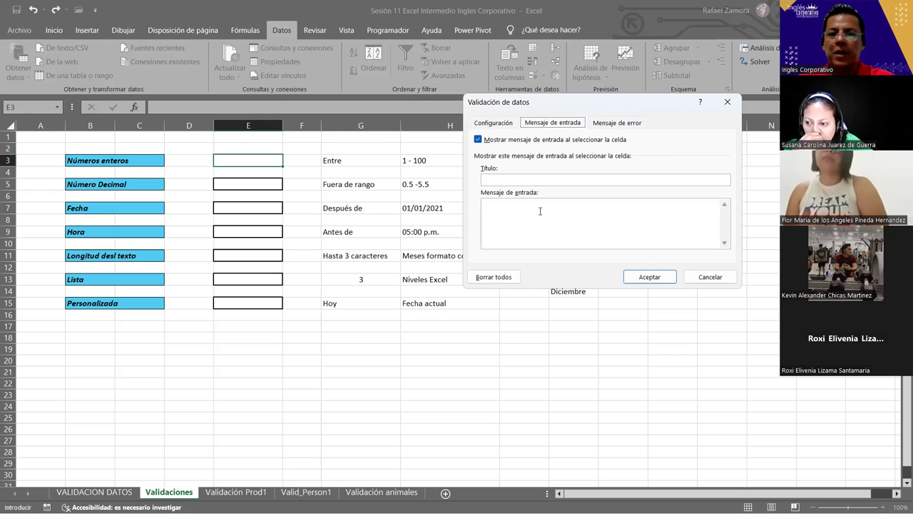
- Enter input message title 'Numeros Enteros' and text 'Ingrese valor entero entre 1 y 100'
left_click(508, 182)
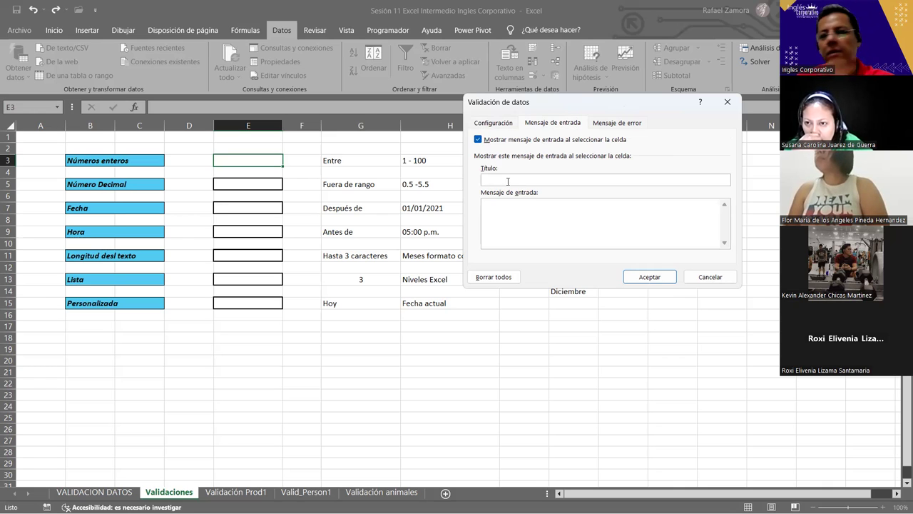
type("Numeros")
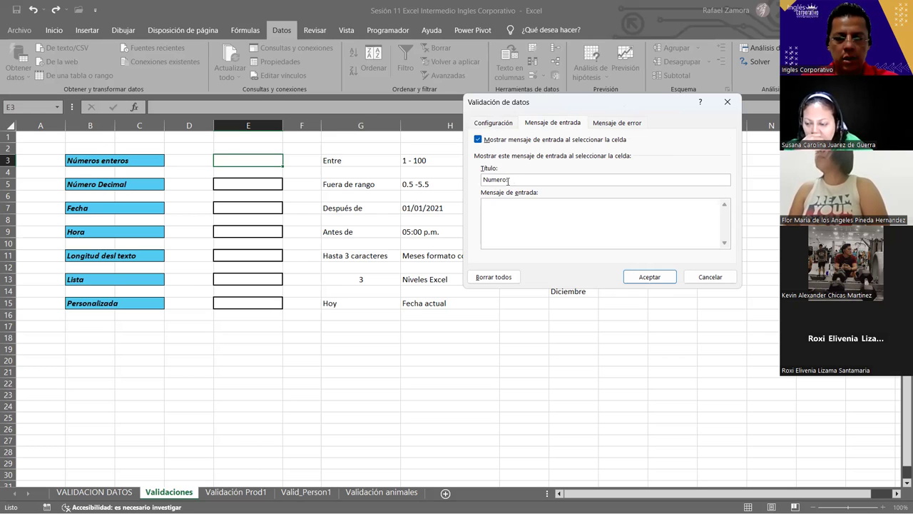
type(" Enter")
key("BackSpace")
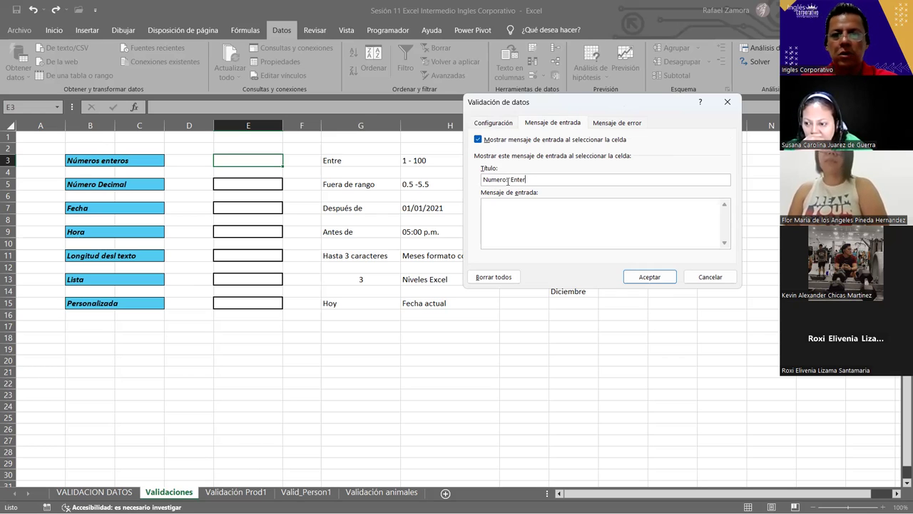
type("os")
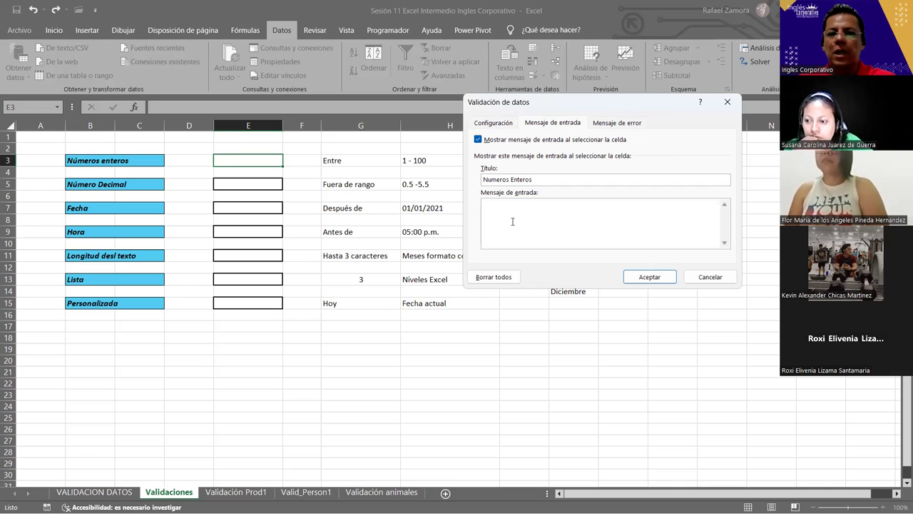
left_click(509, 212)
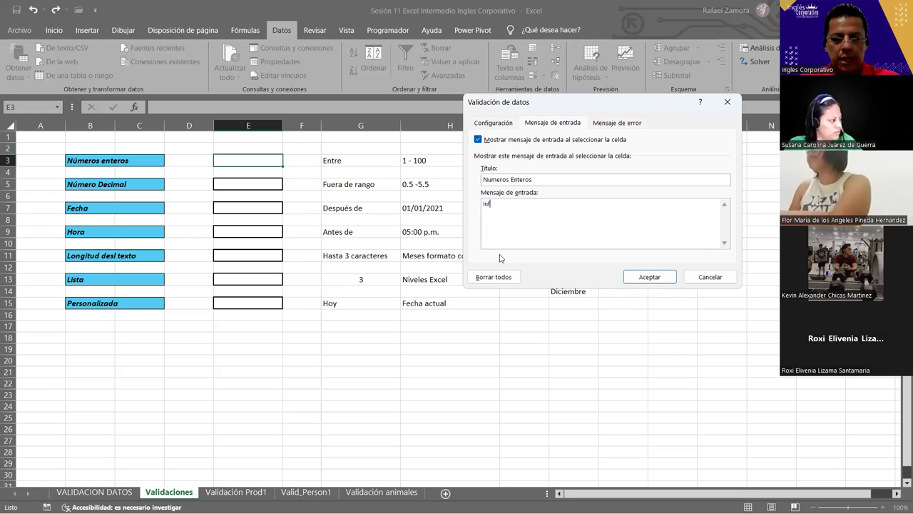
type("grese ")
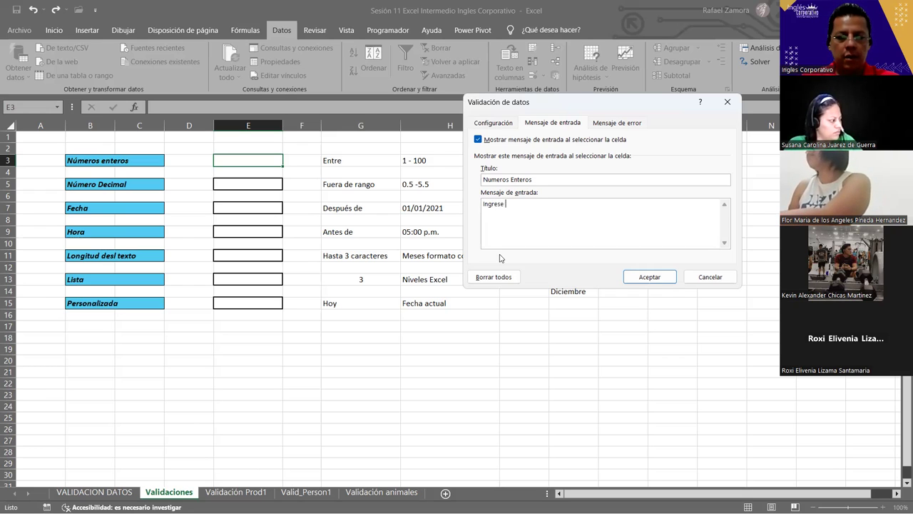
type("valor ent")
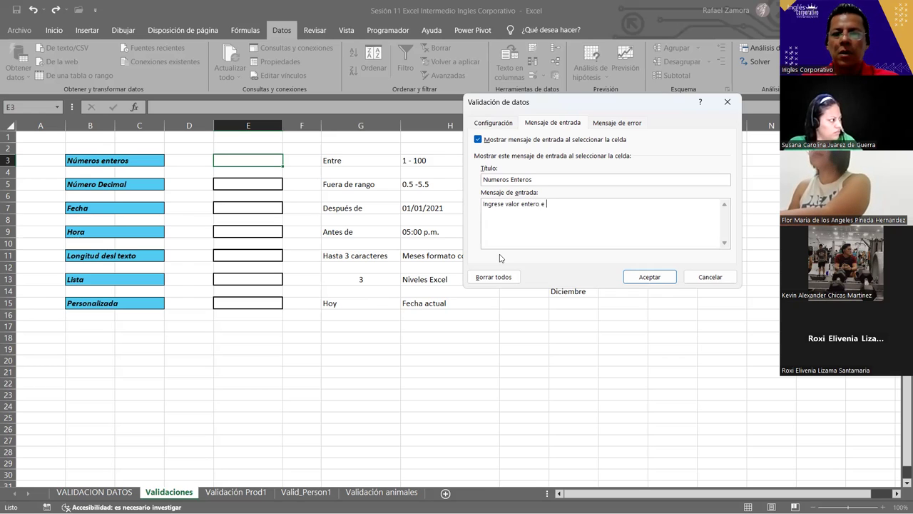
type("ero entre 1 y 100")
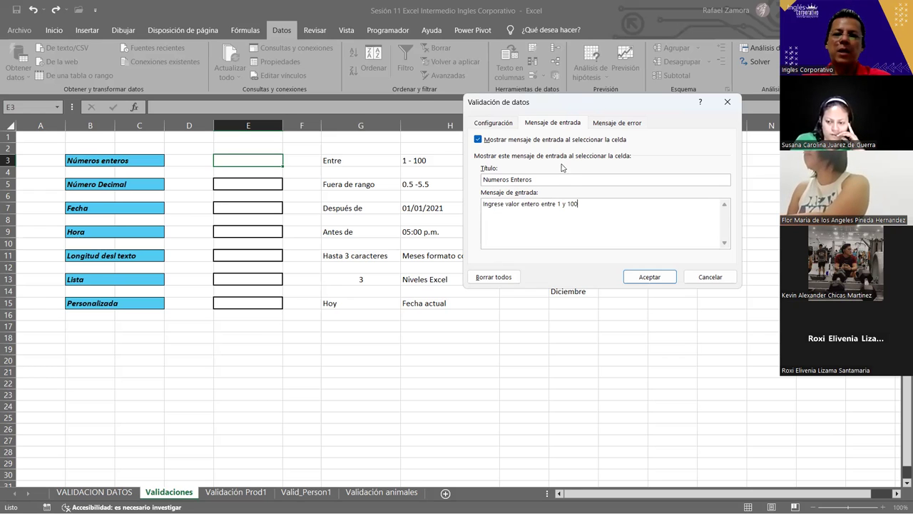
left_click(620, 123)
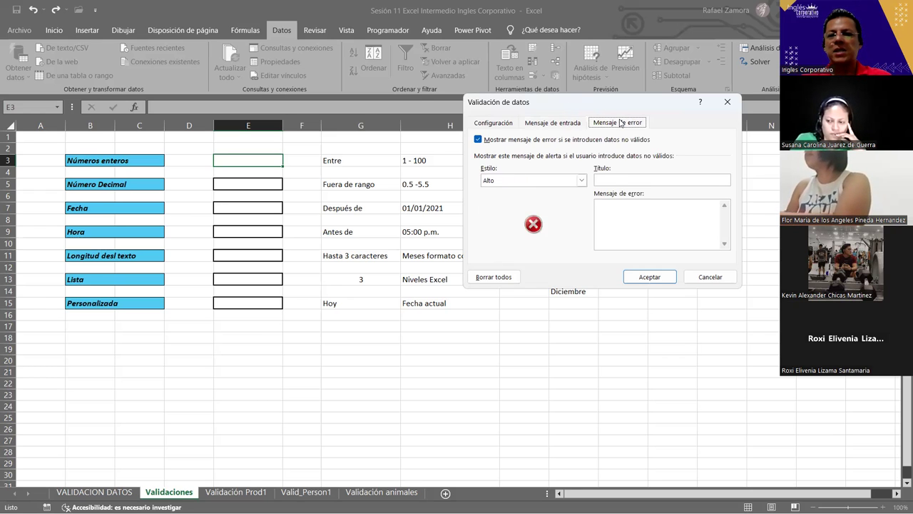
- Make the error alert Información style, titled ERROR, with message 'Revise dato ingresado'
left_click(556, 180)
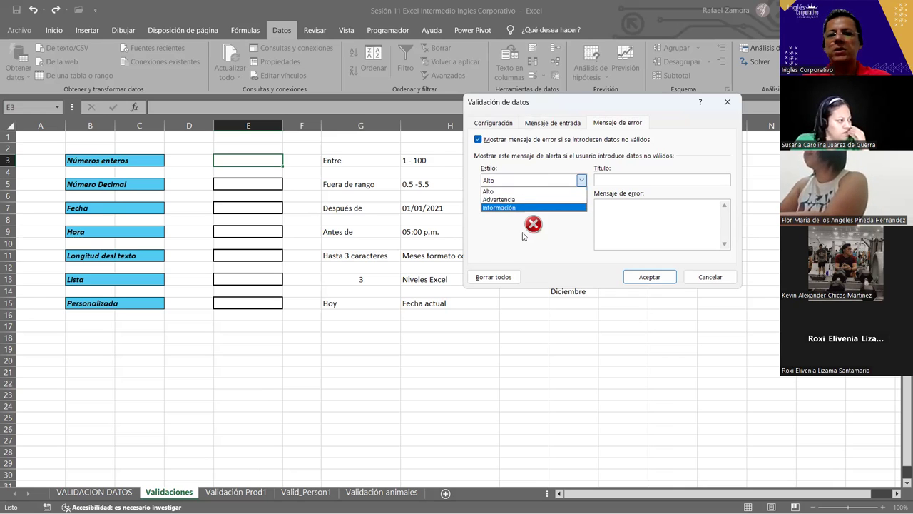
left_click(527, 207)
left_click(662, 178)
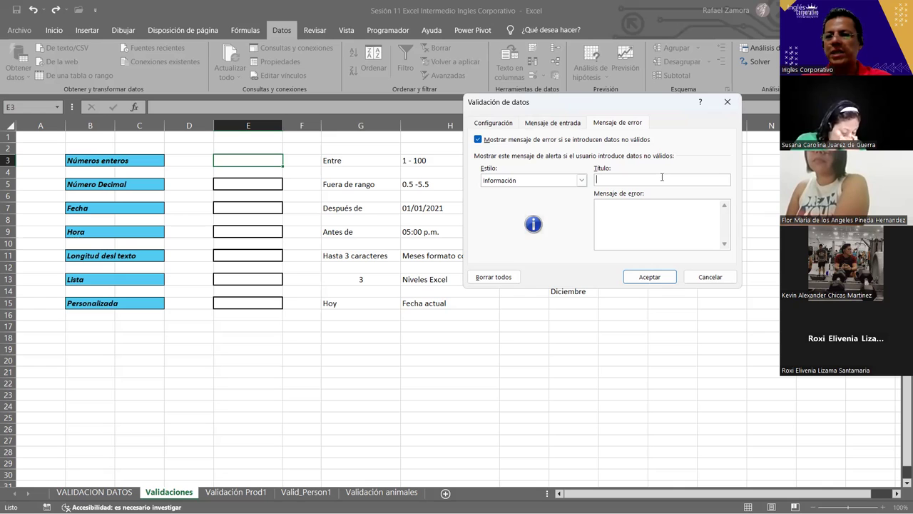
type("ERROR")
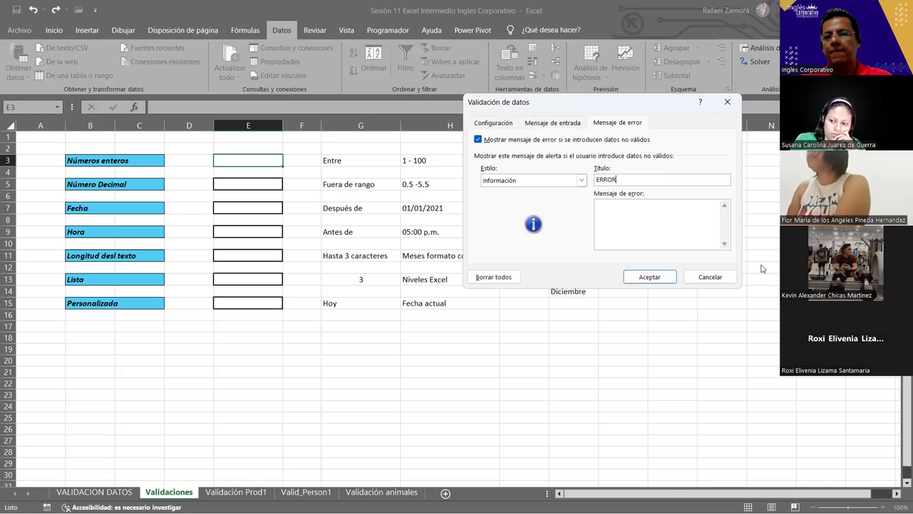
left_click(646, 218)
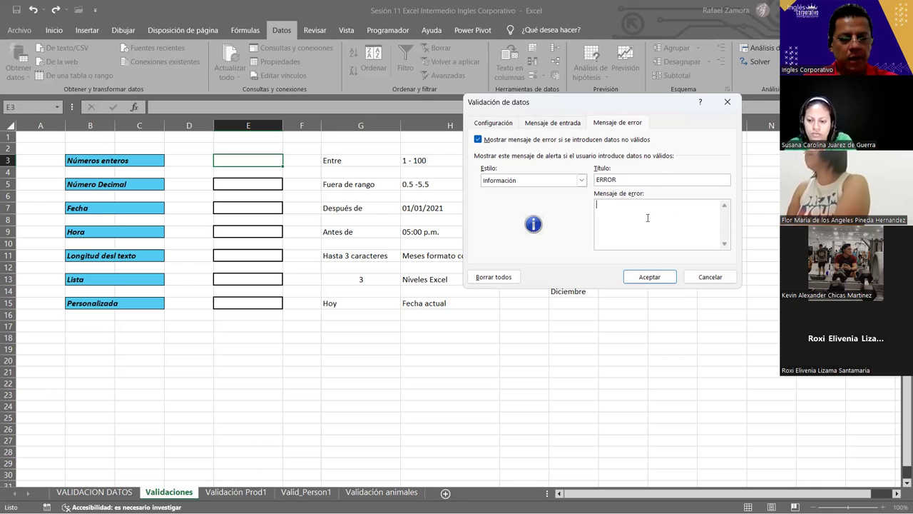
type("REvise")
key("BackSpace")
key("BackSpace")
key("BackSpace")
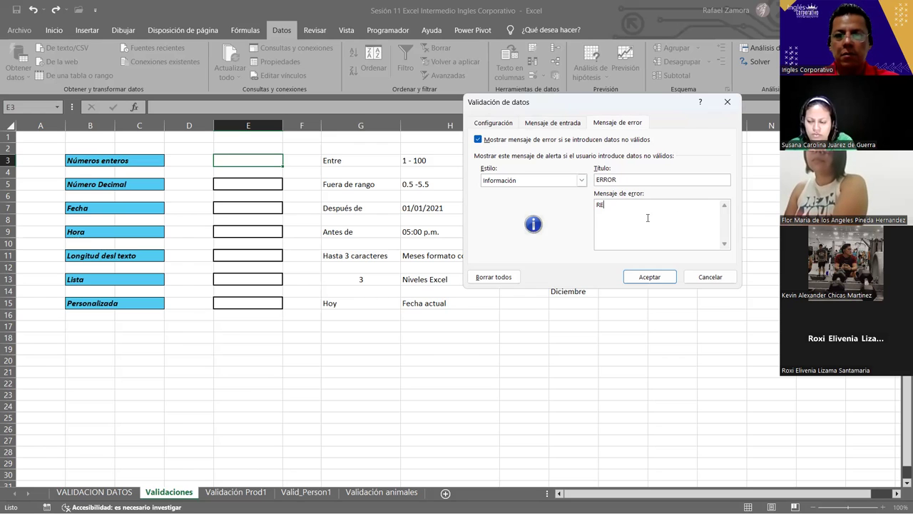
key("BackSpace")
type("evise dat")
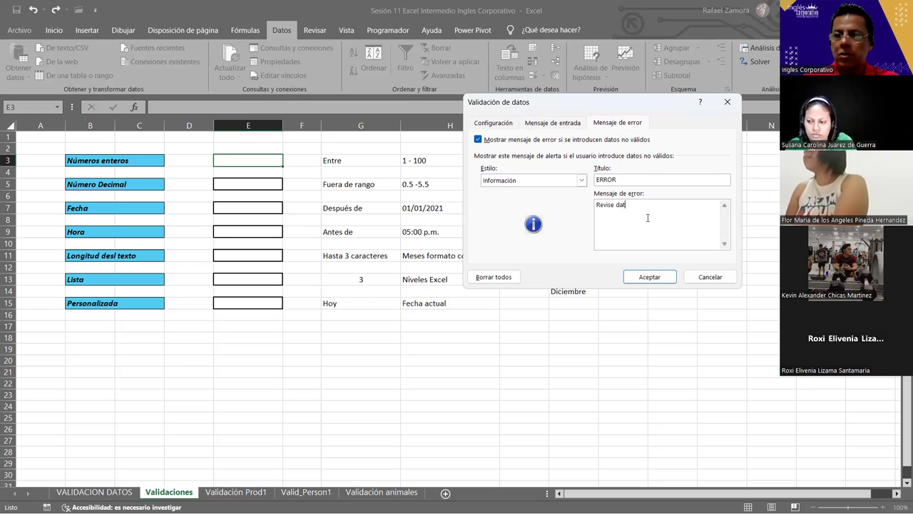
type("o ingr")
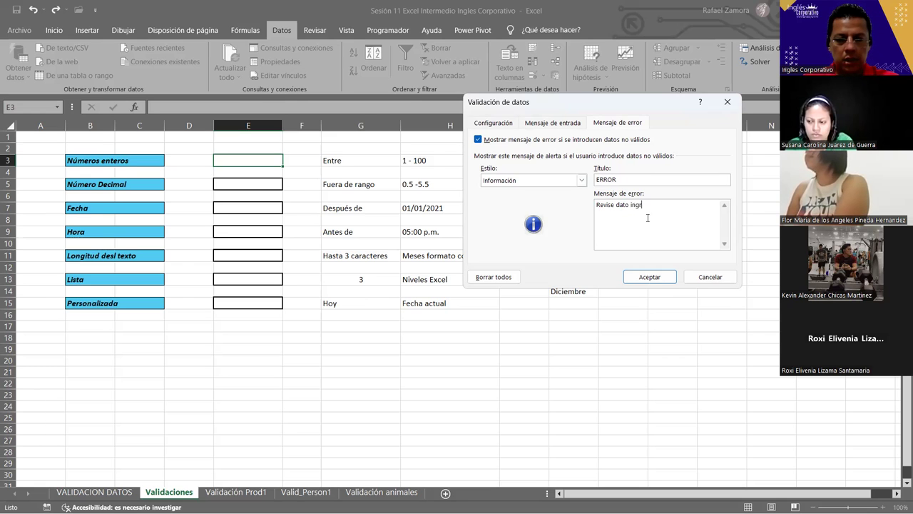
type("esado")
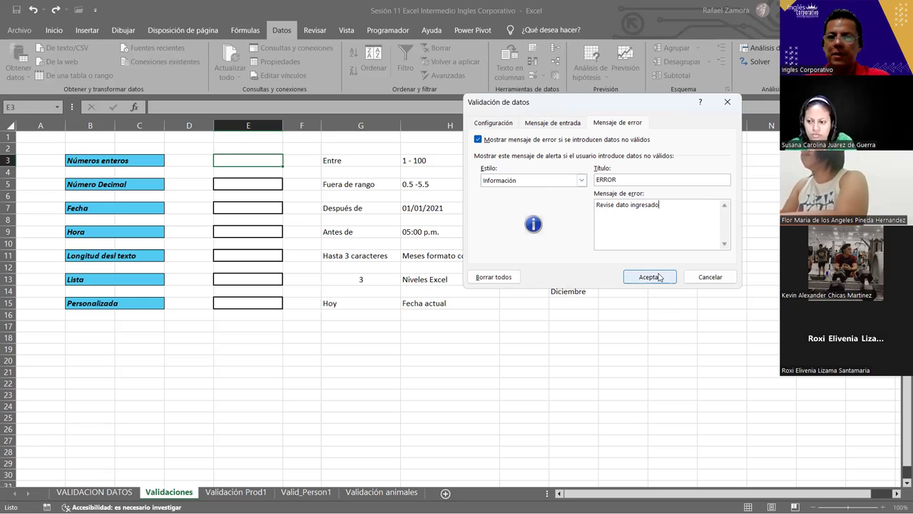
left_click(496, 127)
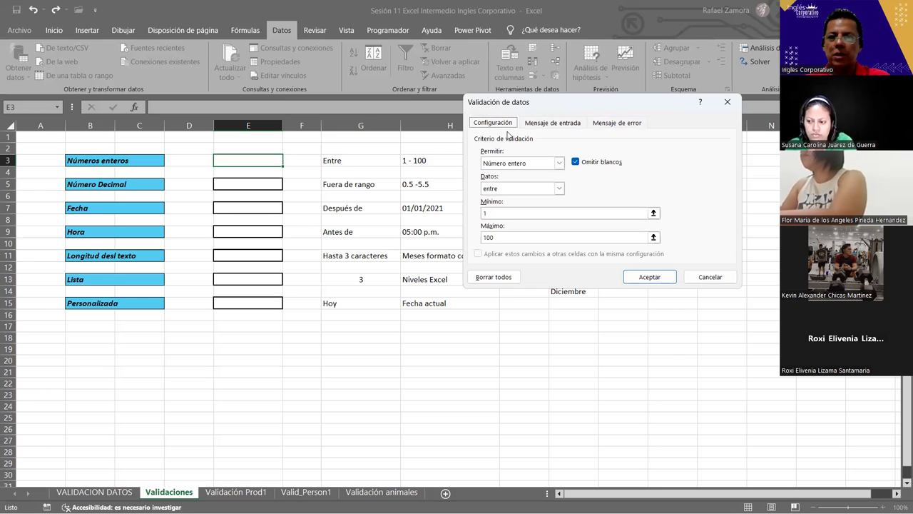
- Confirm the Validación de datos dialog to apply E3's rule
left_click(659, 279)
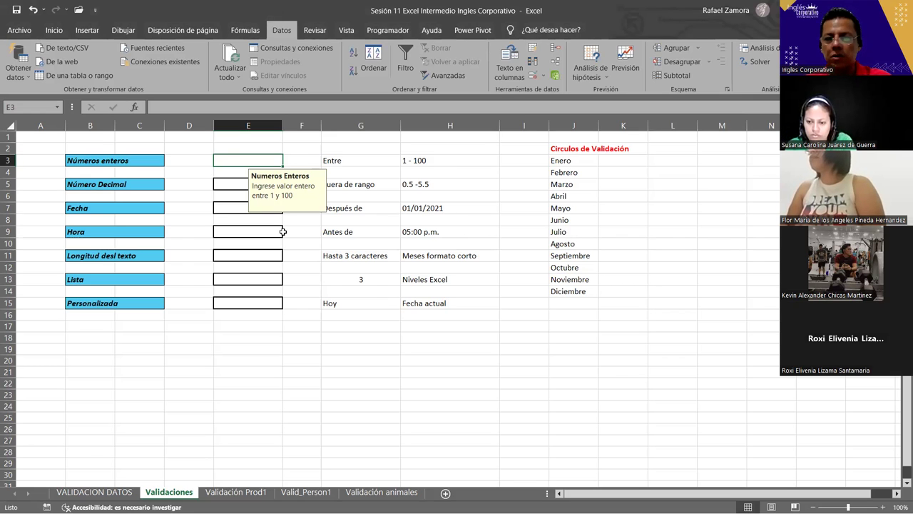
- Reselect E3 and enter the valid values 1, 50, 80 and 100 in turn
left_click(521, 187)
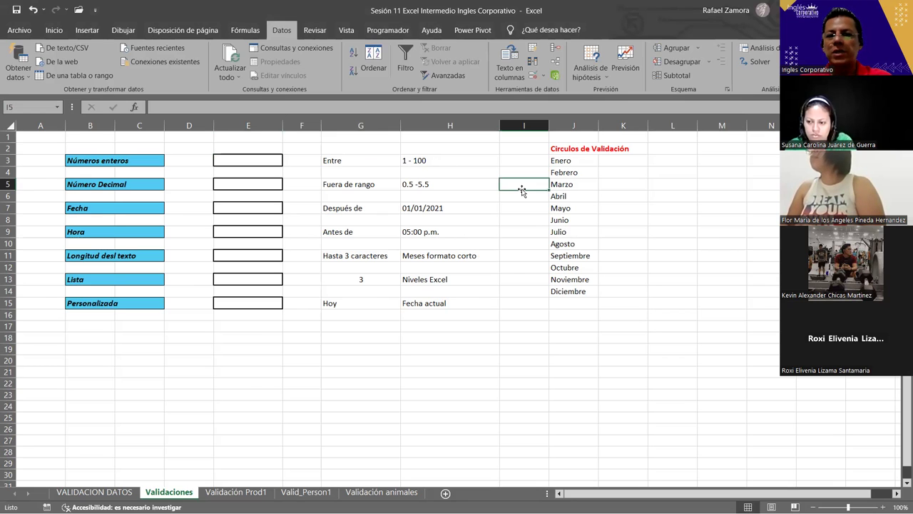
left_click(275, 160)
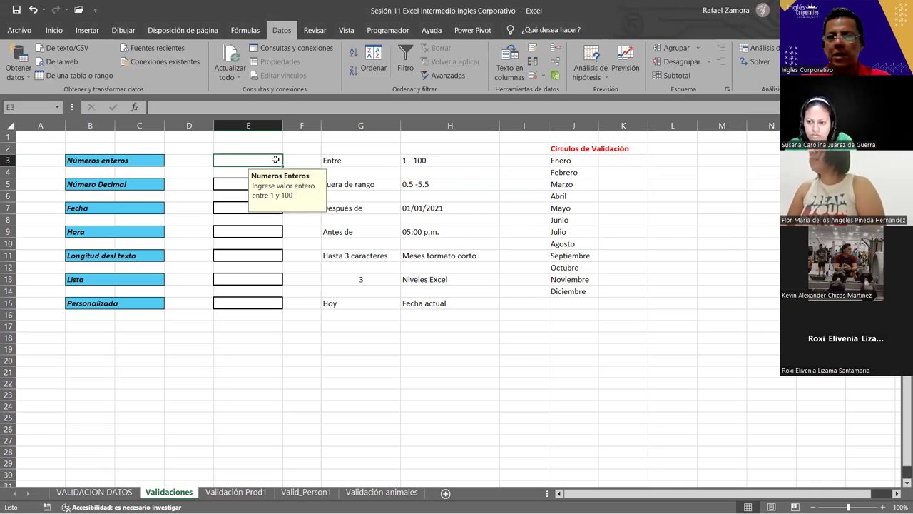
key("End")
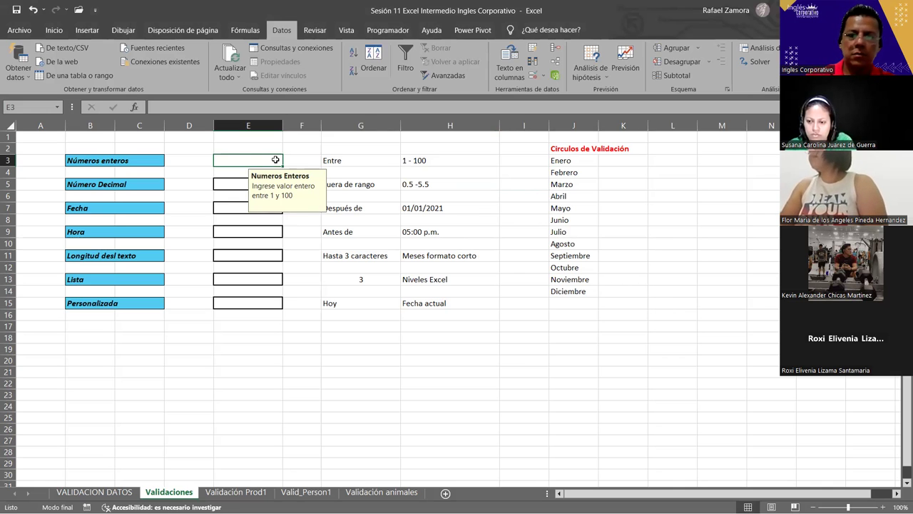
type("1")
key("ctrl+Return")
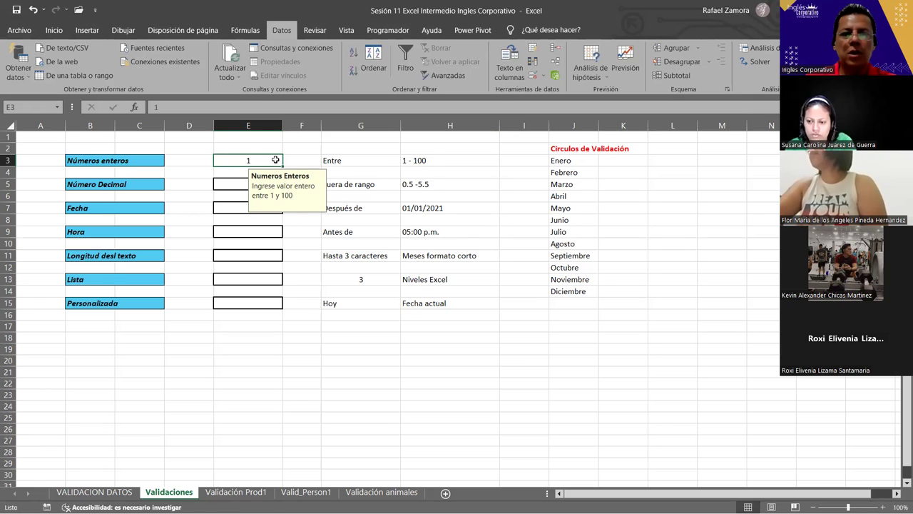
type("50")
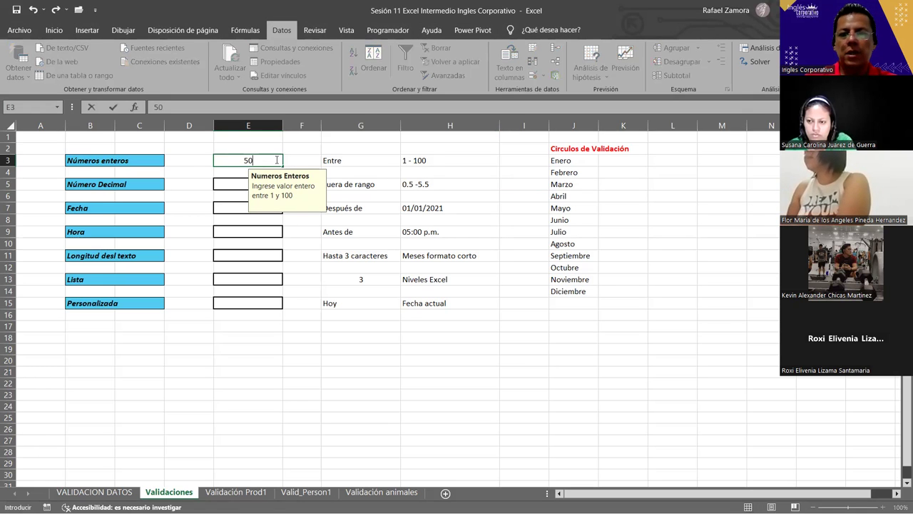
key("ctrl+Return")
type("80")
key("ctrl+Return")
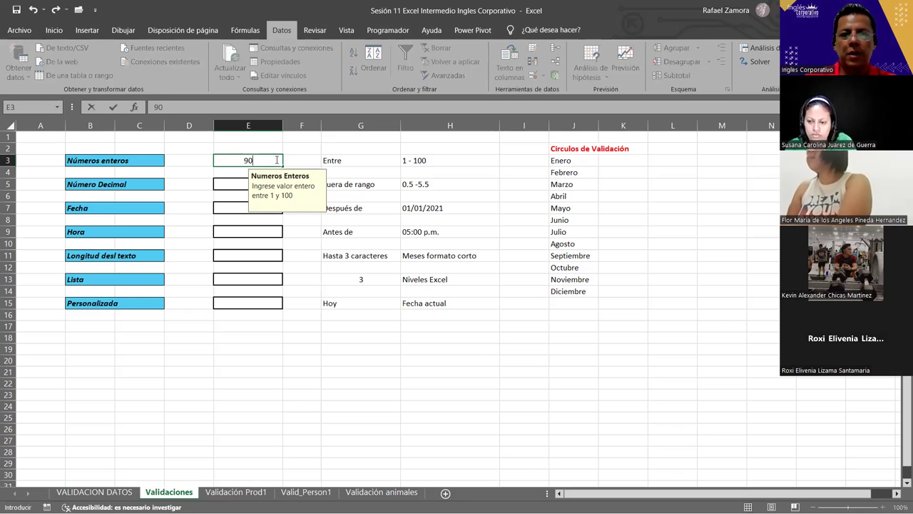
type("100")
key("ctrl+Return")
- Enter 101 and cancel it at the ERROR alert, then enter 200 and accept it
type("101")
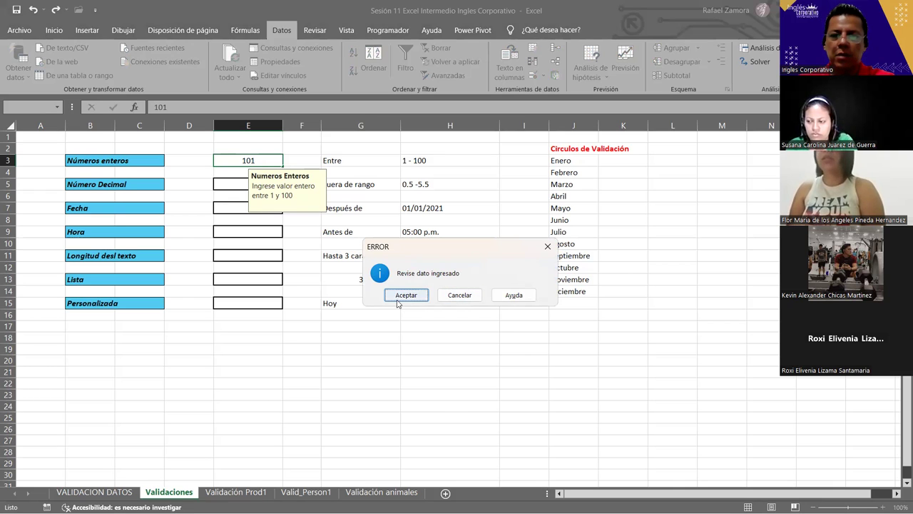
left_click(455, 296)
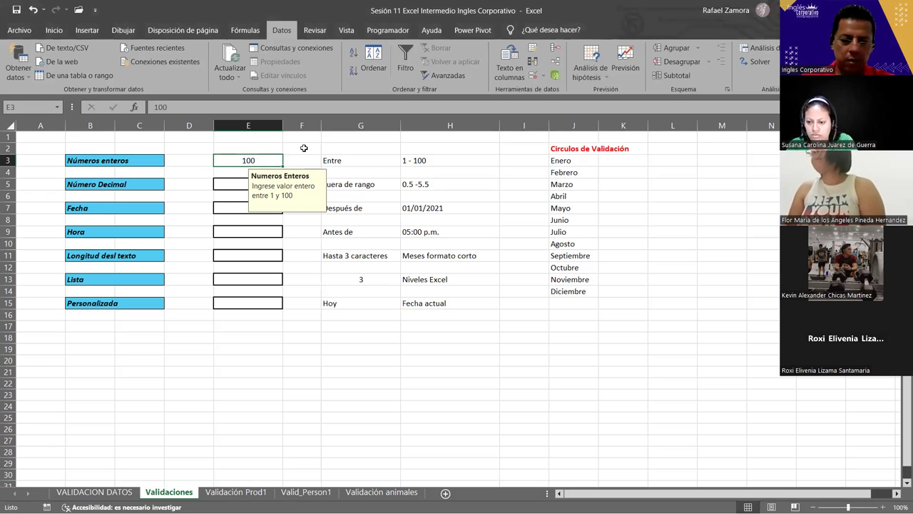
type("200")
key("Return")
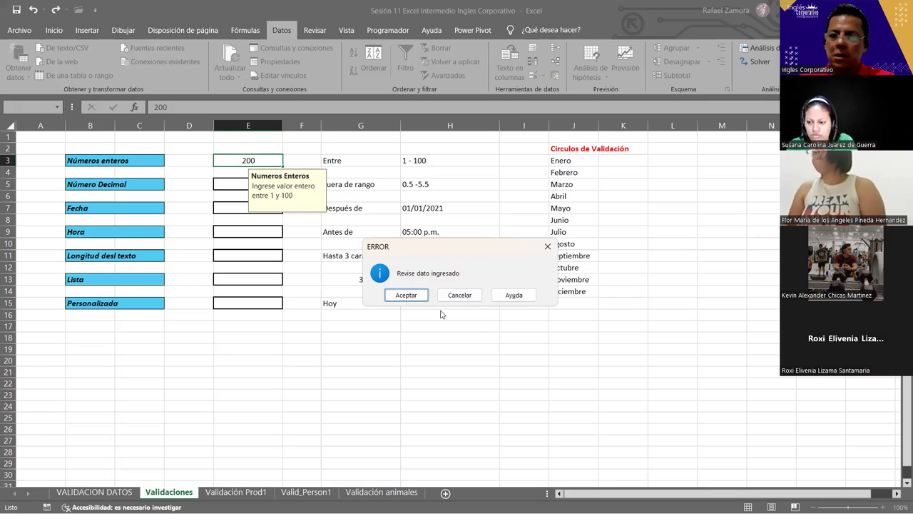
left_click(405, 296)
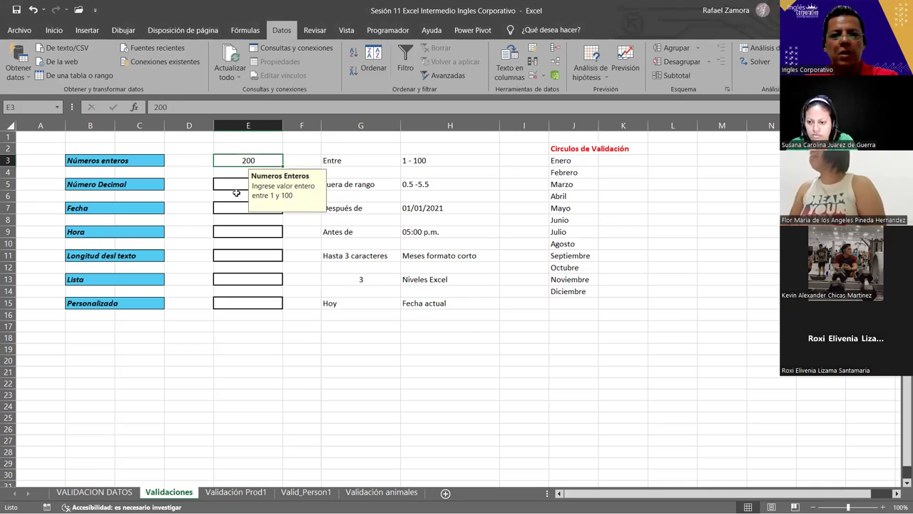
left_click(237, 186)
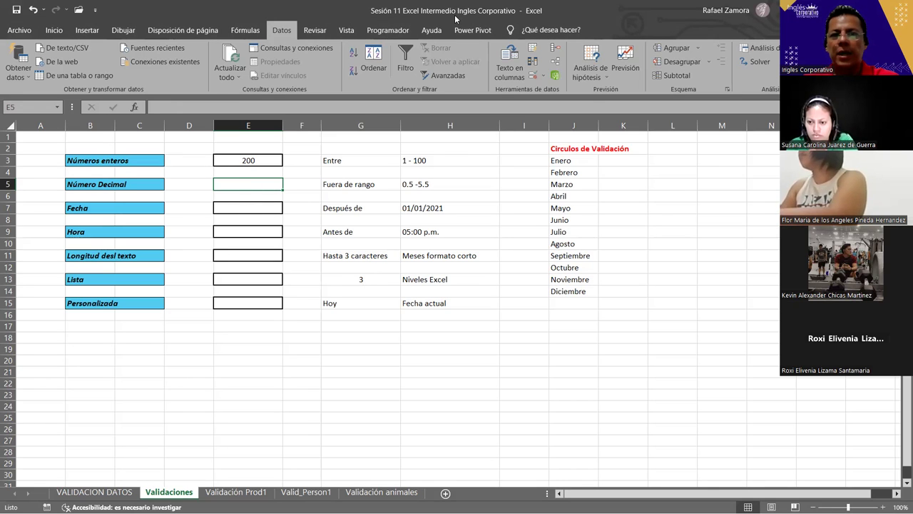
- Open data validation for E5 and set Permitir to Decimal
left_click(534, 74)
left_click(556, 163)
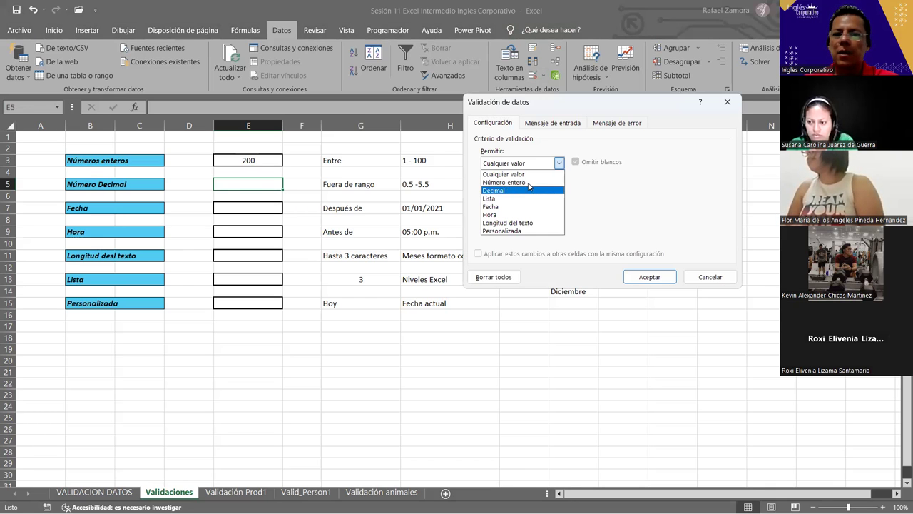
left_click(528, 190)
left_click(529, 190)
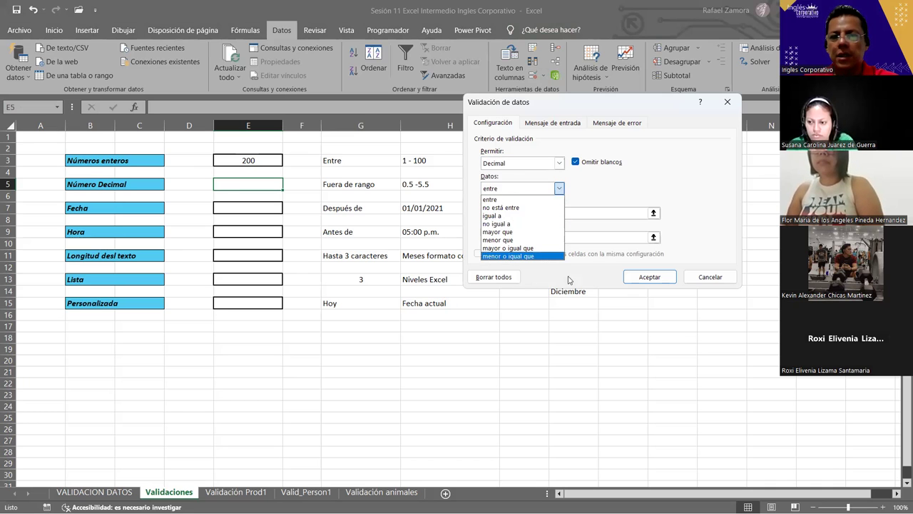
left_click(628, 93)
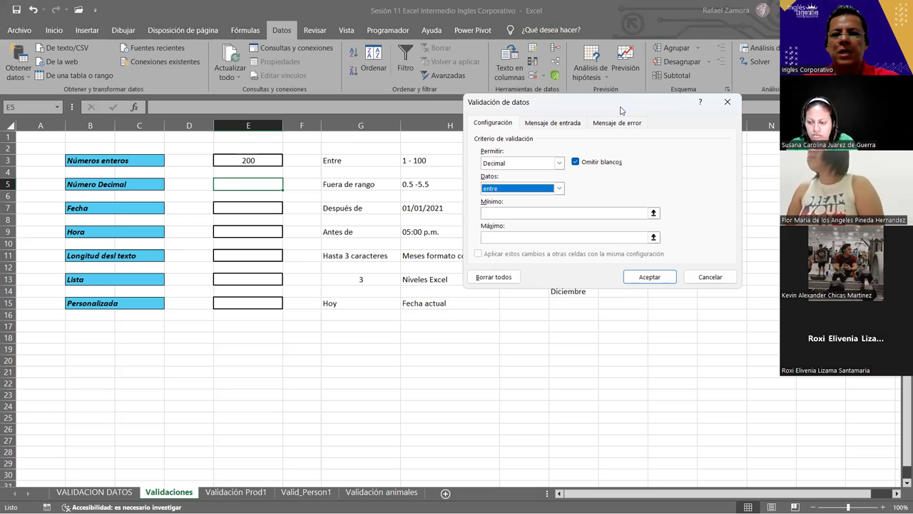
left_click_drag(620, 110, 657, 148)
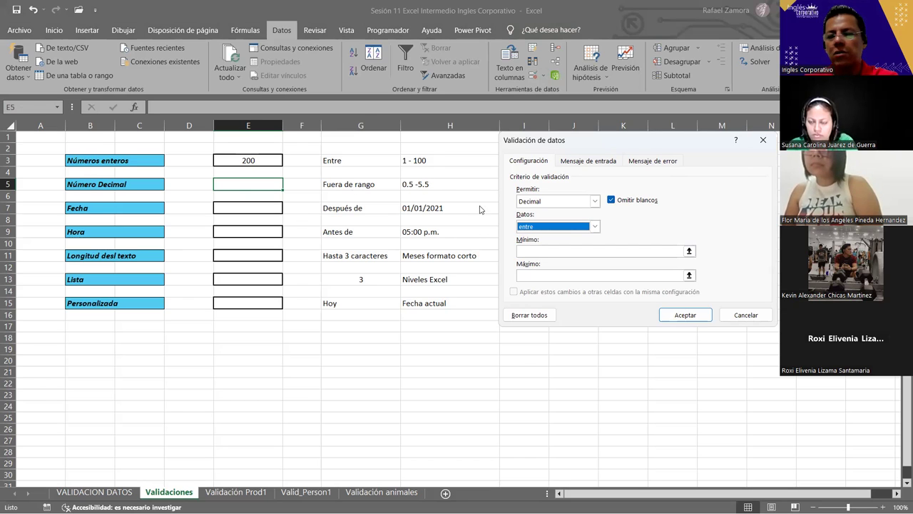
- Set the condition to no está entre with Mínimo 0.5 and Máximo 5.5
left_click(595, 227)
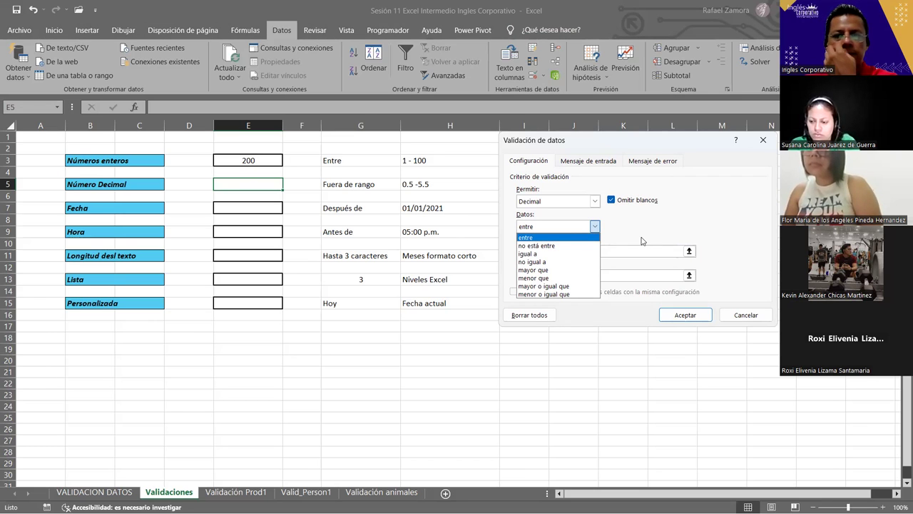
left_click(544, 245)
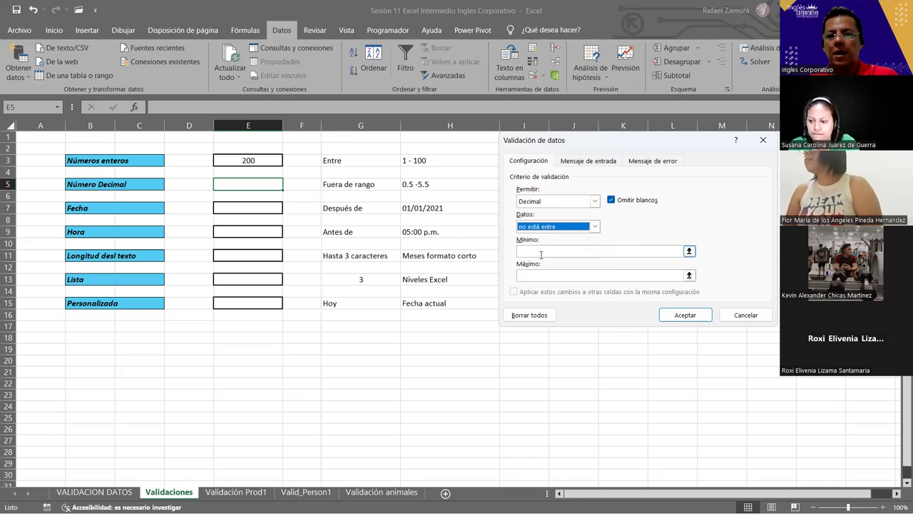
left_click(541, 253)
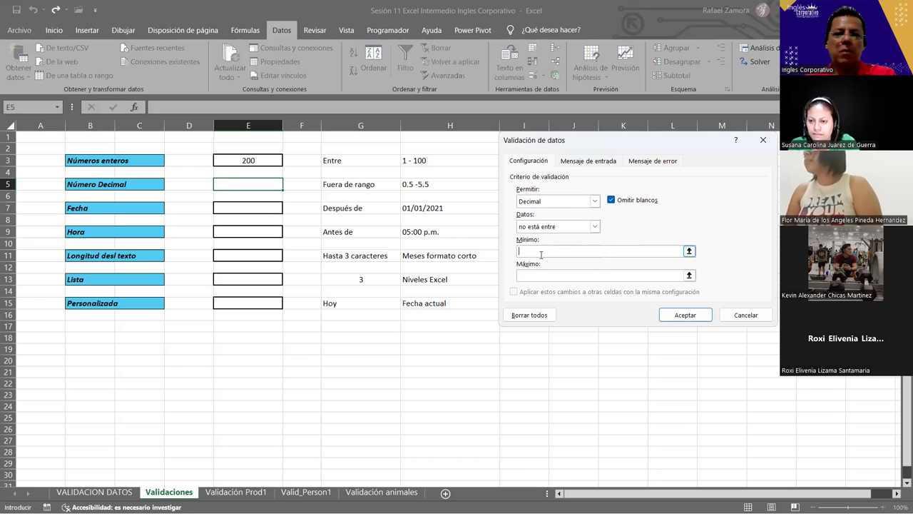
type("0.5")
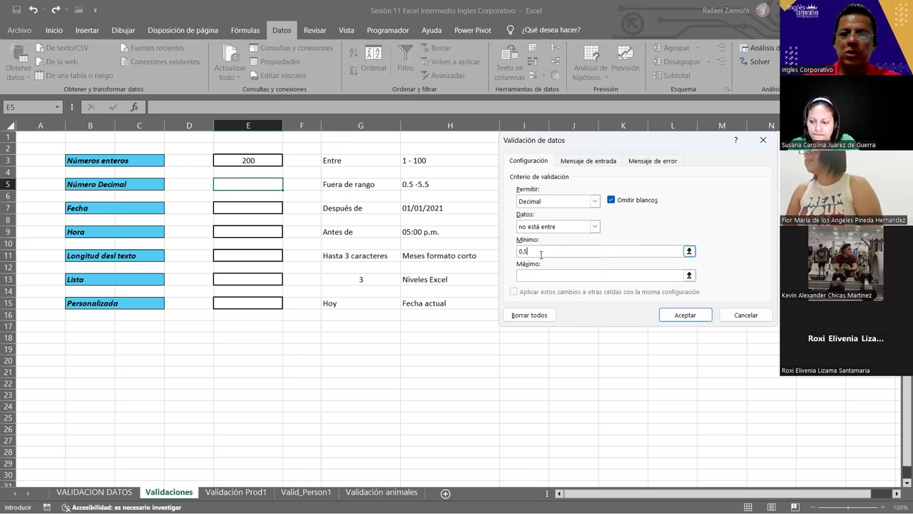
left_click(537, 275)
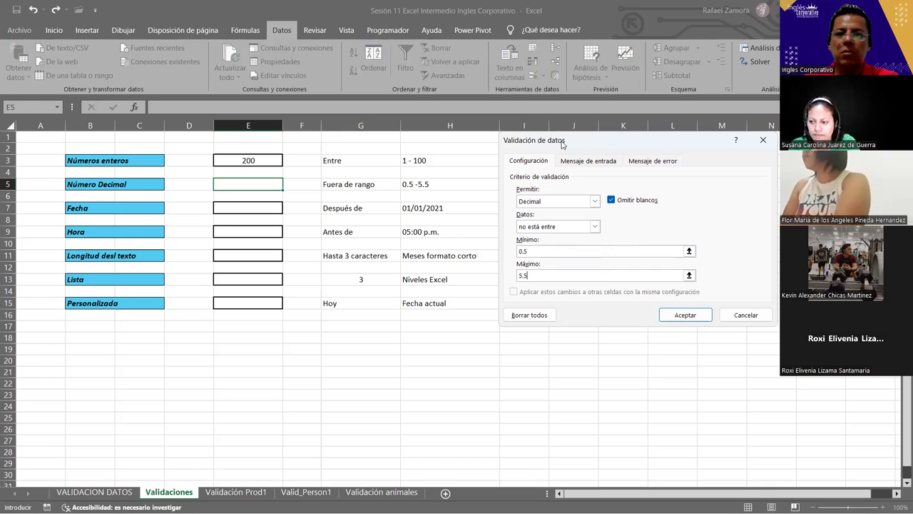
left_click_drag(585, 140, 482, 141)
left_click(500, 161)
- Title E5's input message 'Decimales' and type 'Ingrese un valor fuera del rango entre 0.5 y 5'
left_click(432, 219)
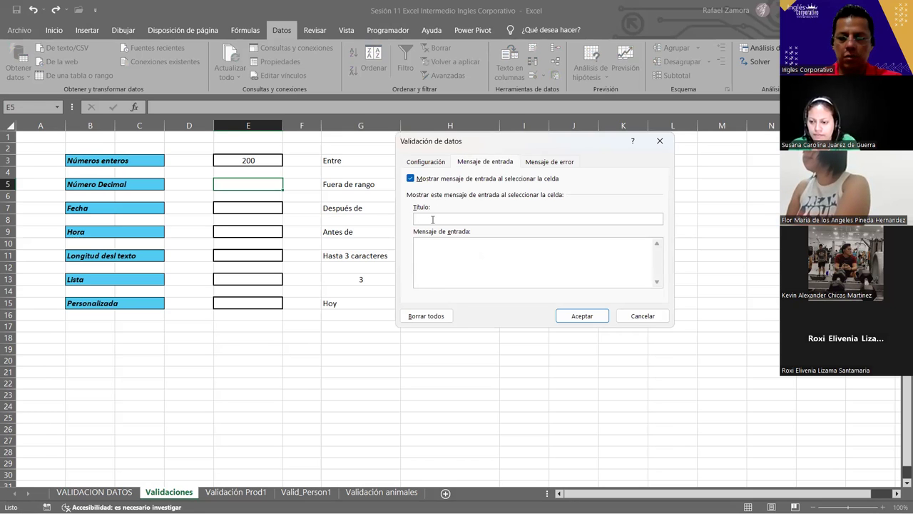
type("Decimales")
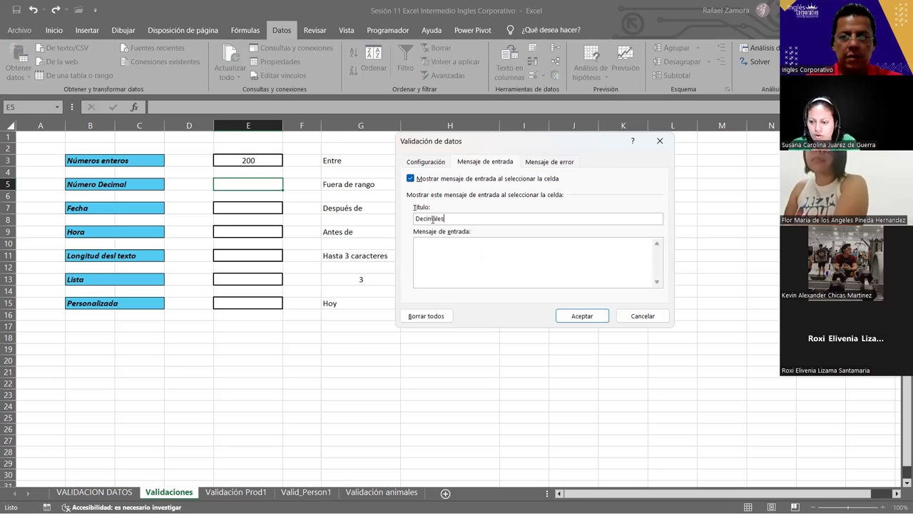
left_click(480, 272)
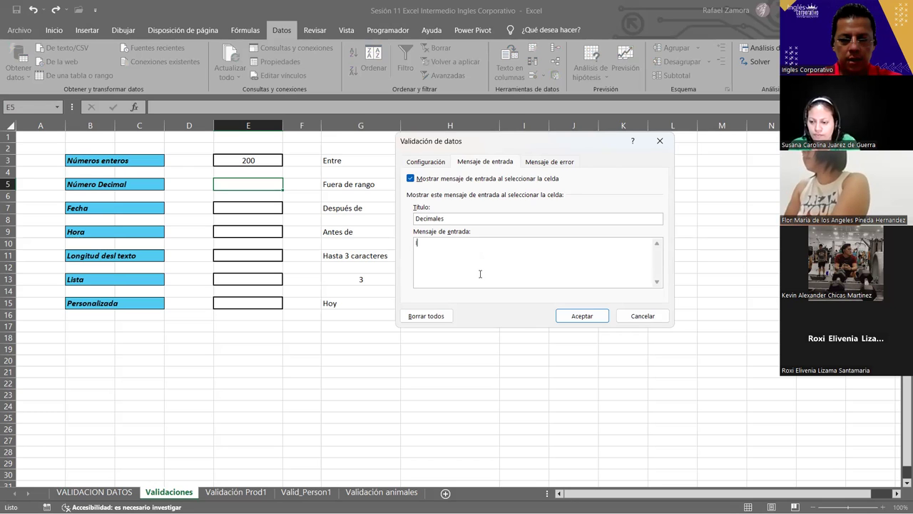
type("Ingrese un valor fuera del ta")
key("BackSpace")
key("BackSpace")
type("e")
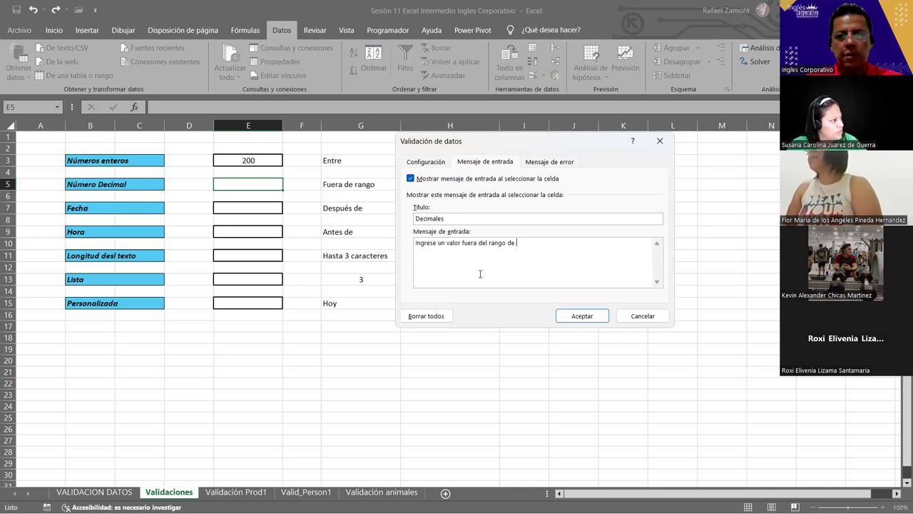
key("BackSpace")
key("BackSpace")
type("entre")
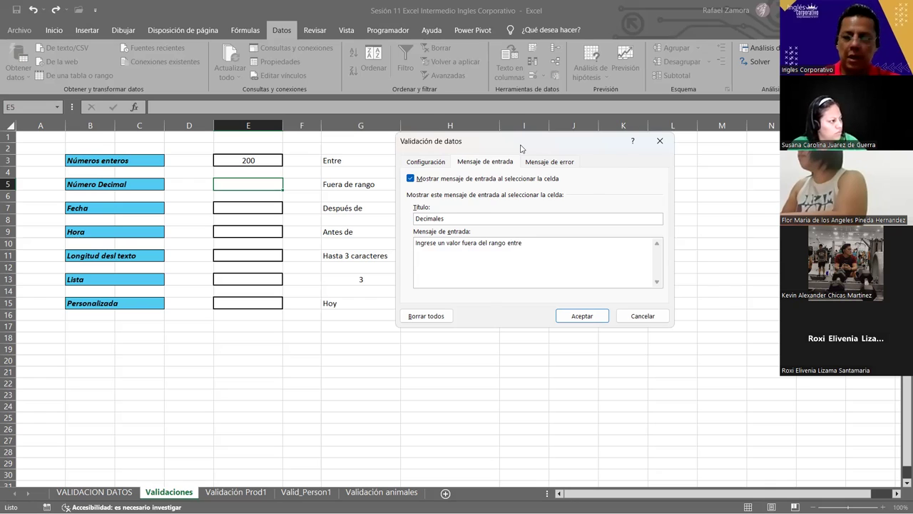
left_click_drag(521, 147, 574, 137)
type("0.5 ")
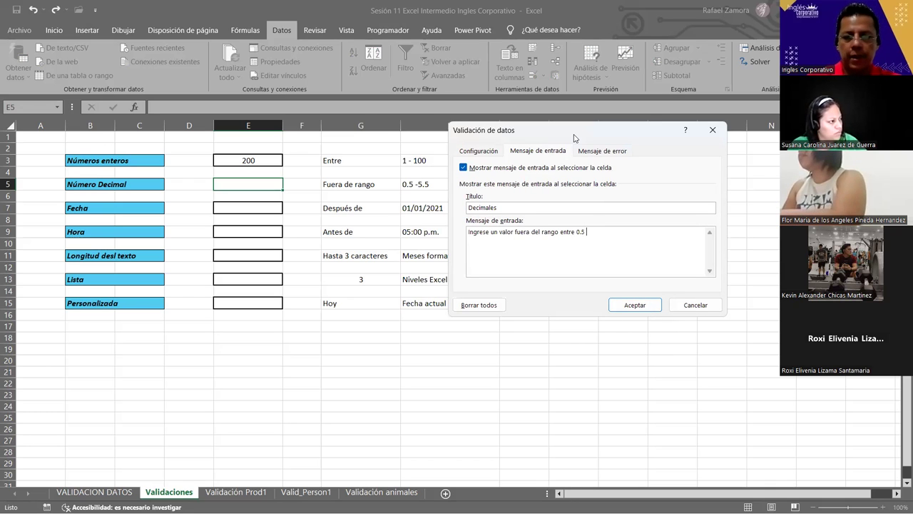
type("y 5.5")
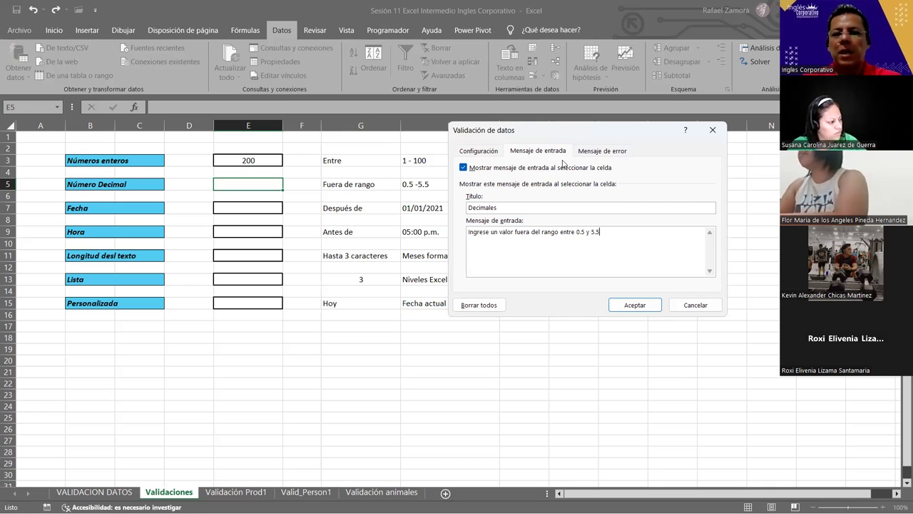
- Set E5's error alert to the Advertencia (warning) style with the title ERROR
left_click(562, 163)
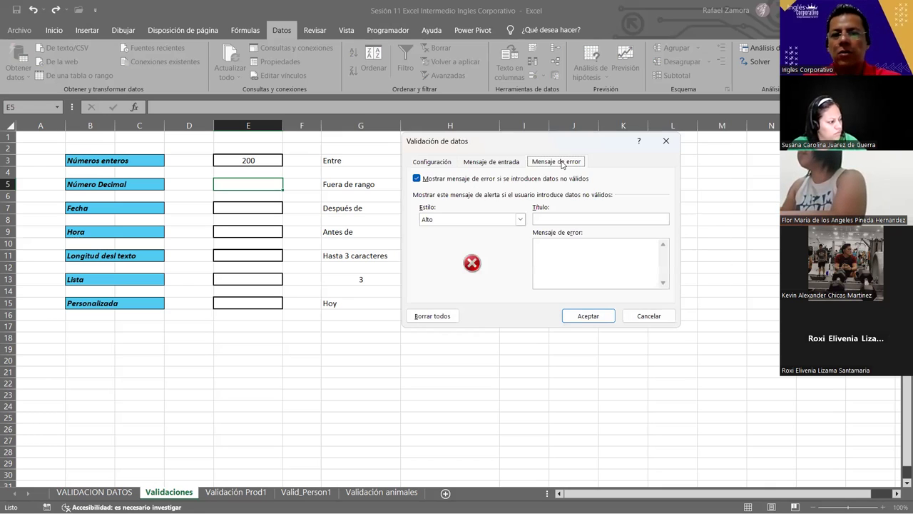
left_click(446, 220)
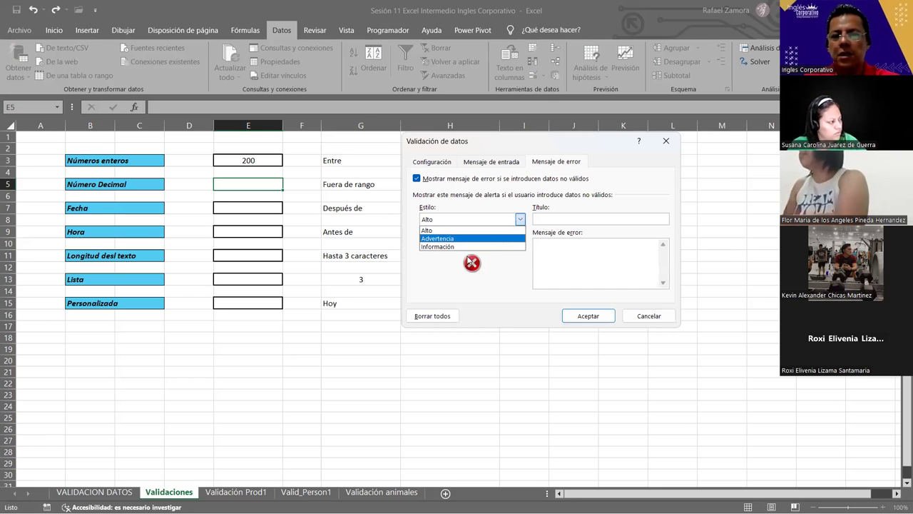
left_click(440, 239)
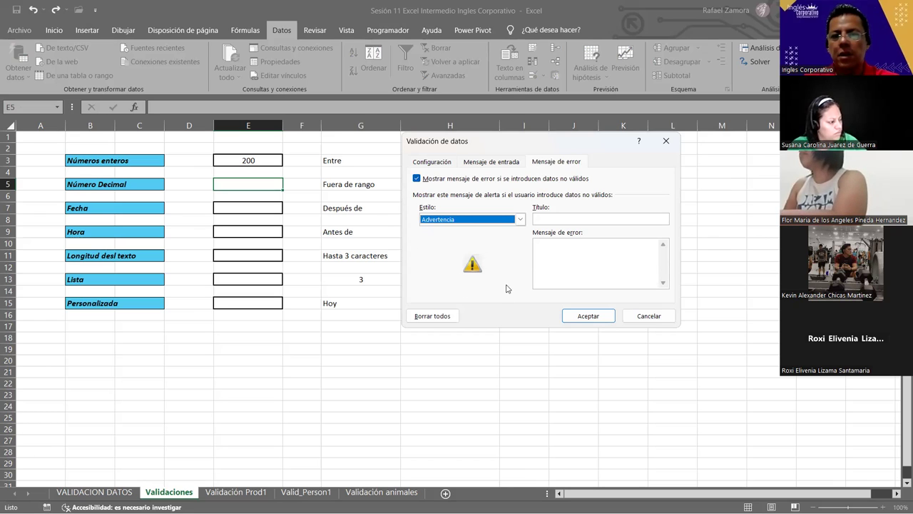
left_click(582, 219)
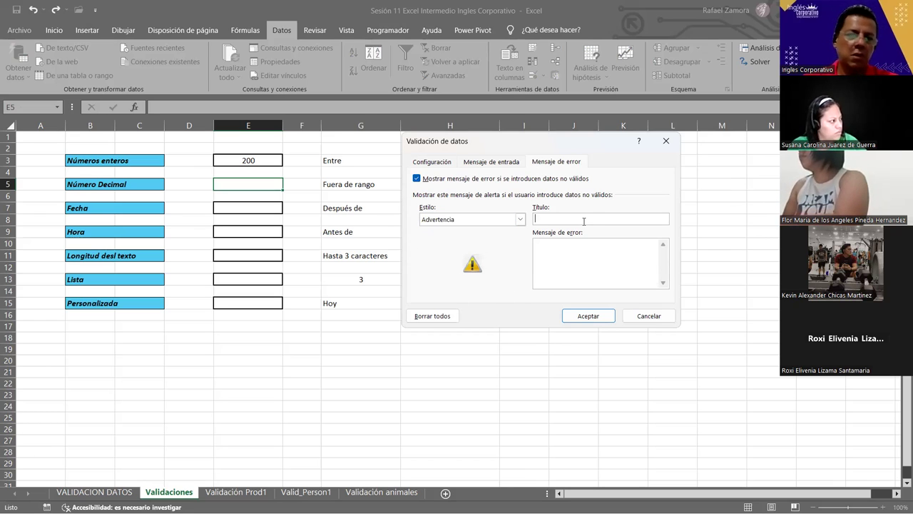
type("ERROR")
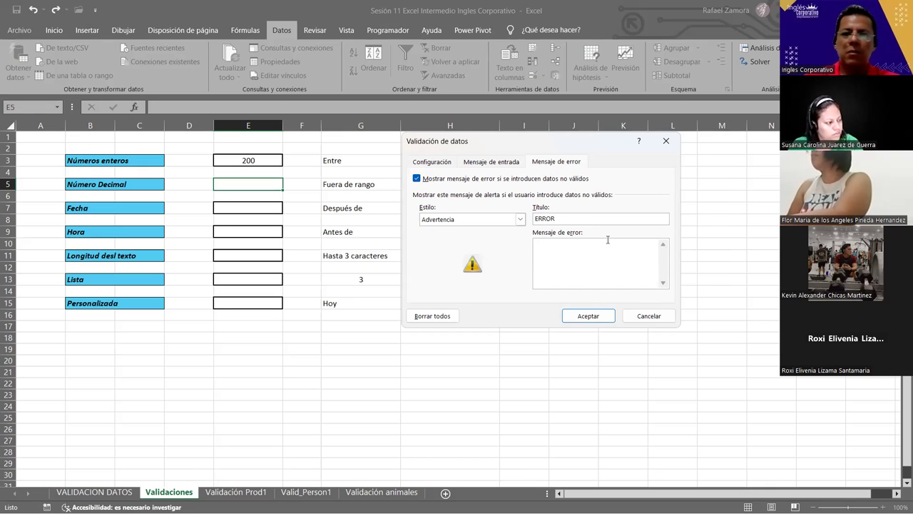
type("E")
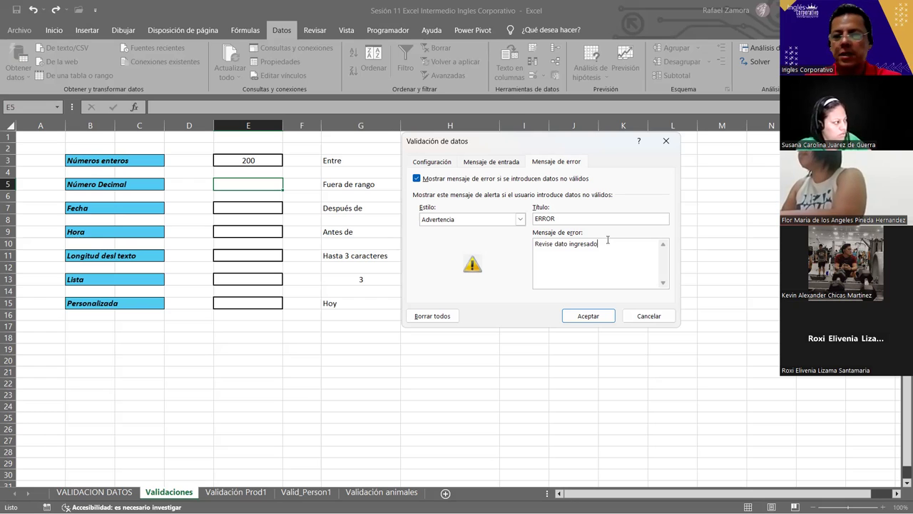
- Review E5's input message and decimal range criteria, then apply the validation
left_click(508, 161)
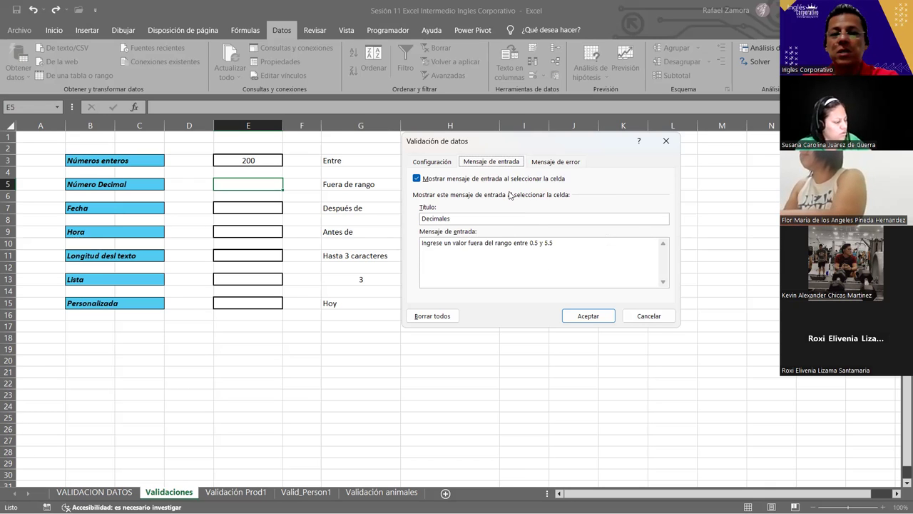
left_click(437, 166)
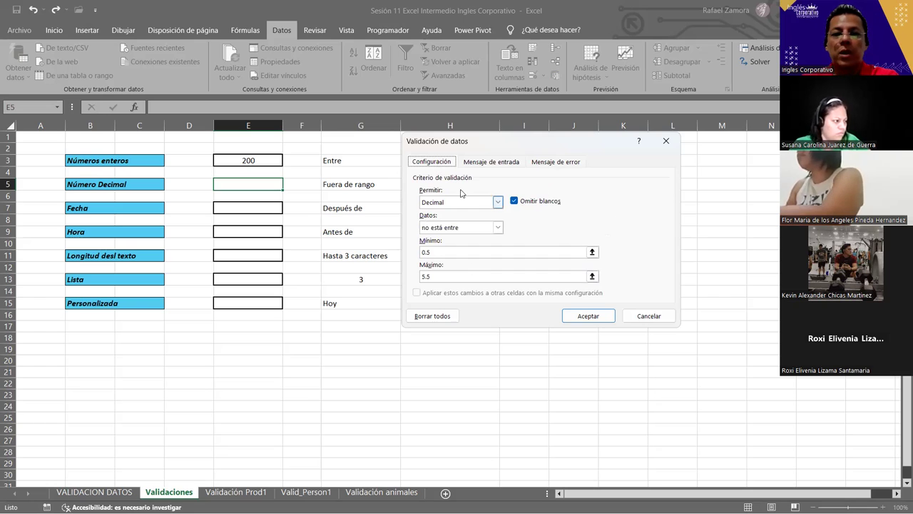
left_click(591, 316)
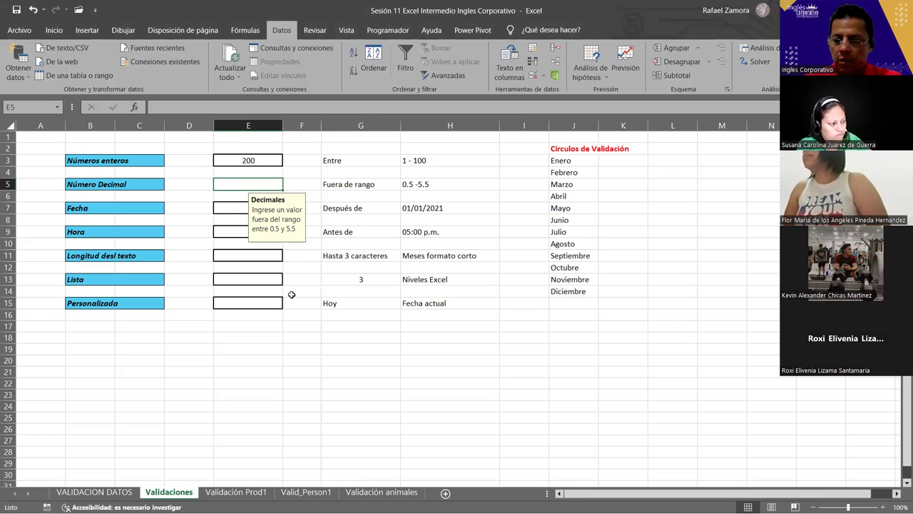
- Enter 0.8 and then 1.5 in E5, rejecting each value at the ERROR warning
type("08")
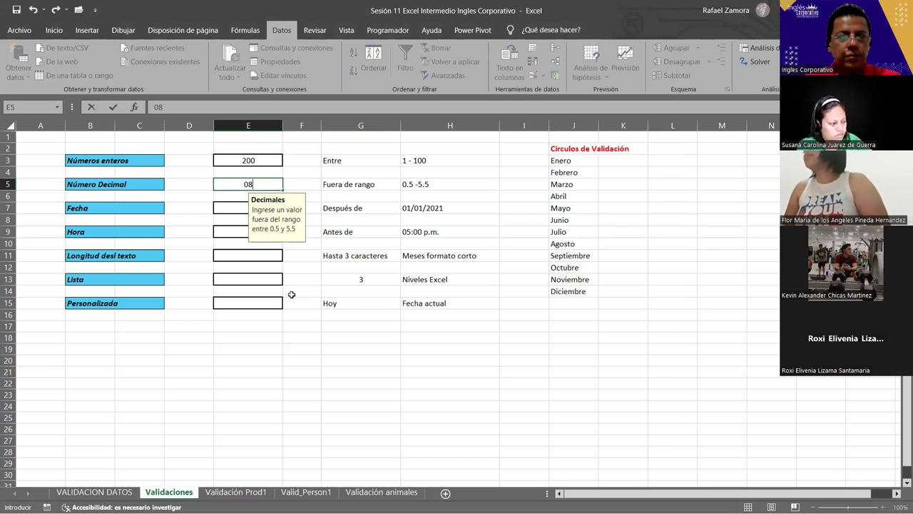
key("BackSpace")
type(".")
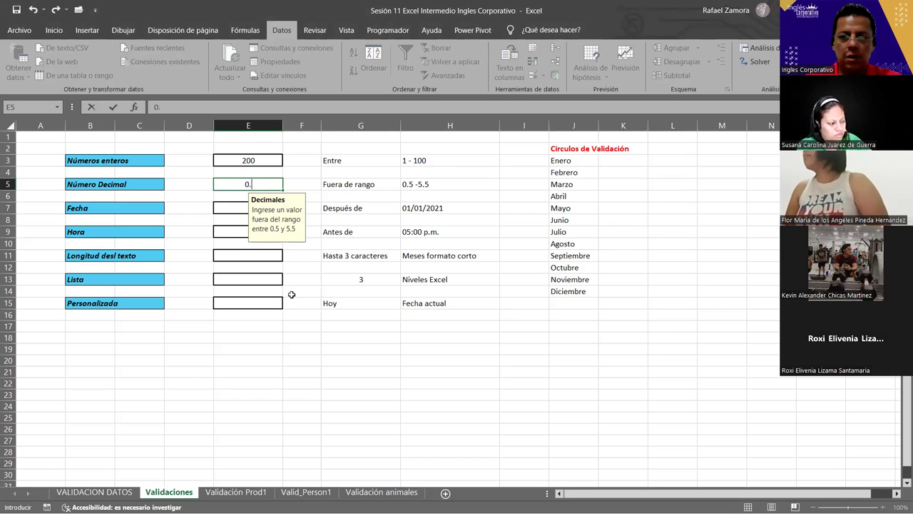
type("8")
key("Return")
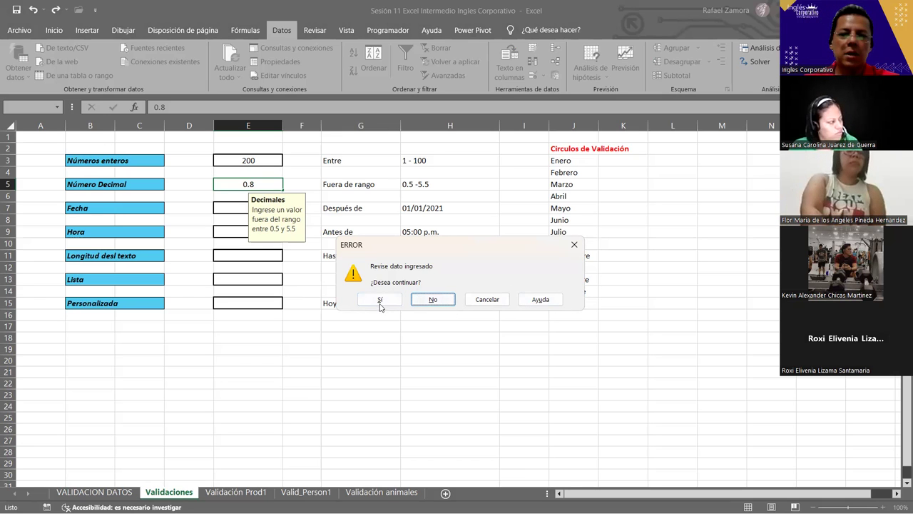
left_click(433, 299)
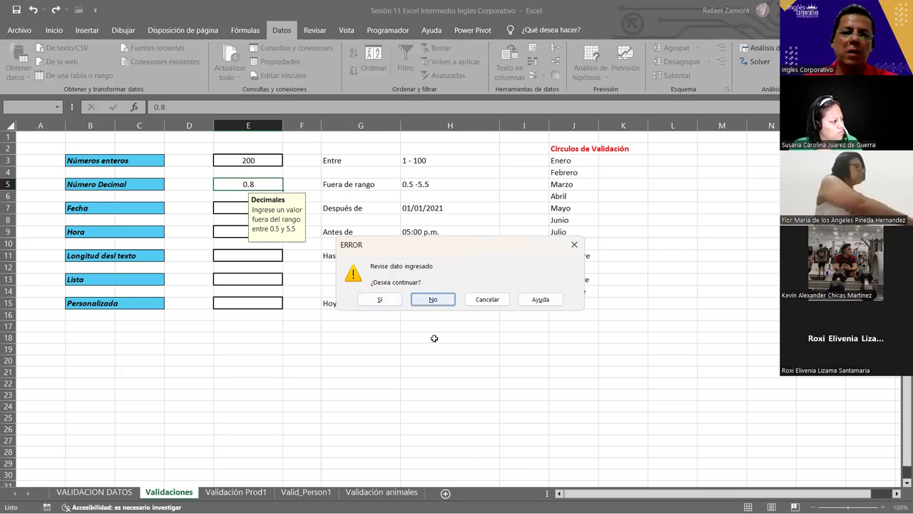
type("1.5")
key("Return")
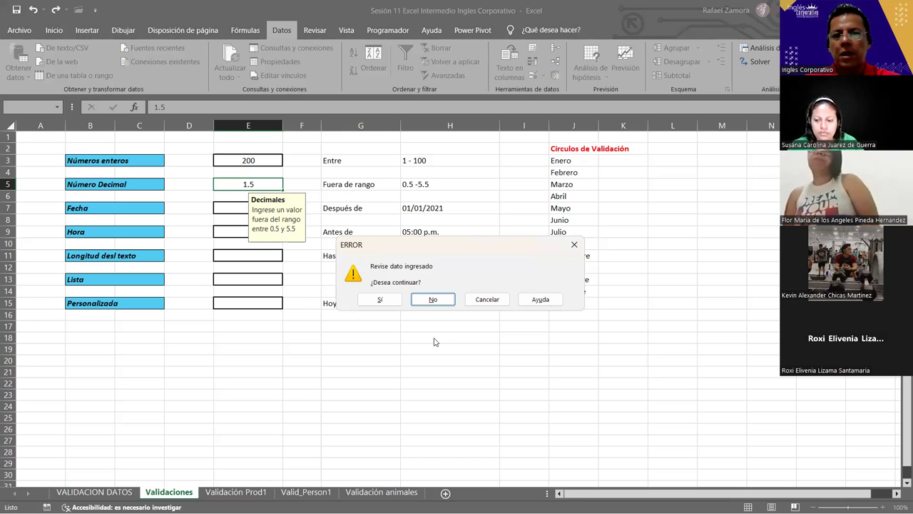
left_click(446, 296)
- Enter 6, 0.3, 0.4 and 0.5 in E5, keeping 0.5 despite the warning
type("6")
key("Return")
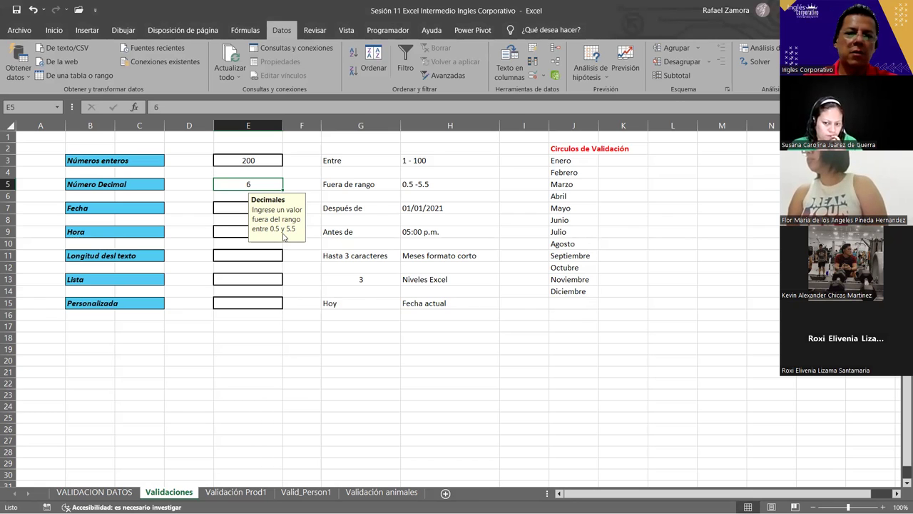
type("0.")
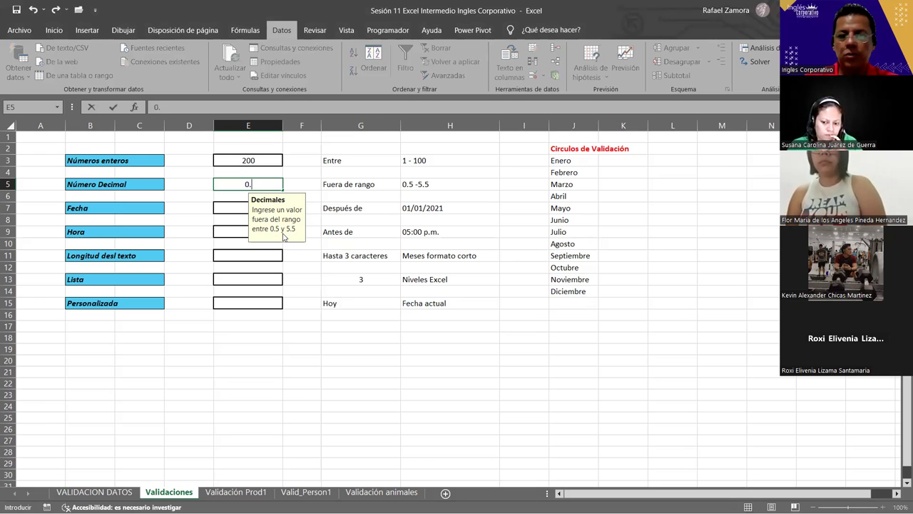
type("3")
key("Return")
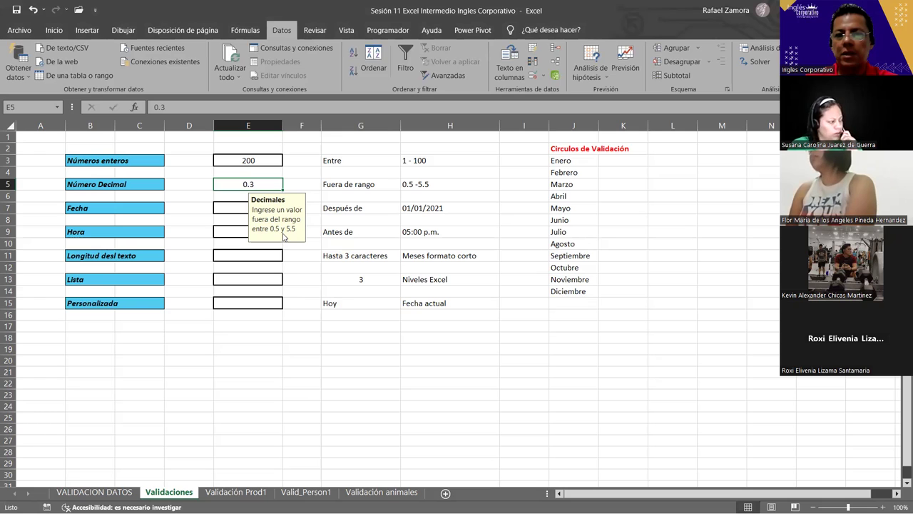
type("0.")
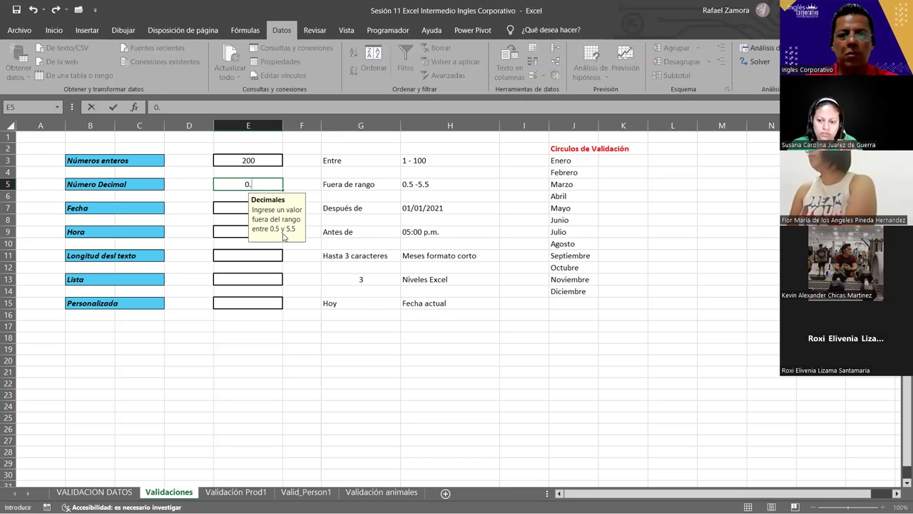
key("Return")
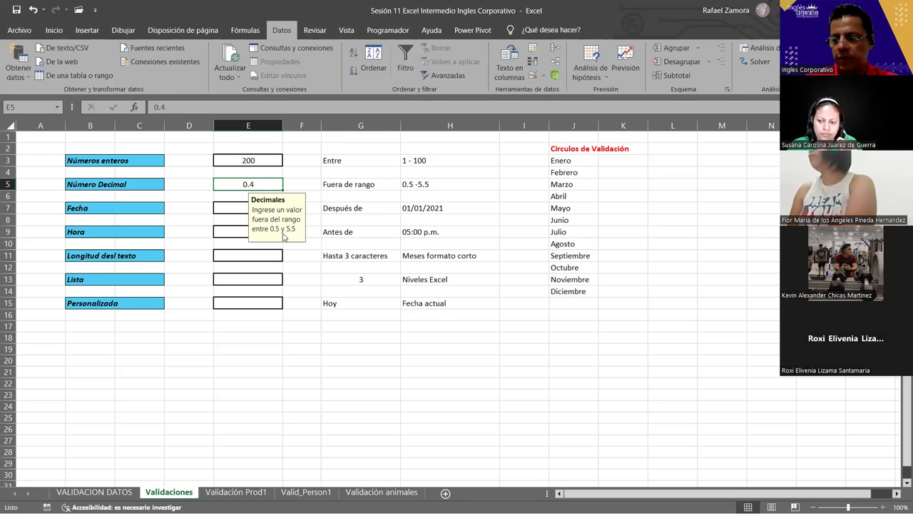
type("0")
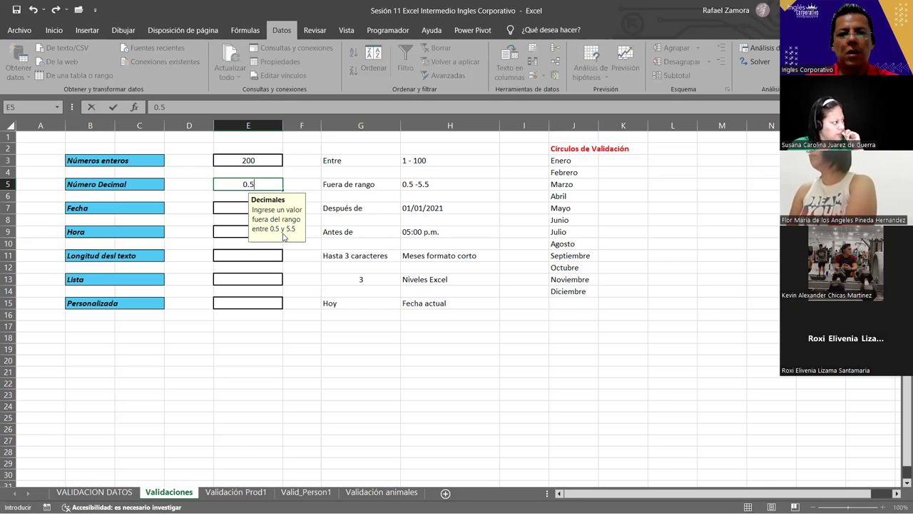
key("Return")
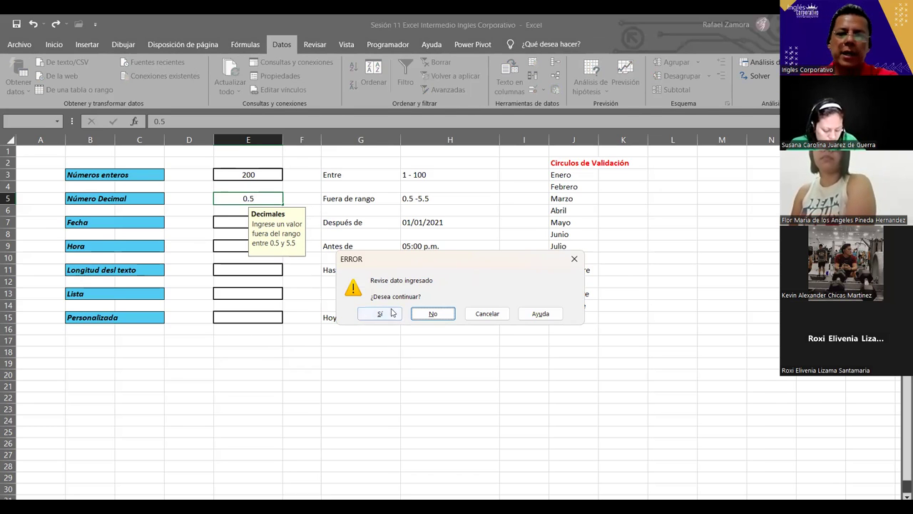
left_click(389, 318)
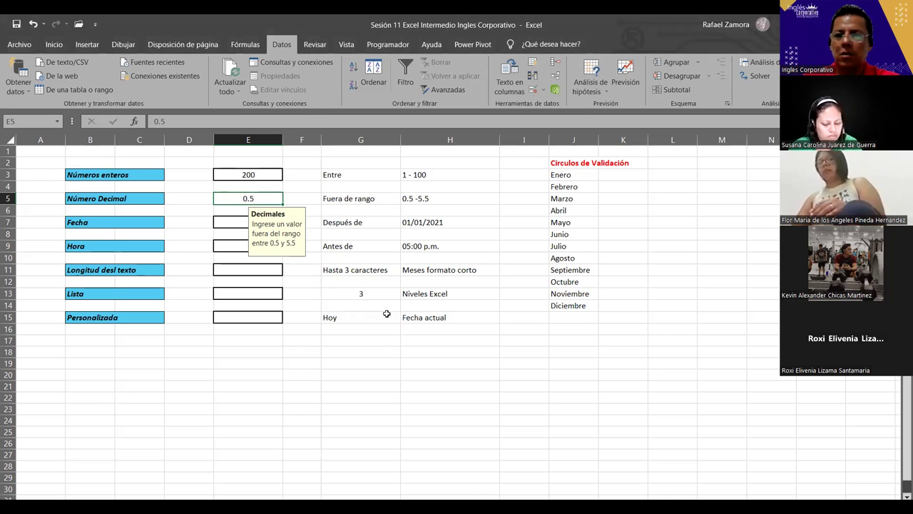
- Select the date cell E7 after checking the date rule note in G7
left_click(234, 224)
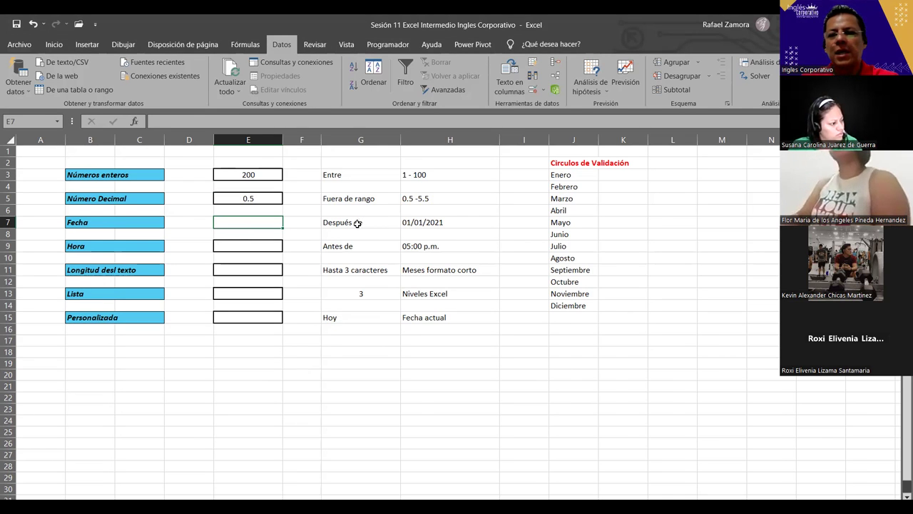
left_click(356, 222)
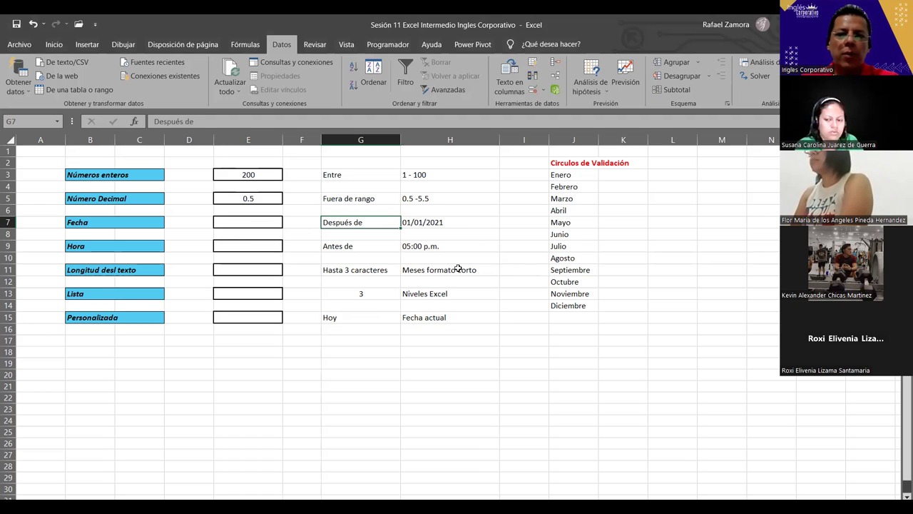
left_click(262, 224)
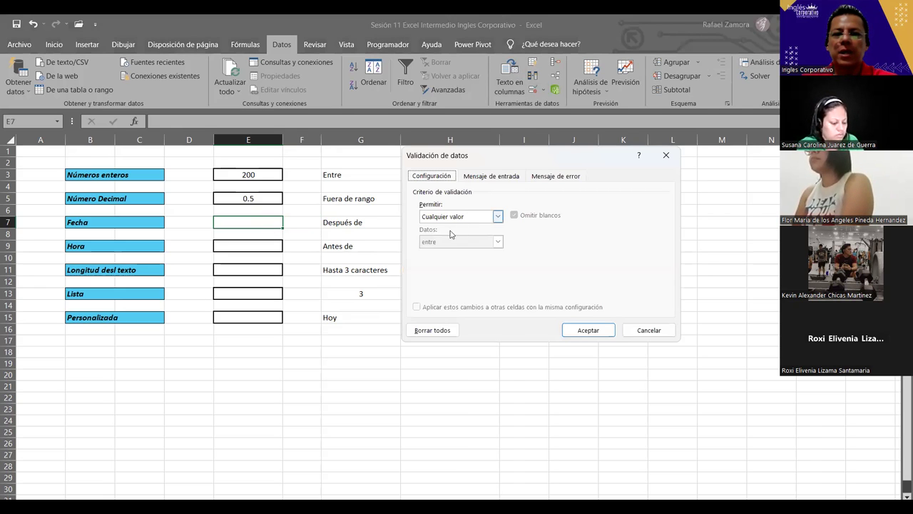
- Restrict E7 to dates greater than 1-1-2021
left_click(460, 216)
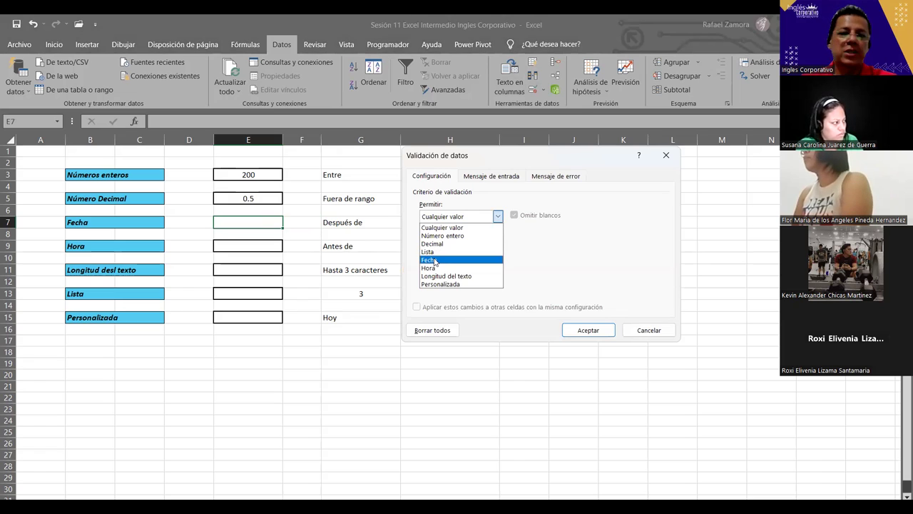
left_click(435, 261)
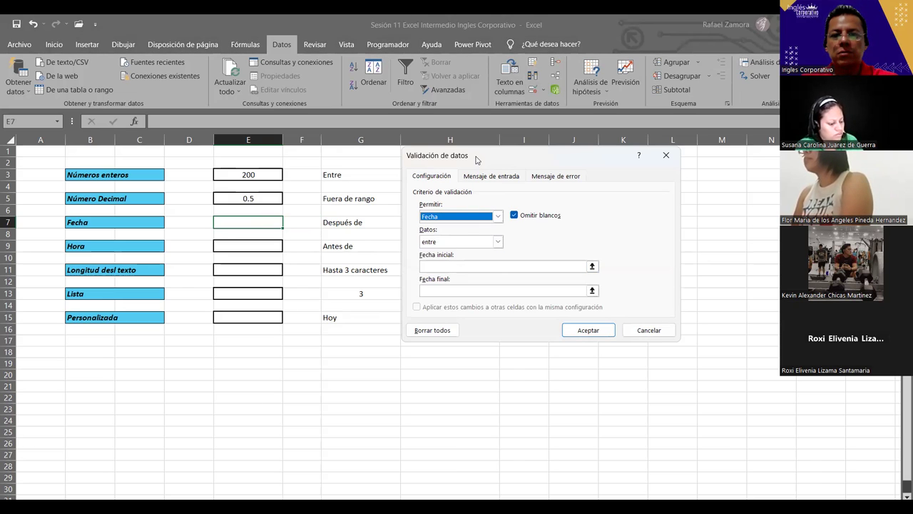
left_click_drag(457, 155, 566, 149)
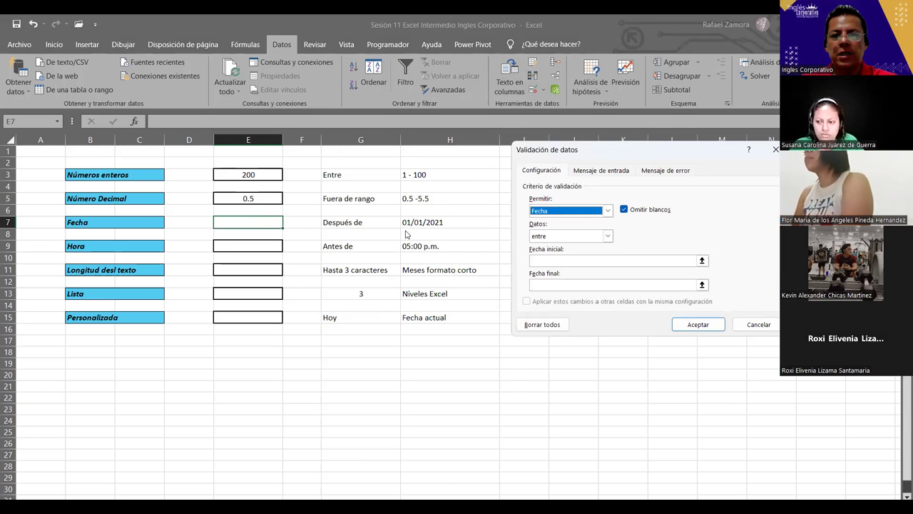
left_click(597, 237)
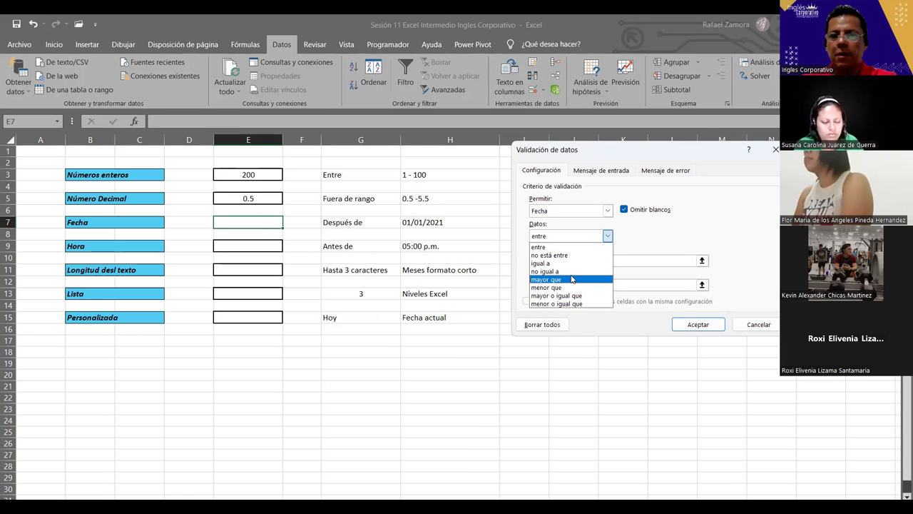
left_click(572, 279)
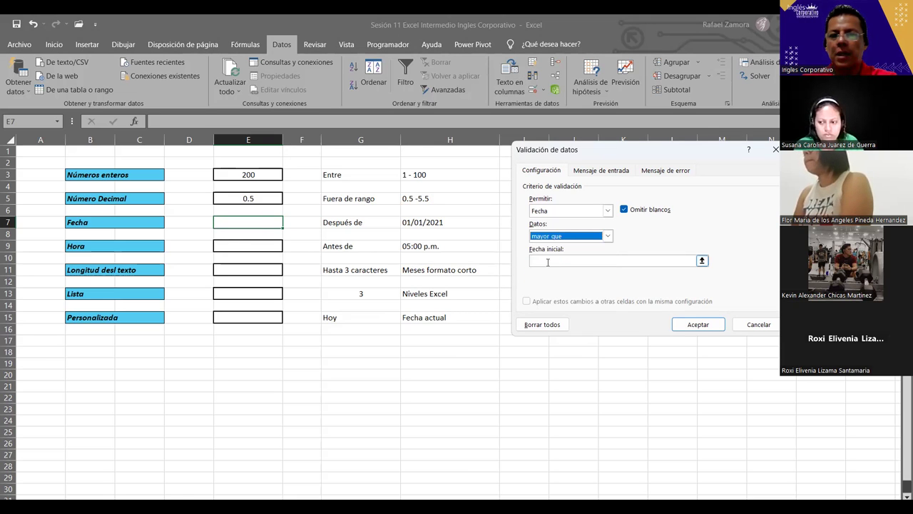
left_click(547, 262)
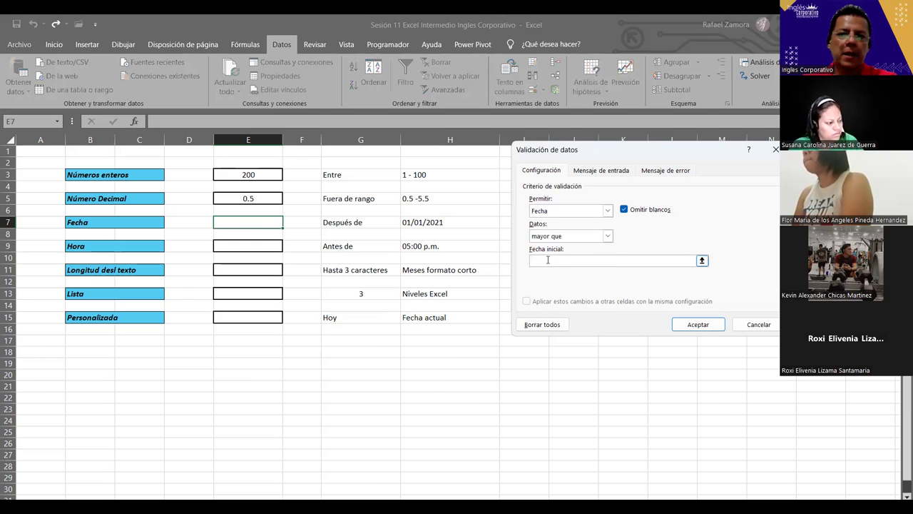
type("1-1-2021")
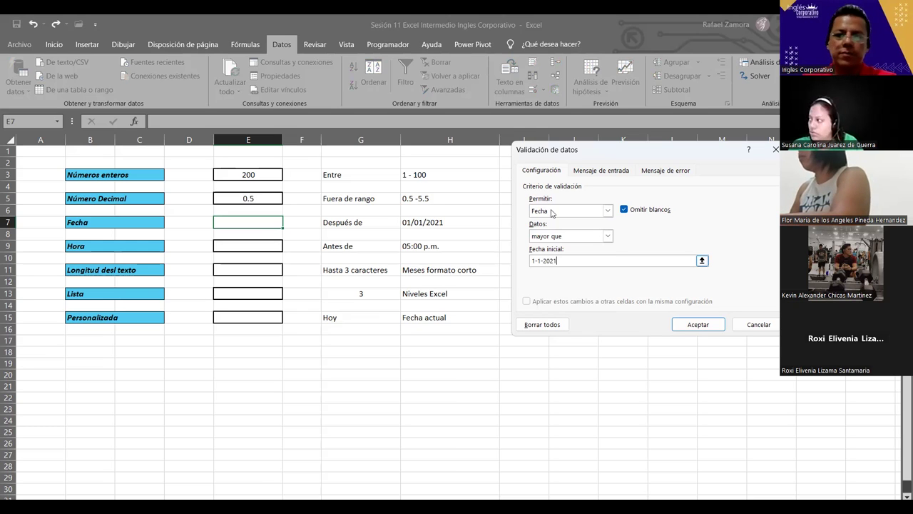
- Title E7's input message 'Fecha' and begin its text about dates after 01/01/2021
left_click(605, 170)
left_click(561, 228)
type("Fecha")
left_click(589, 248)
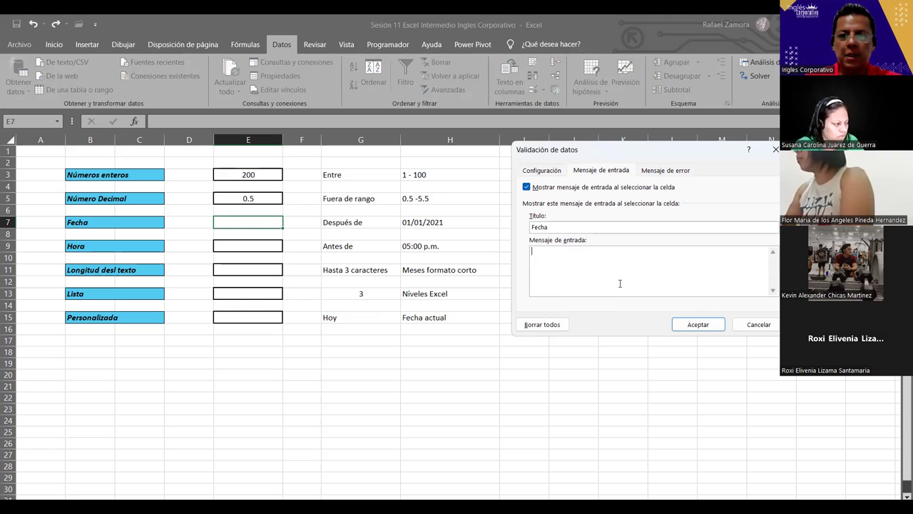
type("Ingre")
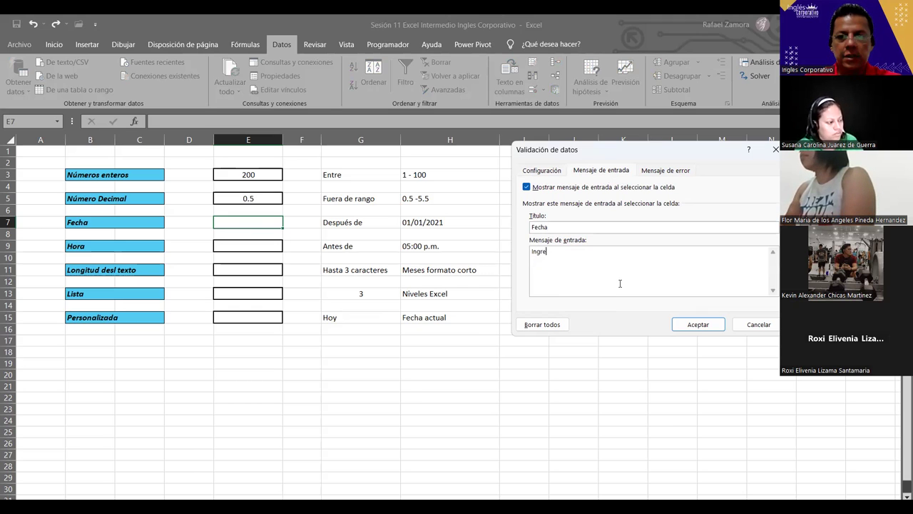
type("se fecha después ")
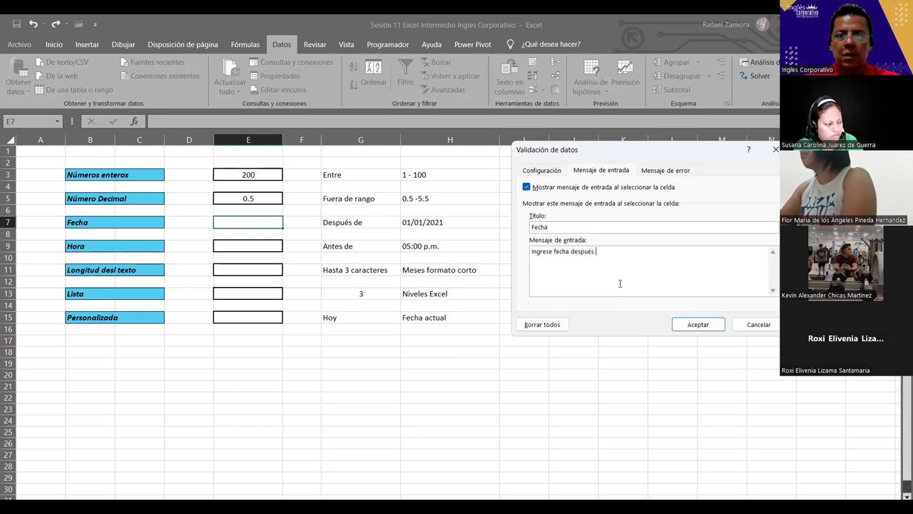
type("del 01")
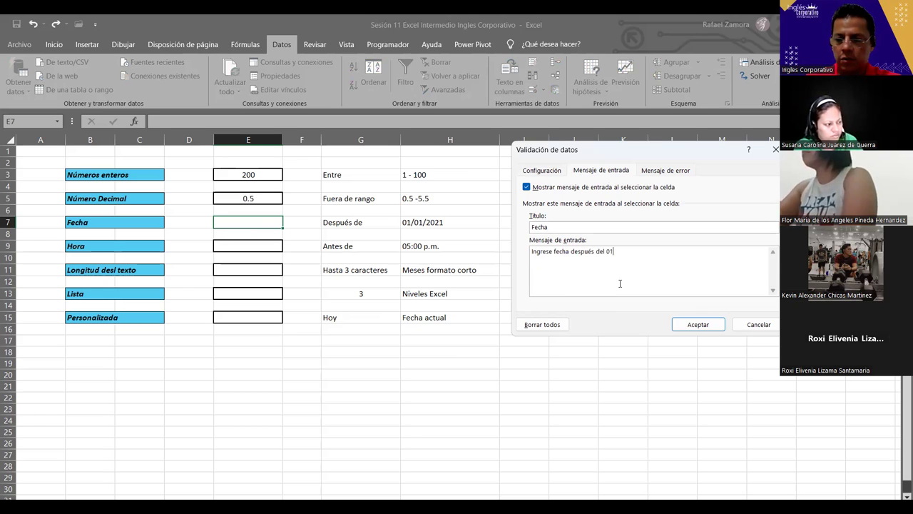
type("/01/2021")
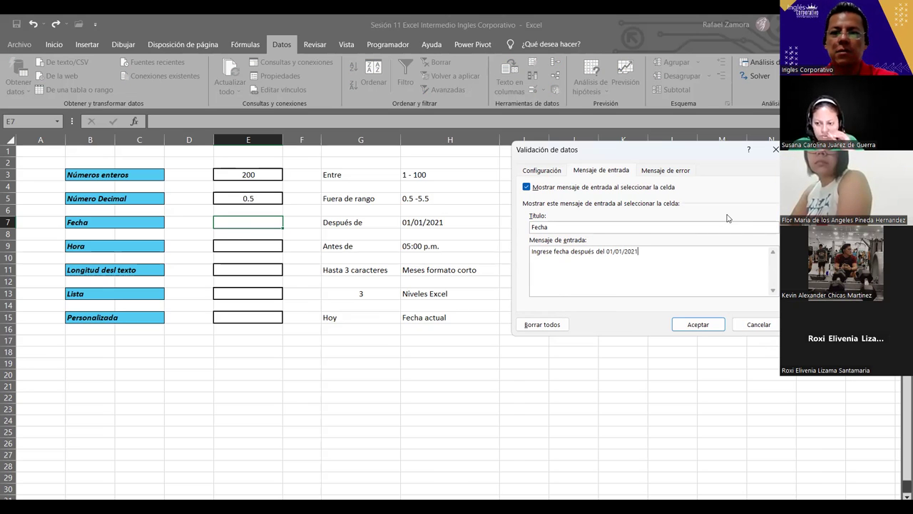
- Give E7 a Stop (Alto) alert titled ERROR reading 'Revise dato ingresado', then review the other tabs
left_click(667, 171)
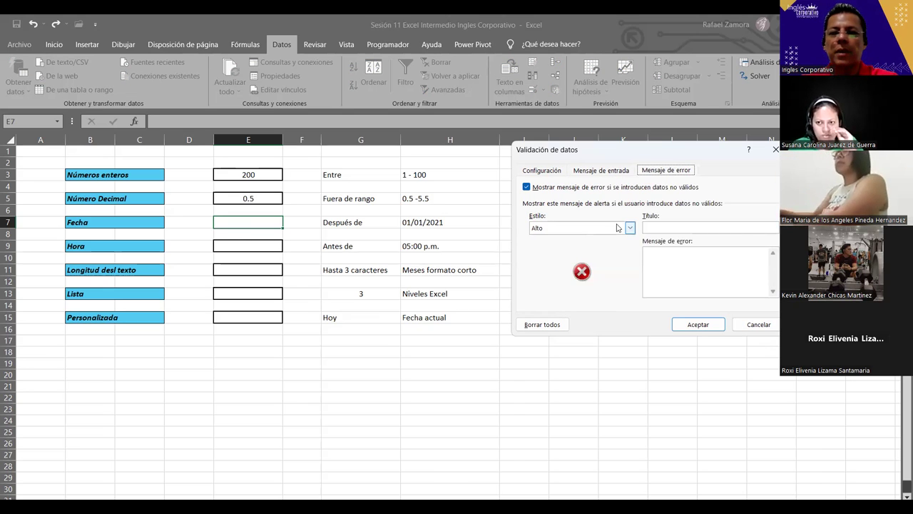
left_click(630, 228)
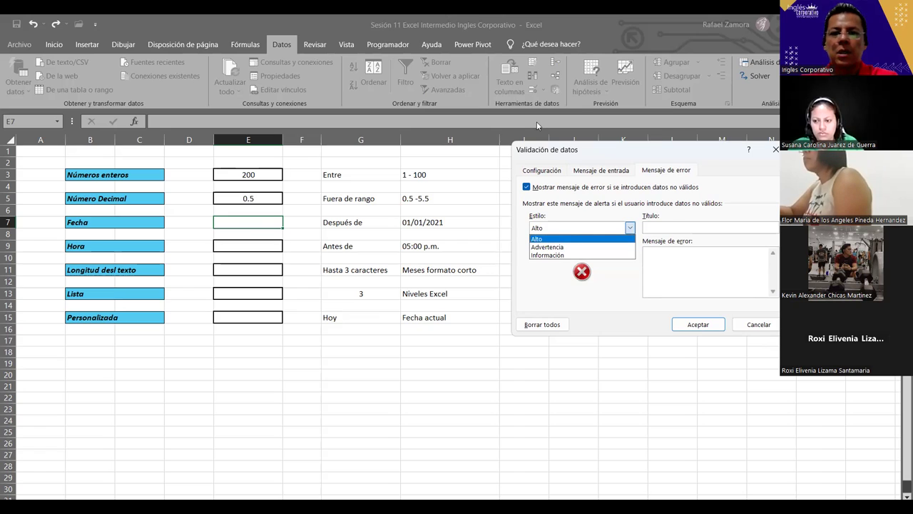
left_click_drag(721, 150, 604, 100)
left_click(562, 178)
type("ERROR")
left_click(562, 221)
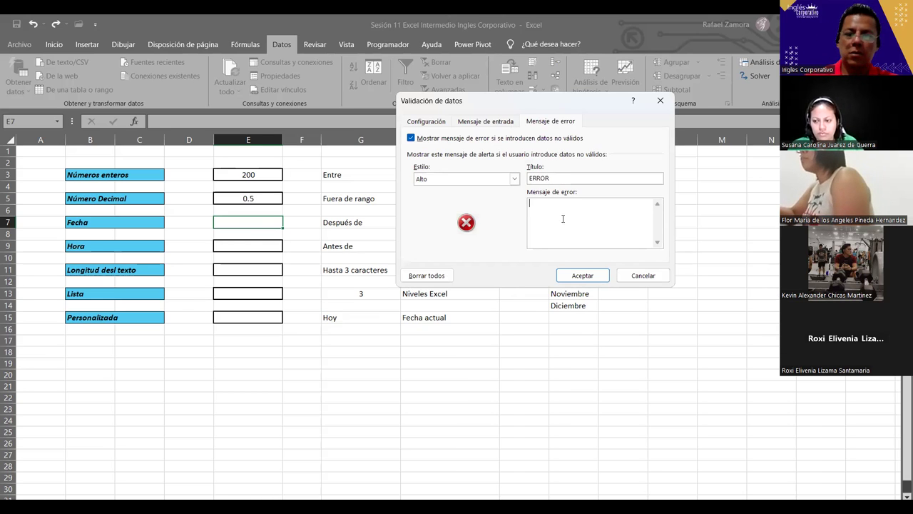
type("Revise dfa")
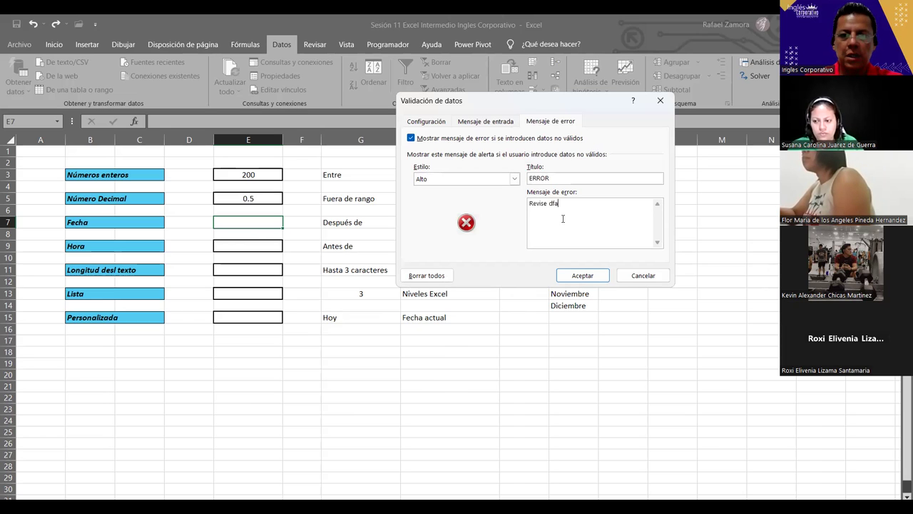
type("a")
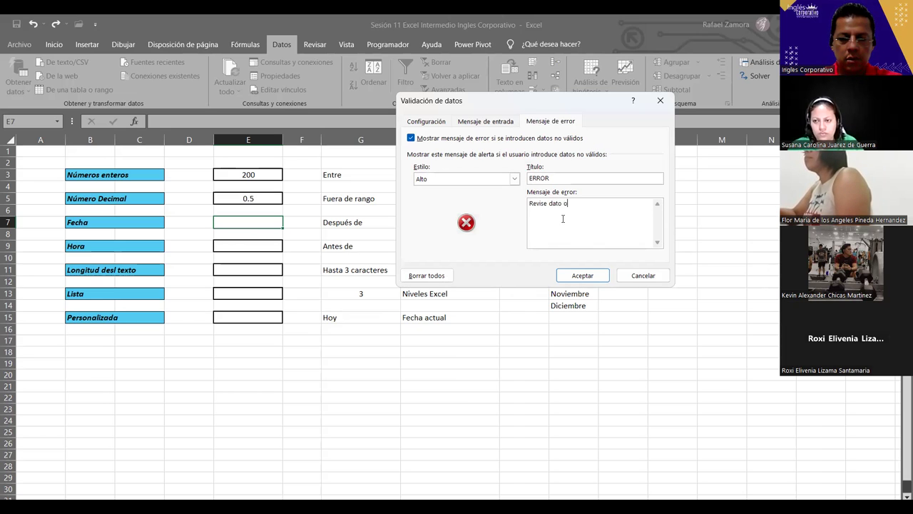
type("do")
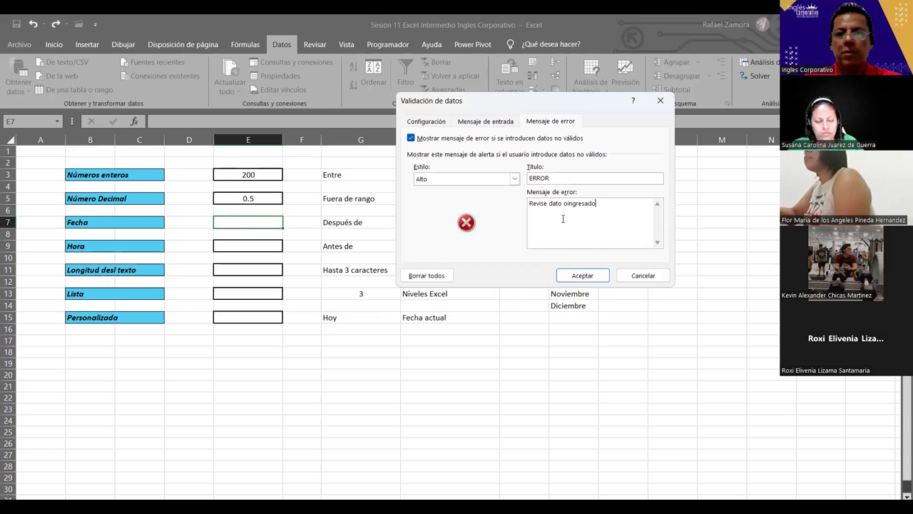
key("Left")
key("Left")
key("Left")
key("Left")
key("Left")
key("Left")
key("BackSpace")
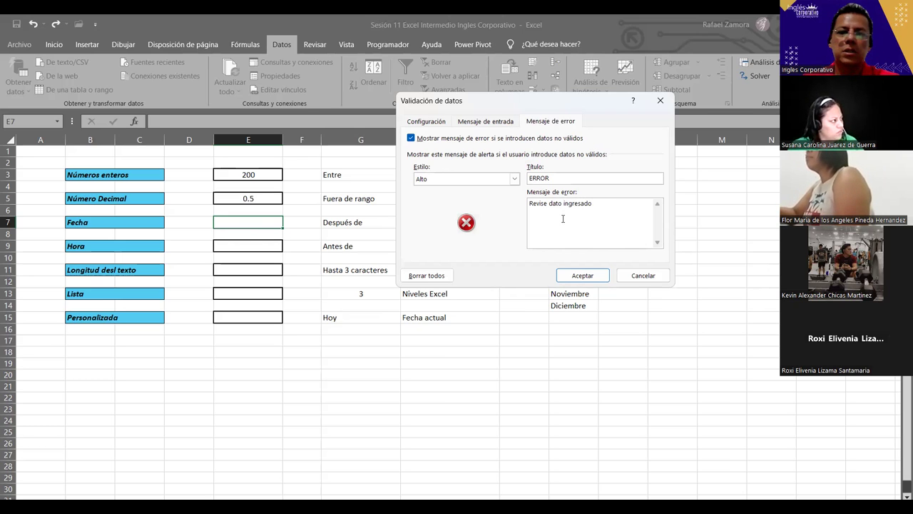
left_click(485, 121)
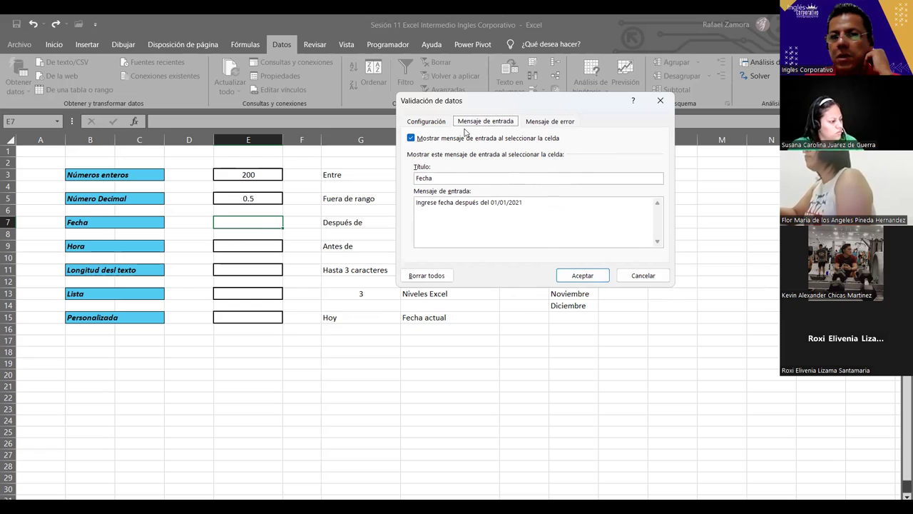
left_click(426, 121)
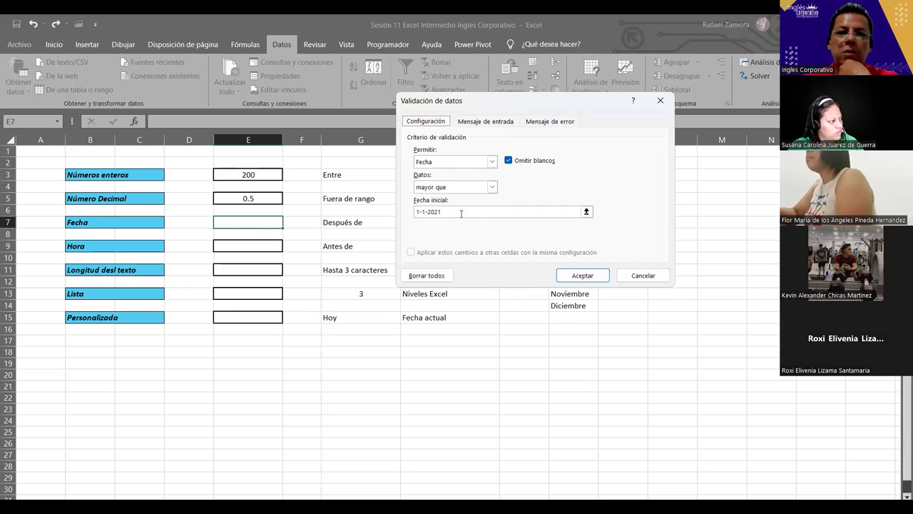
- Apply E7's date rule, enter 2/1/2021 and 3/2/2021, then try 1/1/2021 to trigger the ERROR alert
left_click(583, 275)
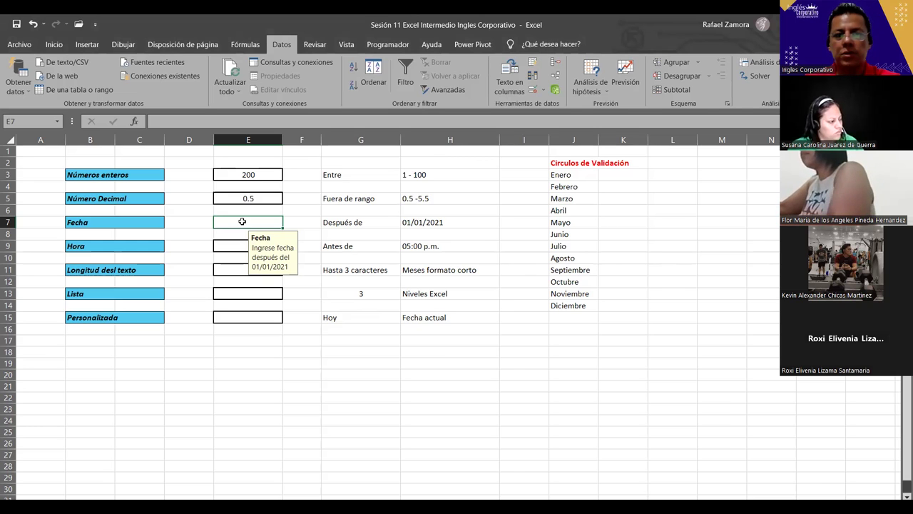
type("2-")
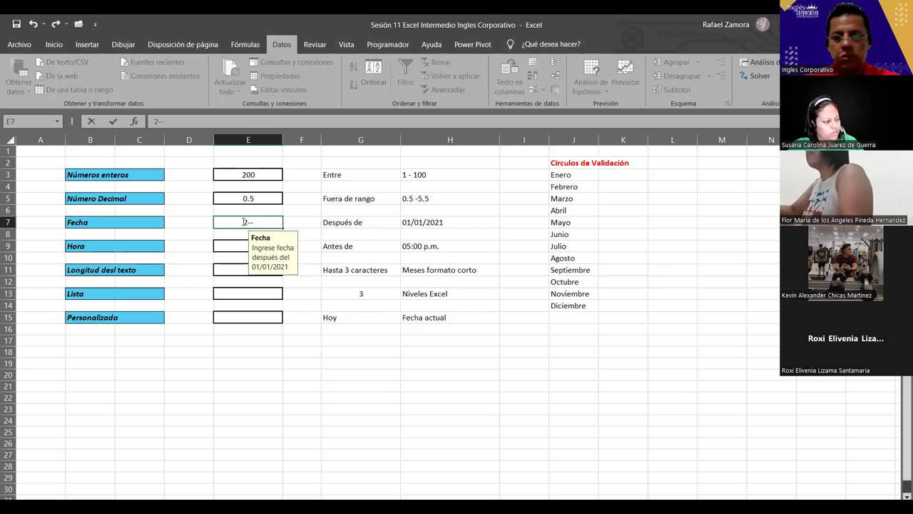
type("1-2021")
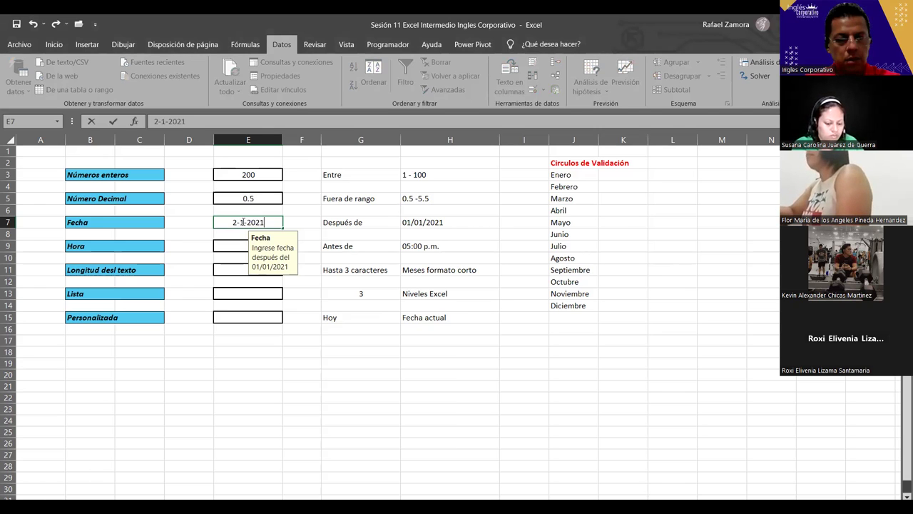
key("ctrl+Return")
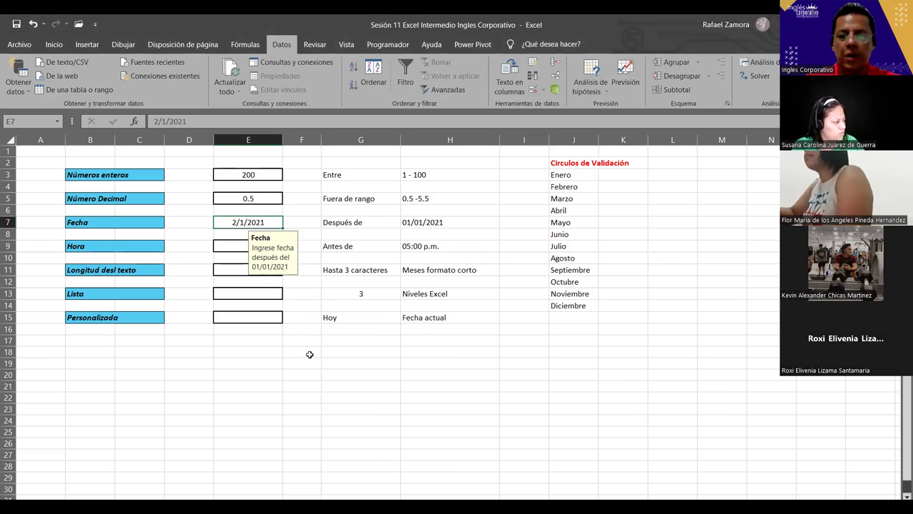
type("3")
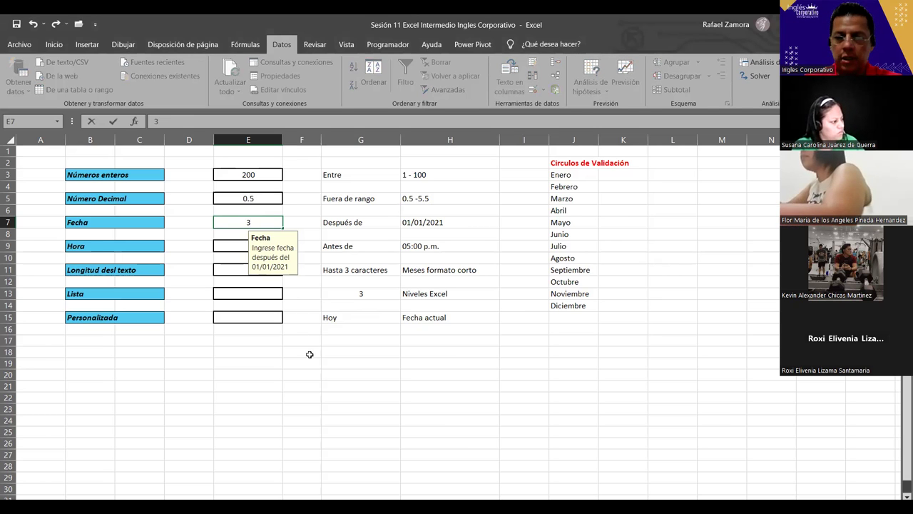
type("2")
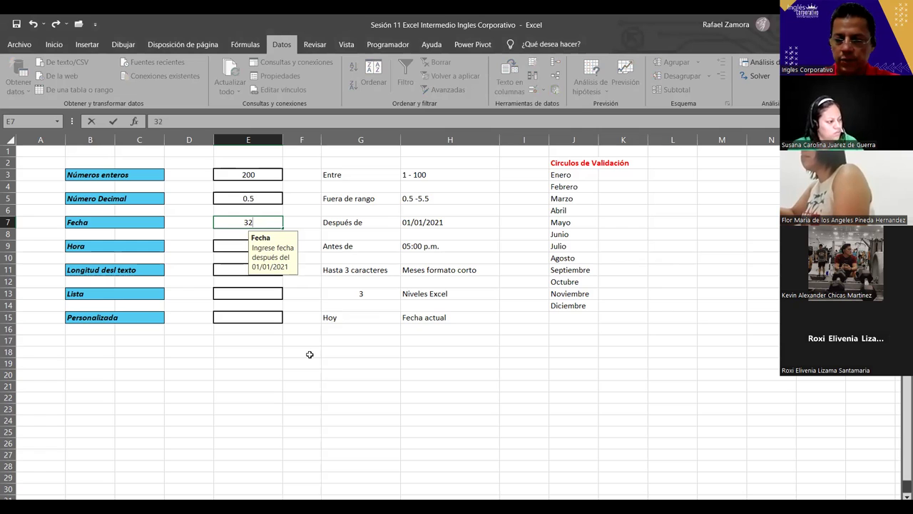
type("2")
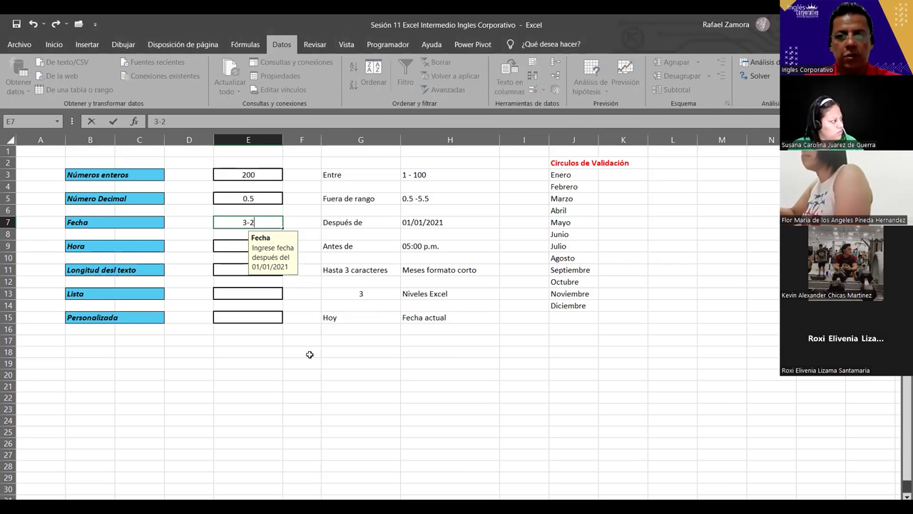
type("2021")
key("ctrl+Return")
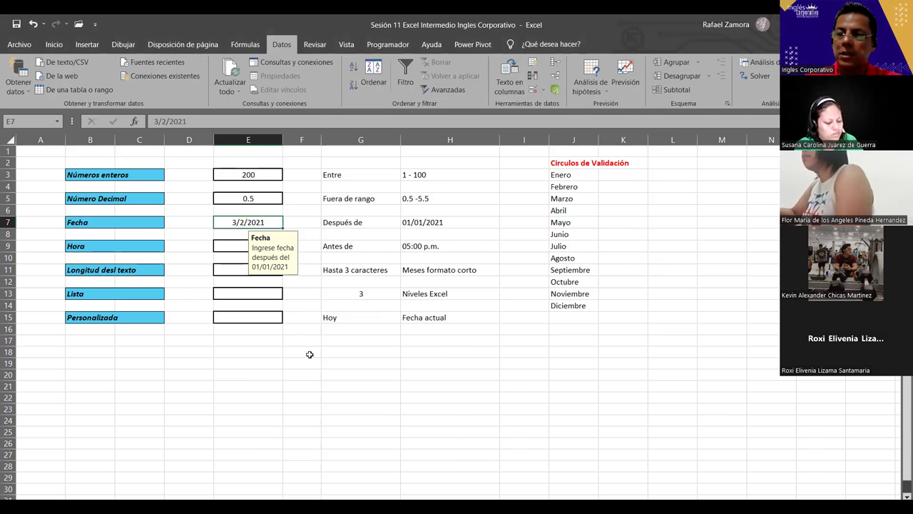
type("1")
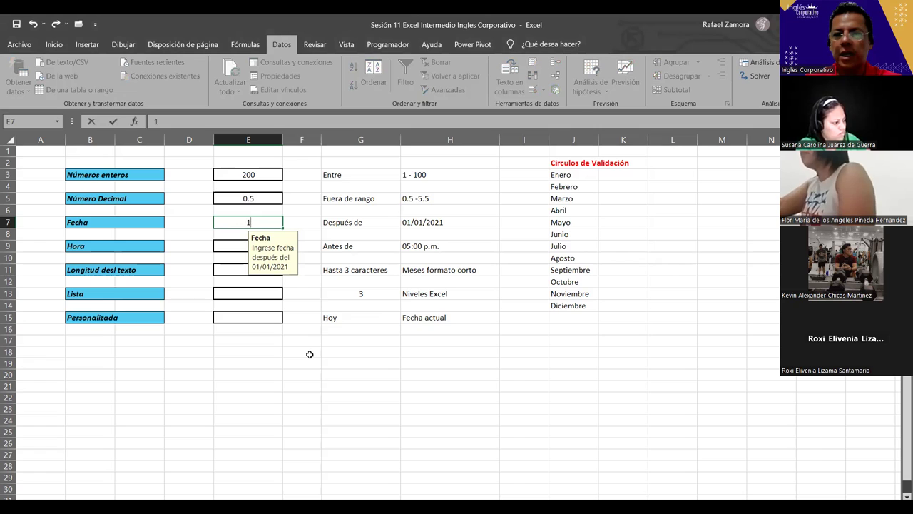
type("/")
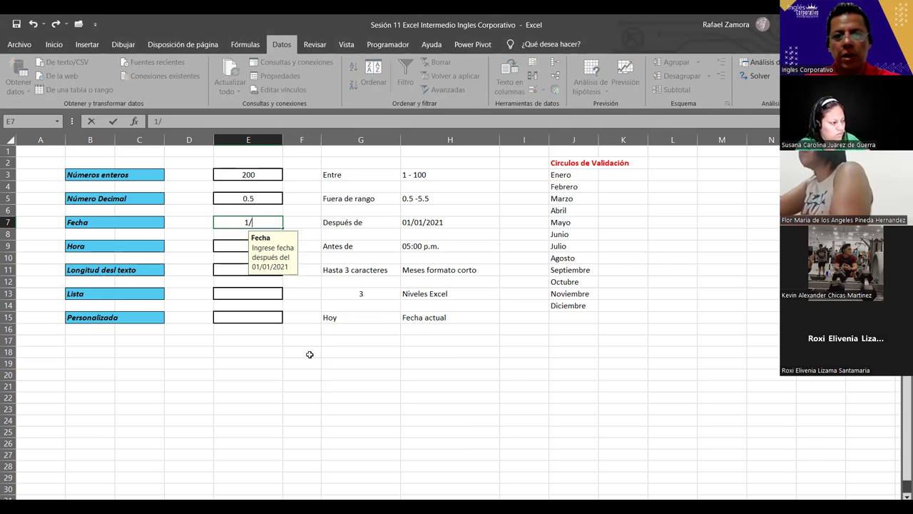
type("1/2021")
key("Return")
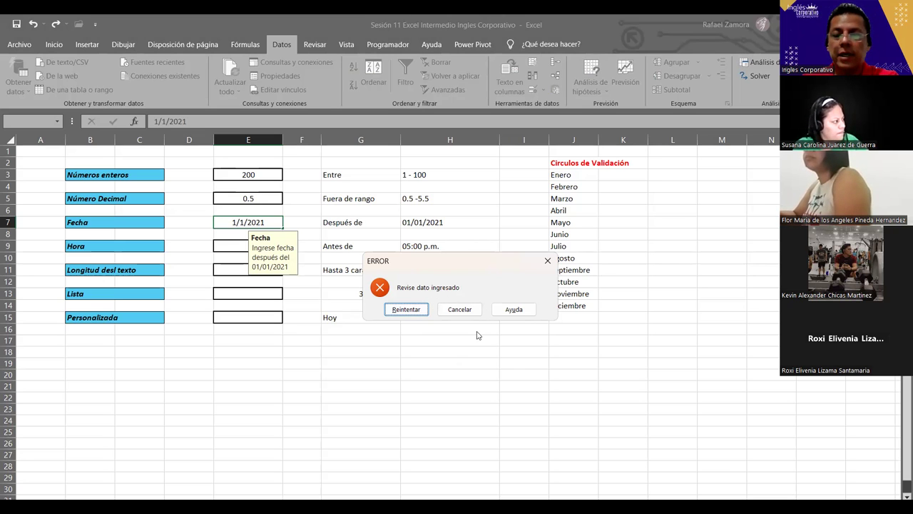
- Retry E7 with 29-12-2020, see it rejected, then cancel the entry
left_click(421, 310)
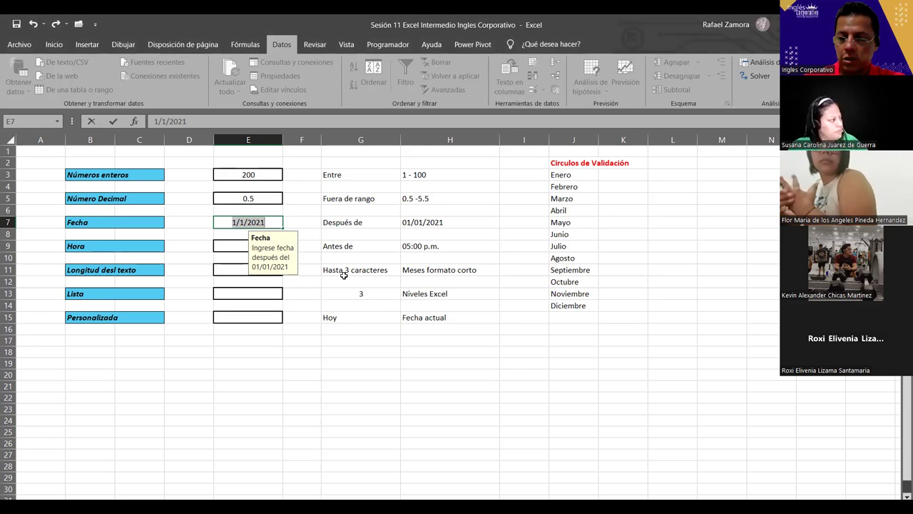
type("29-12-2020")
key("Return")
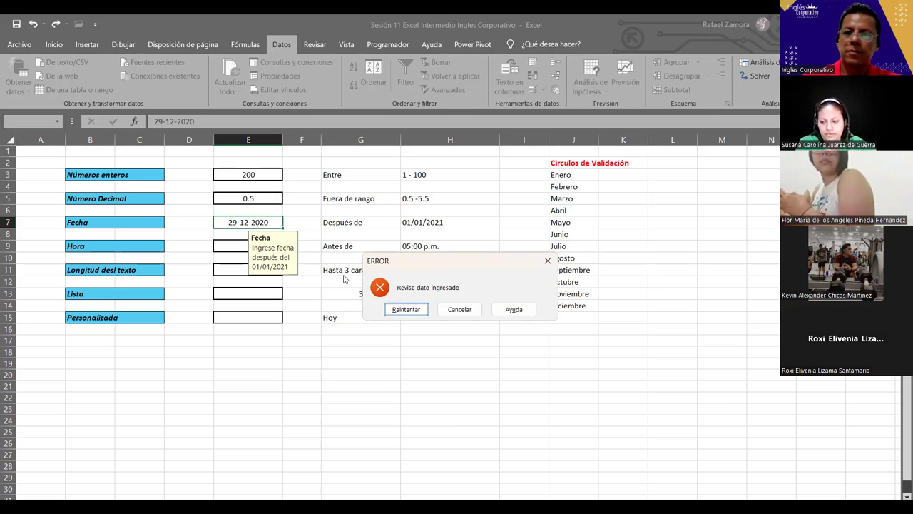
left_click(473, 311)
left_click(448, 397)
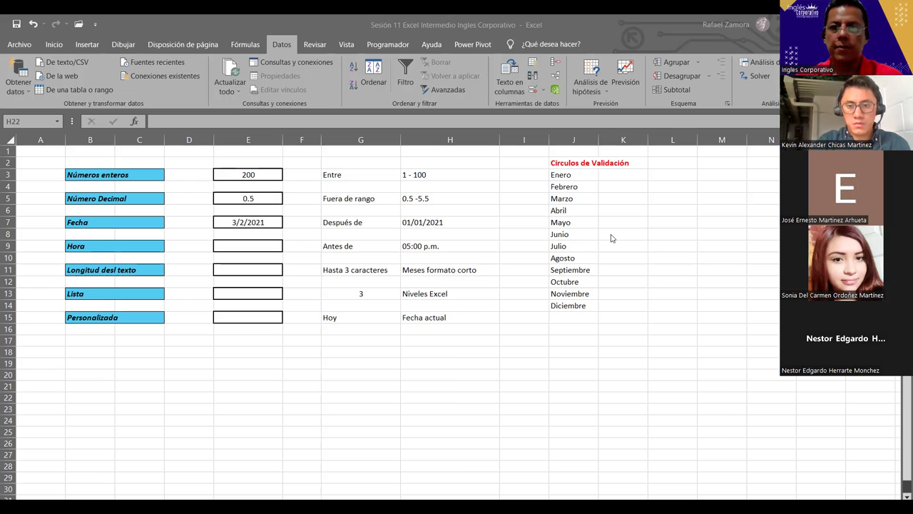
left_click(275, 305)
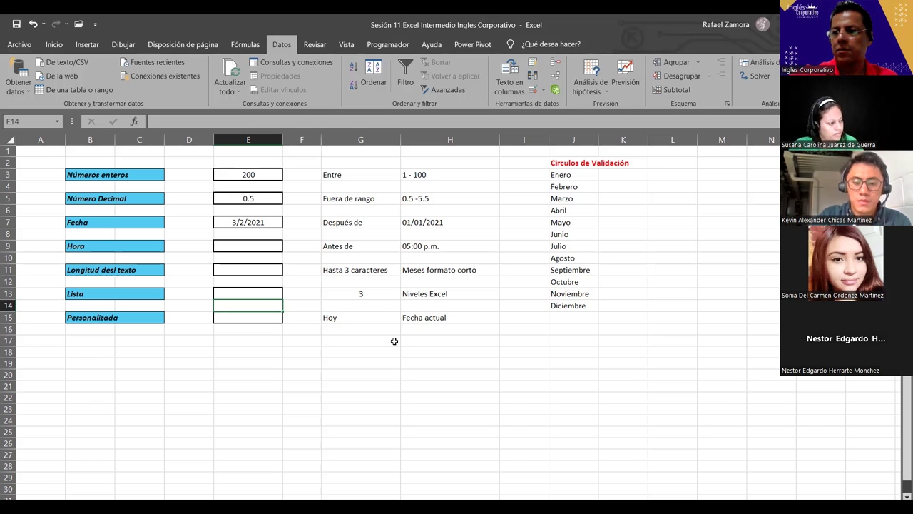
- Select the Hora input cell E9
left_click(276, 247)
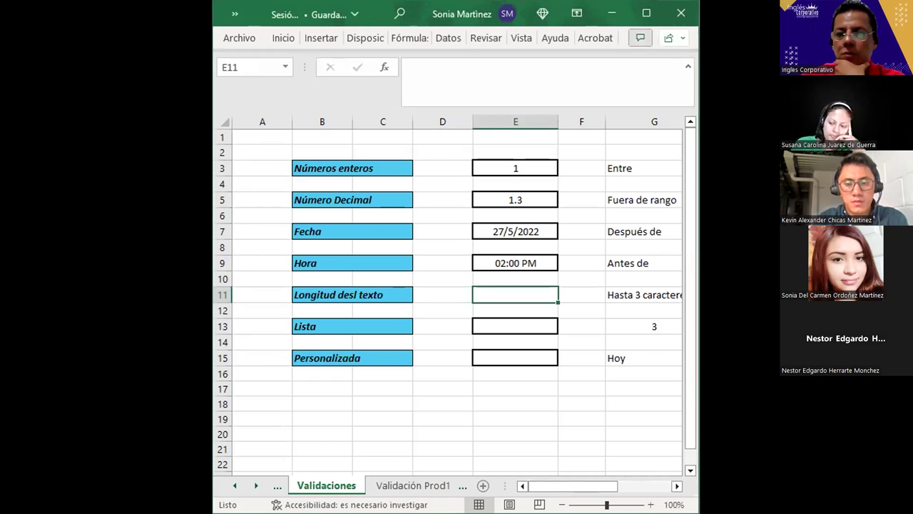
left_click(646, 12)
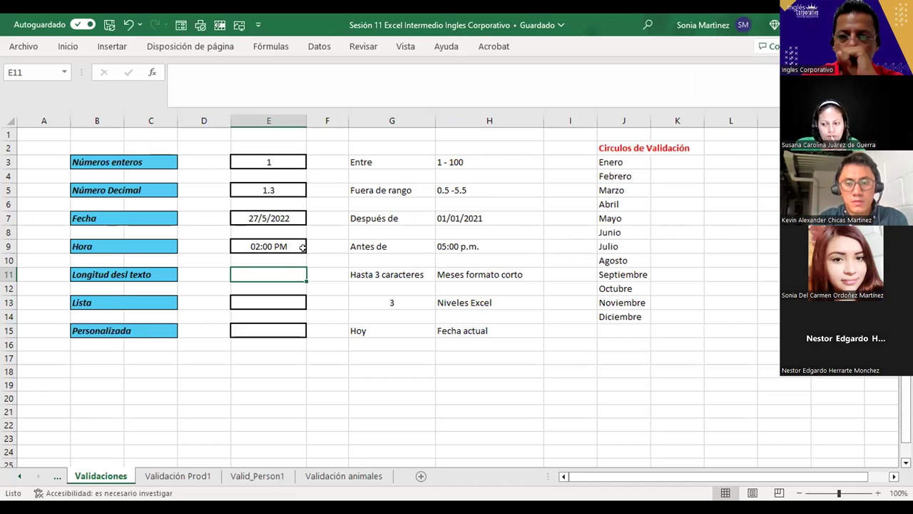
left_click(285, 244)
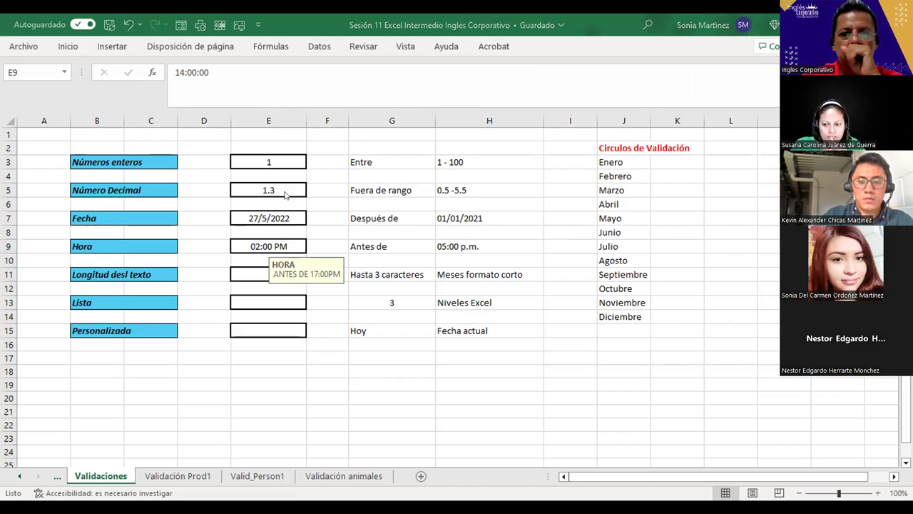
left_click(275, 242)
type("06")
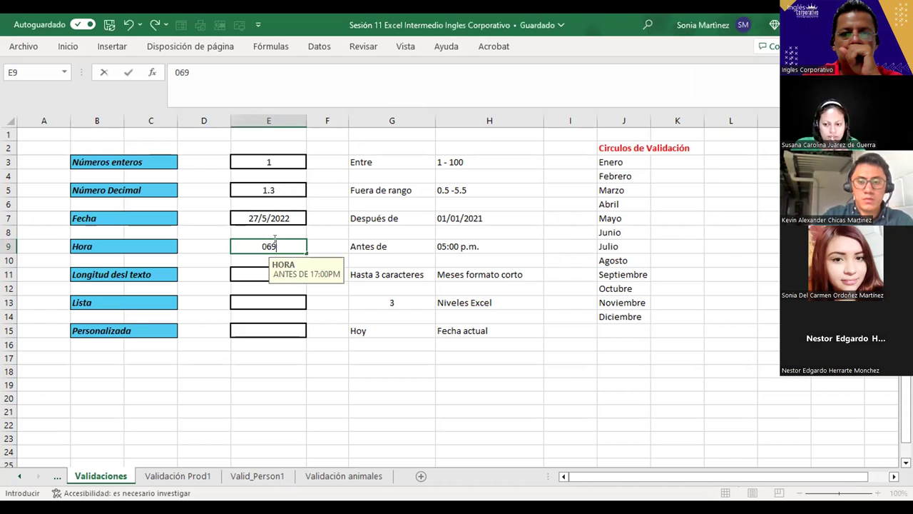
key("BackSpace")
type("9")
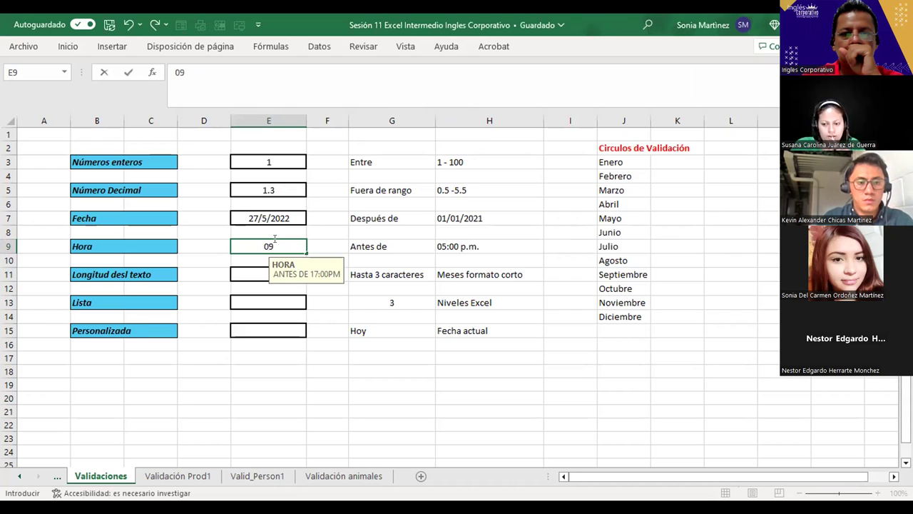
type(":0")
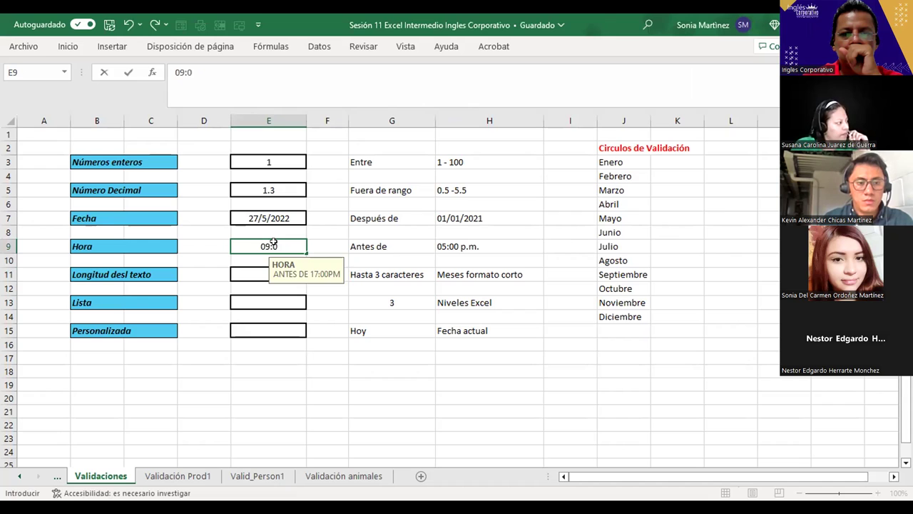
type("0")
key("Return")
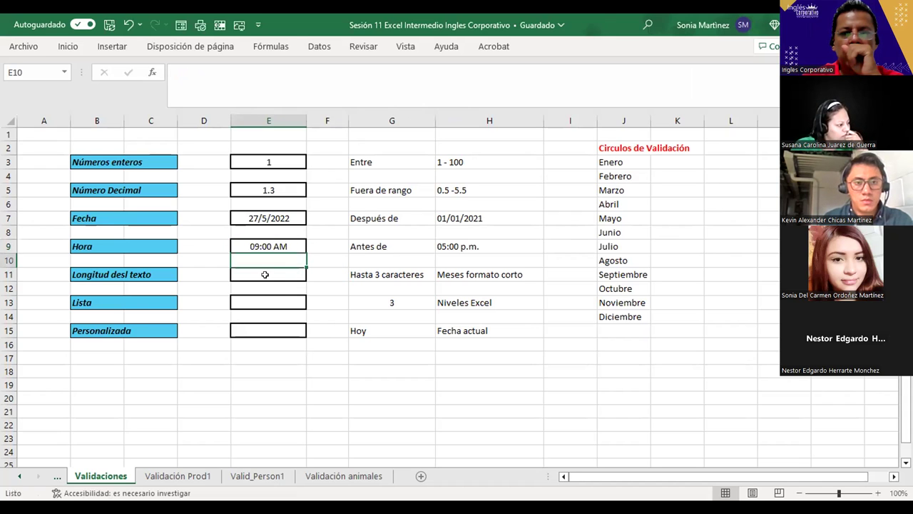
left_click(278, 242)
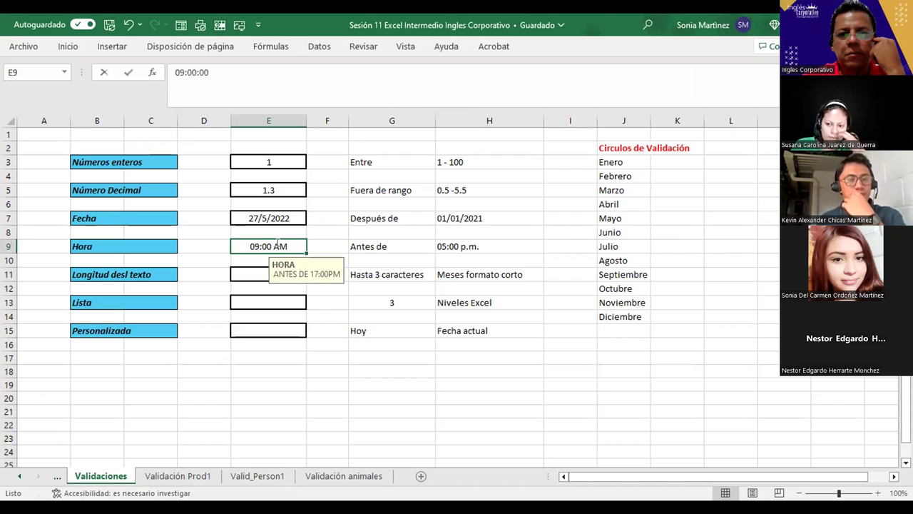
type("11:00")
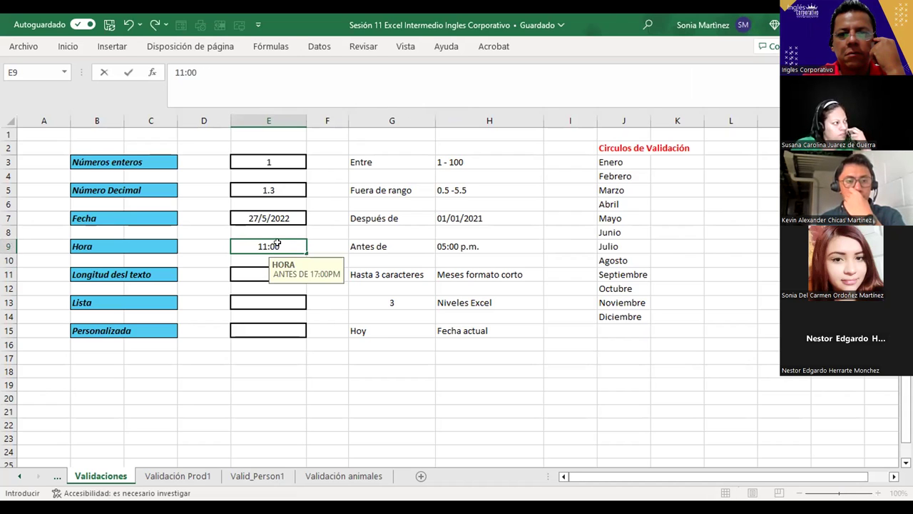
key("Return")
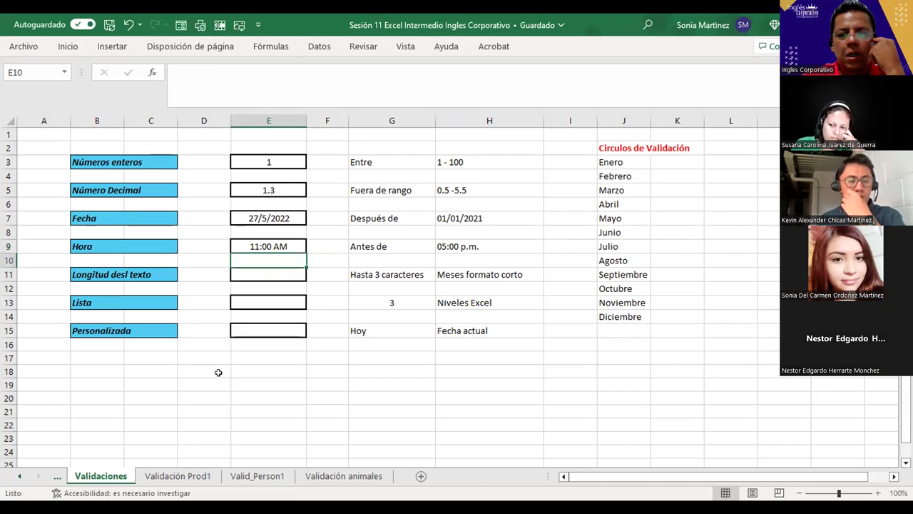
left_click(255, 243)
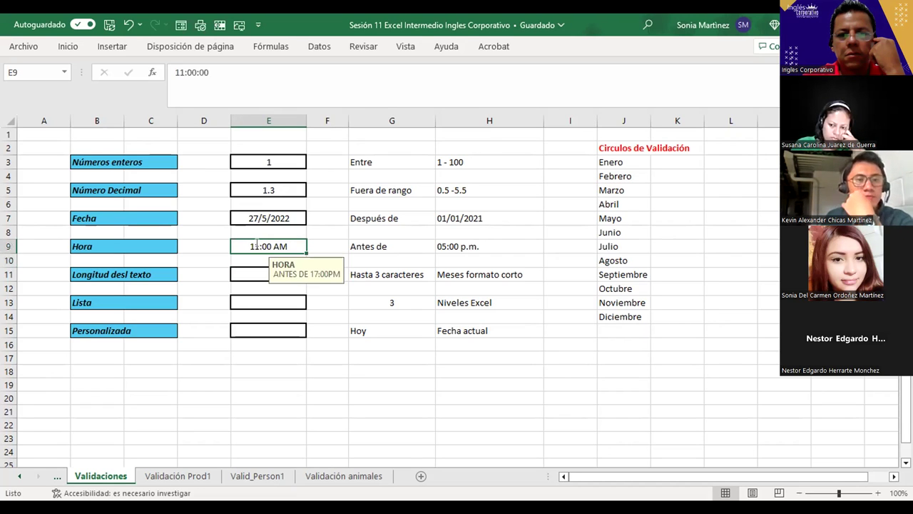
type("14")
type(";")
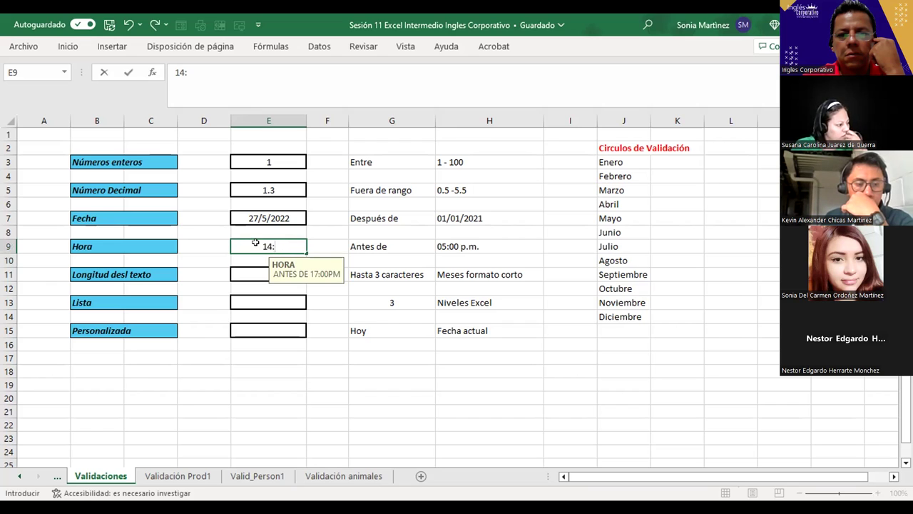
type("00")
key("Return")
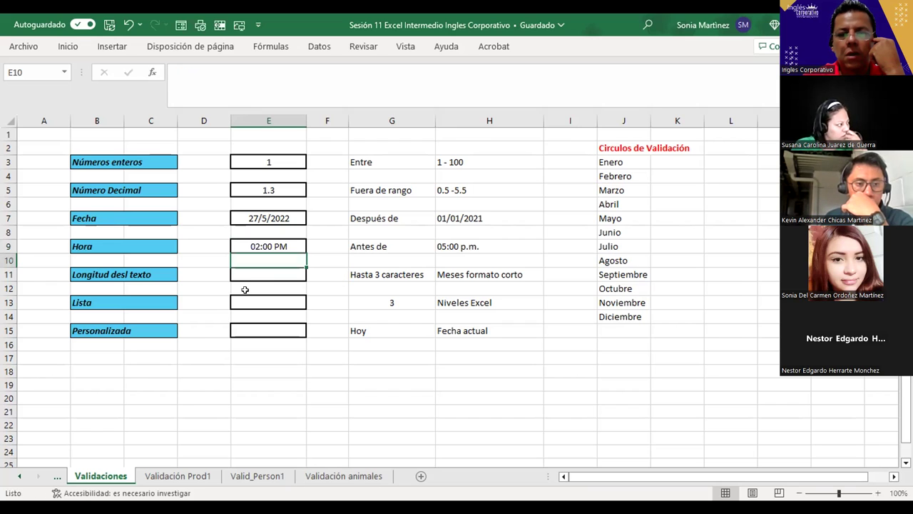
left_click(266, 241)
type("17:")
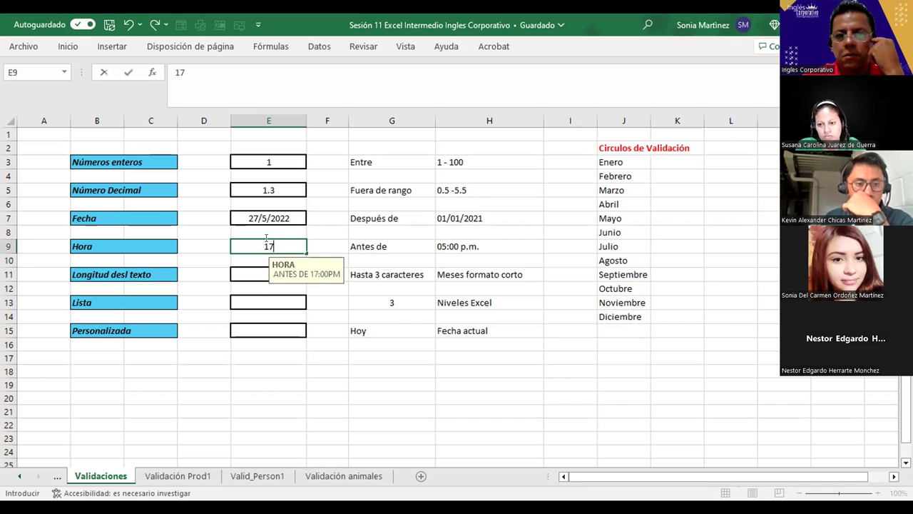
type("00")
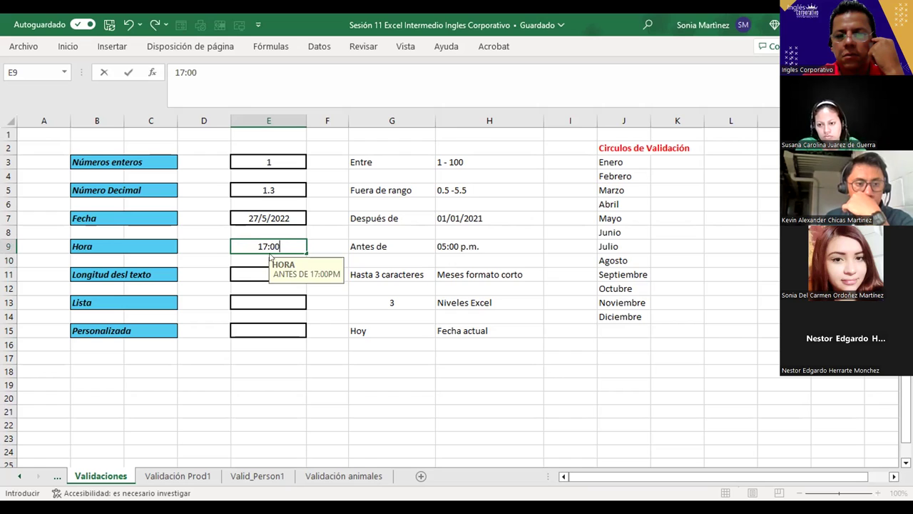
key("Return")
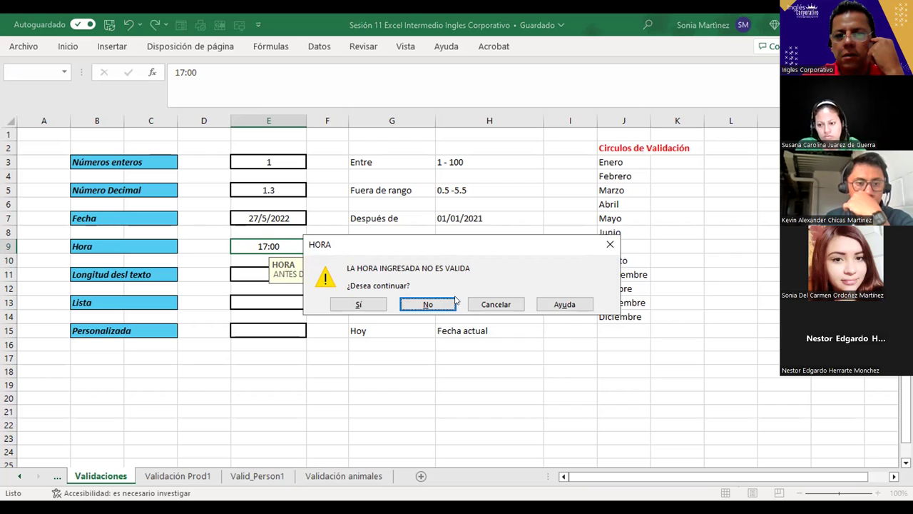
left_click(359, 305)
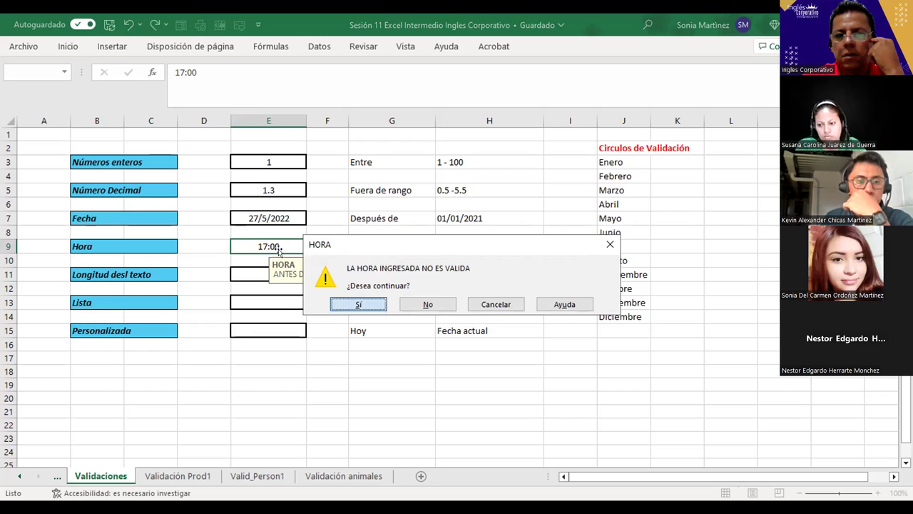
left_click(282, 243)
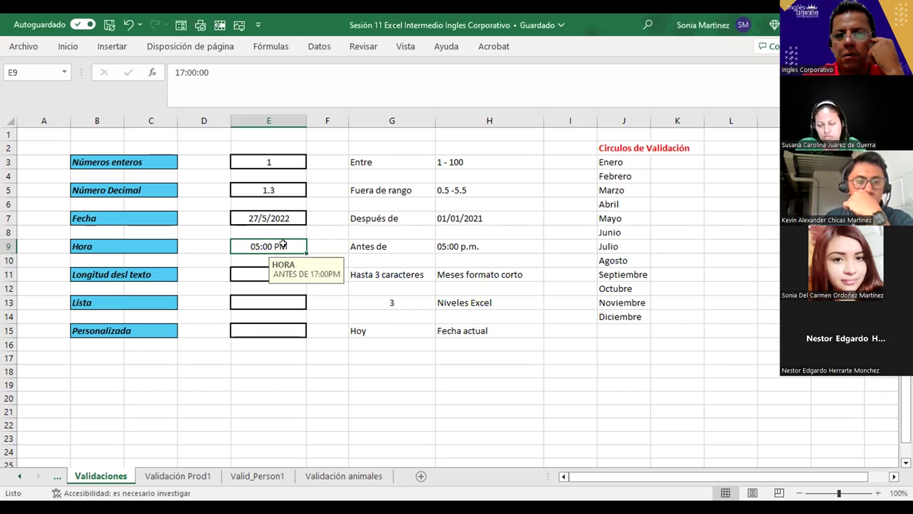
type("16:")
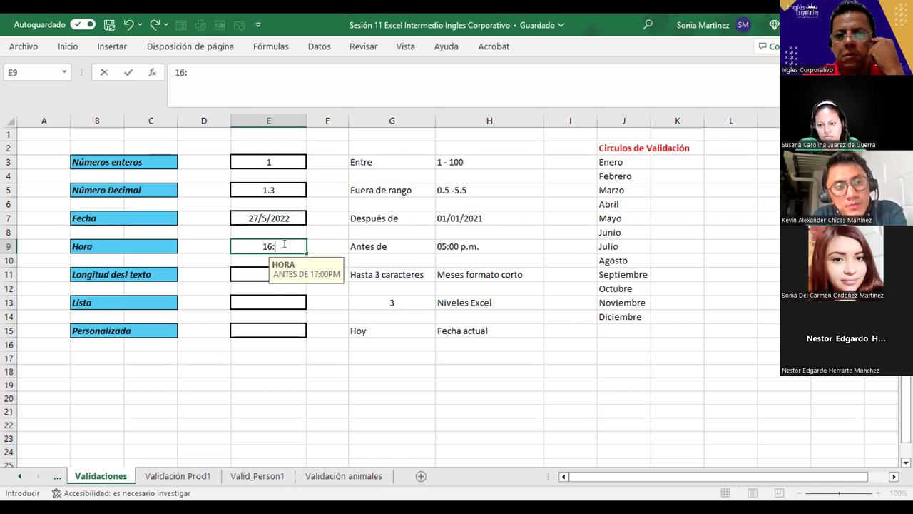
type("04:59")
key("Return")
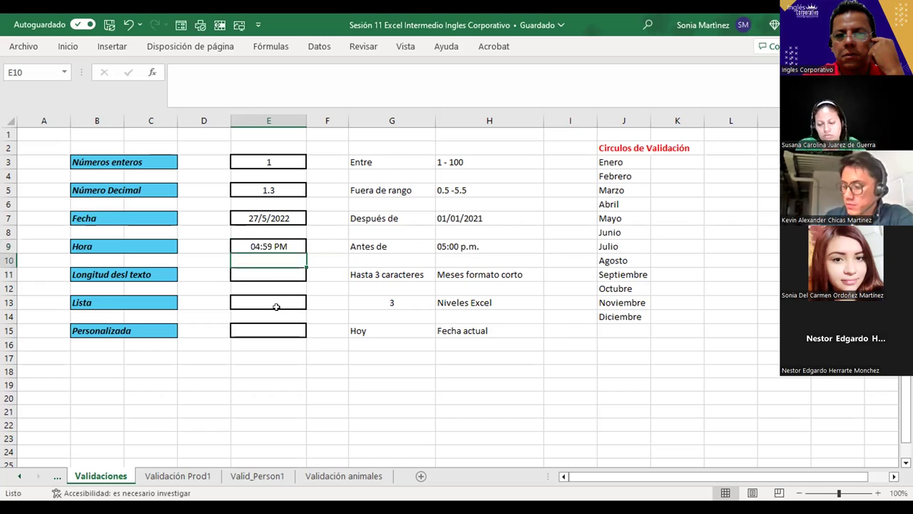
left_click(276, 307)
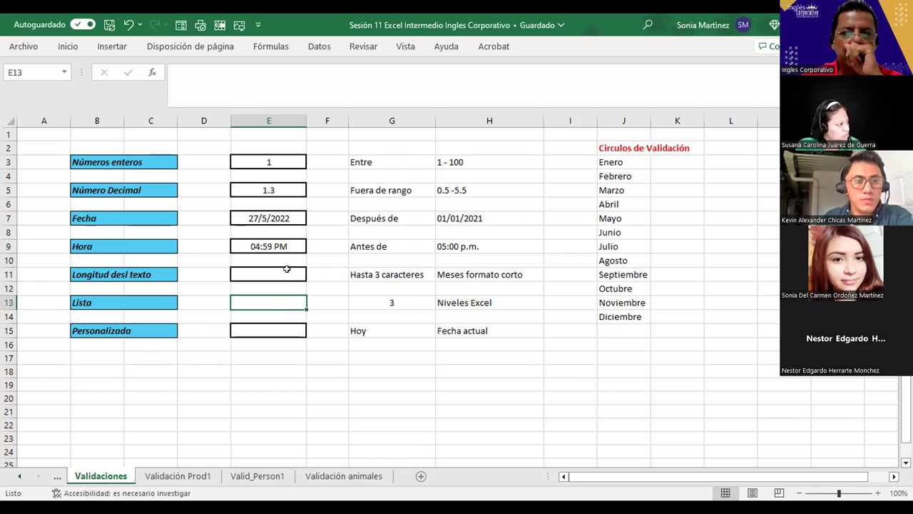
- Select the time cell E9 to show its Hora input message
left_click(288, 245)
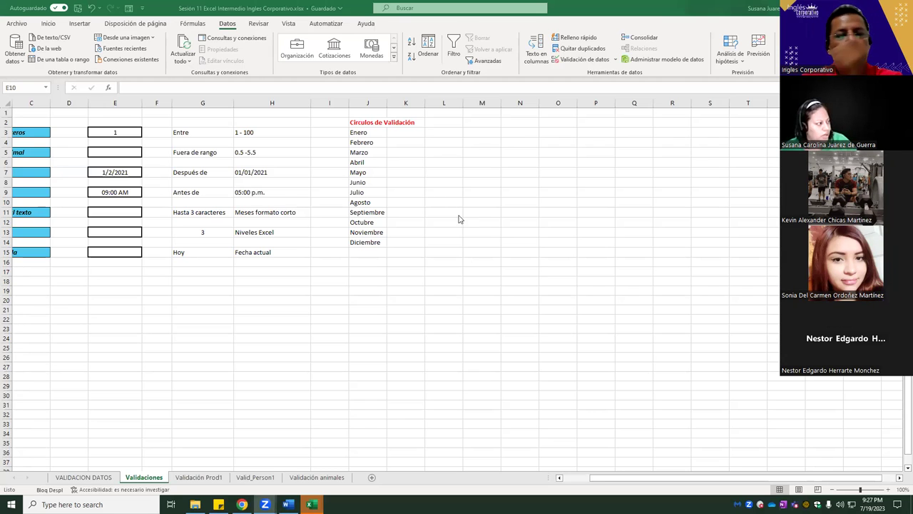
- Try entering 2 PM in cell E9, then edit it to remove the PM
left_click(121, 193)
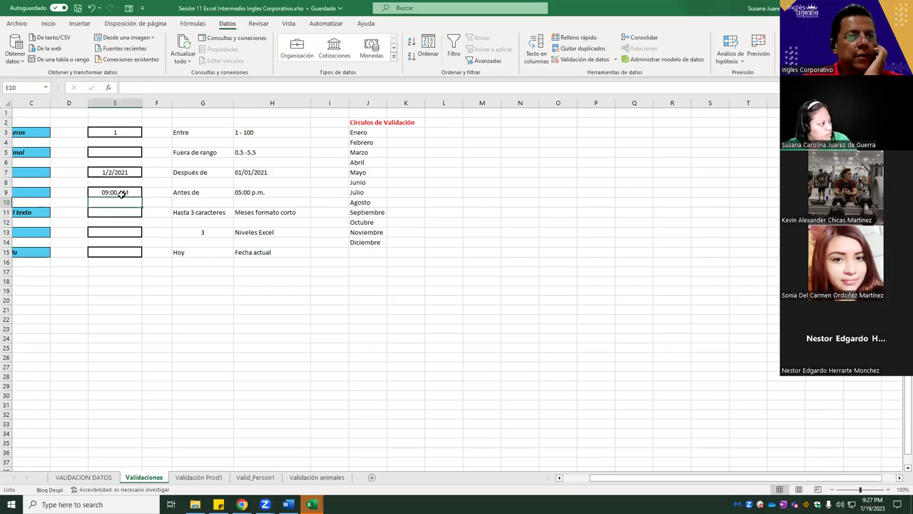
type("2")
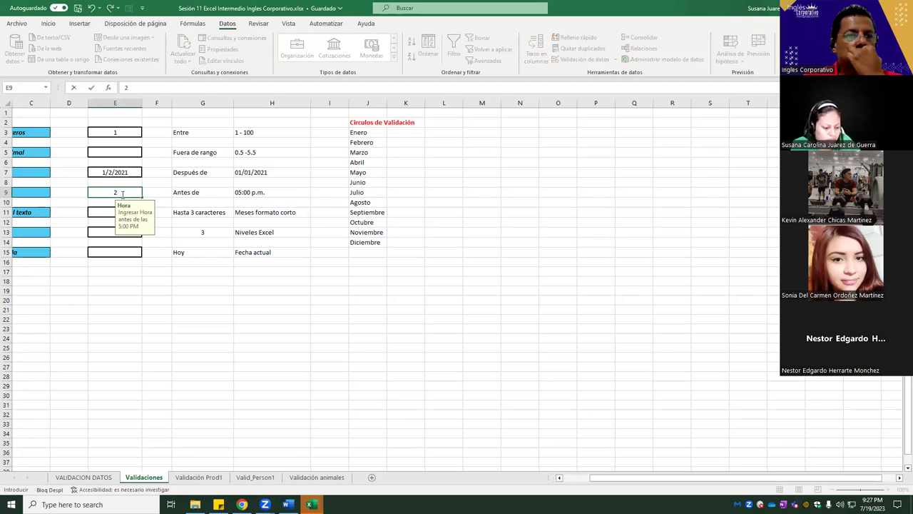
type("02:00 PM")
key("Return")
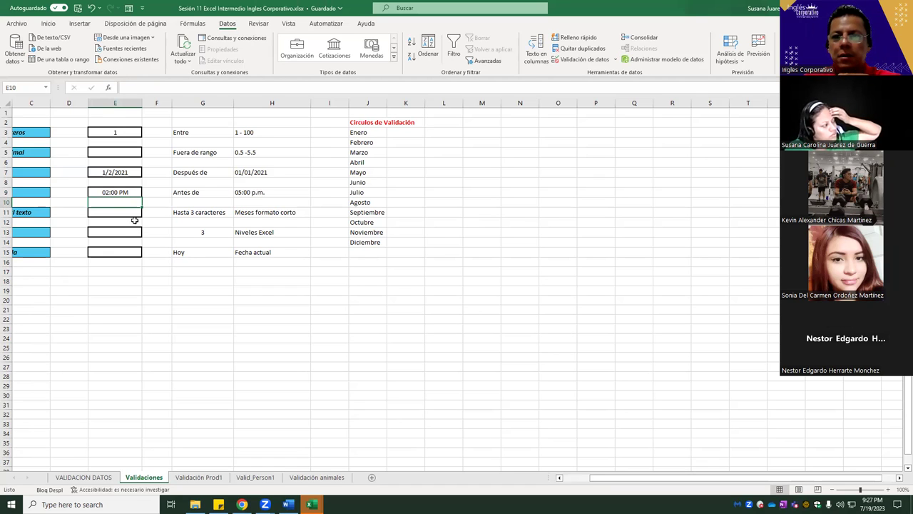
left_click(131, 191)
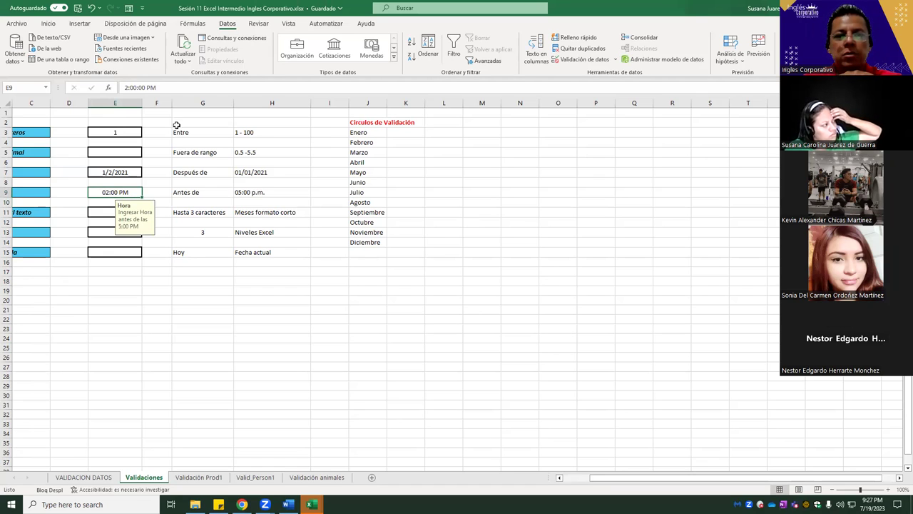
left_click(170, 89)
key("BackSpace")
key("BackSpace")
key("BackSpace")
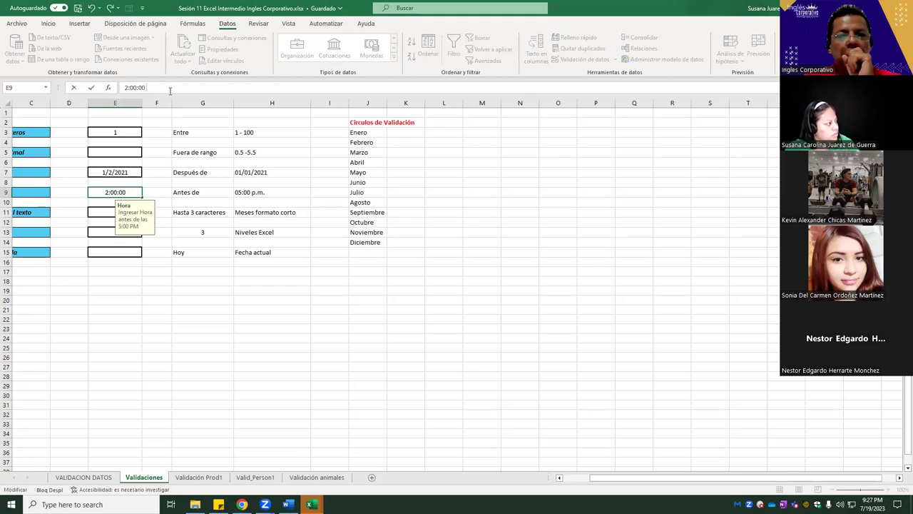
key("Return")
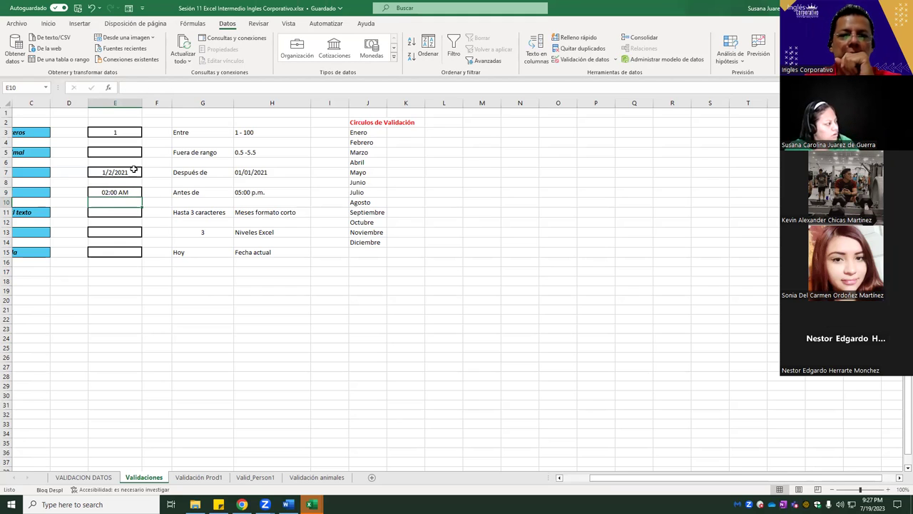
- Re-enter E9's time, first as 2: and finally as 14:00
left_click(125, 191)
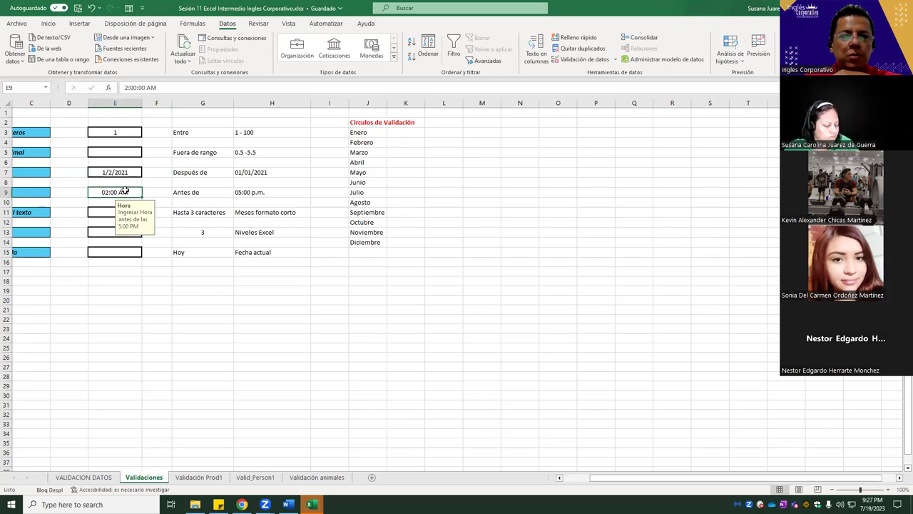
type("2:")
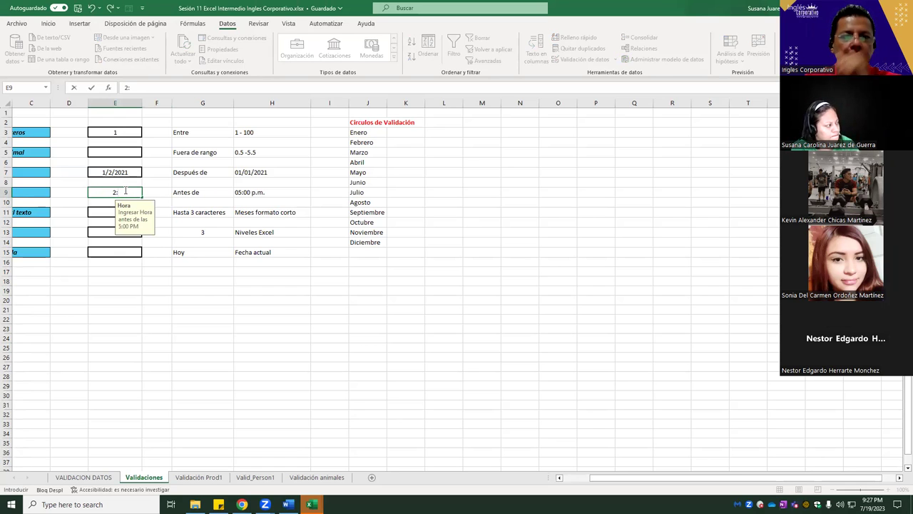
key("Return")
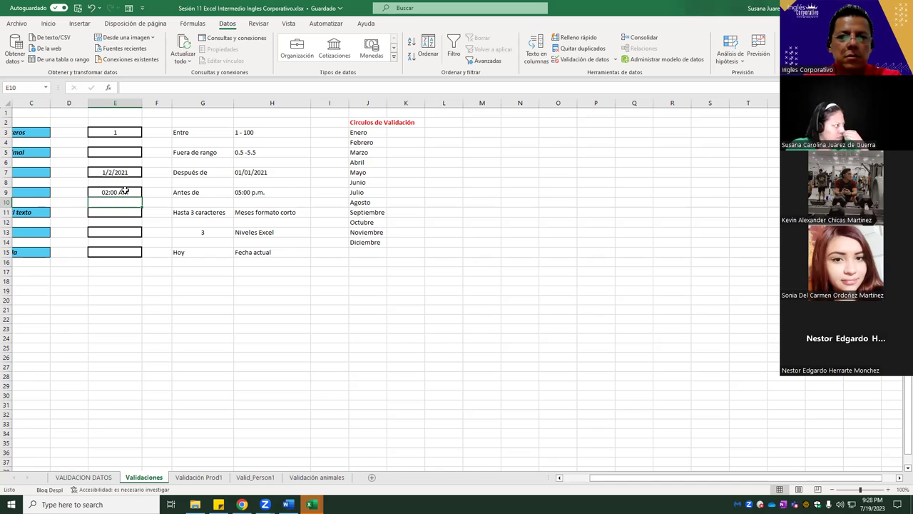
left_click(124, 190)
type(":")
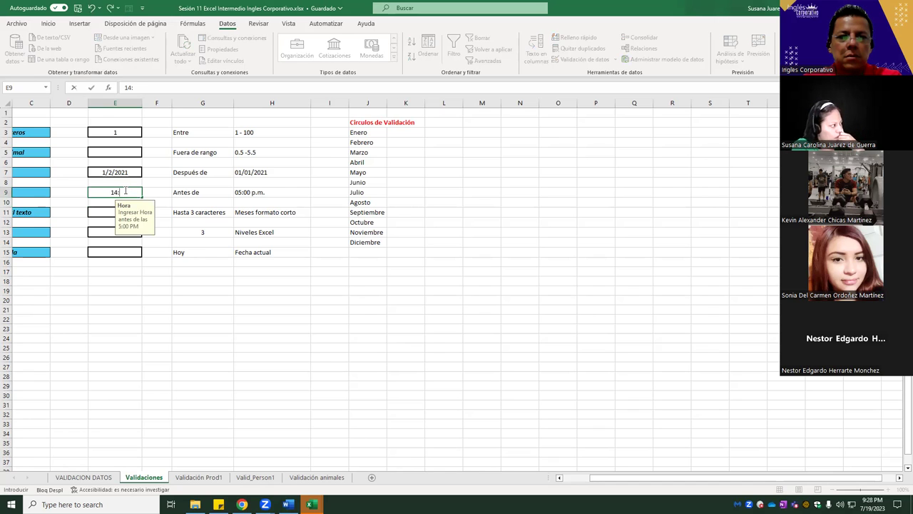
type("00")
key("Return")
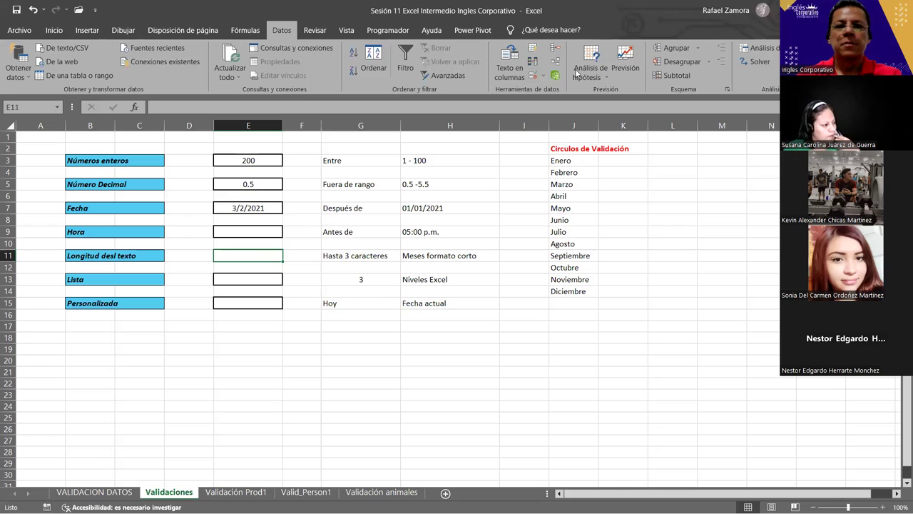
- Set E11's validation to allow Longitud del texto with the menor que condition
left_click(533, 76)
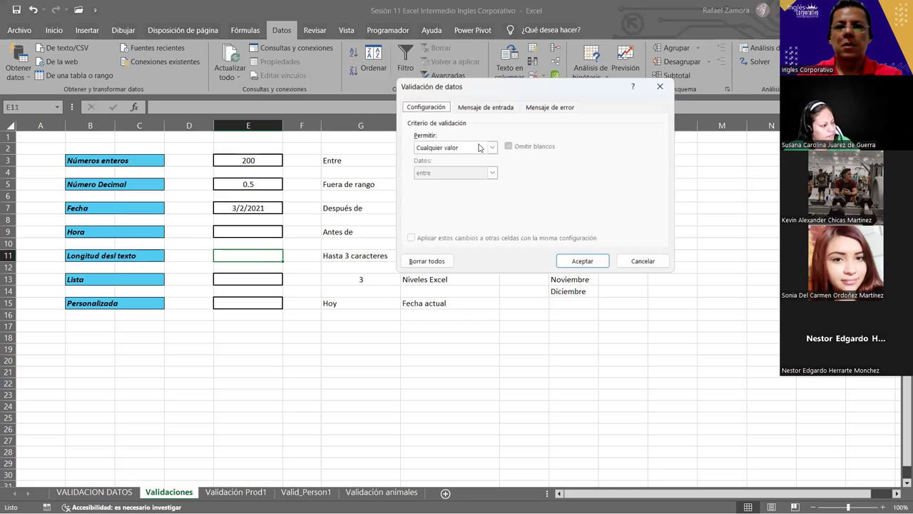
left_click(482, 148)
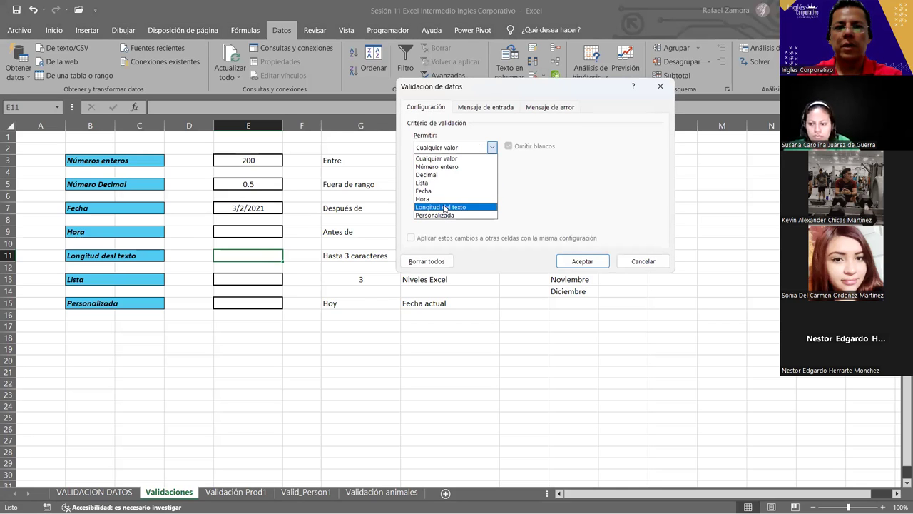
left_click(445, 207)
left_click(451, 198)
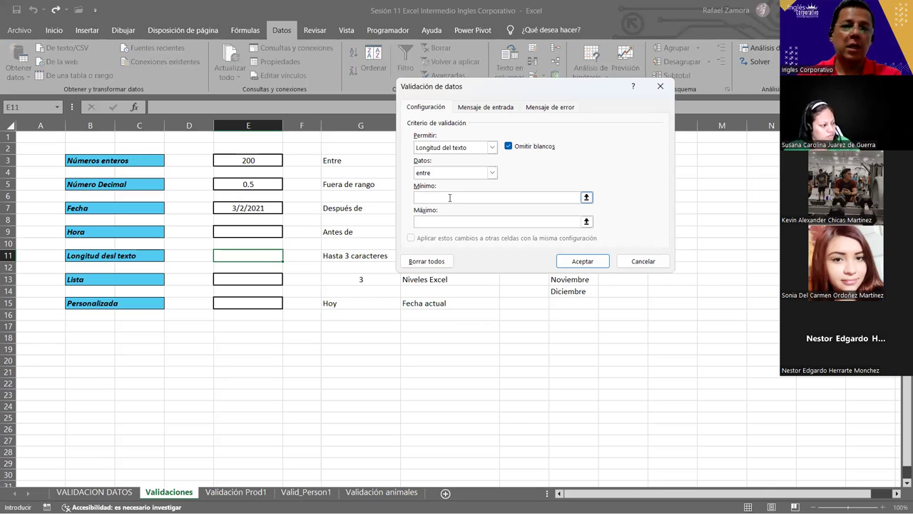
left_click_drag(478, 94, 442, 33)
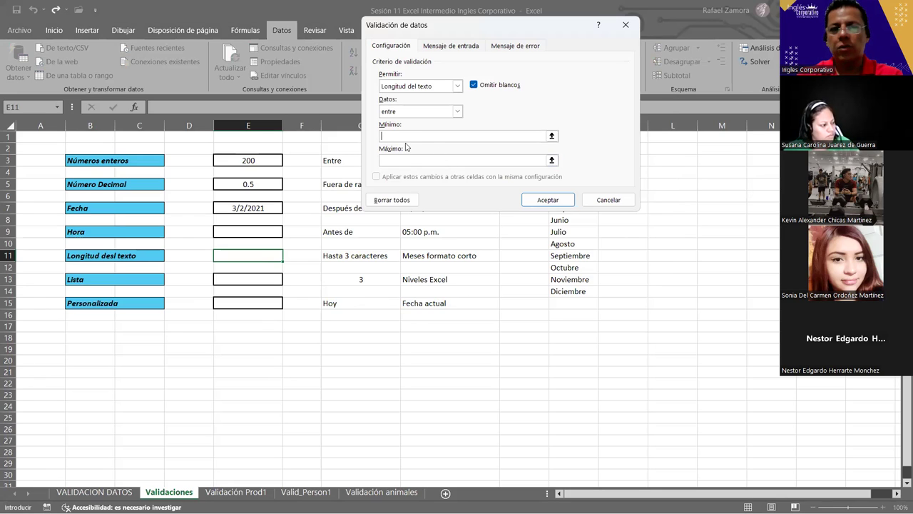
left_click(430, 114)
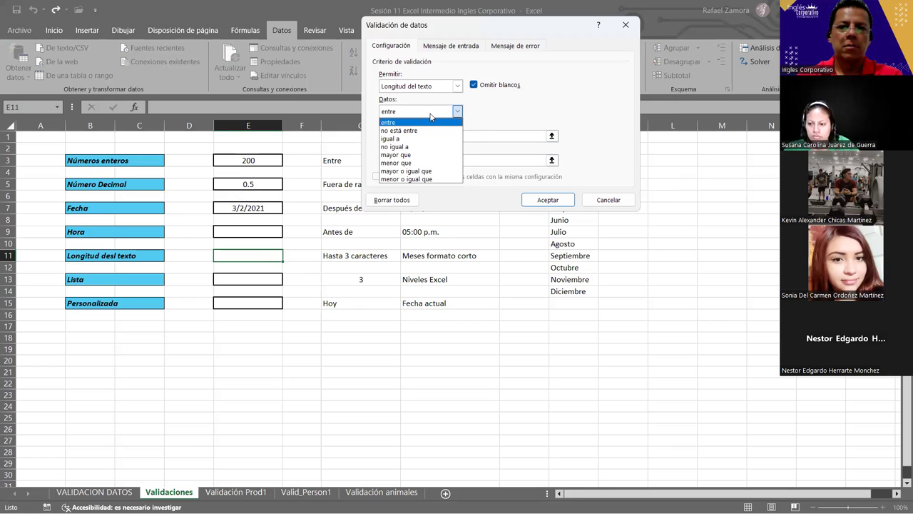
left_click(467, 135)
left_click(464, 134)
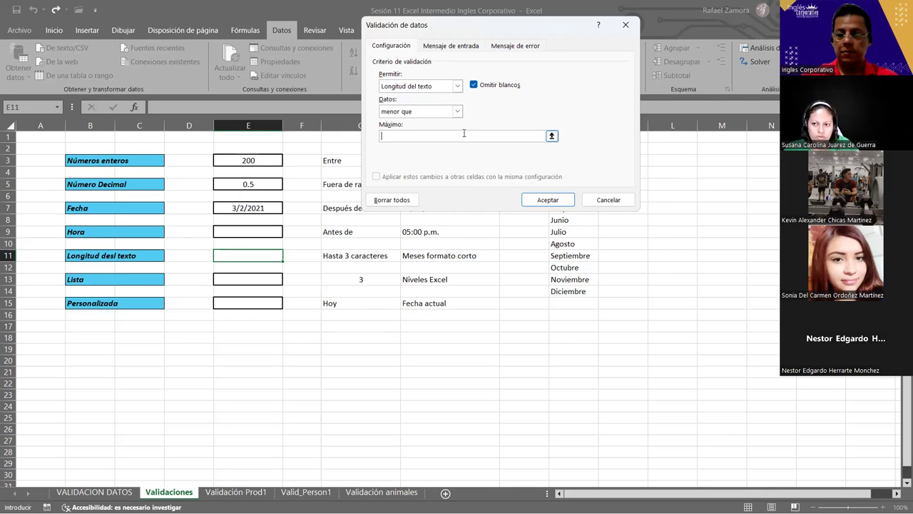
- Enter 3 as the Máximo length and title E11's input message 'Mes'
type("3")
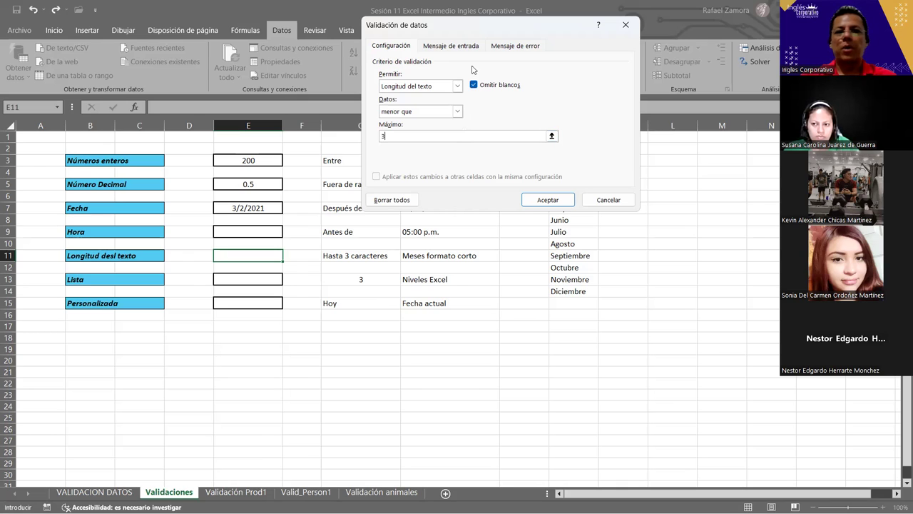
left_click(456, 45)
left_click(412, 100)
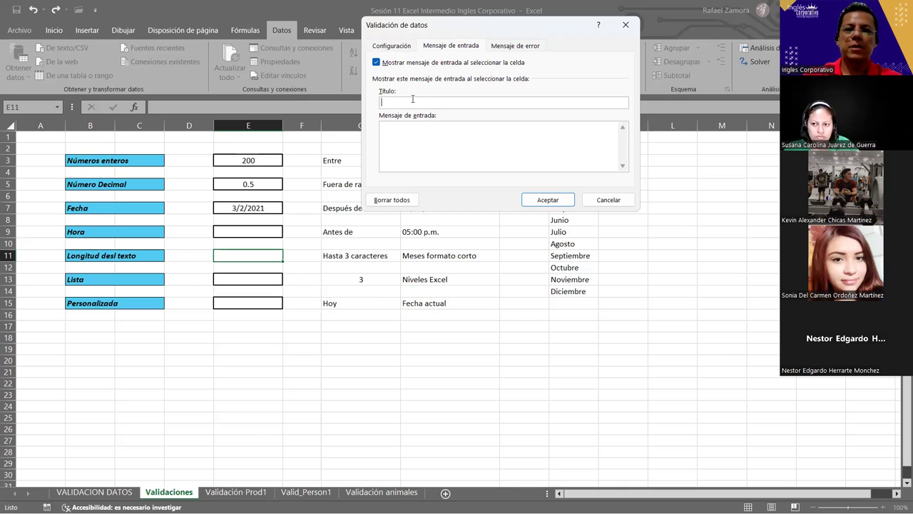
type("Mes formato corto")
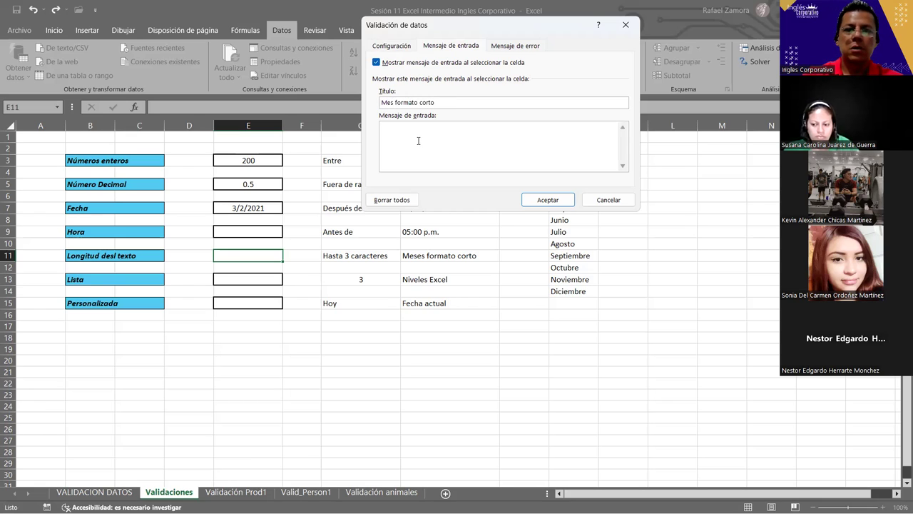
left_click_drag(435, 102, 395, 102)
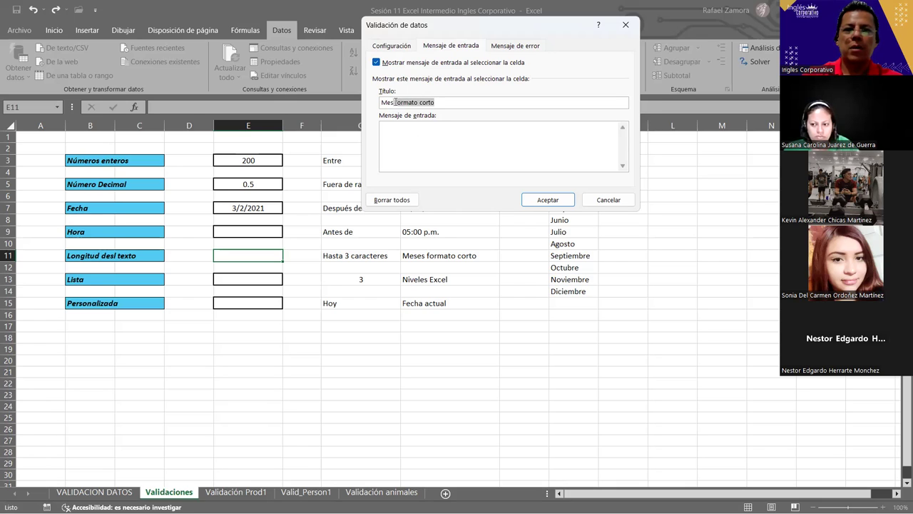
key("BackSpace")
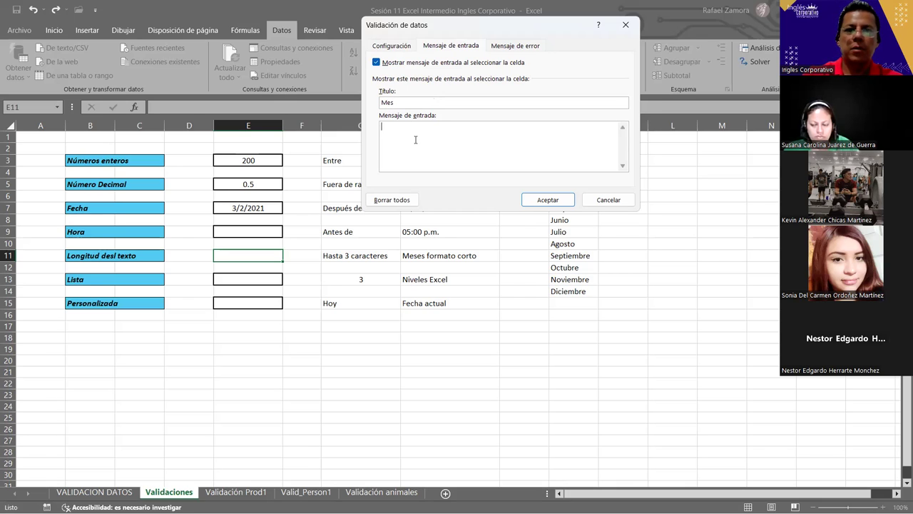
- Write the input message text 'Ingrese mes en formato corto'
left_click(415, 140)
type("Ingrese mes enformato")
key("BackSpace")
type("rma")
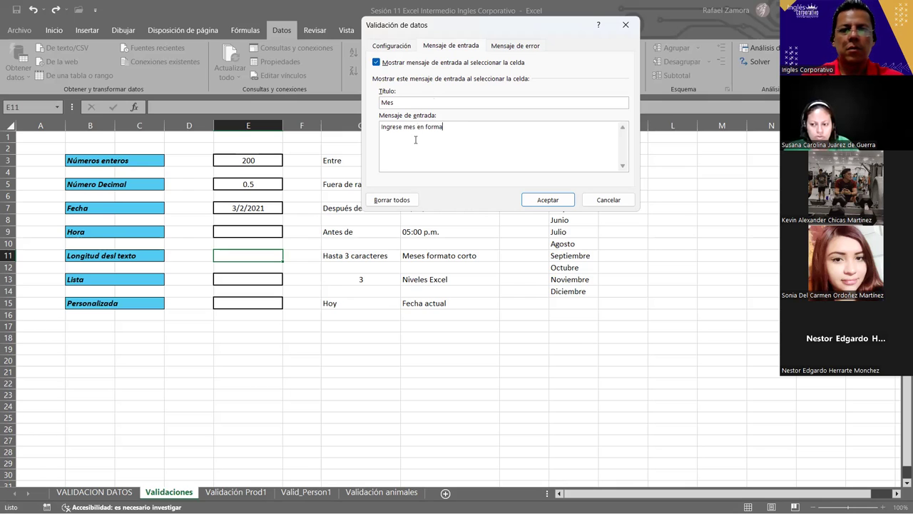
type("to corto")
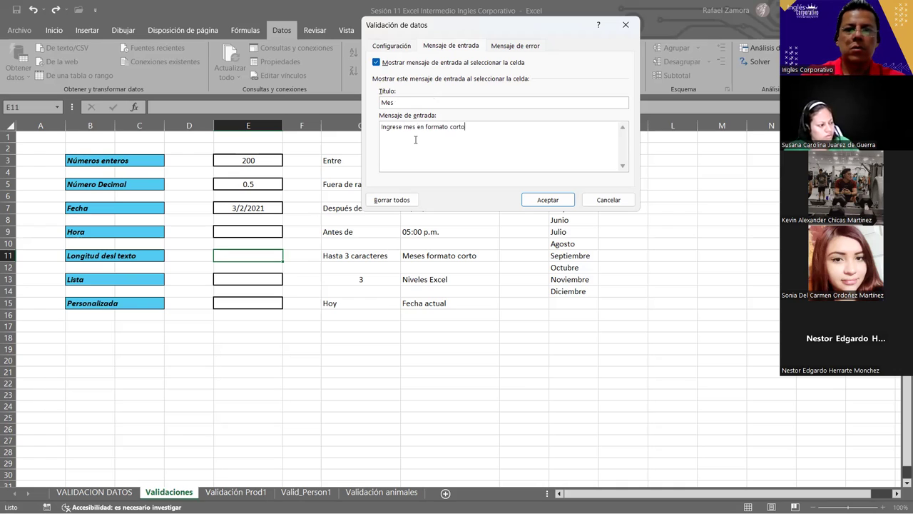
left_click(538, 46)
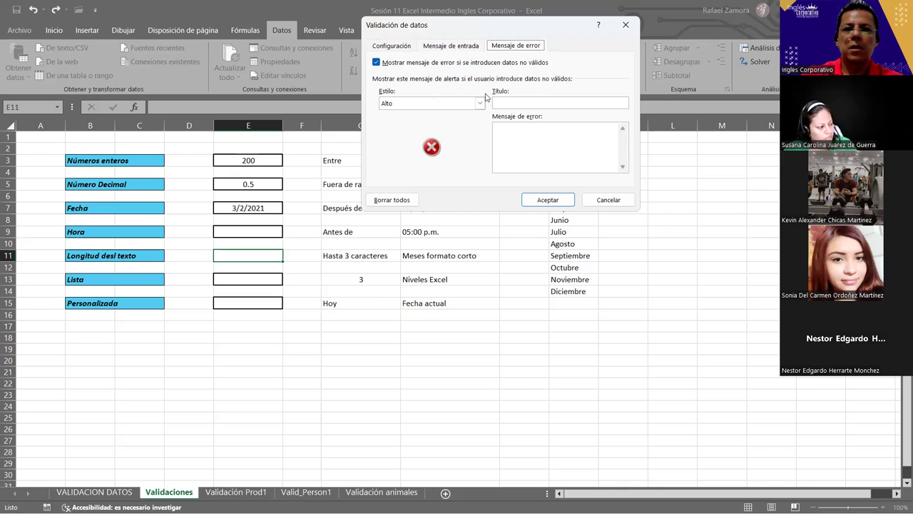
- Set an Alto-style error alert titled ERROR reading 'Revise dato ingresado' and apply the validation
left_click(452, 108)
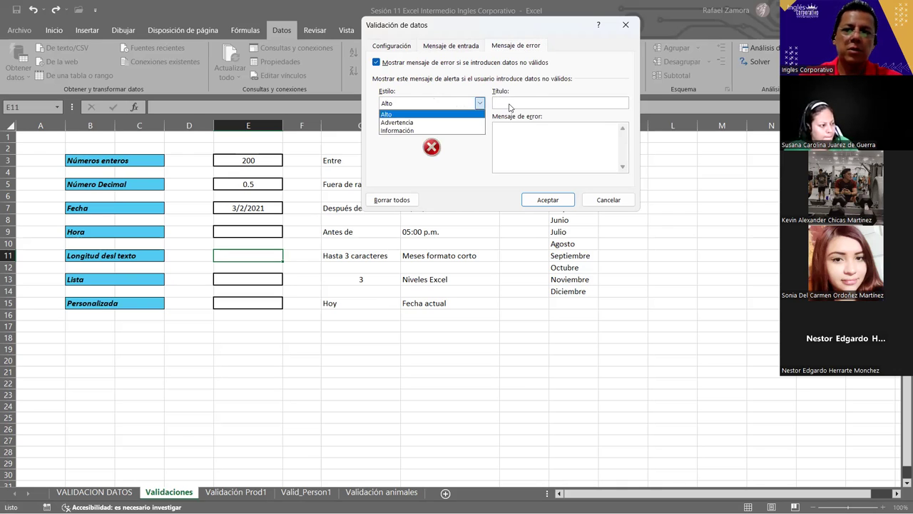
left_click(510, 104)
type("ERROR")
left_click(559, 142)
type("REvise dato")
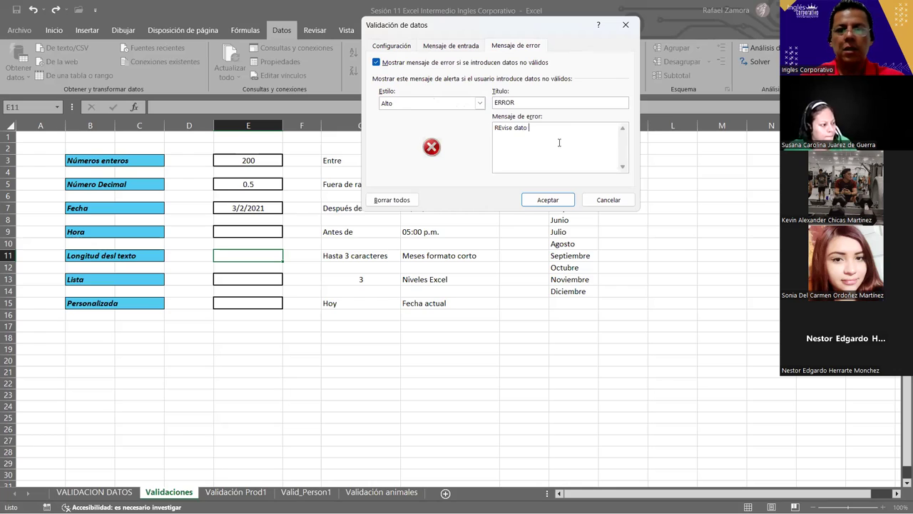
key("BackSpace")
key("BackSpace")
key("BackSpace")
type("Revise dato ")
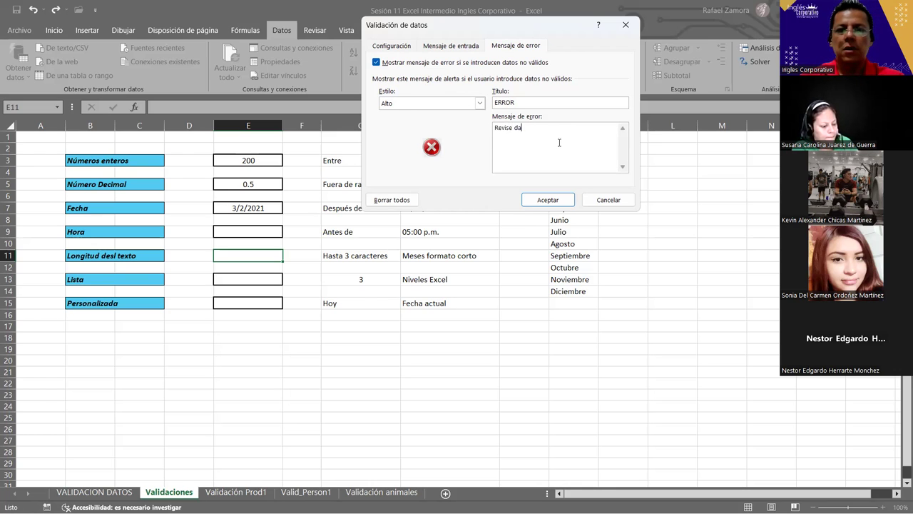
type("ingresado")
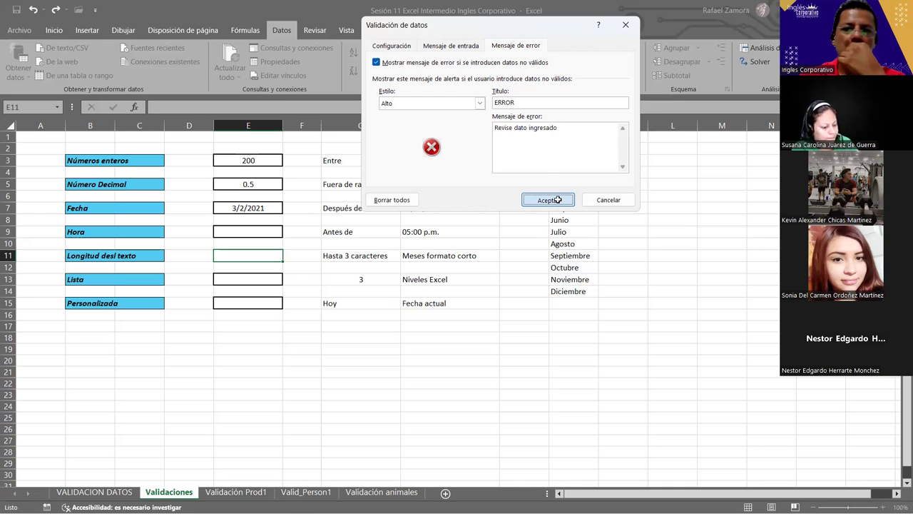
left_click(558, 200)
- Test E11: ENE triggers the ERROR alert, then 'en' is accepted
type("E")
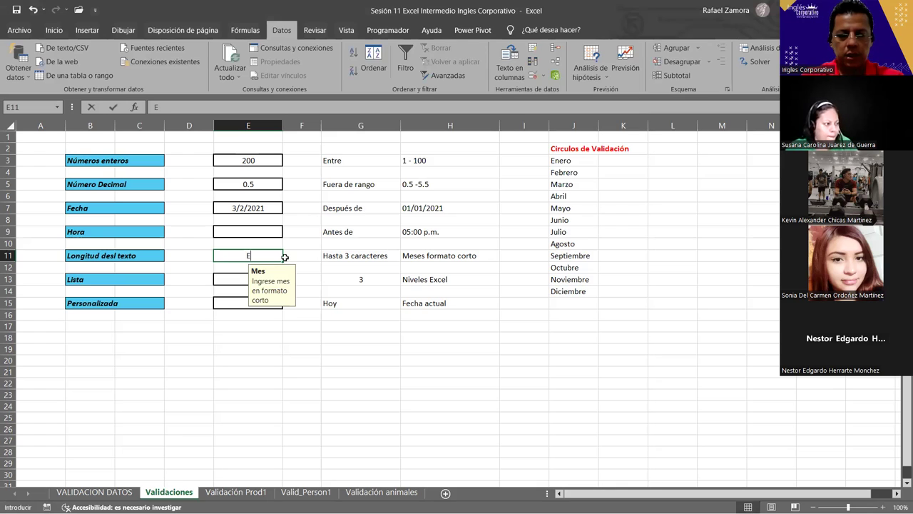
type("NE")
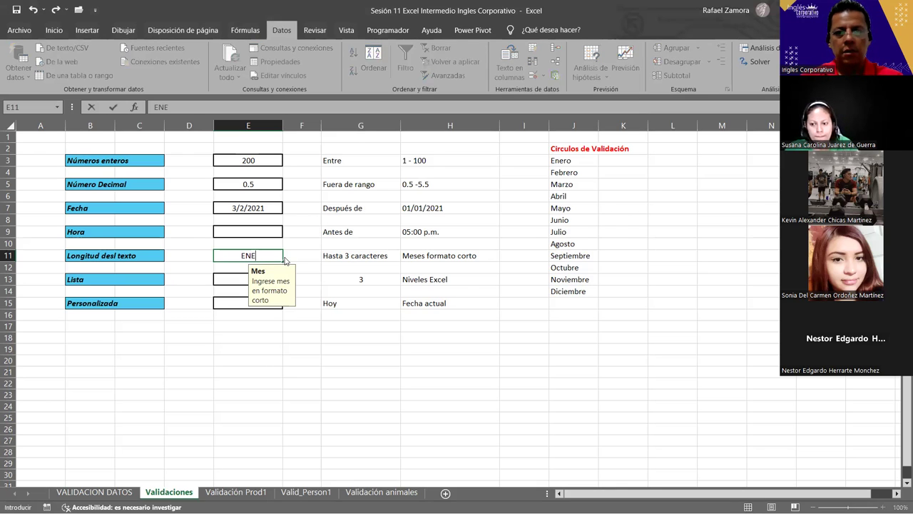
key("Return")
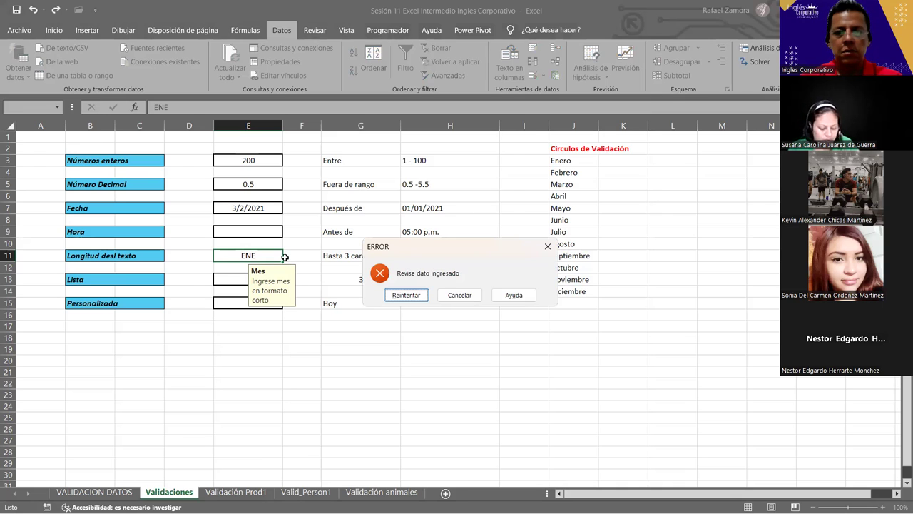
key("Return")
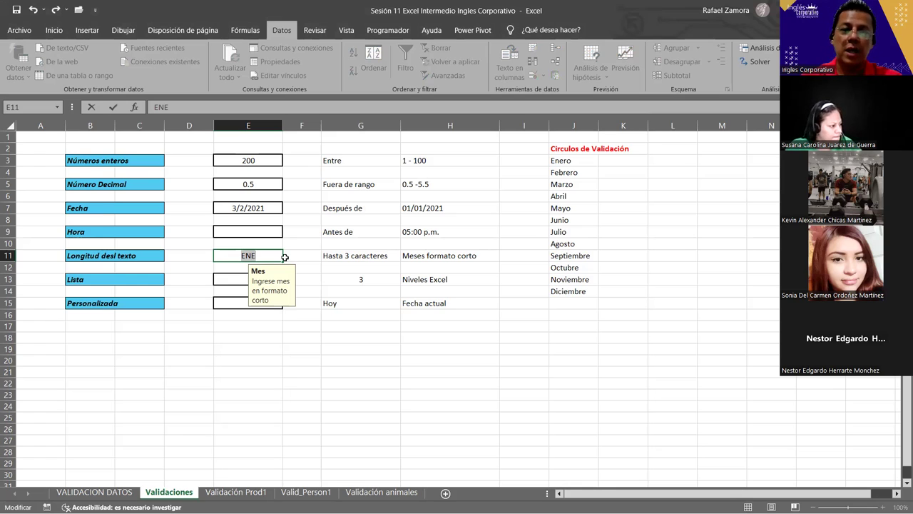
key("Escape")
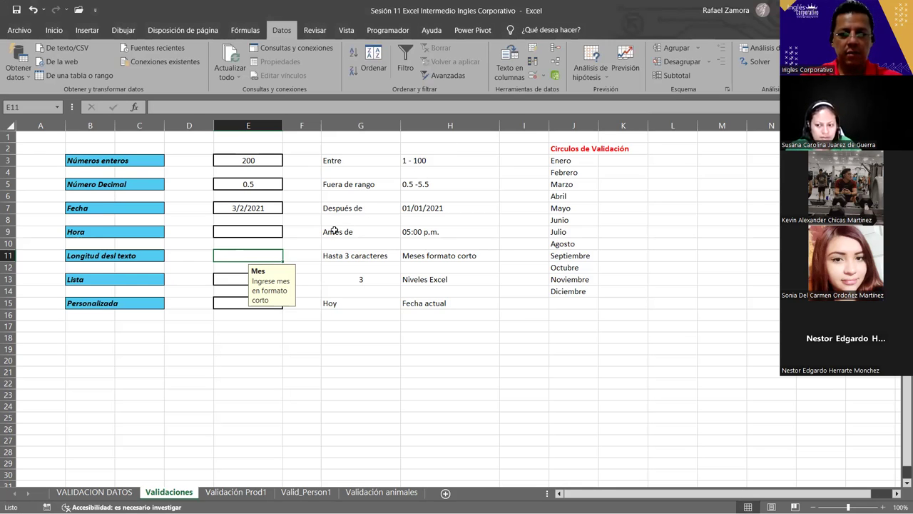
type("en")
key("Return")
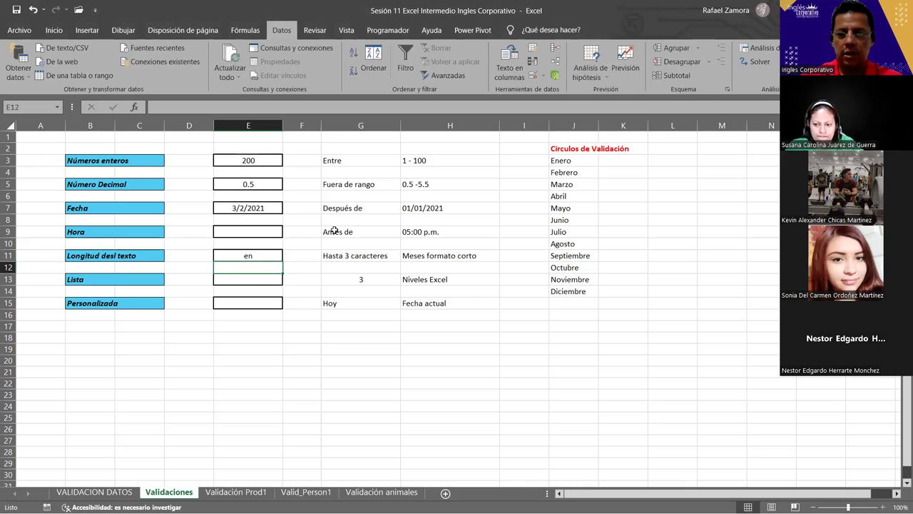
key("Up")
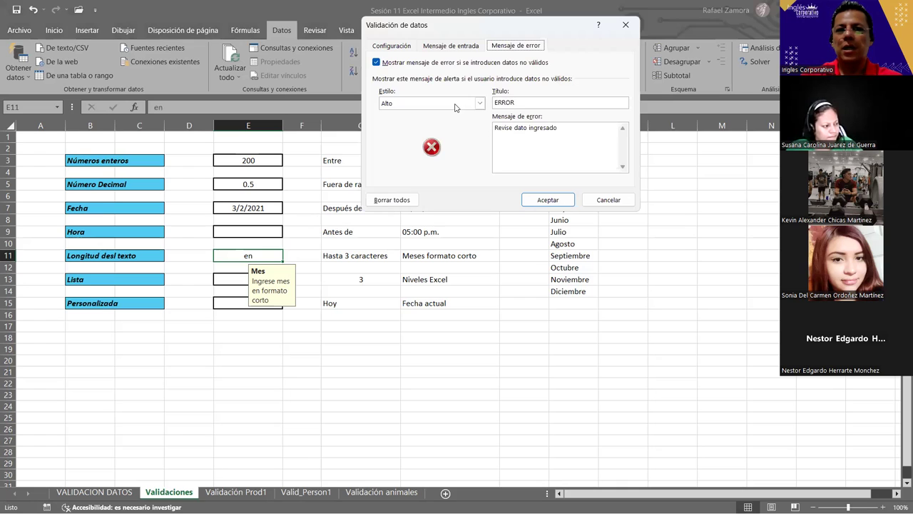
- Change E11's length condition to 'menor o igual que' with Máximo 3 and confirm
left_click(463, 47)
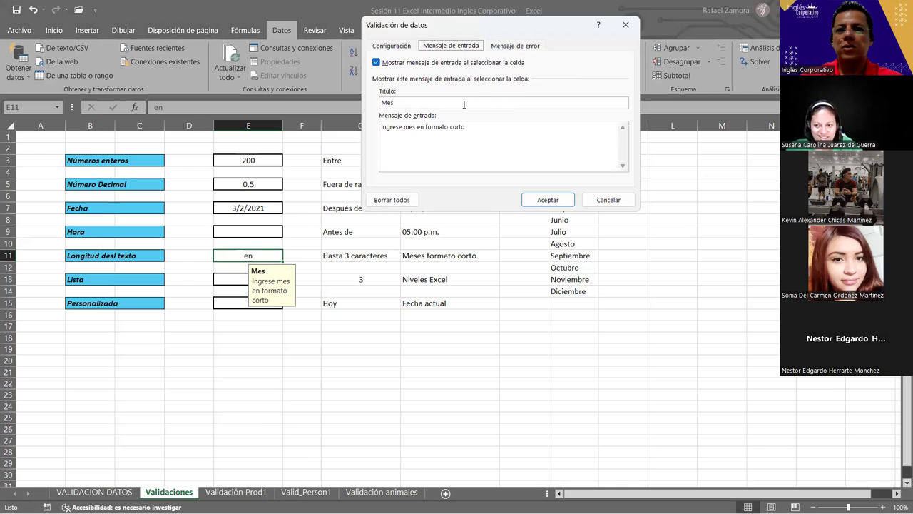
left_click(389, 46)
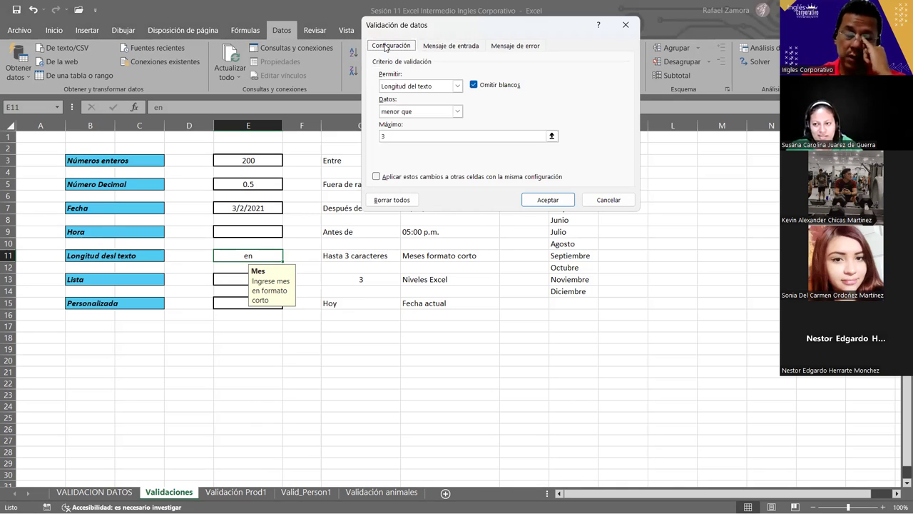
left_click(452, 113)
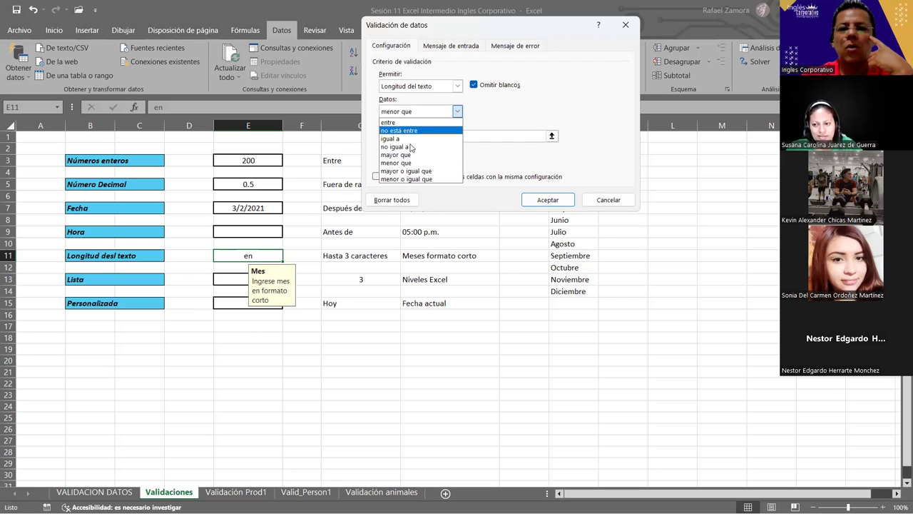
left_click(421, 178)
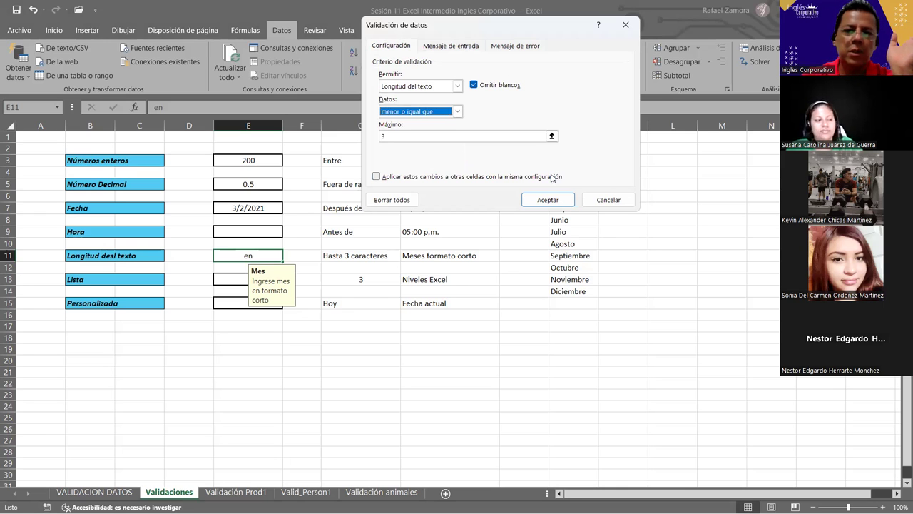
left_click(548, 199)
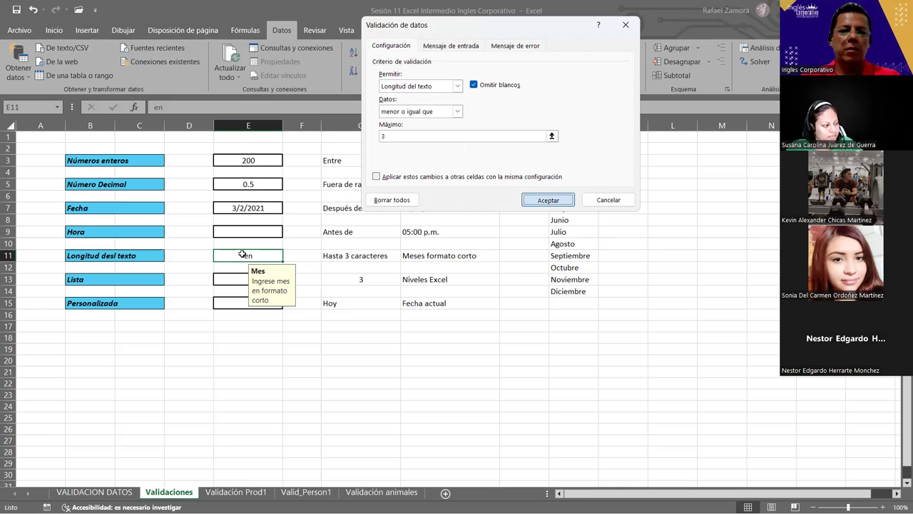
key("Return")
- Enter MARABR in E11 and dismiss the ERROR alert that refuses it
type("ENE")
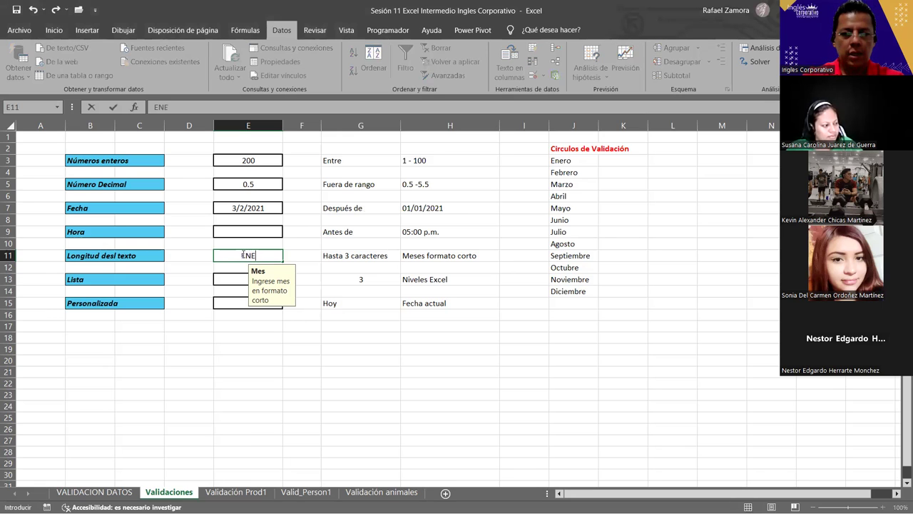
key("BackSpace")
key("BackSpace")
key("BackSpace")
type("F")
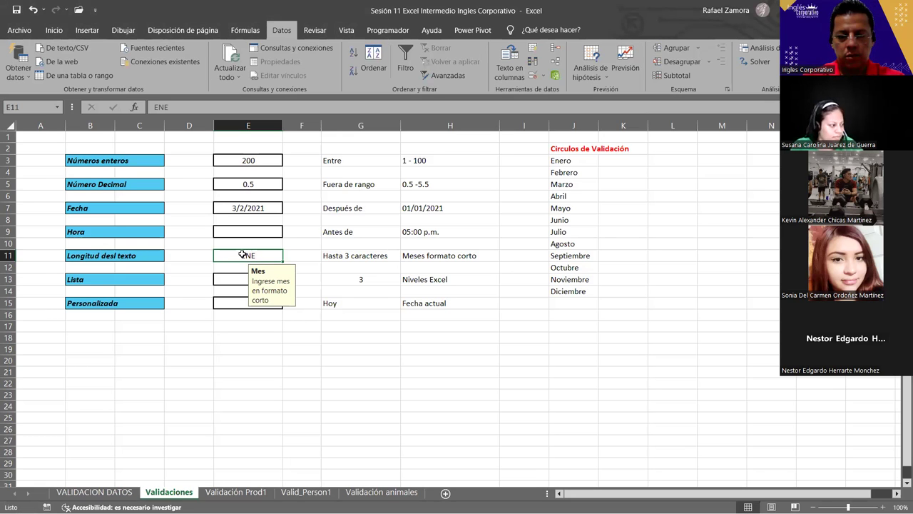
type("EB")
key("BackSpace")
key("BackSpace")
key("BackSpace")
type("MAR")
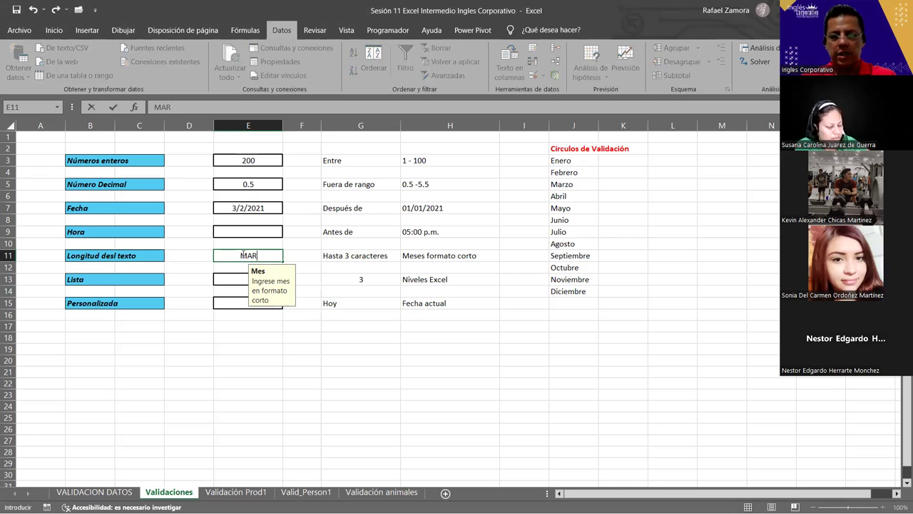
type("ABR")
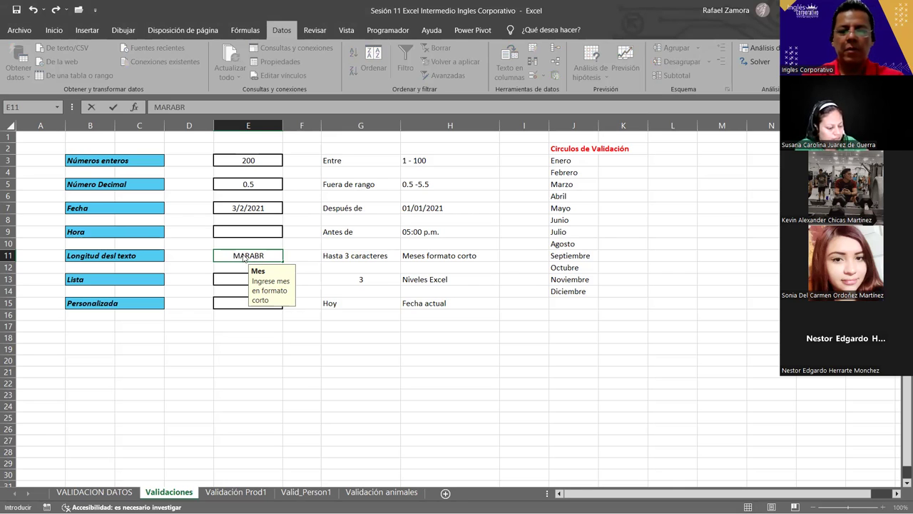
key("Return")
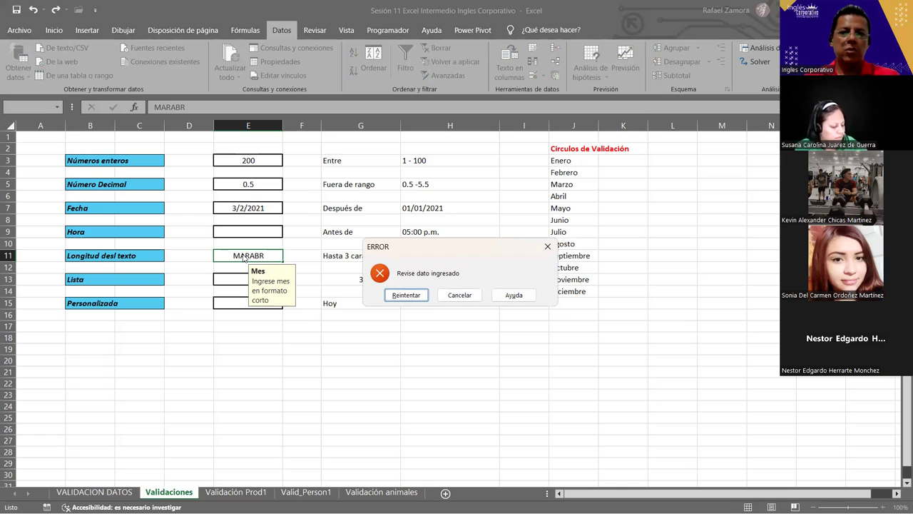
key("Return")
- Enter FEB in E11 as its accepted value
type("FEB")
left_click(314, 364)
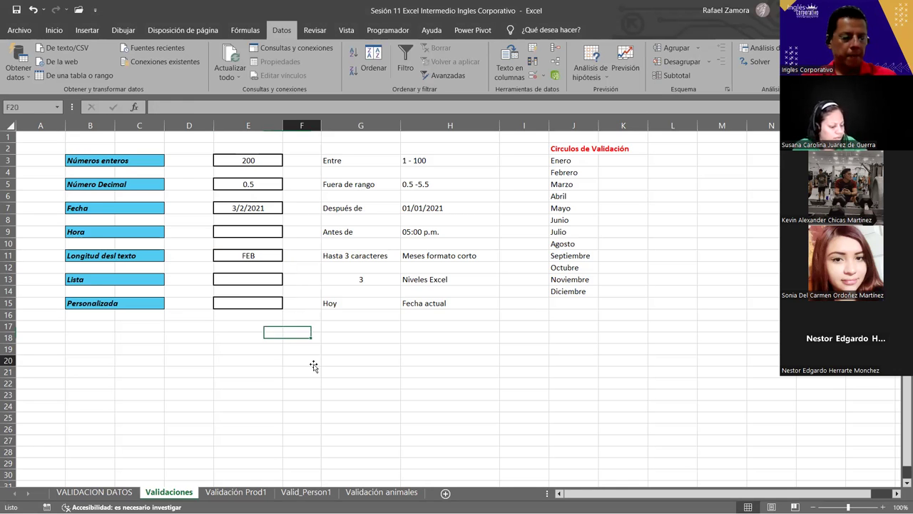
key("Return")
left_click(285, 404)
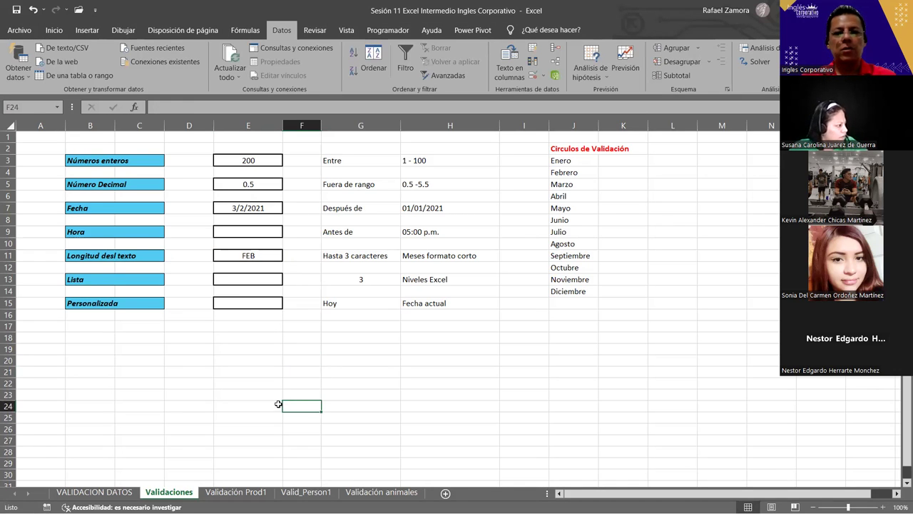
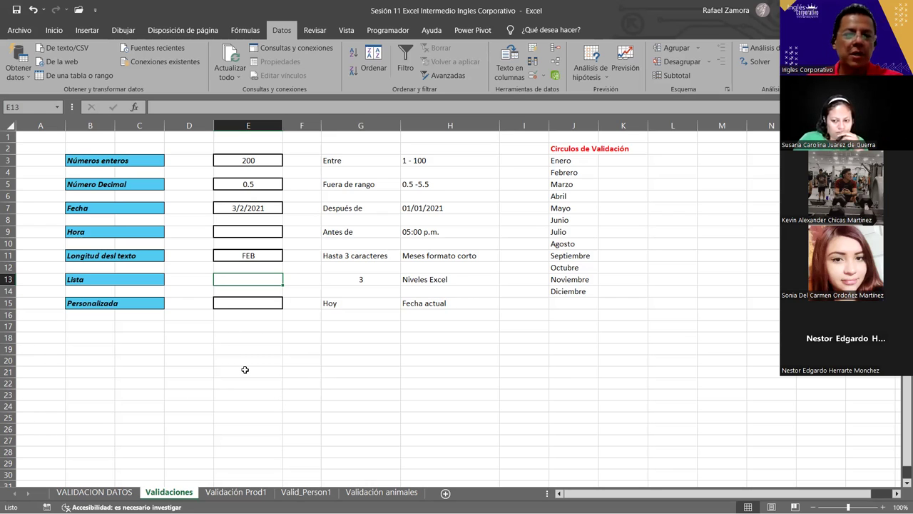
- Go to the Validación Prod1 sheet and select the empty Fruta input cell B3
left_click(247, 493)
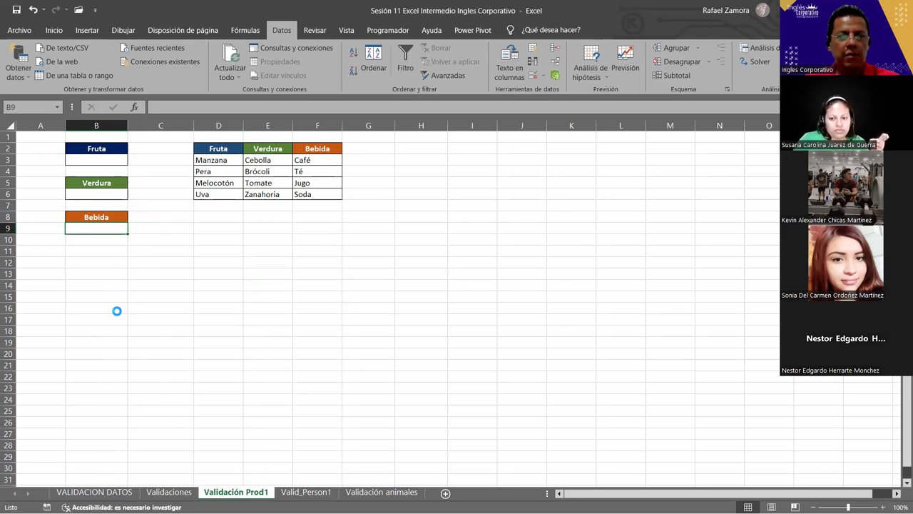
scroll(117, 313, "up", 3, "ctrl")
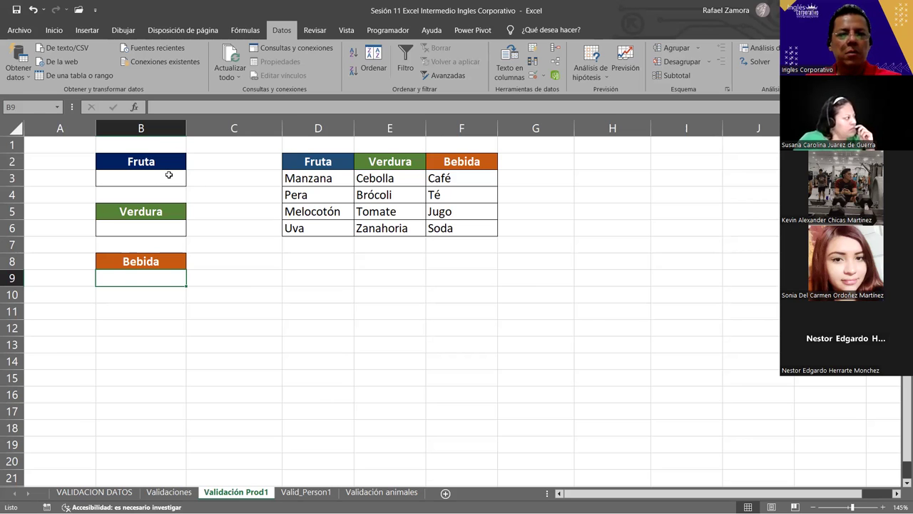
left_click(168, 176)
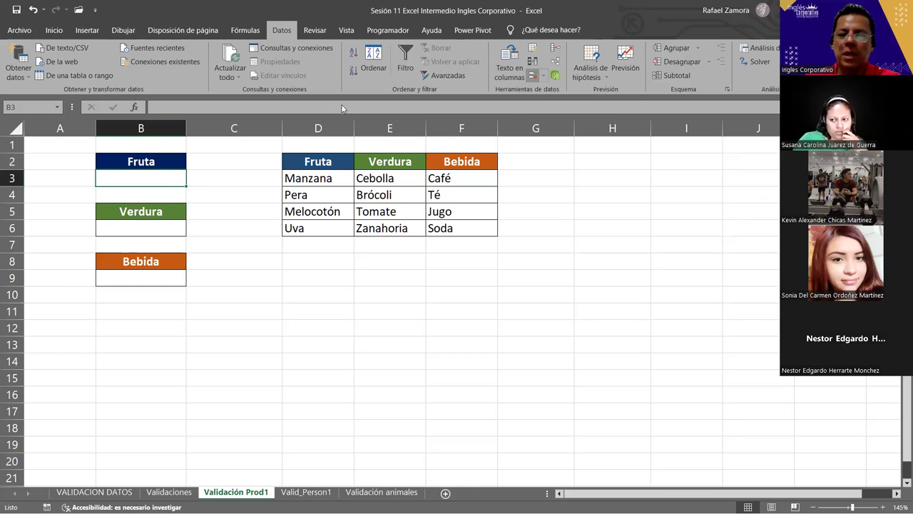
- Open Data Validation for B3 and set Permitir to Lista
key("alt+d")
key("l")
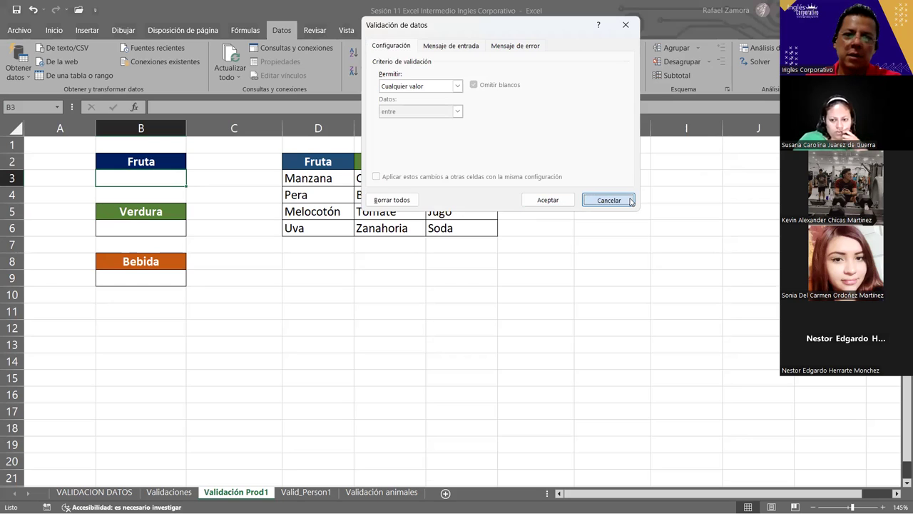
left_click(610, 200)
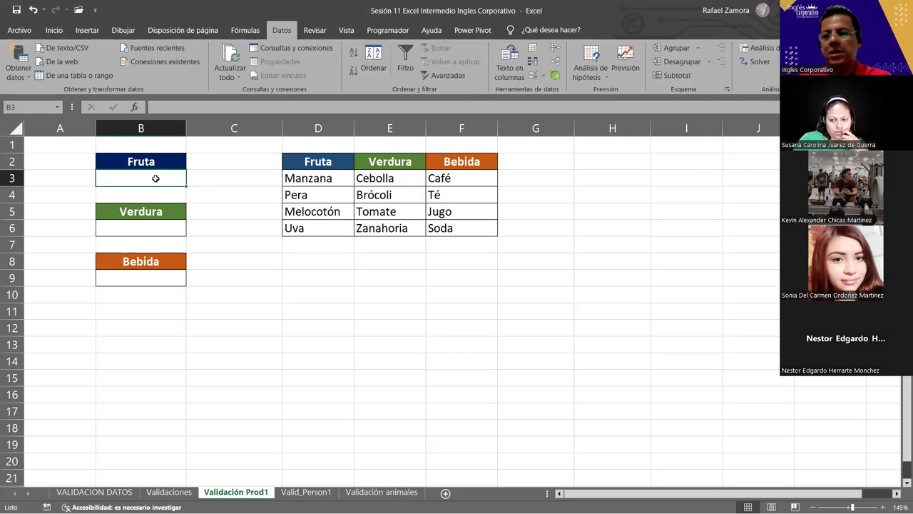
left_click(532, 77)
left_click(428, 87)
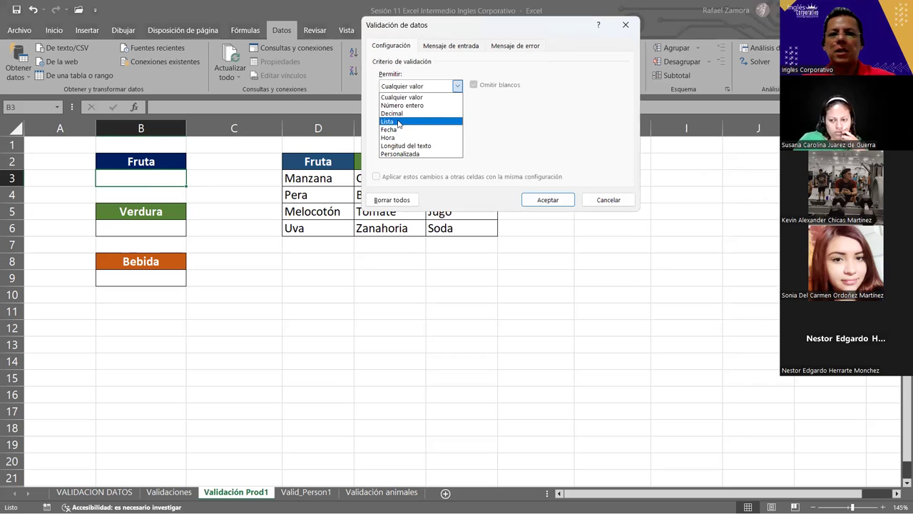
left_click(398, 123)
left_click(420, 135)
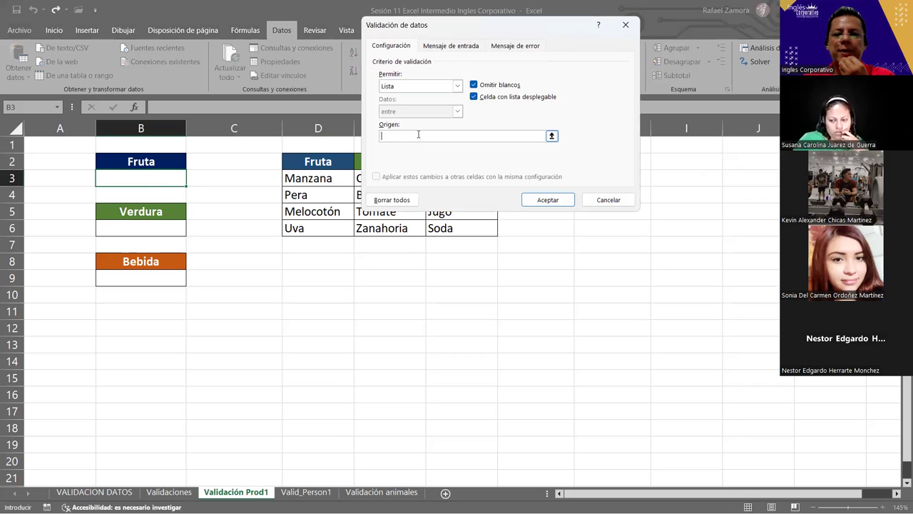
- Enter Manzana,Pera,Melocotón,Uva as the list source and apply the rule
left_click(448, 44)
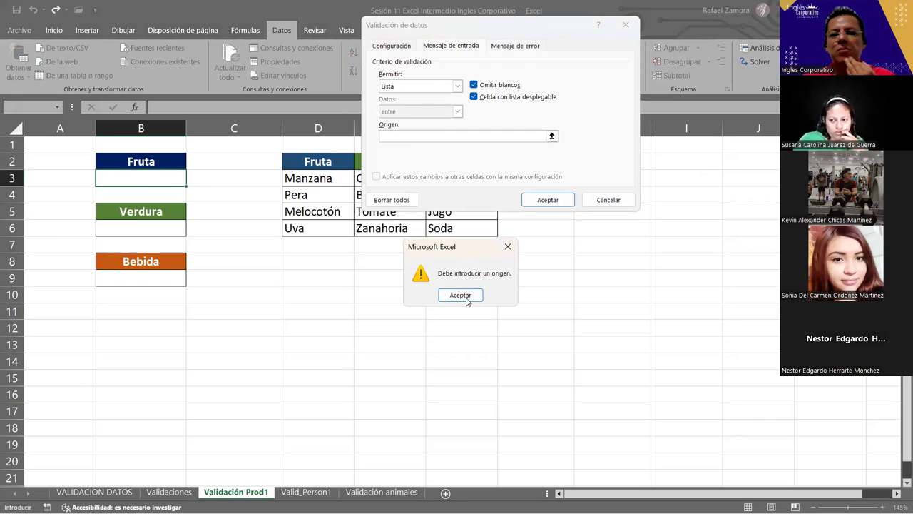
left_click(461, 295)
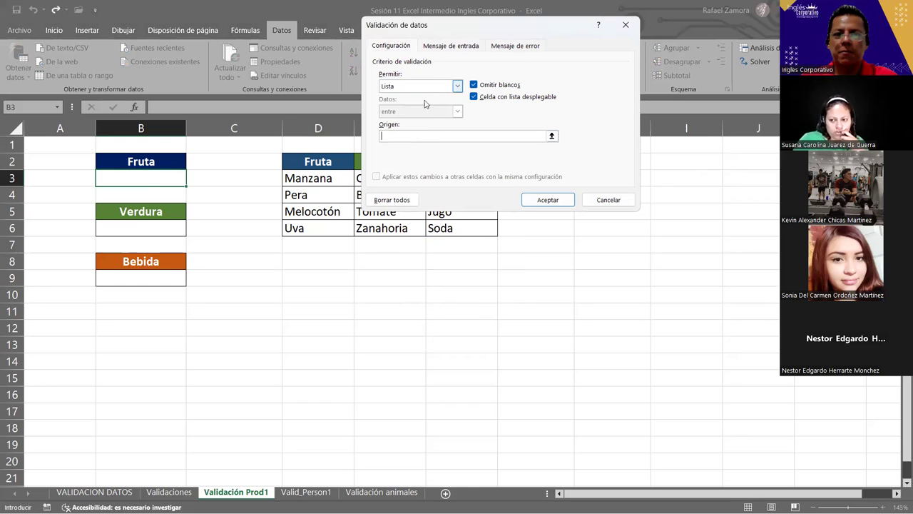
left_click(421, 135)
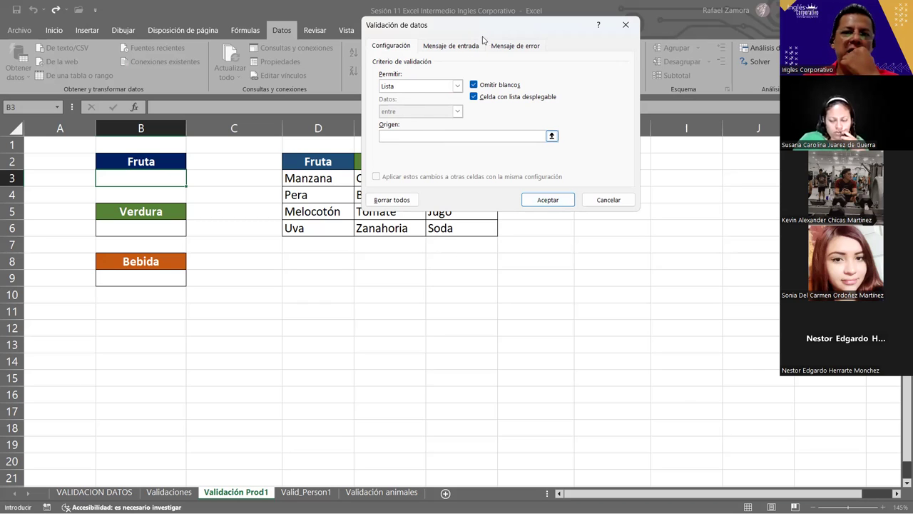
left_click_drag(494, 32, 555, 32)
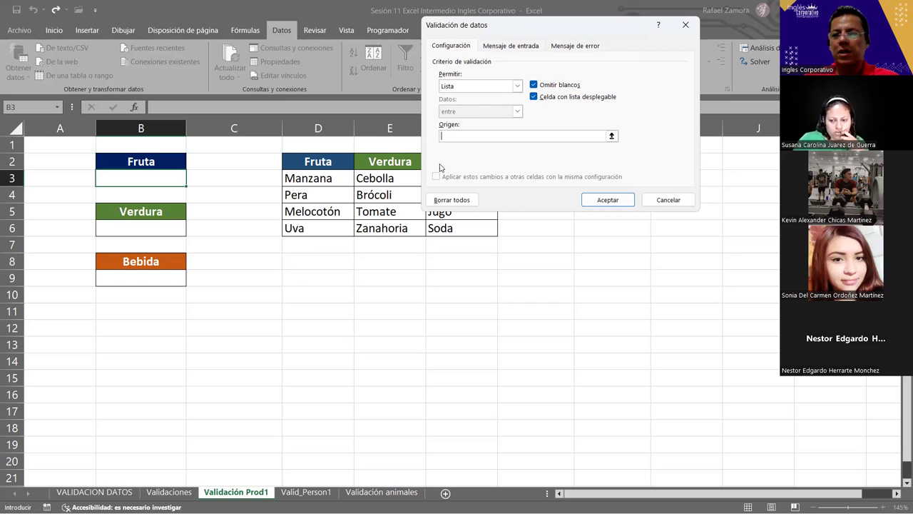
type("Manzana")
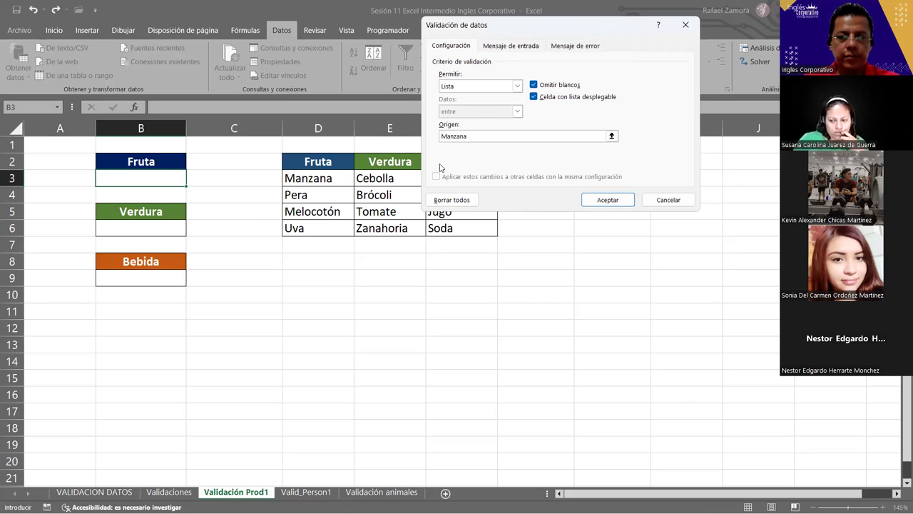
type(",Pera")
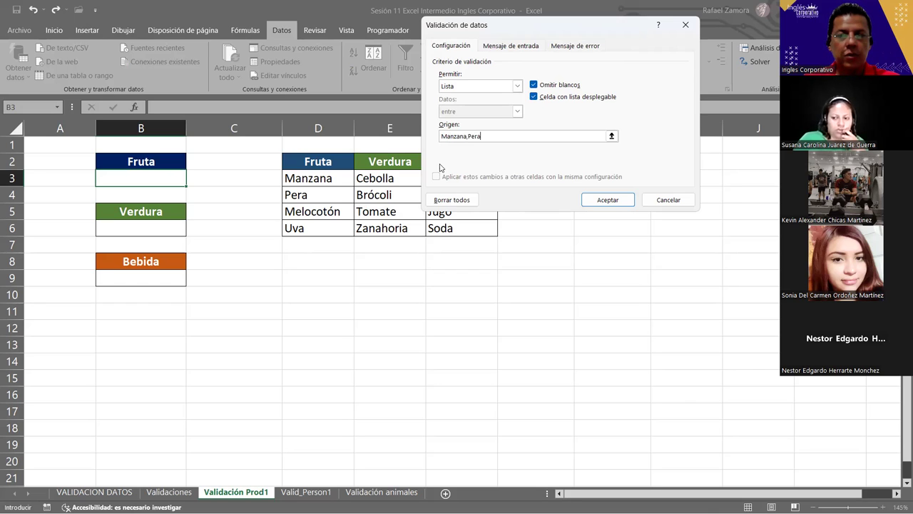
type(",Melocotón,Uva")
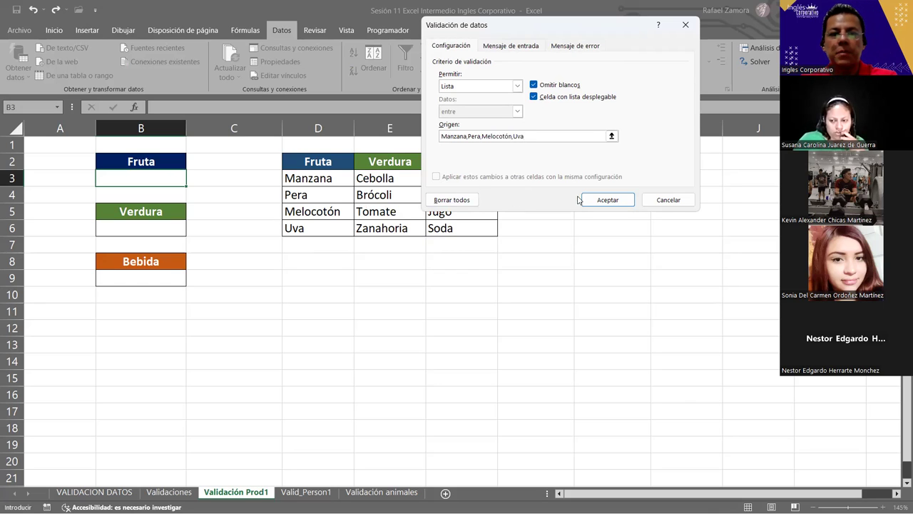
left_click(583, 199)
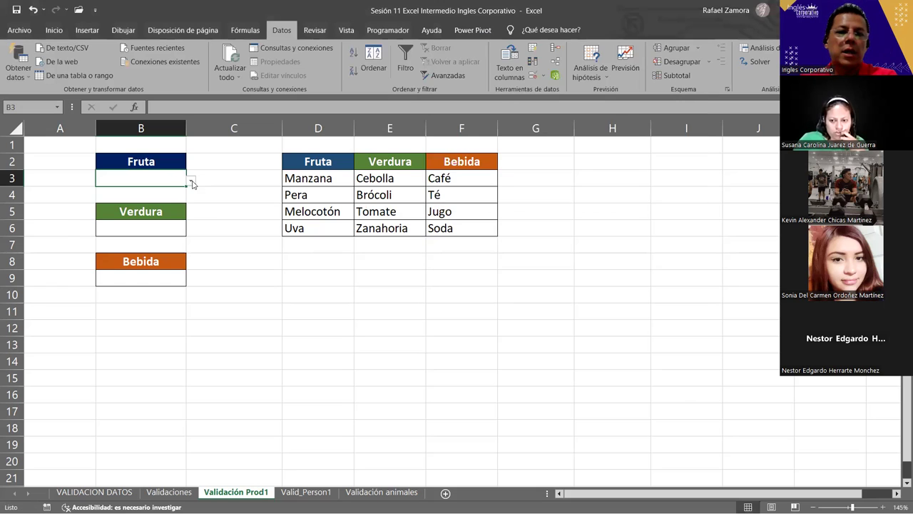
- Pick Pera, then Melocotón, from B3's fruit dropdown
left_click(190, 180)
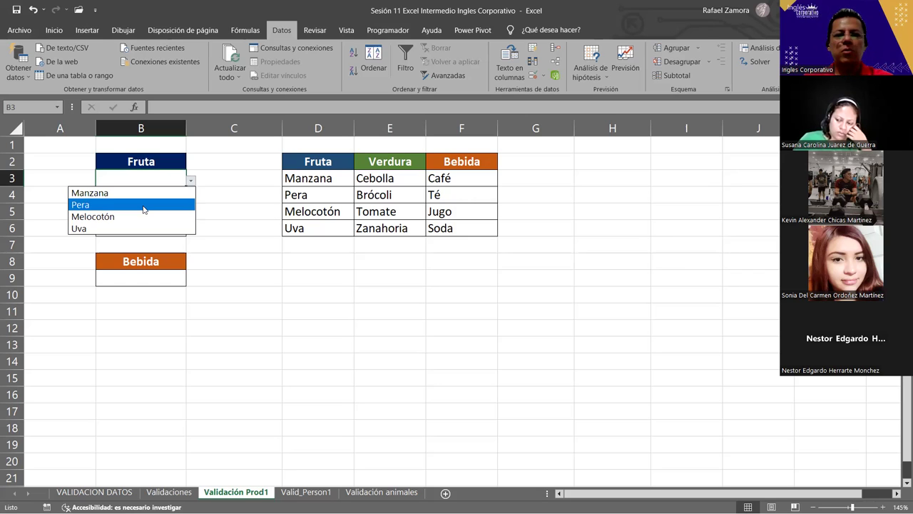
left_click(144, 205)
left_click(191, 181)
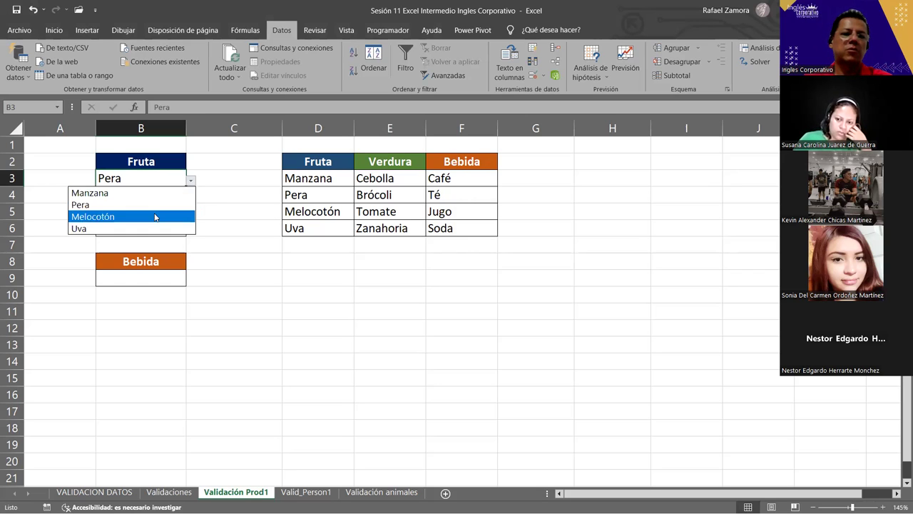
left_click(154, 212)
- Preview the Verdura values E3:E6, recheck B3's fruit list, and select Verdura cell B6
left_click(177, 227)
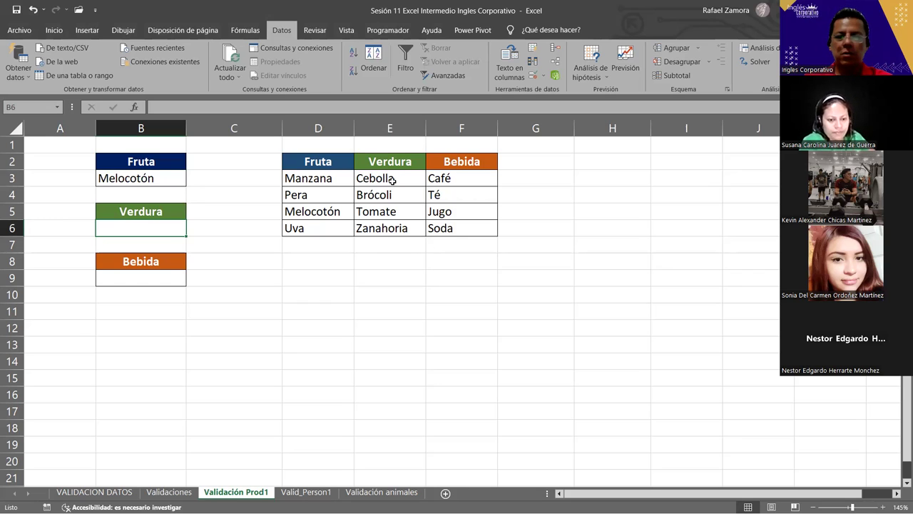
left_click_drag(391, 184, 403, 220)
left_click_drag(405, 180, 403, 230)
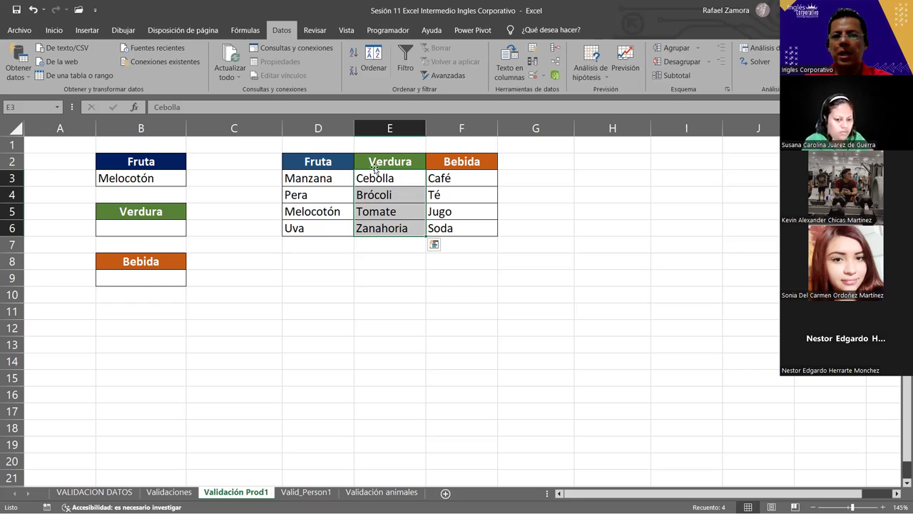
left_click(143, 225)
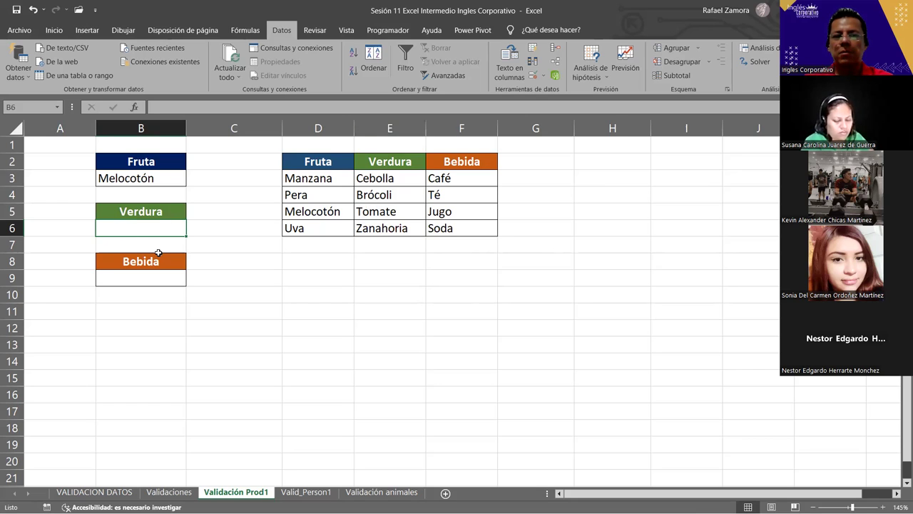
left_click(172, 181)
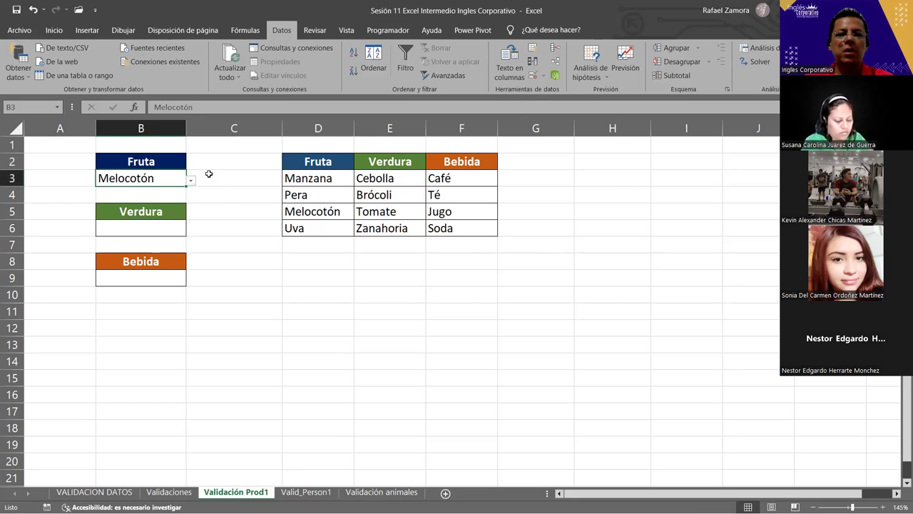
left_click(190, 182)
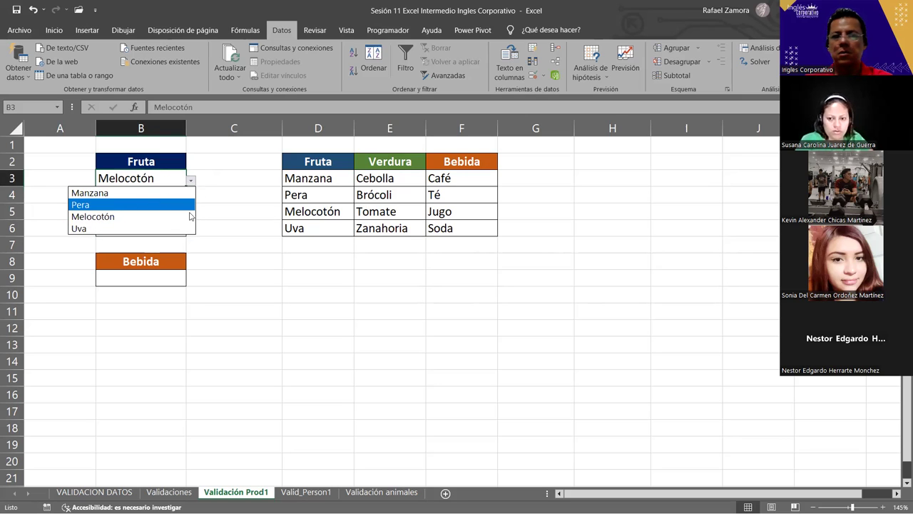
key("Escape")
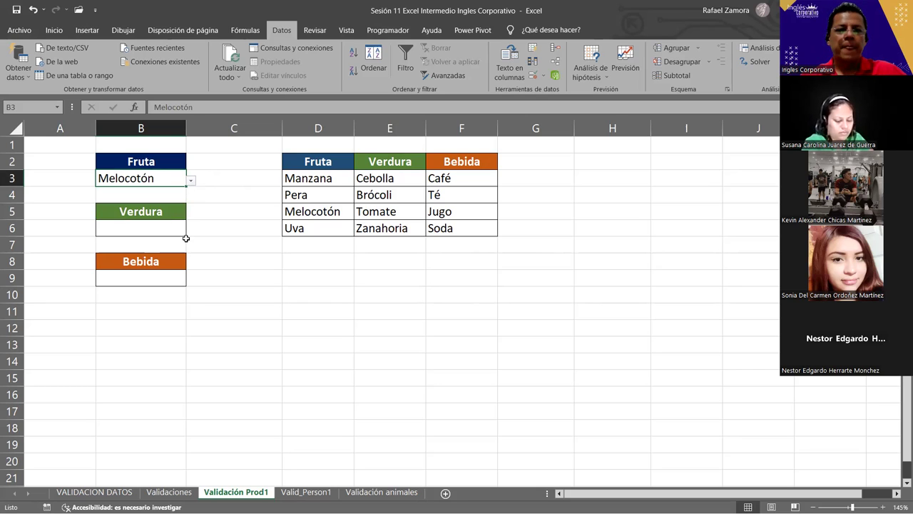
left_click(168, 225)
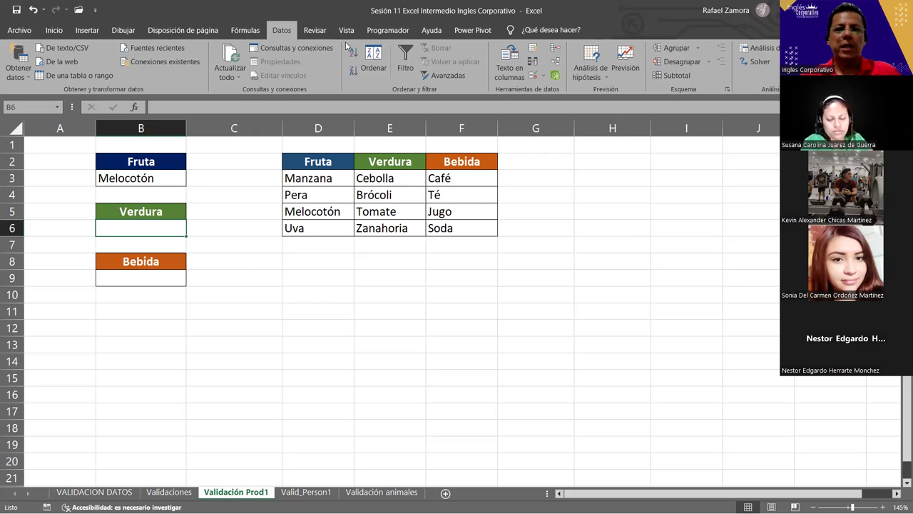
- Give B6 a list validation sourced from =$E$3:$E$6
left_click(527, 80)
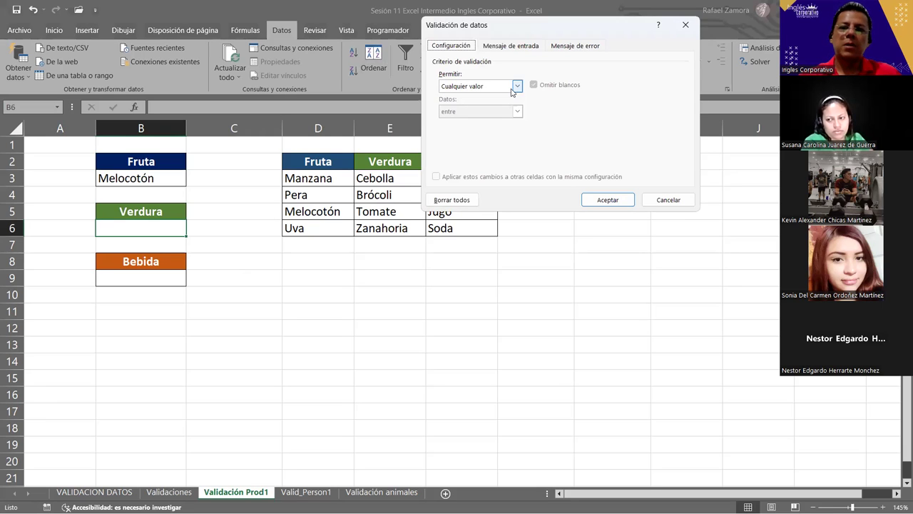
left_click(516, 85)
left_click(458, 122)
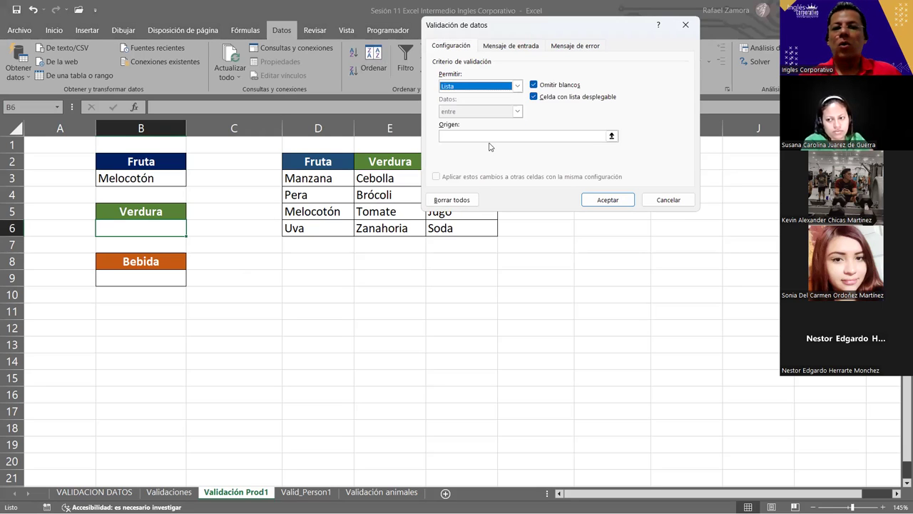
left_click_drag(499, 24, 566, 11)
left_click(642, 121)
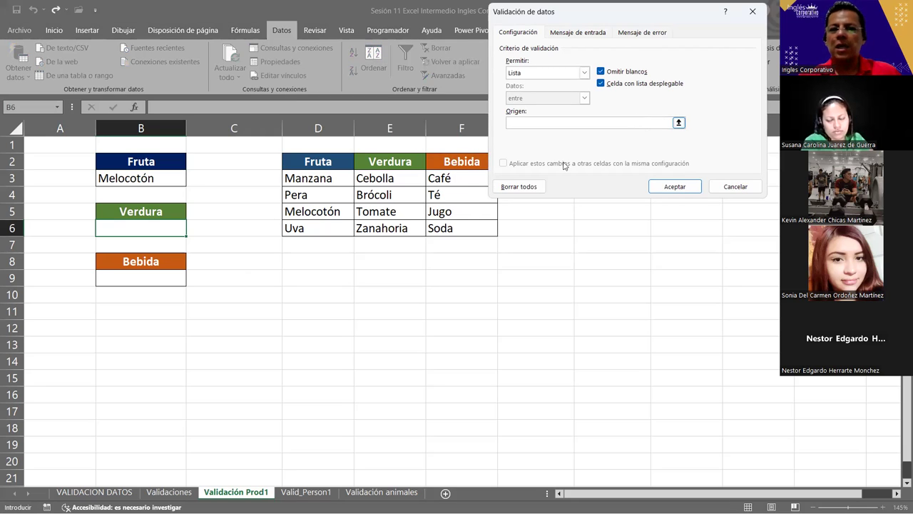
left_click(404, 177)
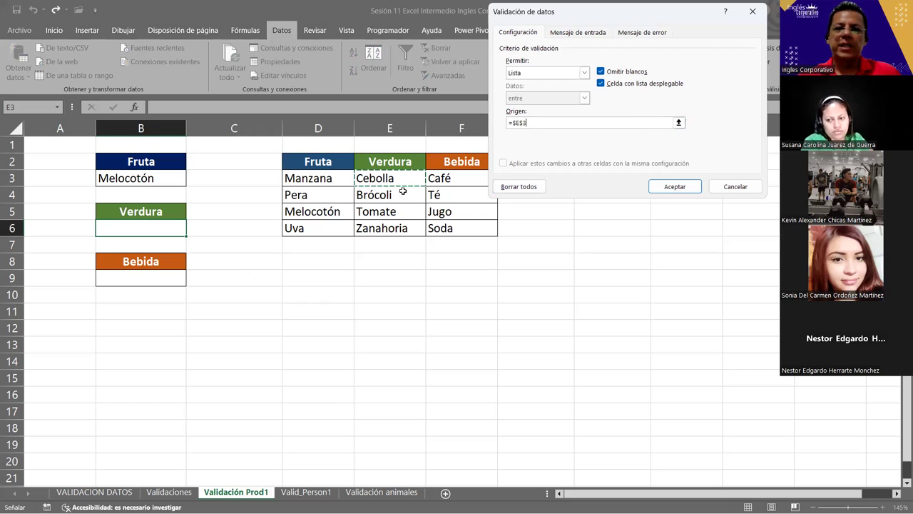
left_click(404, 228, "shift")
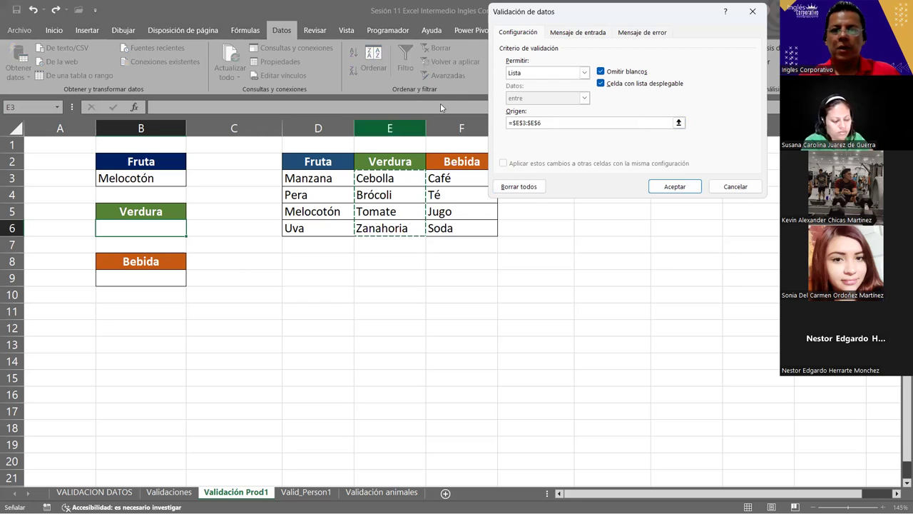
left_click(677, 186)
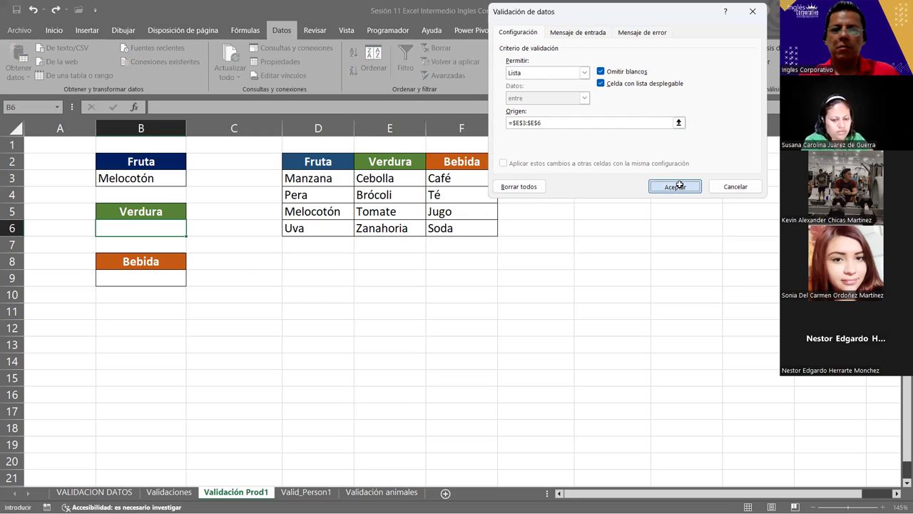
- Pick Tomate, then Zanahoria, from B6's dropdown and select the E3:E6 vegetable list
left_click(191, 230)
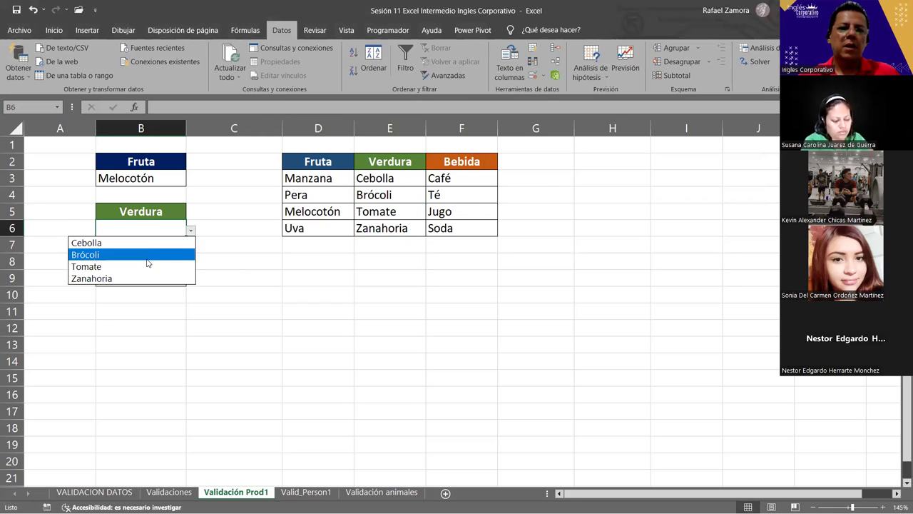
left_click(148, 264)
left_click(191, 230)
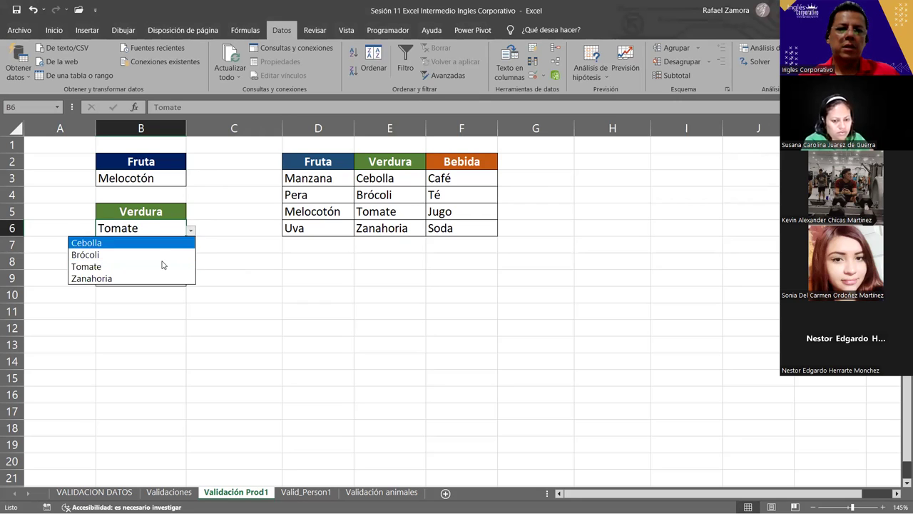
left_click(135, 279)
left_click_drag(399, 181, 389, 239)
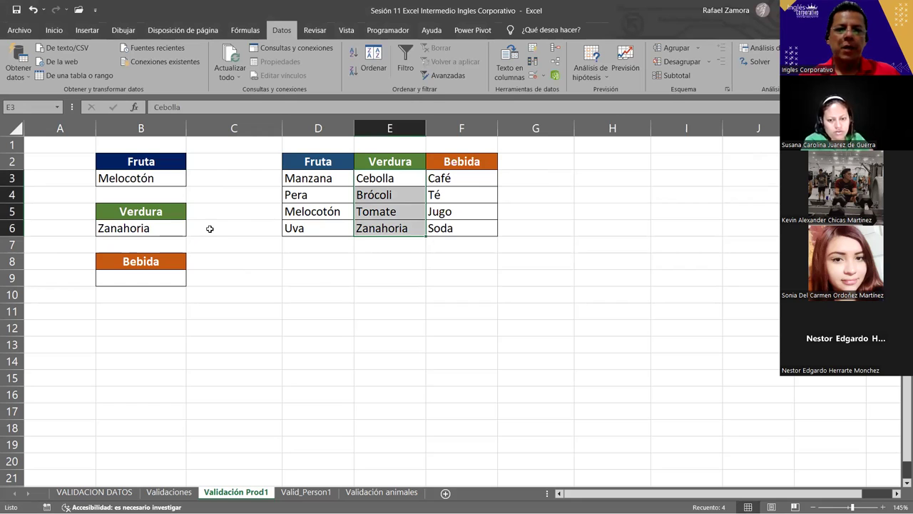
- Name the drink range F3:F6 'bebida' in the Name Box
left_click(174, 228)
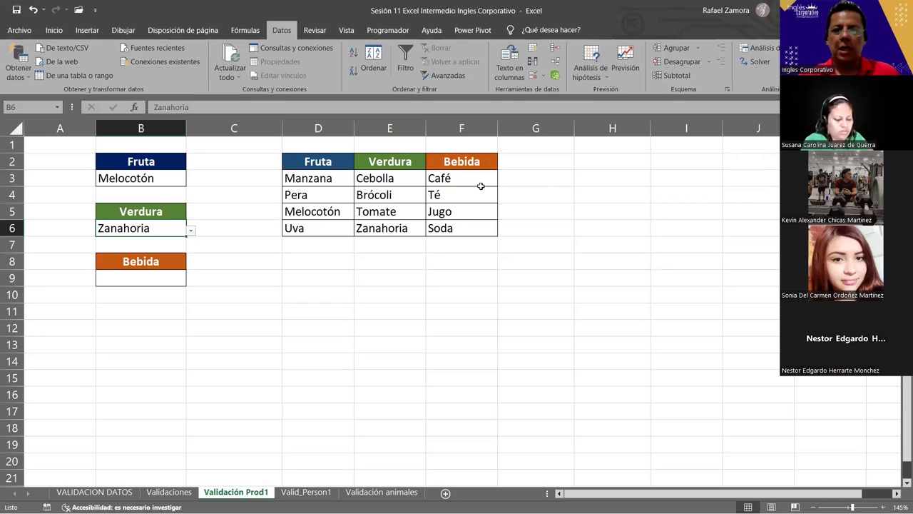
left_click_drag(481, 177, 487, 226)
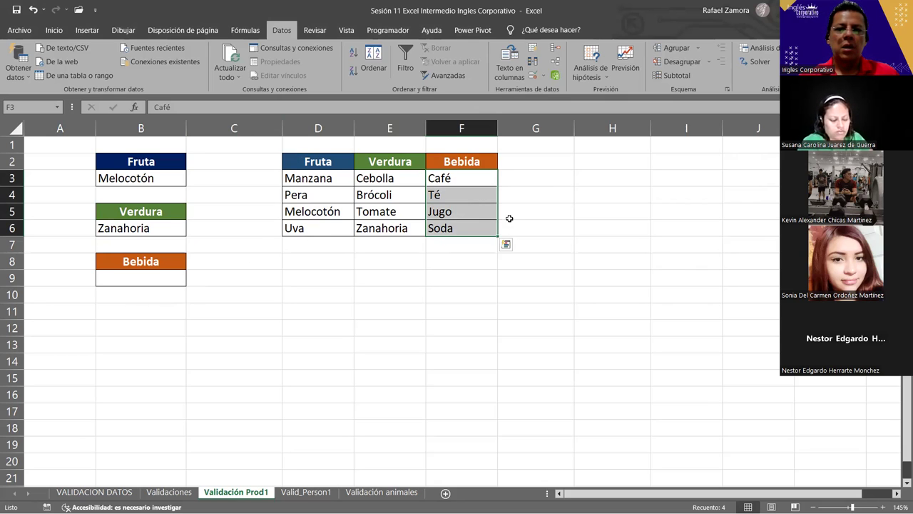
left_click(36, 106)
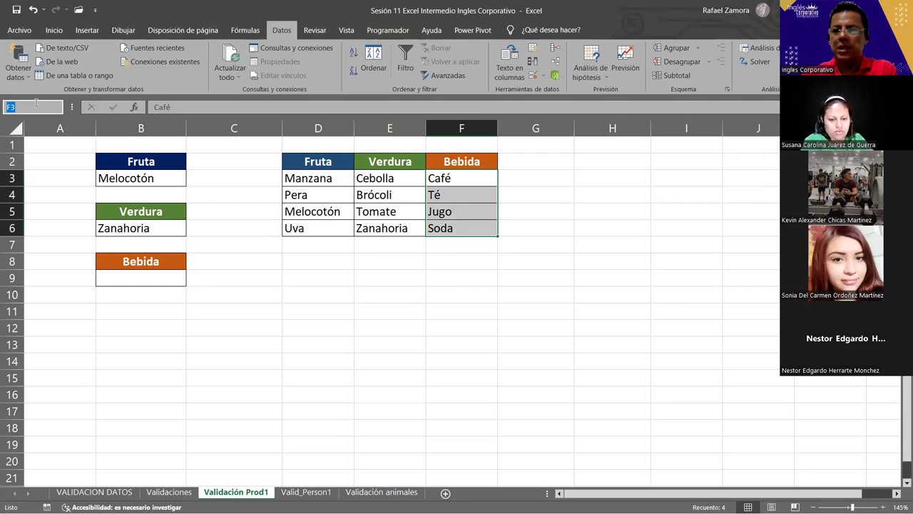
type("bebida")
key("Return")
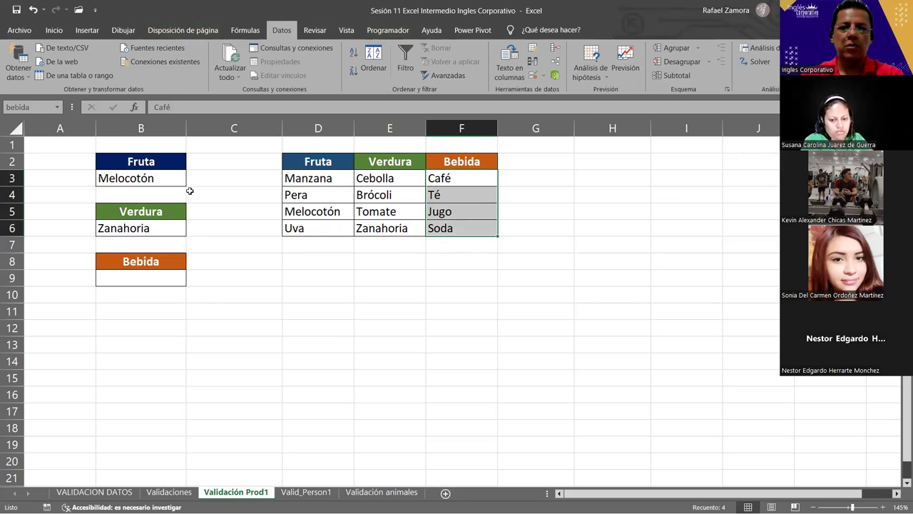
left_click(141, 278)
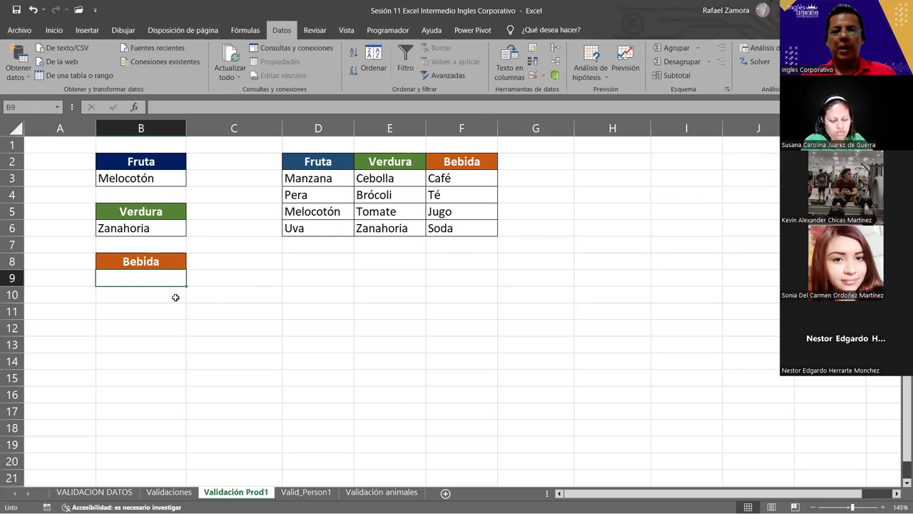
- Give B9 a Lista validation with Origen =bebida
left_click(532, 75)
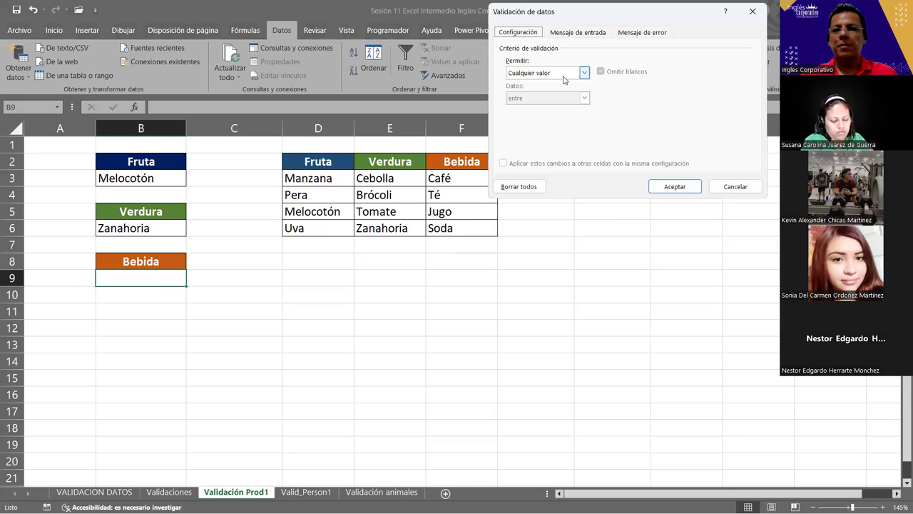
left_click(584, 72)
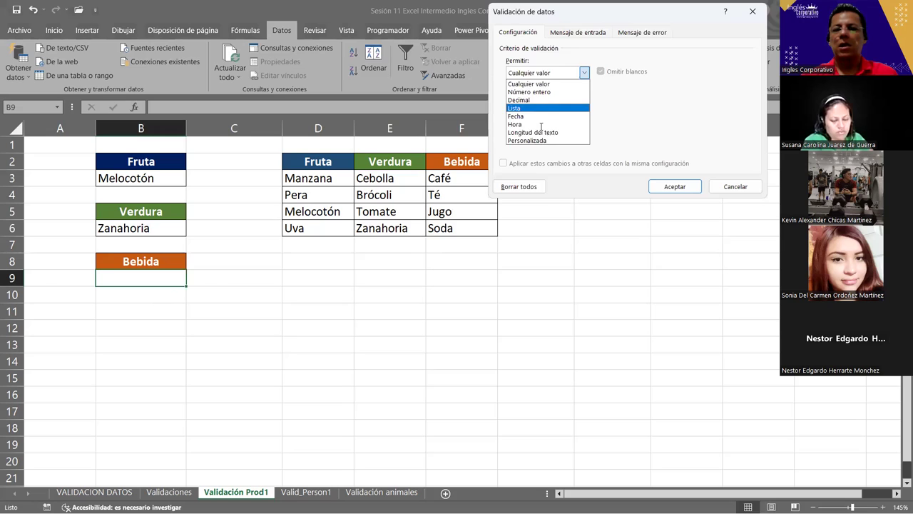
key("Return")
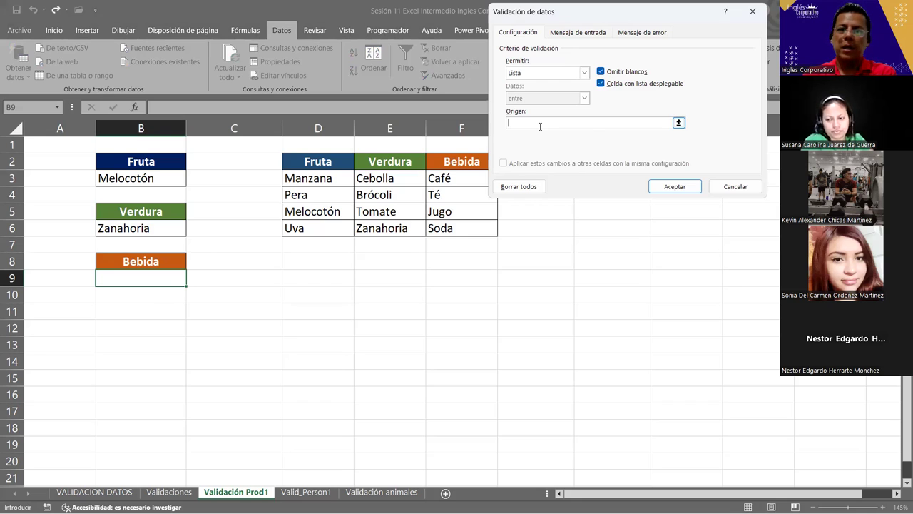
type("=")
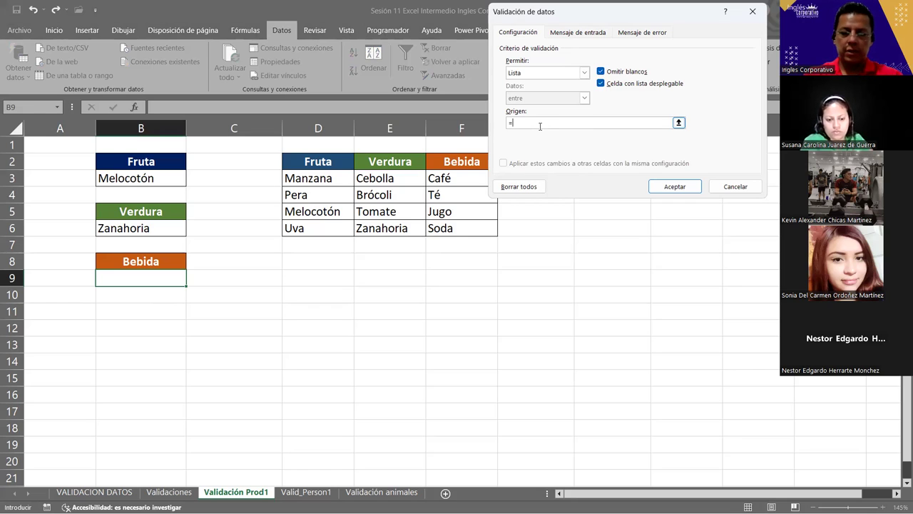
type("bebida")
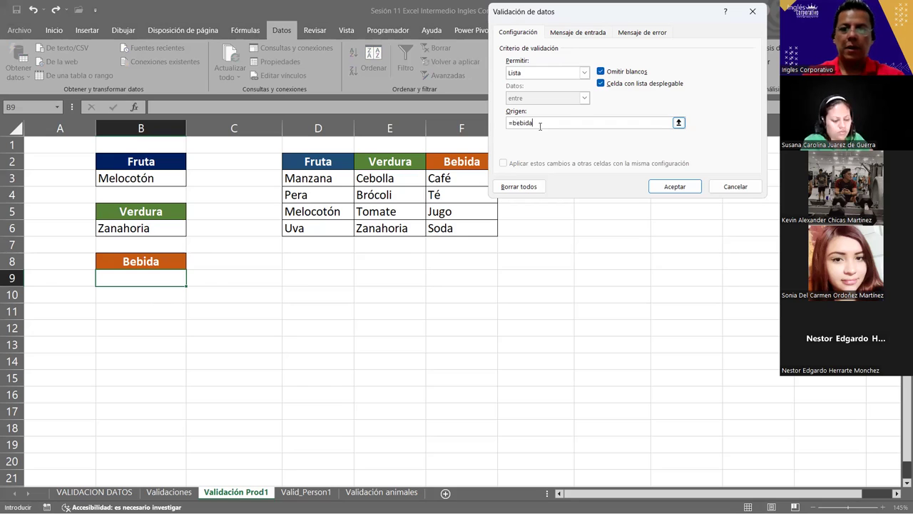
left_click(666, 187)
- Pick Jugo, then Té, from B9's drink dropdown, then select the Brócoli cell E4
left_click(191, 281)
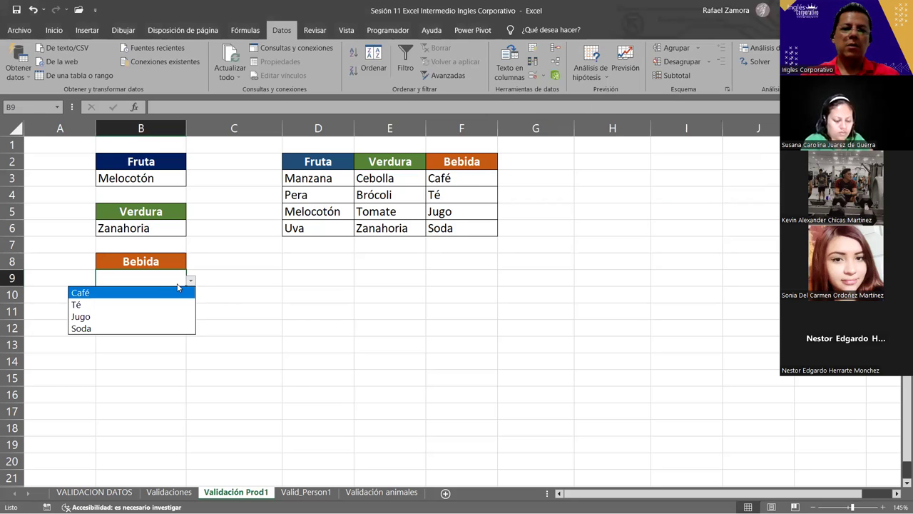
left_click(143, 315)
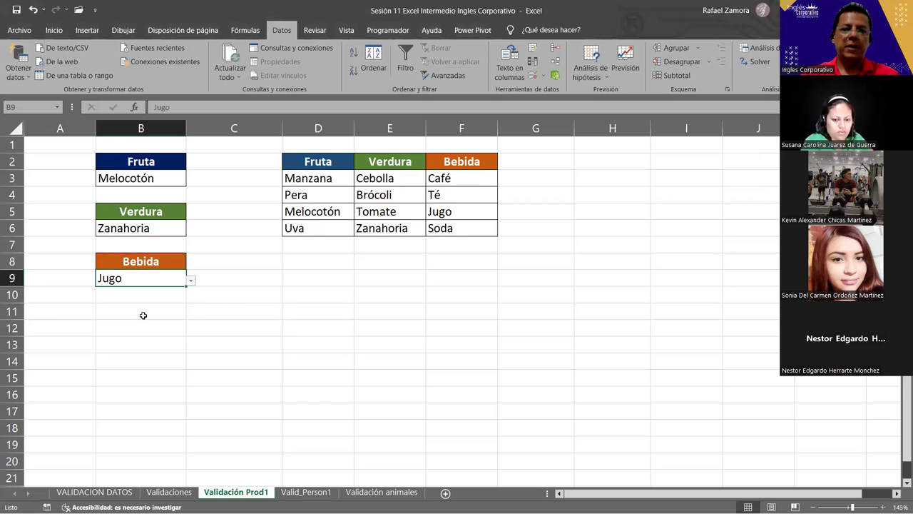
left_click(191, 280)
left_click(111, 282)
left_click(191, 280)
left_click(170, 301)
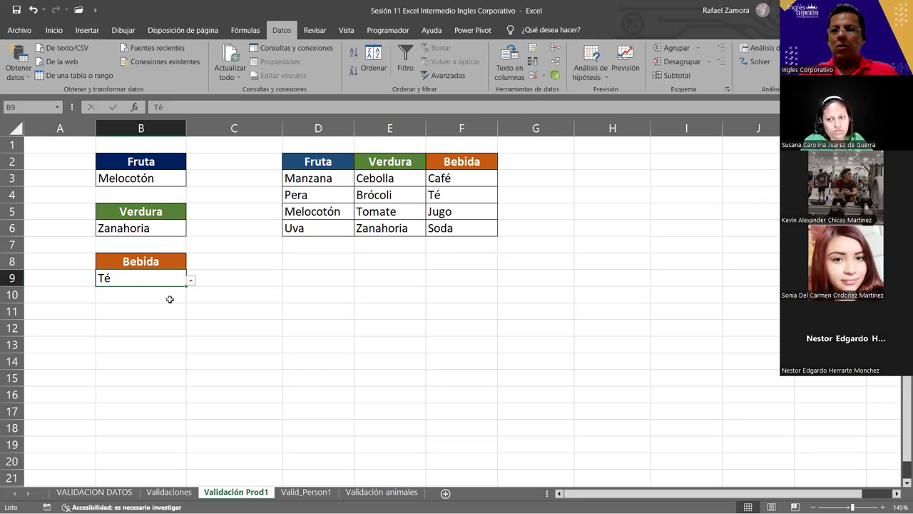
left_click(397, 179)
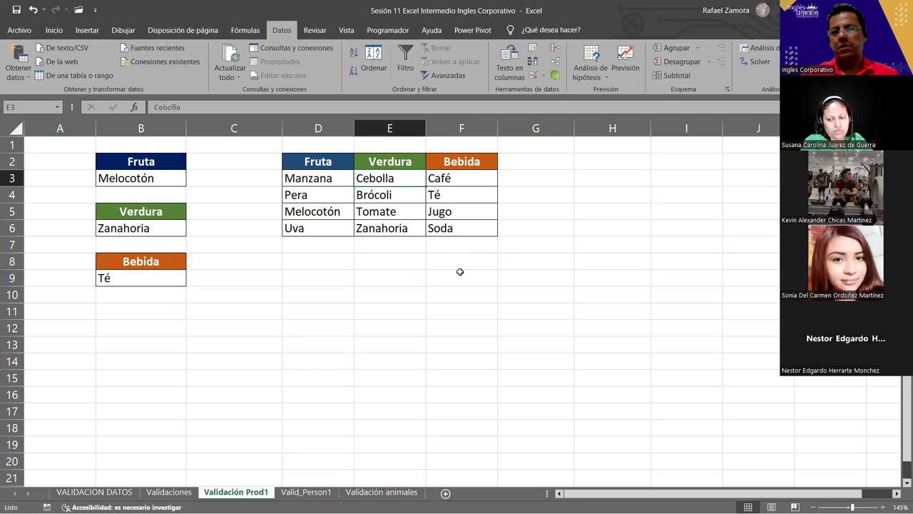
left_click(395, 196)
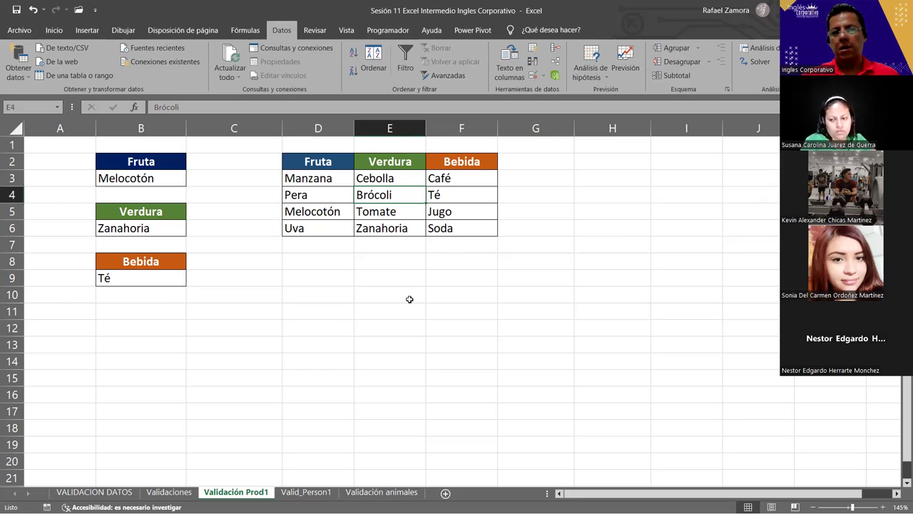
- Replace Brócoli with Chile in E4 and choose Chile in B6's dropdown
type("Chil")
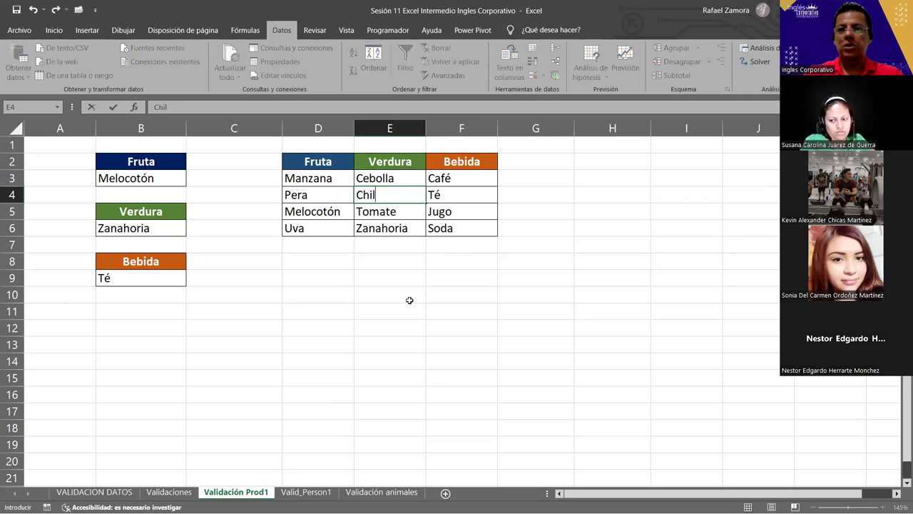
type("e")
key("Return")
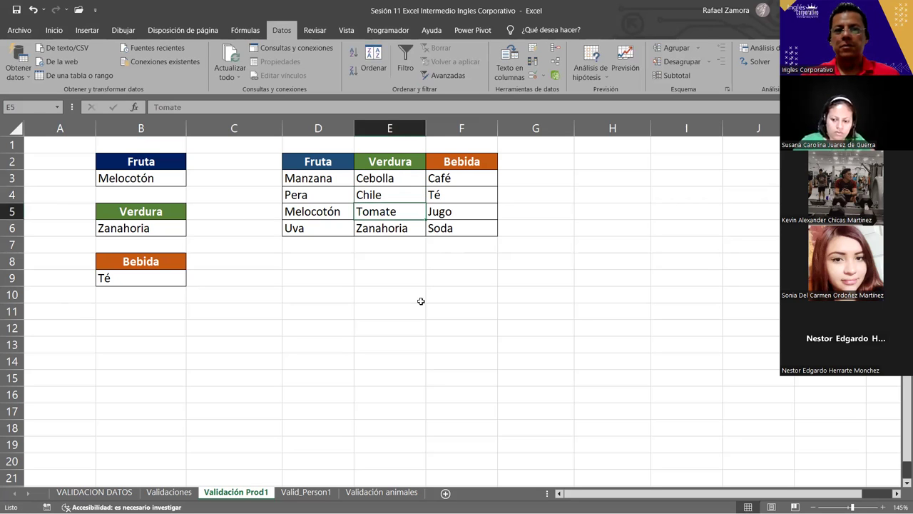
left_click(171, 228)
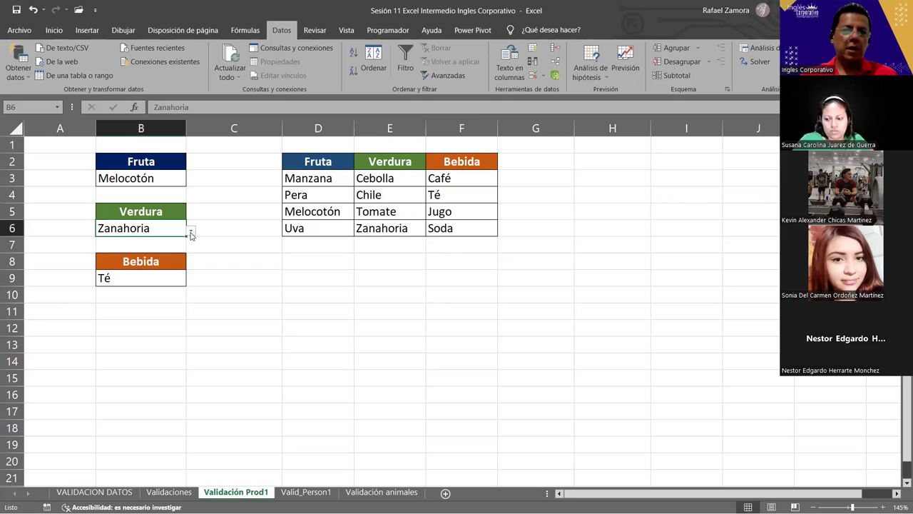
left_click(190, 231)
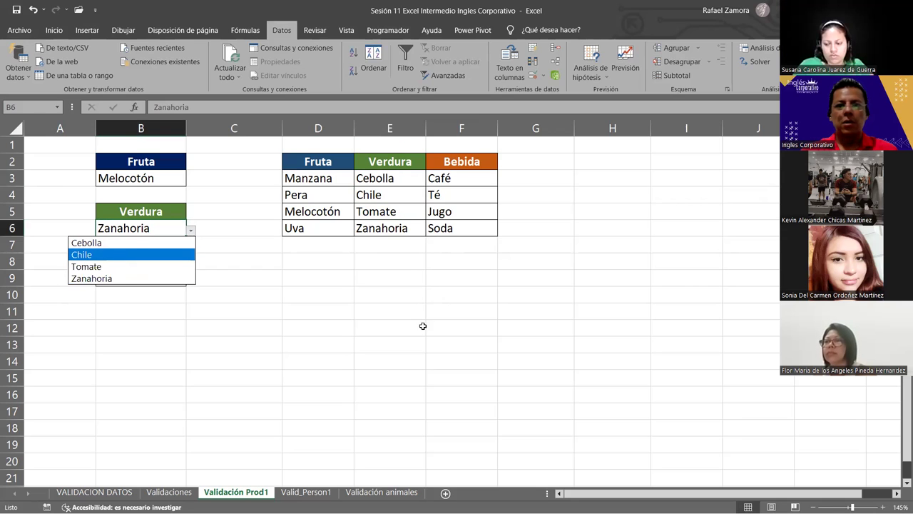
key("Return")
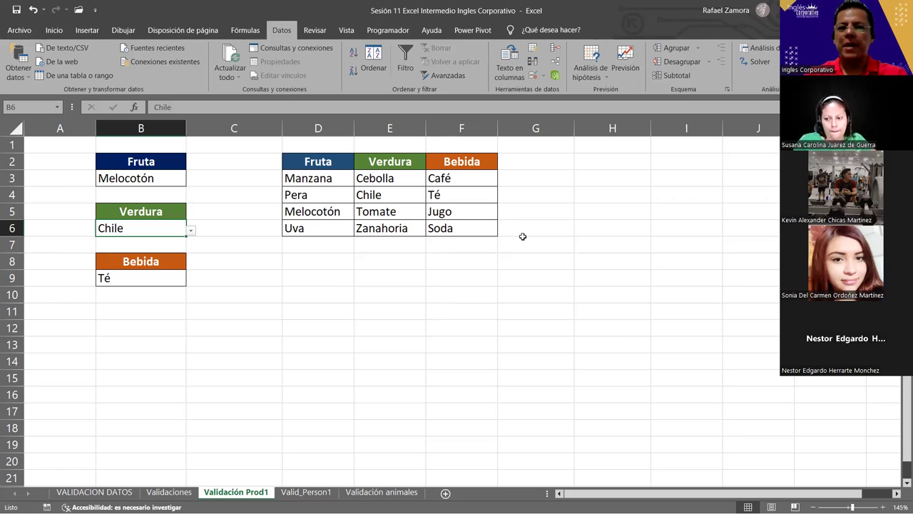
- Select the Soda cell F6 and bring up the Fórmulas ribbon
left_click(493, 224)
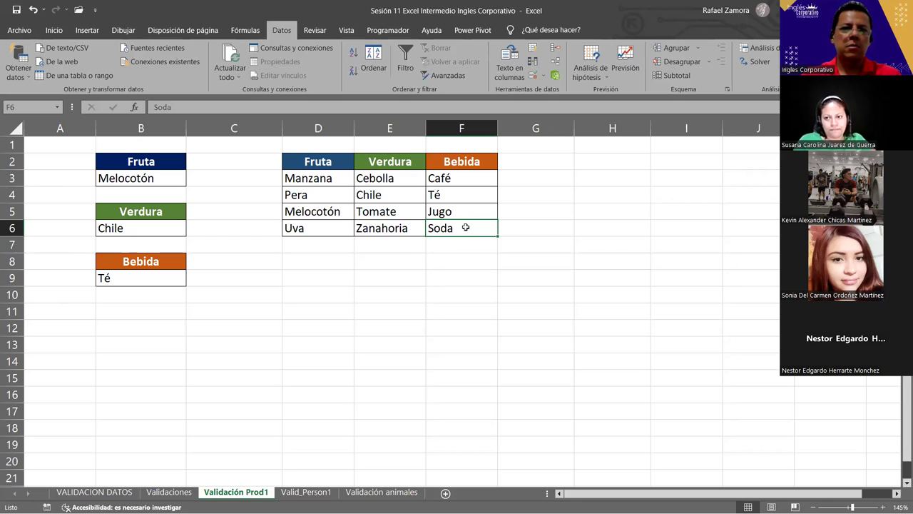
left_click(245, 30)
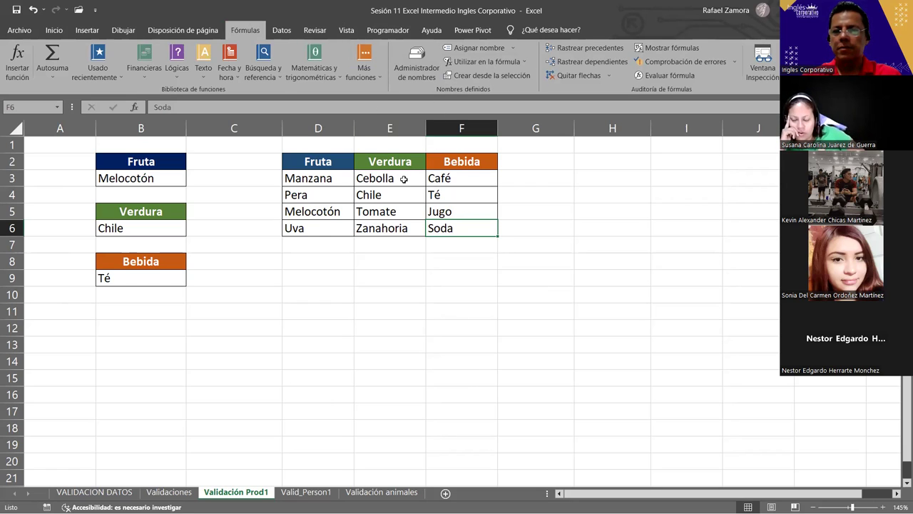
left_click(470, 250)
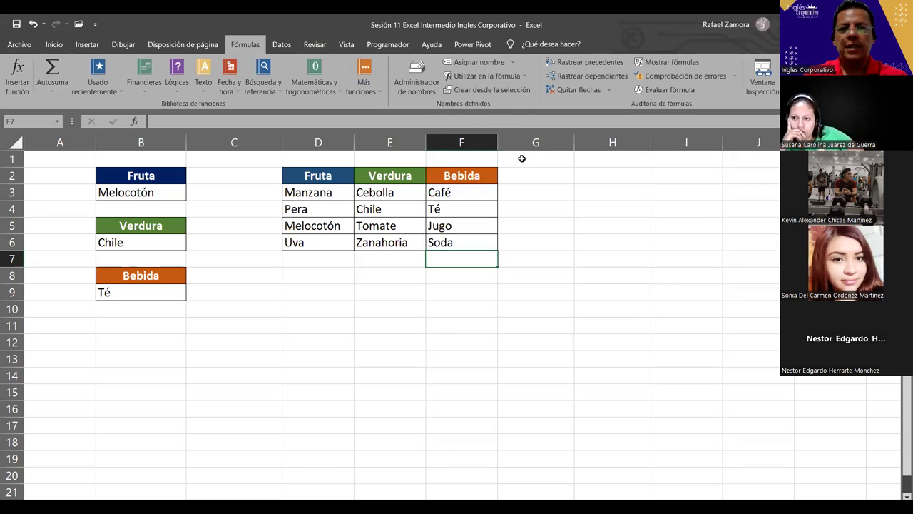
left_click(29, 120)
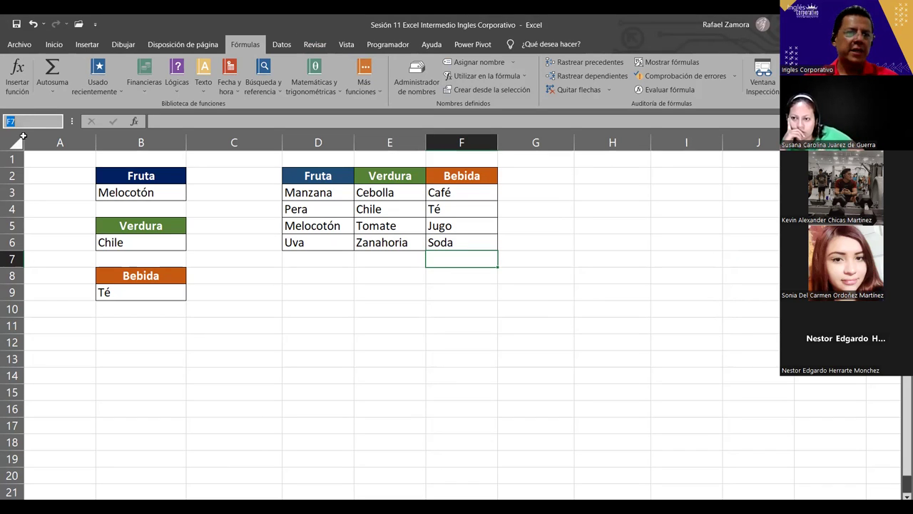
left_click(512, 382)
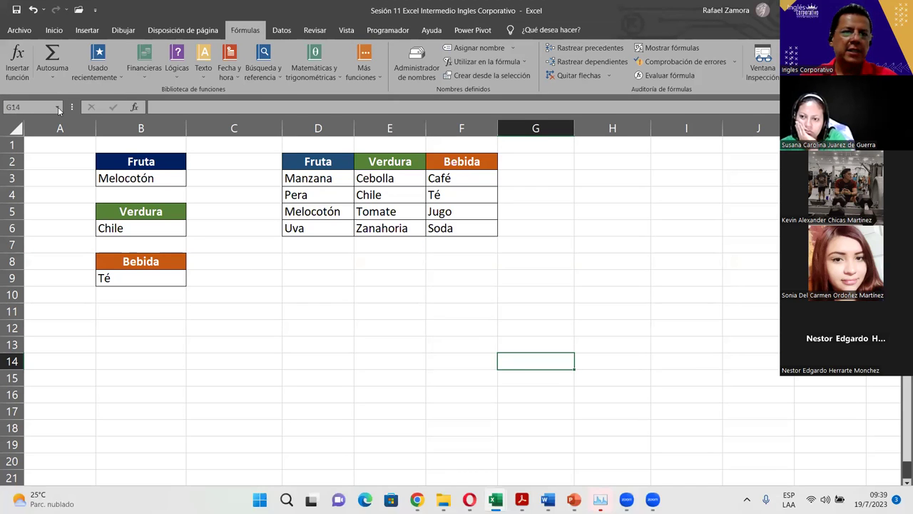
- Check the bebida name in the Name Box list, then open Administrador de nombres
left_click(57, 107)
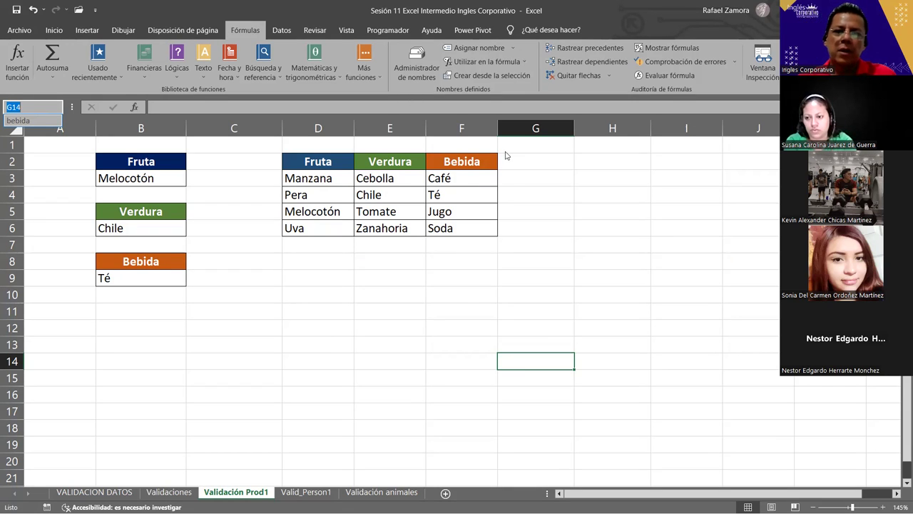
left_click(421, 65)
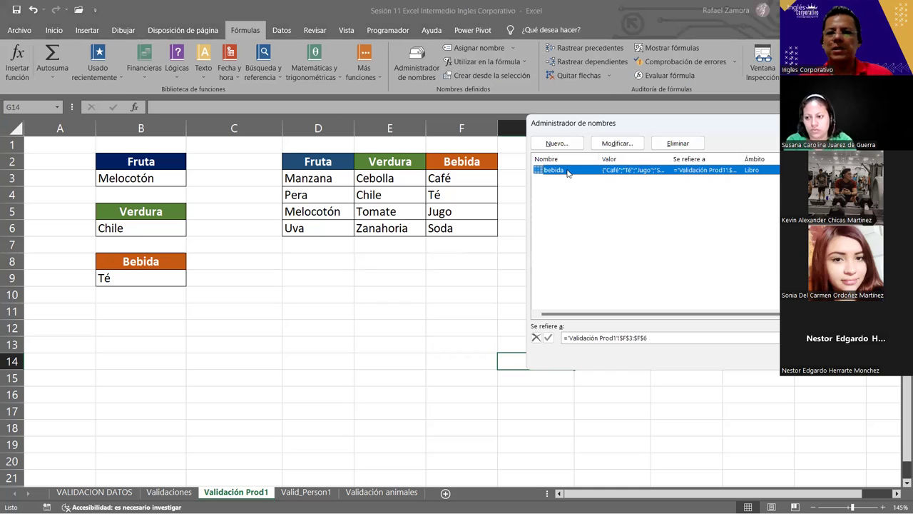
- Begin a new defined name in Name Manager with its Ámbito set to Validación Prod1
left_click(610, 144)
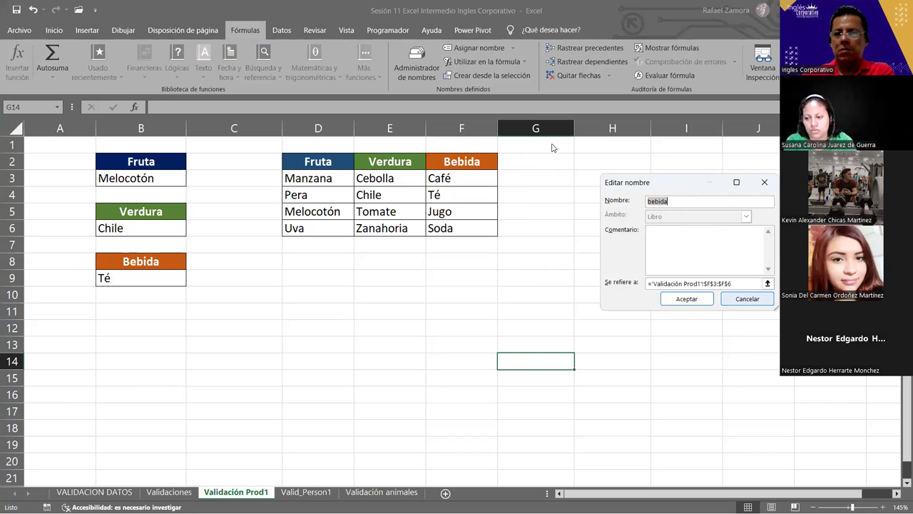
key("Escape")
key("alt+m")
key("m")
key("d")
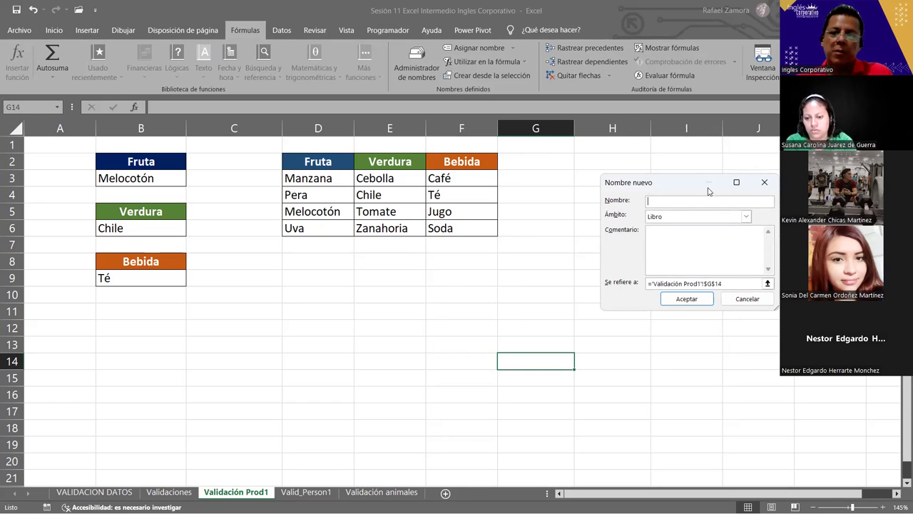
left_click(746, 218)
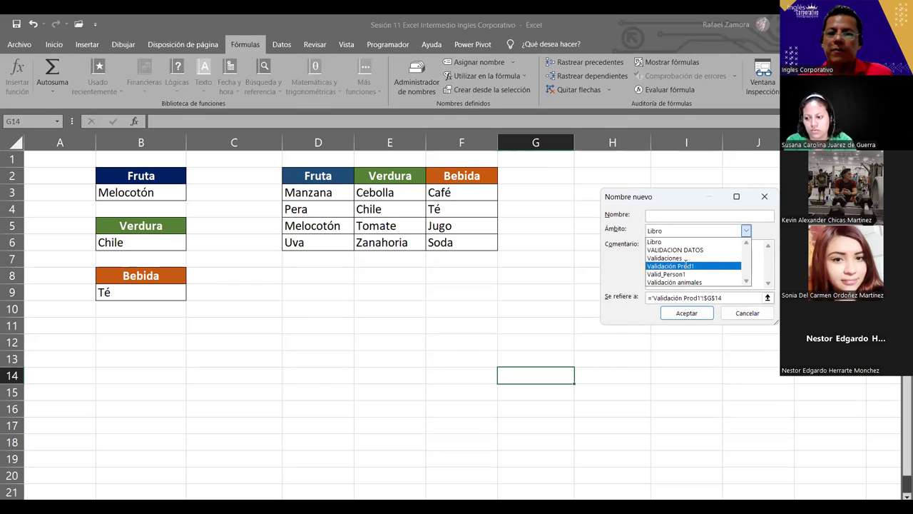
left_click(685, 250)
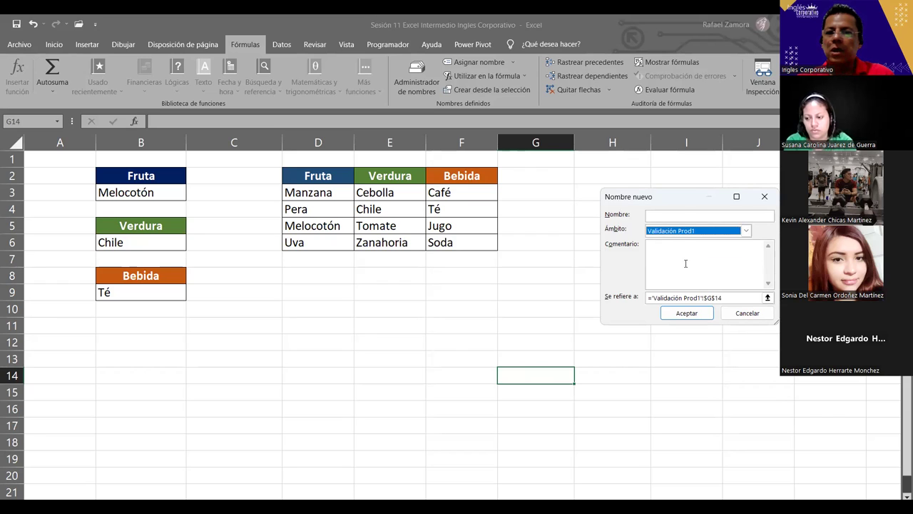
left_click(679, 214)
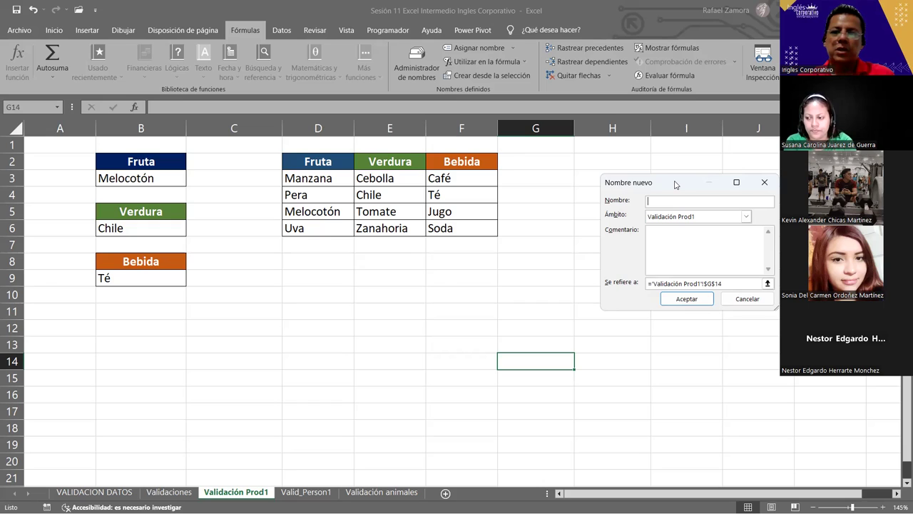
- Change the bebida name's reference from $F$3:$F$6 to $F$3:$F$7 and confirm it
left_click(636, 306)
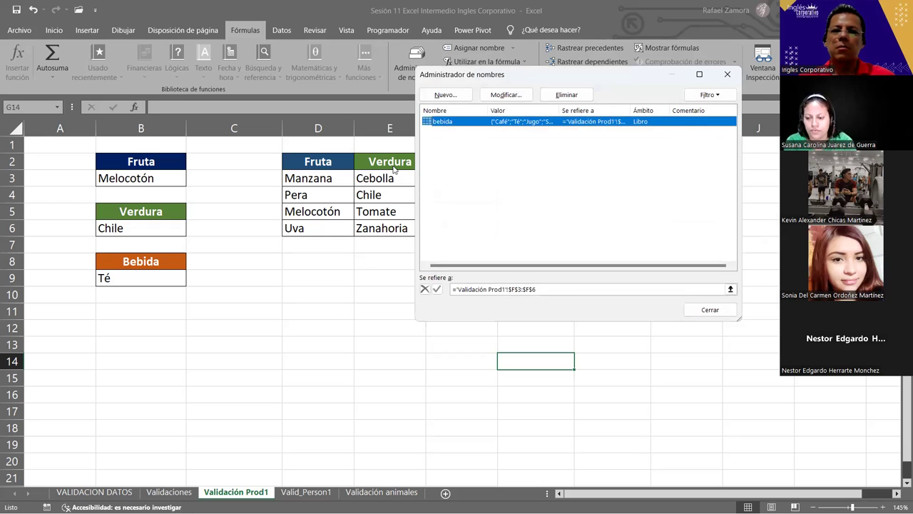
left_click(515, 94)
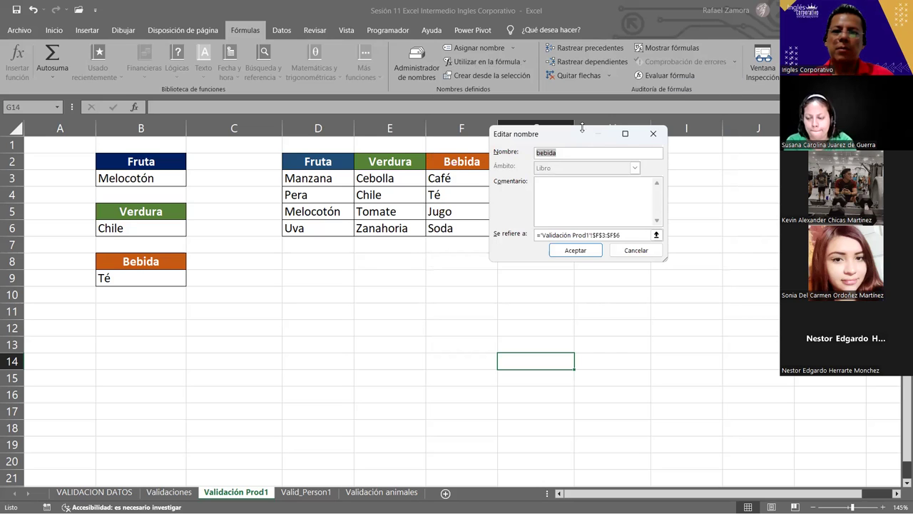
left_click_drag(542, 134, 664, 74)
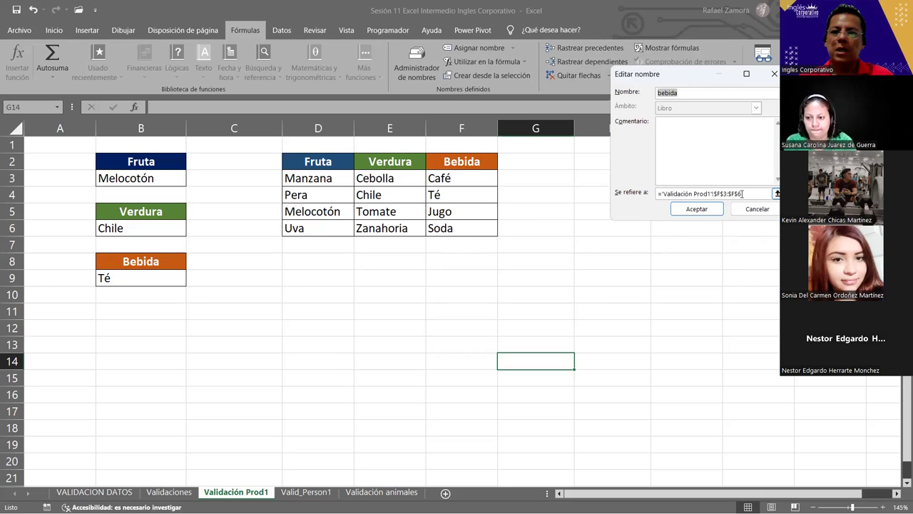
left_click(741, 193)
left_click(746, 192)
key("BackSpace")
type("7")
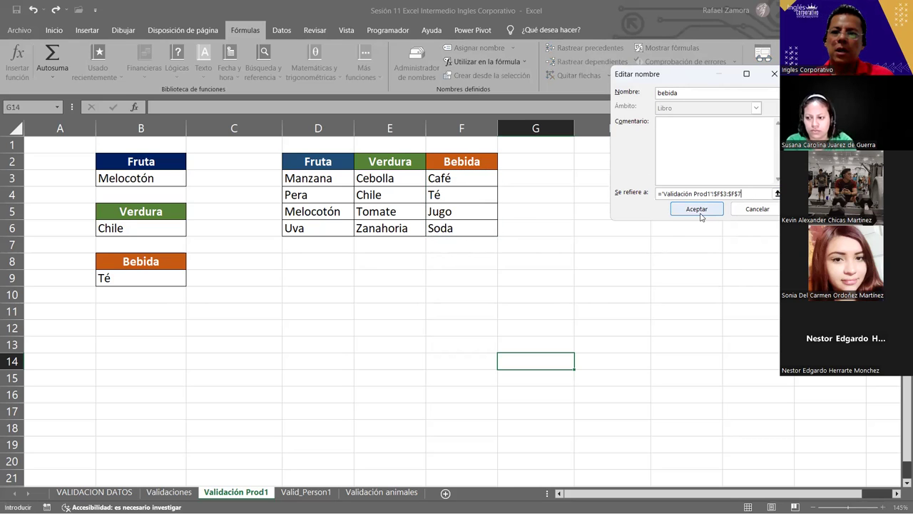
left_click(699, 211)
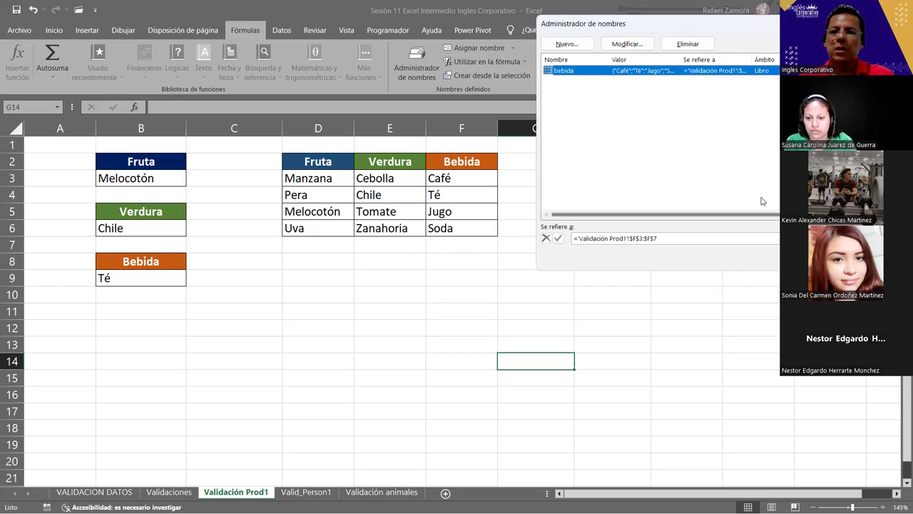
left_click(762, 201)
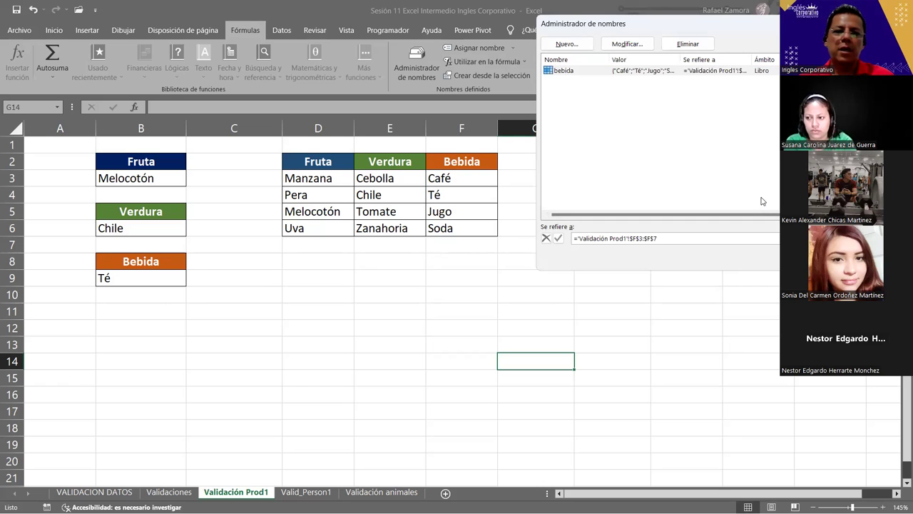
- Close Name Manager and enter Chocolate in cell F7 below Soda
key("Escape")
left_click(175, 282)
left_click(191, 283)
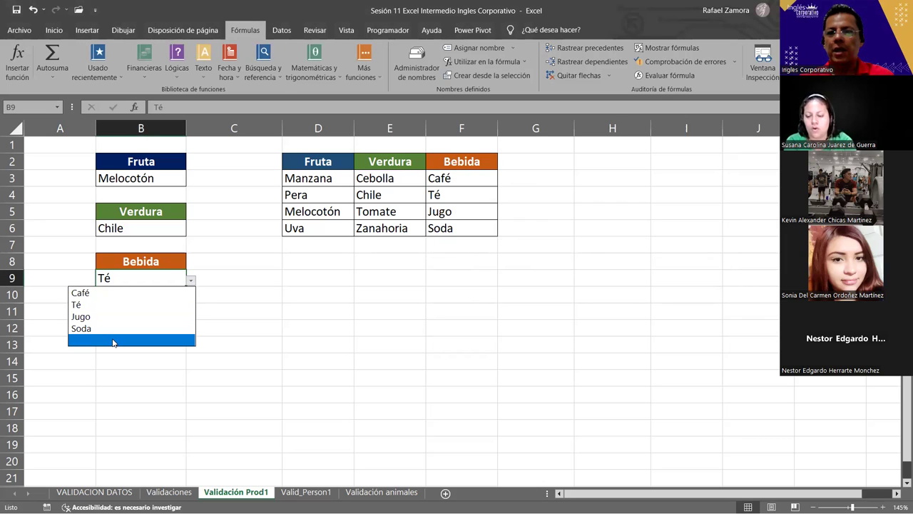
left_click(488, 246)
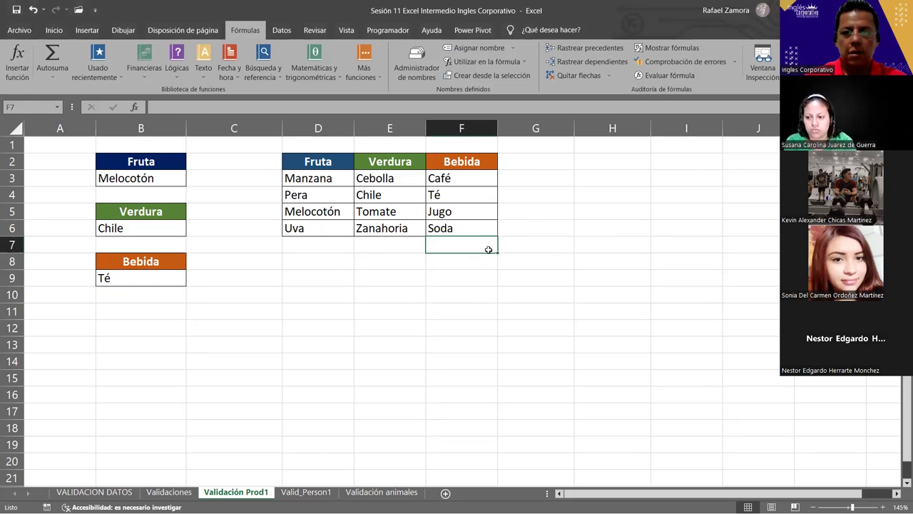
type("Chocolate")
key("Return")
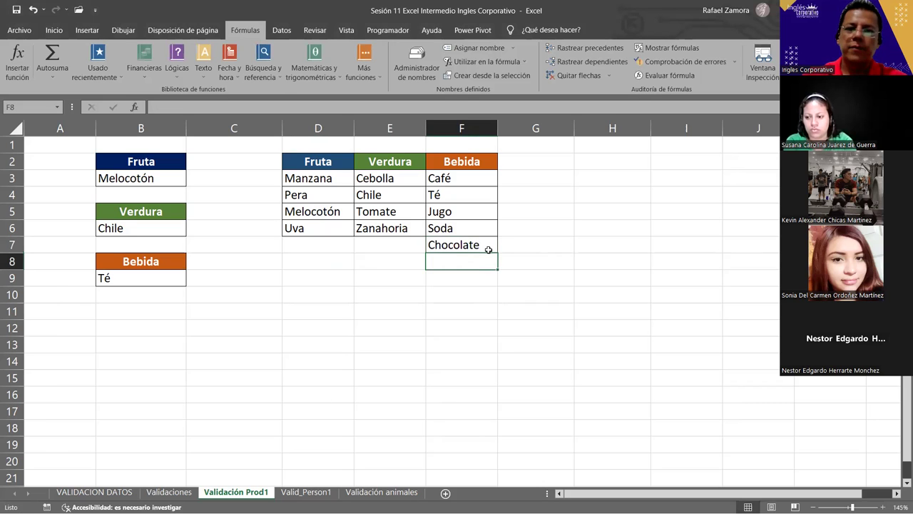
- Check that B9's drink dropdown now lists Chocolate, leaving Té selected
left_click(173, 283)
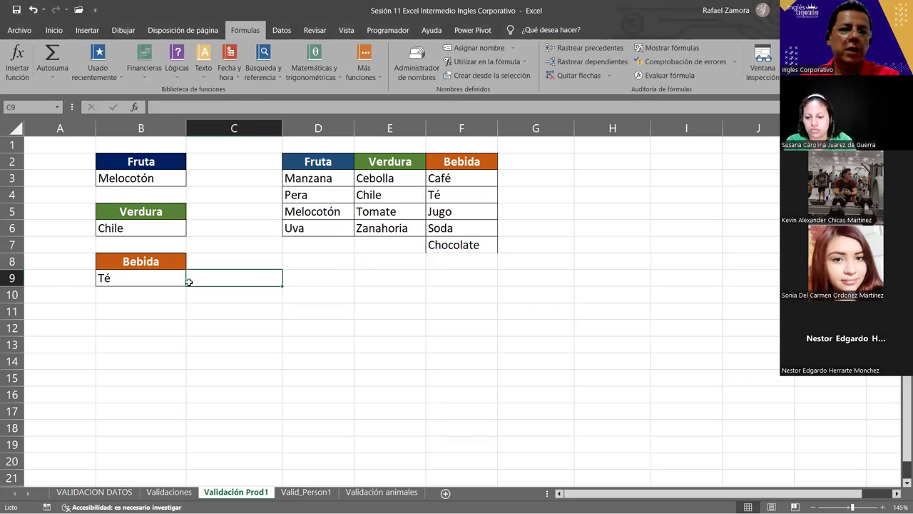
left_click(191, 280)
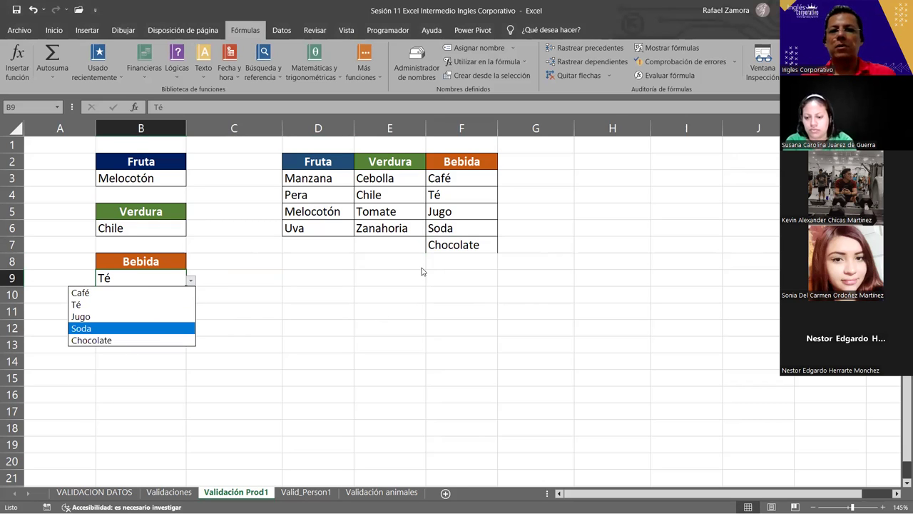
left_click(469, 295)
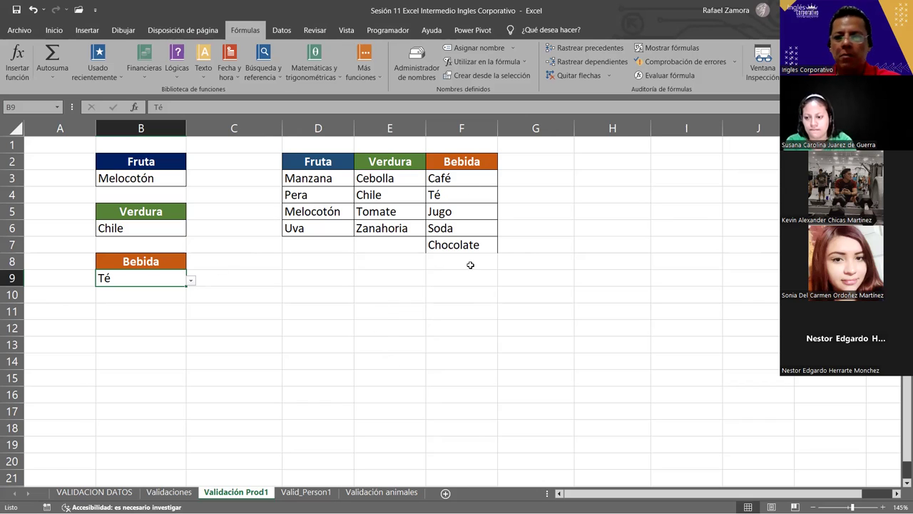
- Reopen the bebida name in Name Manager and close it without changes
left_click(416, 63)
left_click(641, 41)
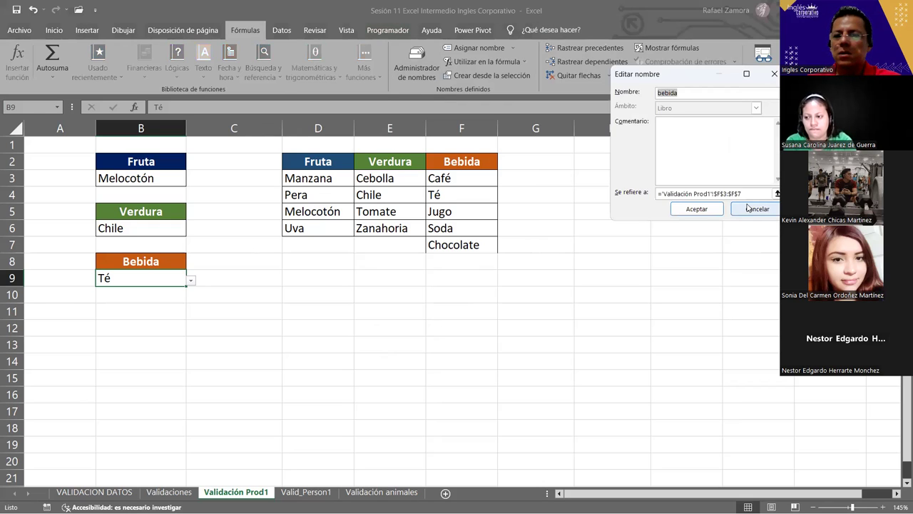
key("Escape")
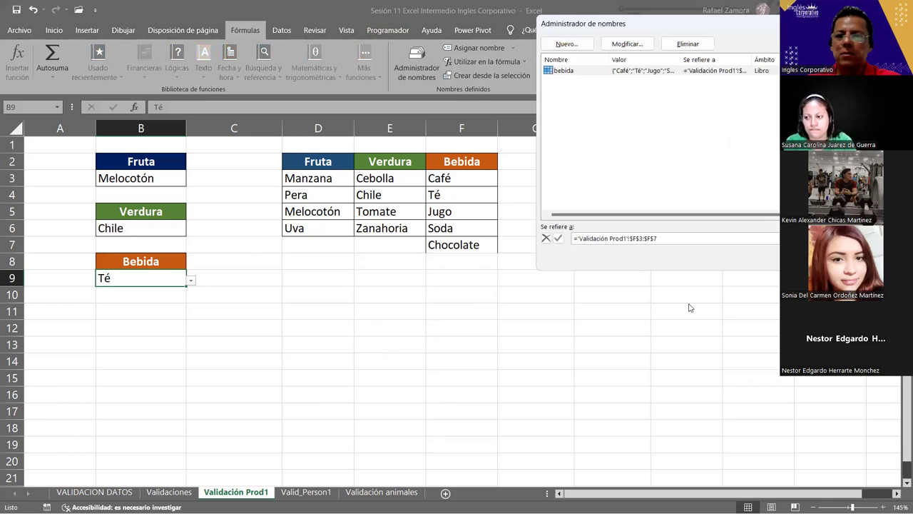
key("Escape")
- Pick Tomate for the Verdura cell B6 and Jugo for the Bebida cell B9
left_click(662, 296)
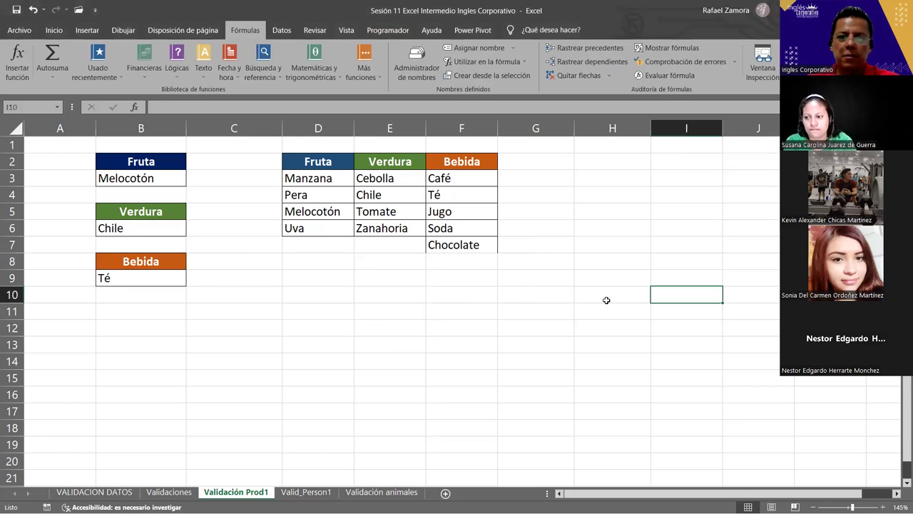
left_click(443, 332)
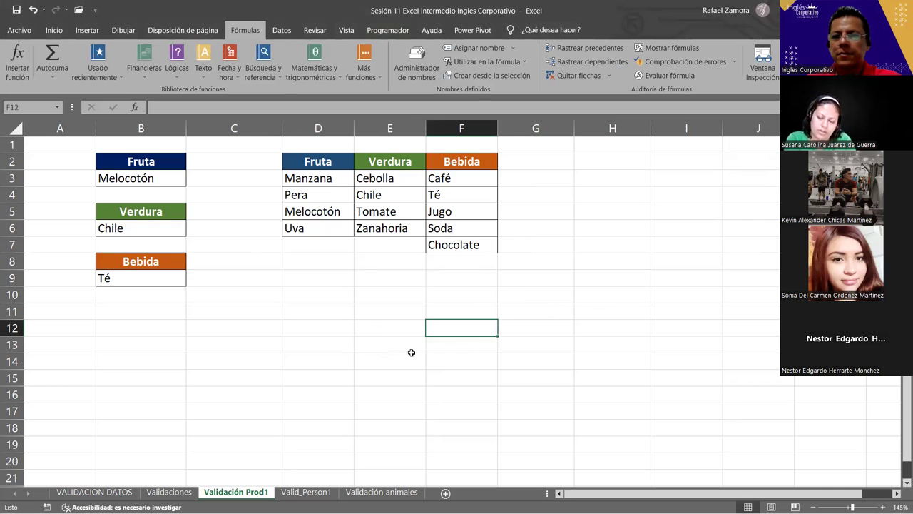
left_click(160, 287)
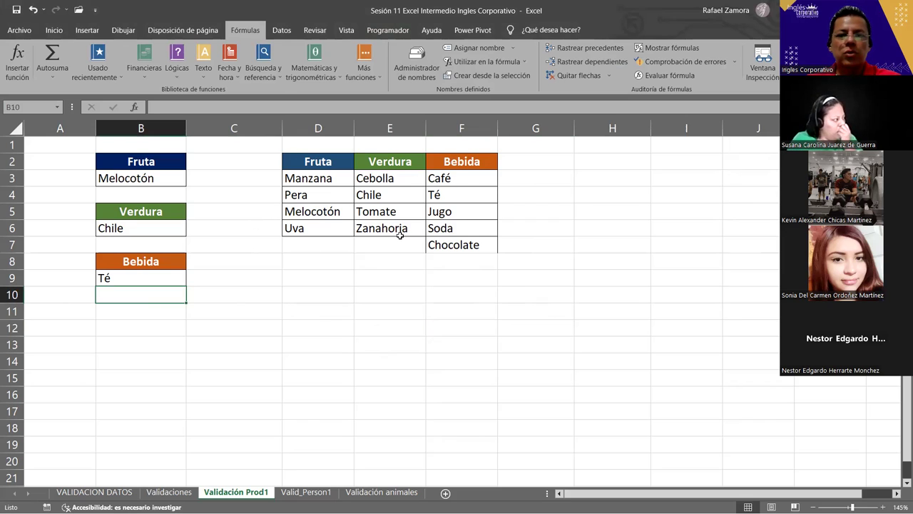
left_click(143, 228)
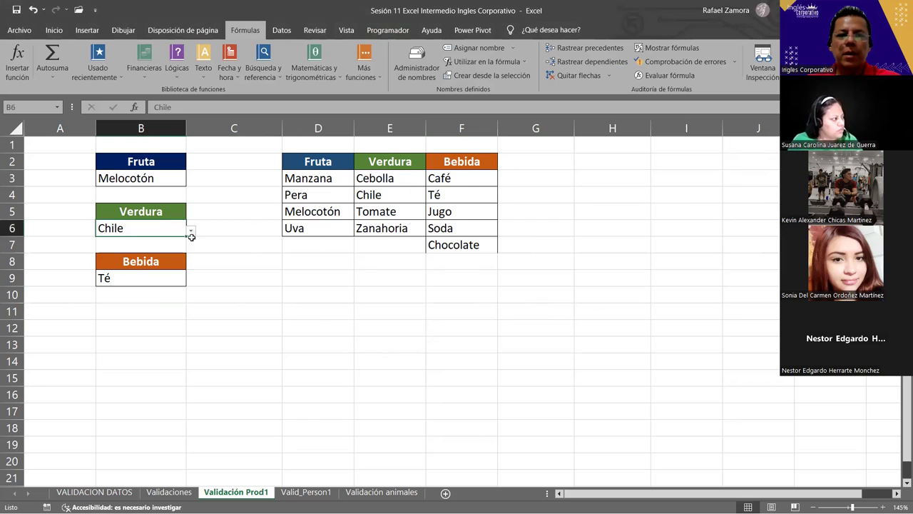
left_click(191, 233)
left_click(143, 266)
left_click(162, 280)
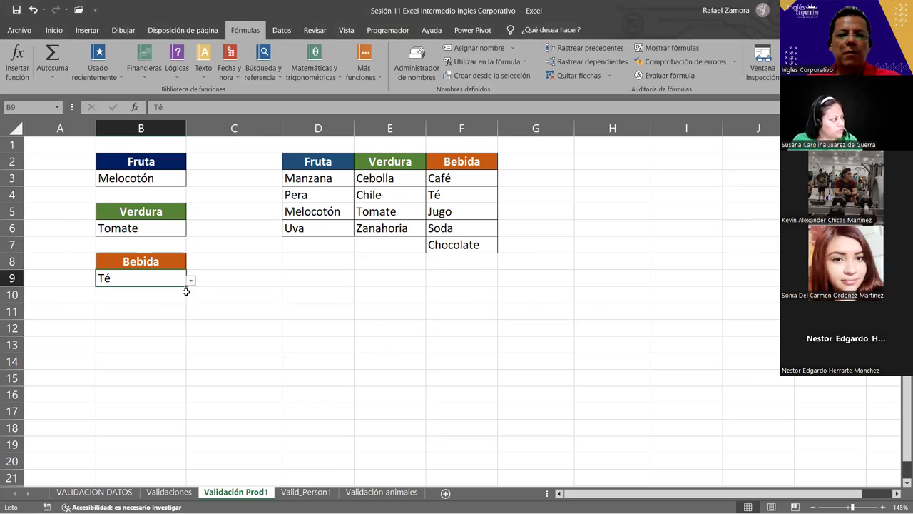
left_click(190, 280)
left_click(146, 311)
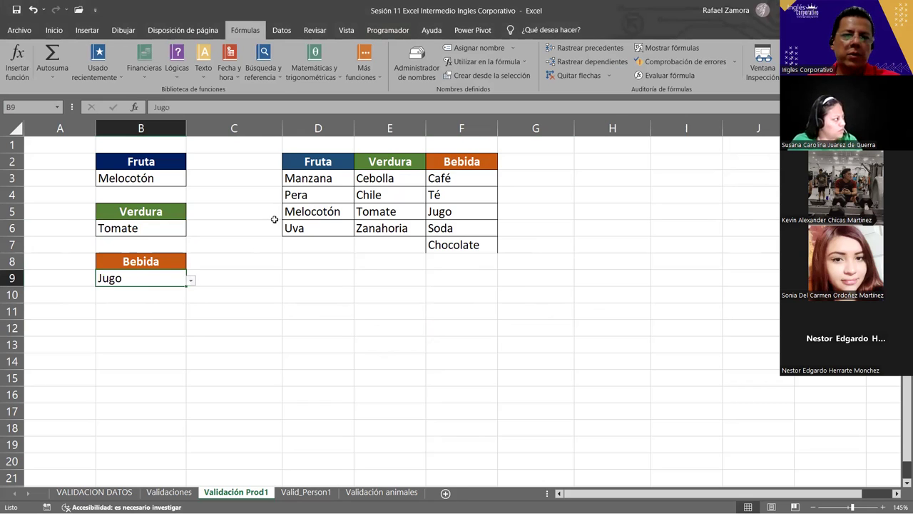
- After looking over the source lists, switch B6's vegetable to Cebolla
left_click(371, 193)
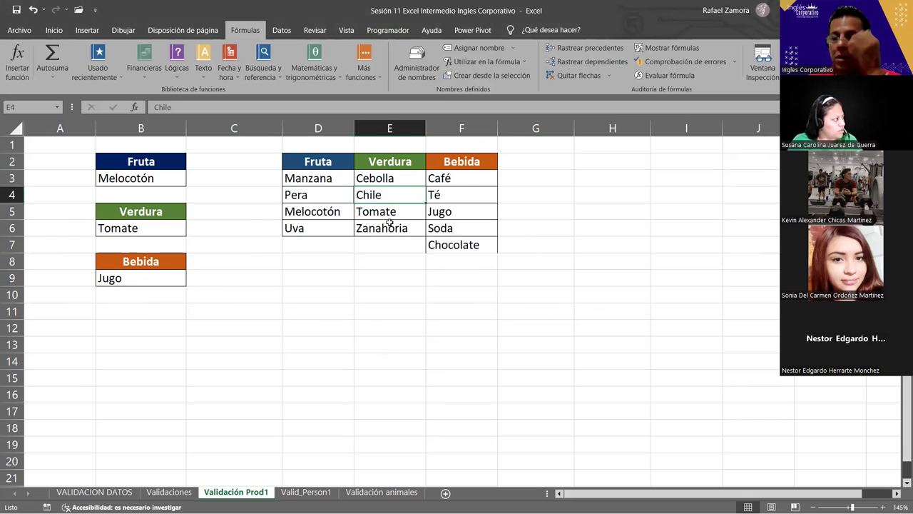
left_click(388, 223)
left_click(456, 180)
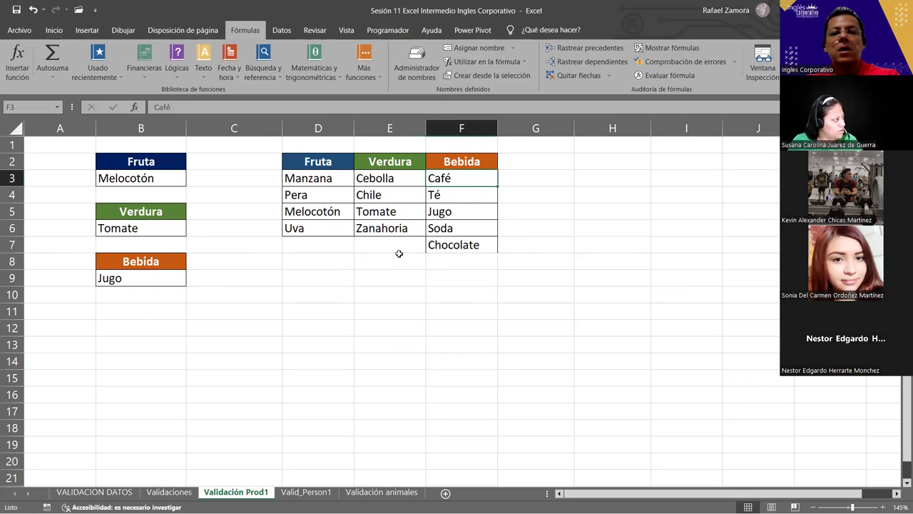
left_click(176, 233)
left_click(192, 238)
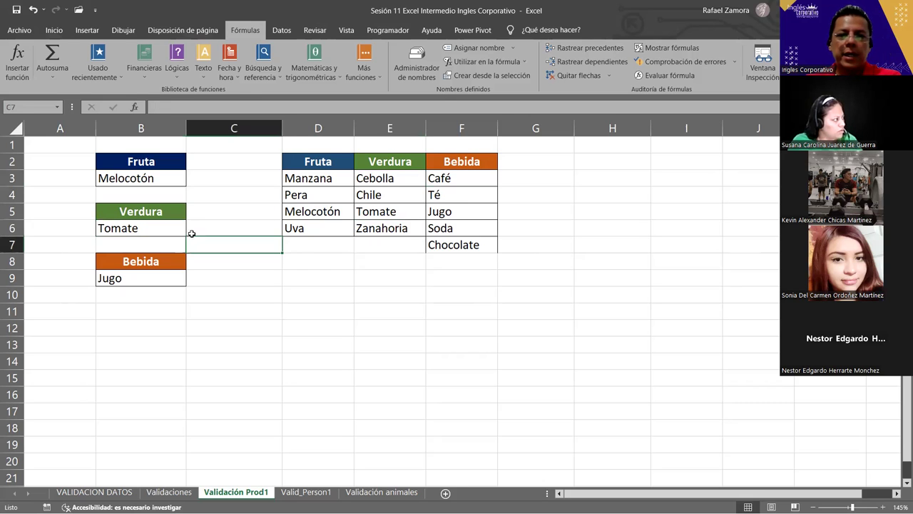
left_click(182, 228)
left_click(191, 230)
left_click(134, 241)
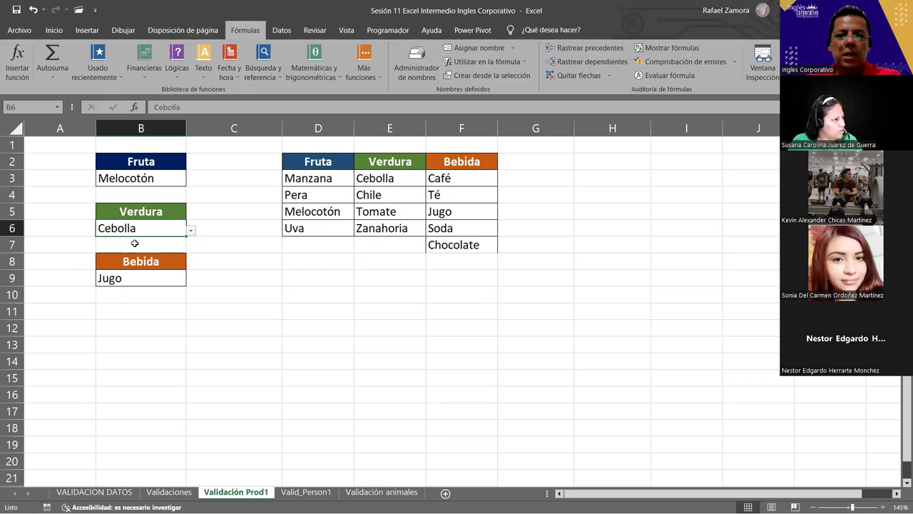
left_click(161, 178)
left_click(191, 181)
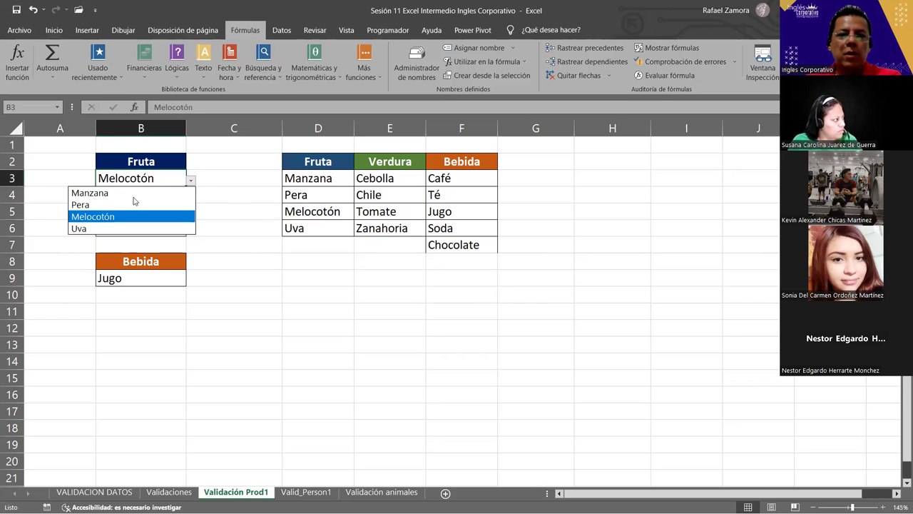
left_click(347, 193)
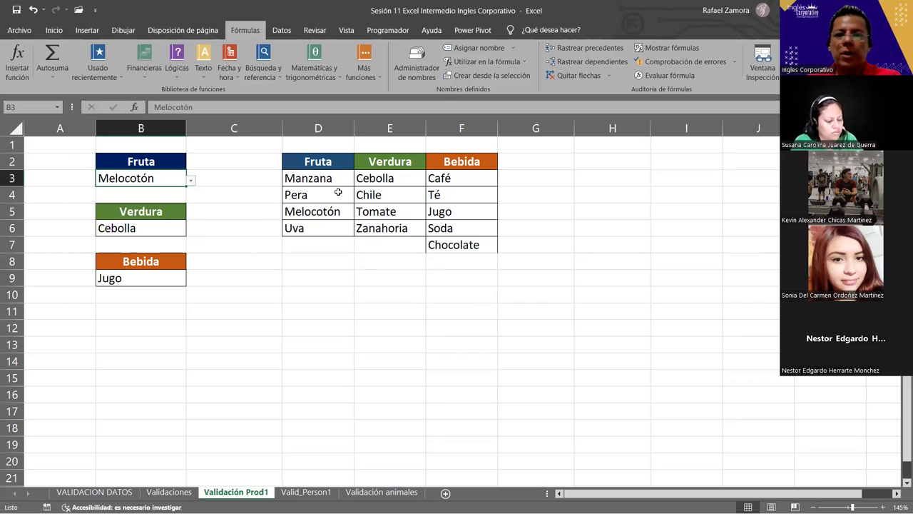
left_click(338, 192)
left_click_drag(336, 178, 324, 223)
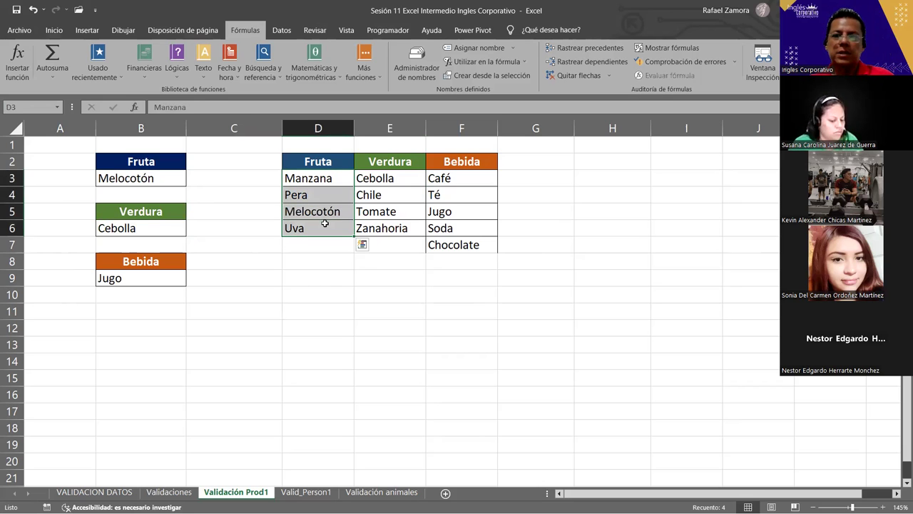
left_click(295, 196)
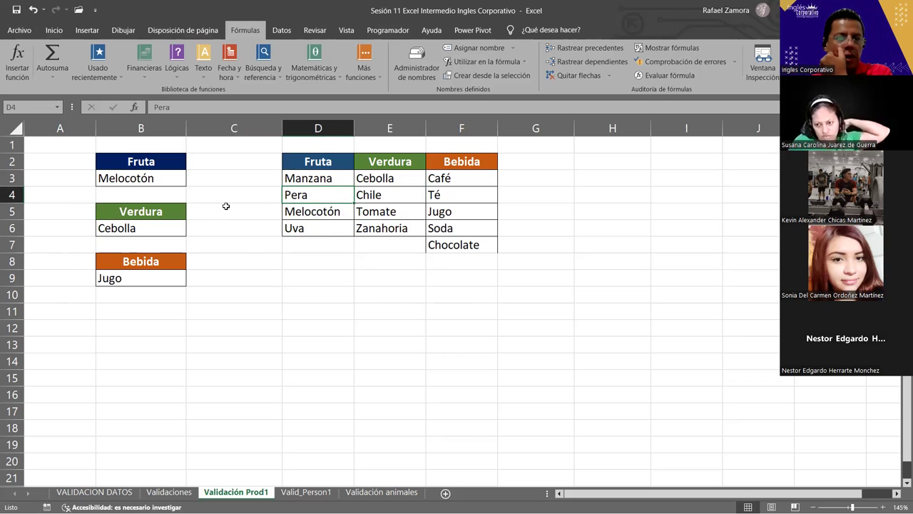
left_click(171, 181)
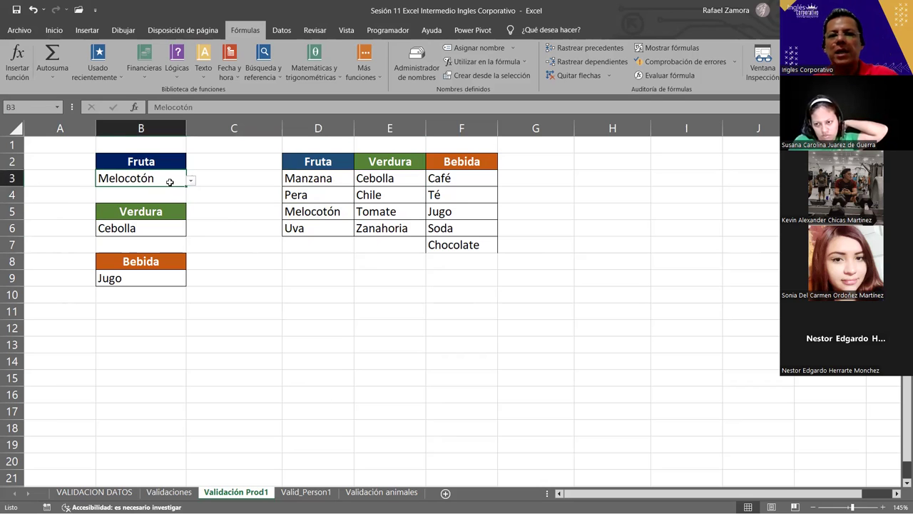
left_click(281, 29)
left_click(534, 76)
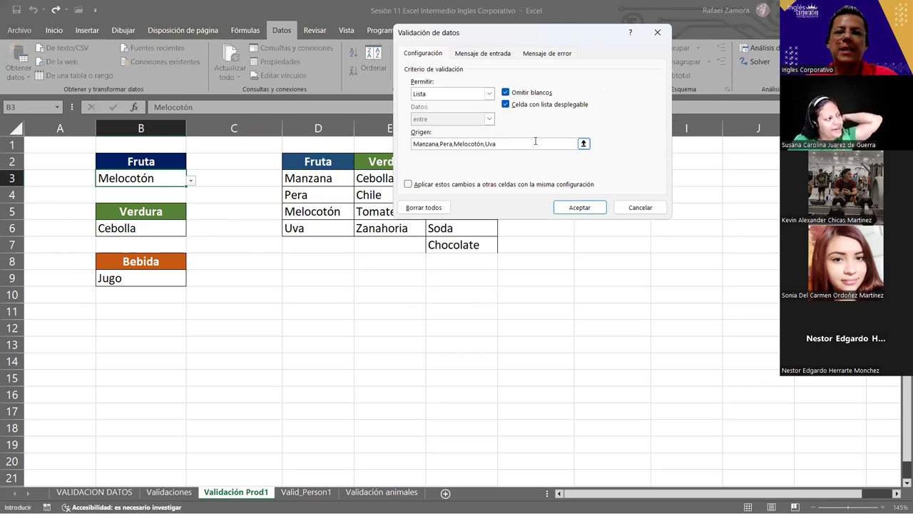
left_click_drag(517, 144, 382, 143)
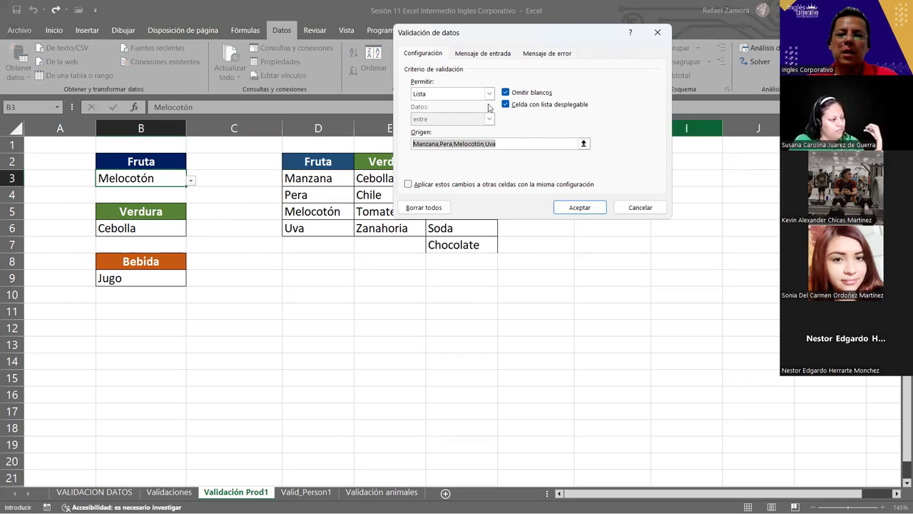
left_click(639, 207)
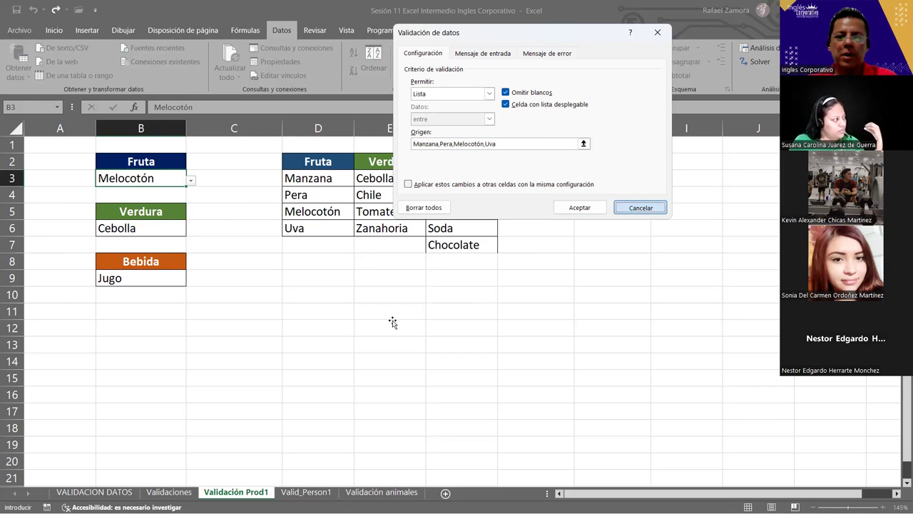
left_click(194, 274)
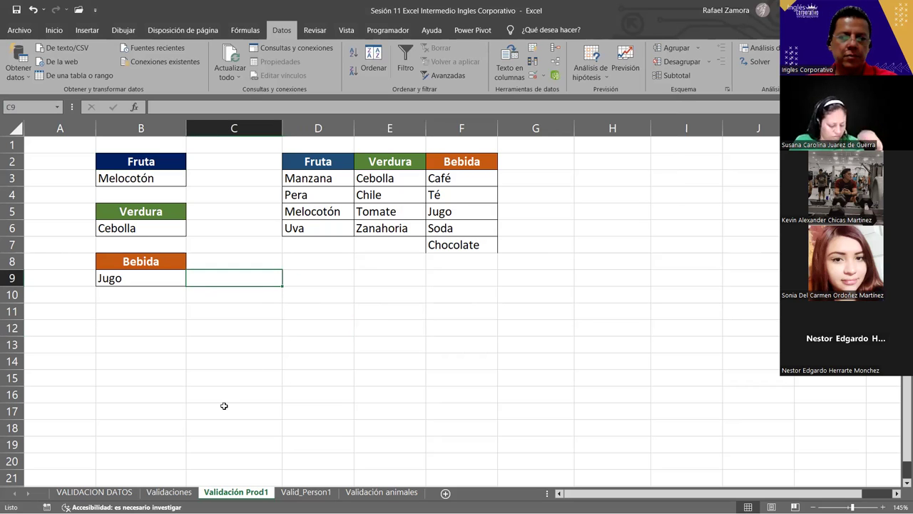
- Go to the Validaciones sheet and look over cells E15, H19 and G15 with Inicio shown
left_click(169, 492)
left_click(377, 374)
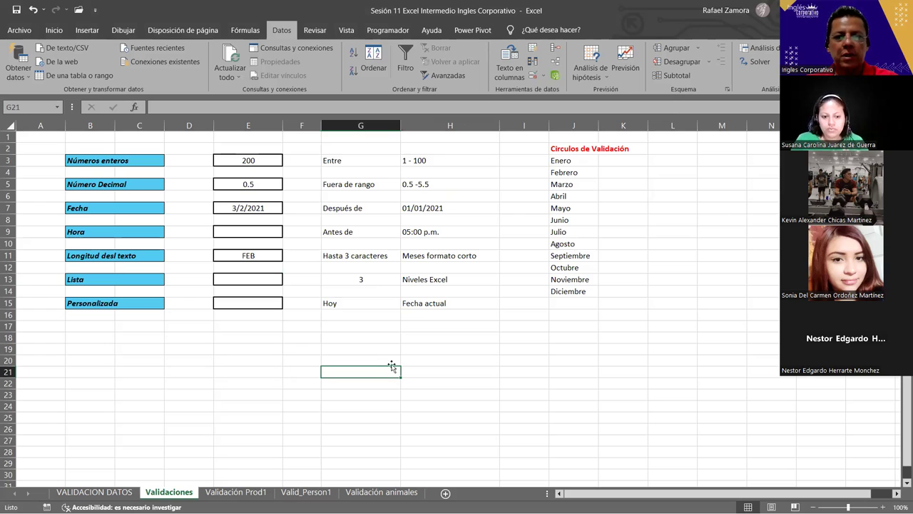
left_click(265, 303)
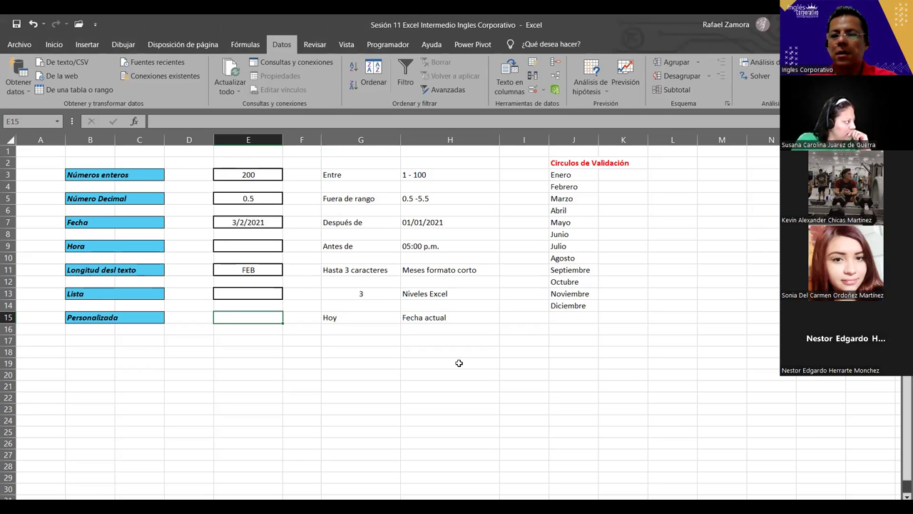
left_click(459, 363)
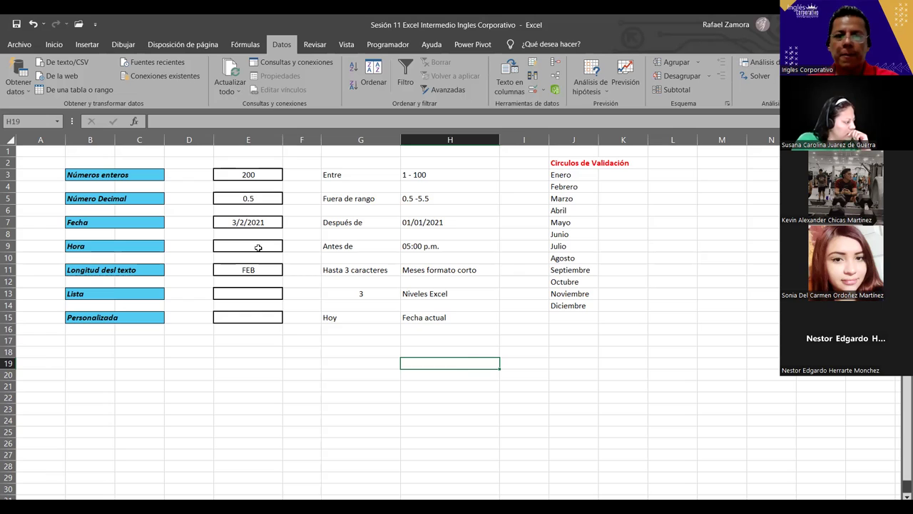
left_click(256, 316)
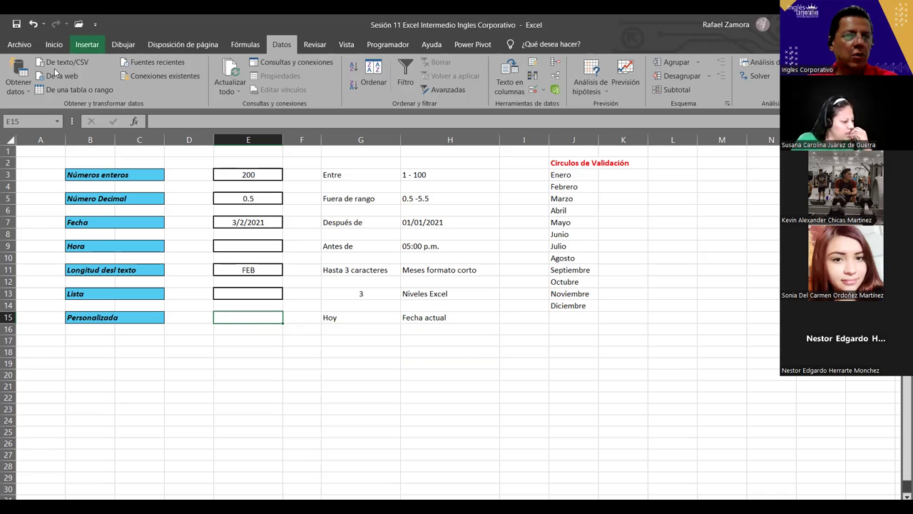
left_click(54, 44)
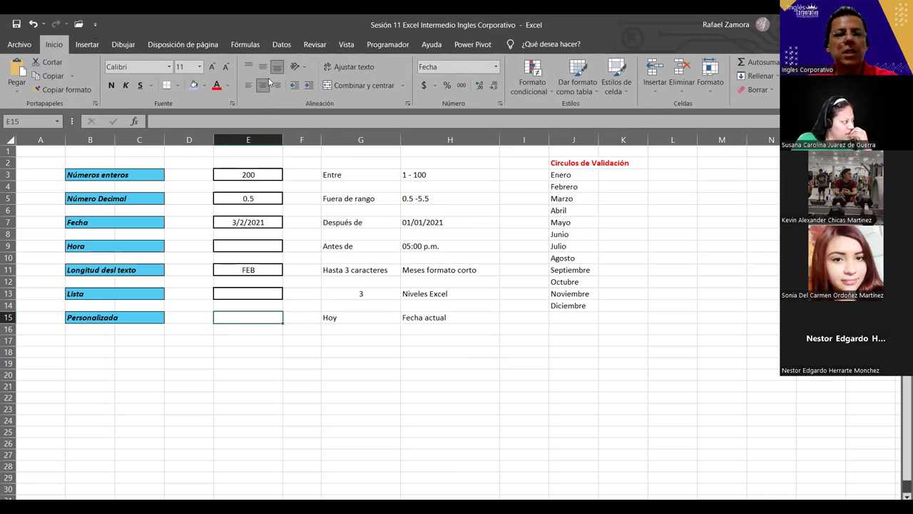
left_click(433, 362)
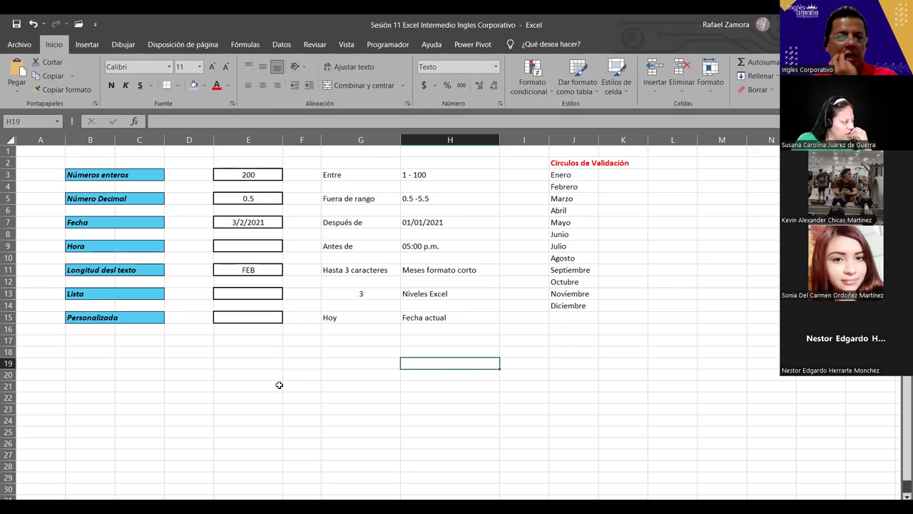
left_click(362, 315)
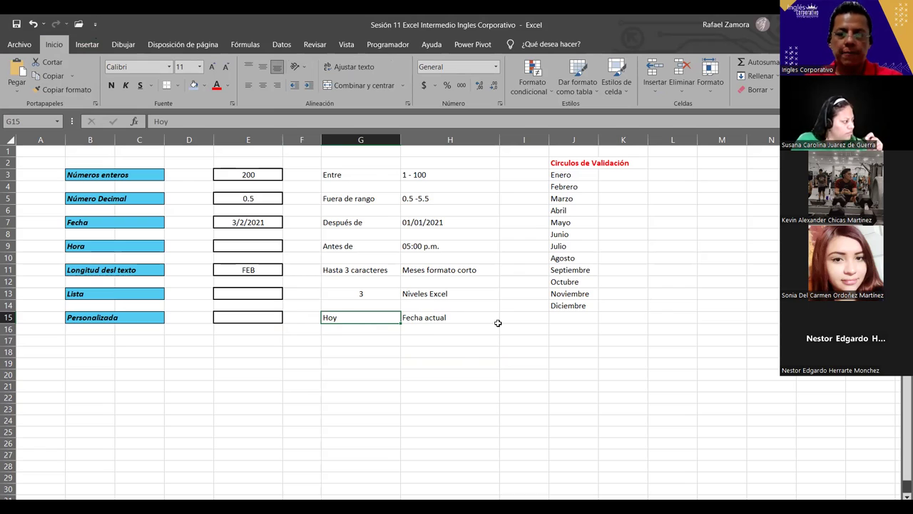
left_click(252, 364)
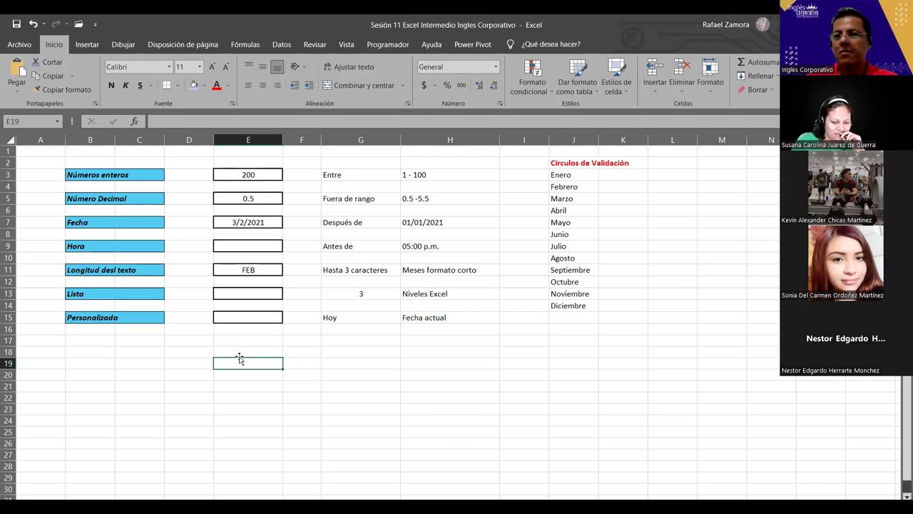
- Enter =HOY() in E19, showing 19/7/2023, then select E15 and the Datos tab
type("=")
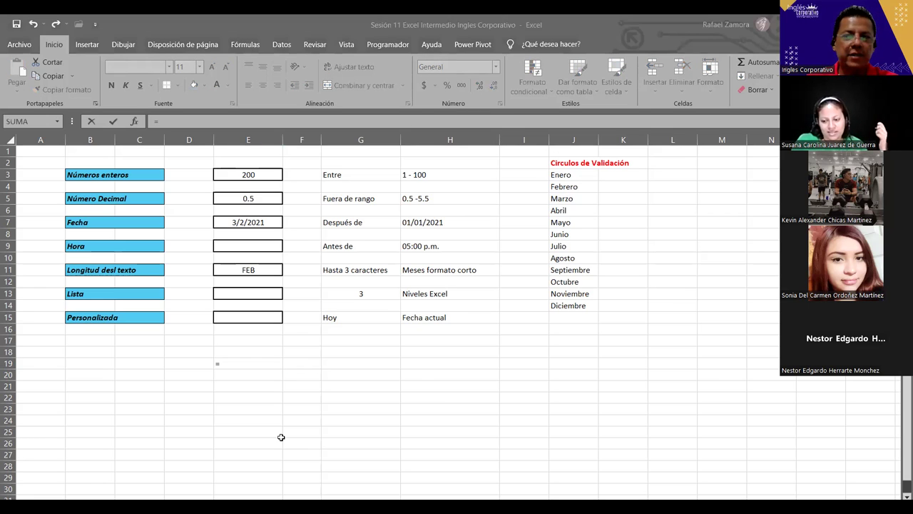
left_click(263, 366)
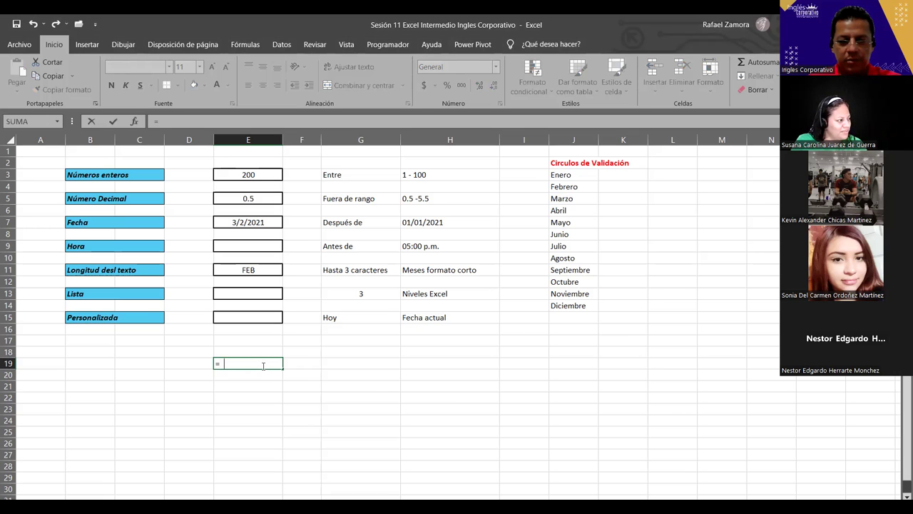
type("HOY(")
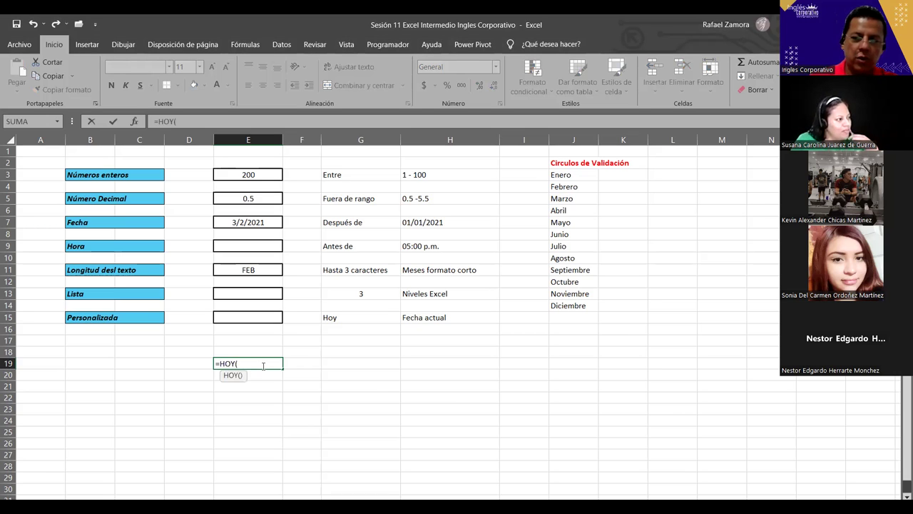
type(")")
key("Return")
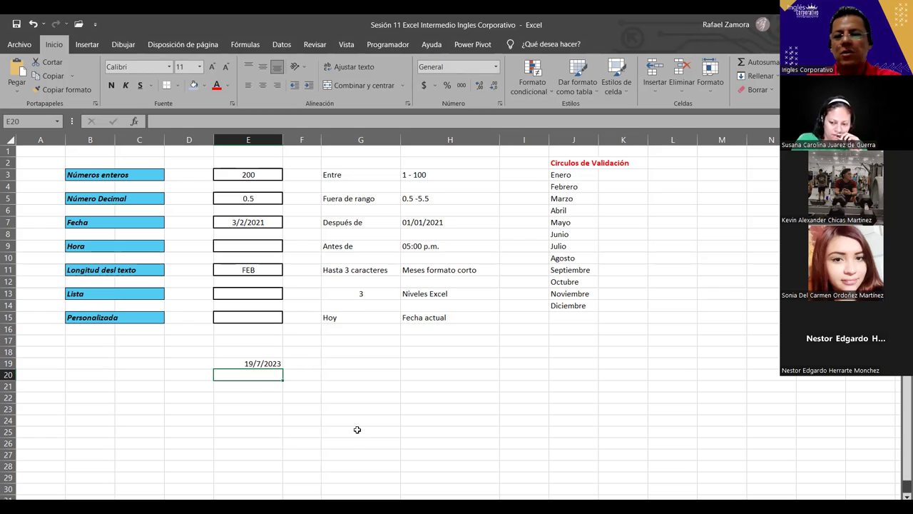
left_click(271, 361)
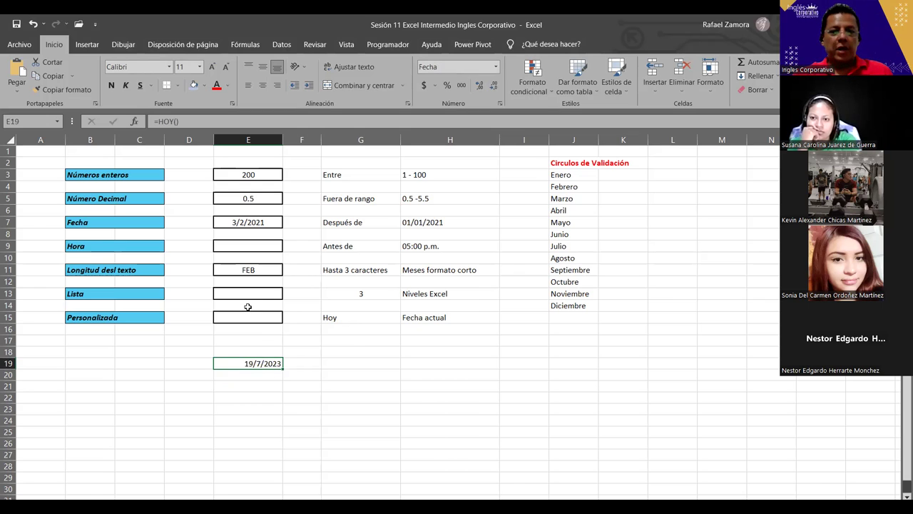
left_click(241, 318)
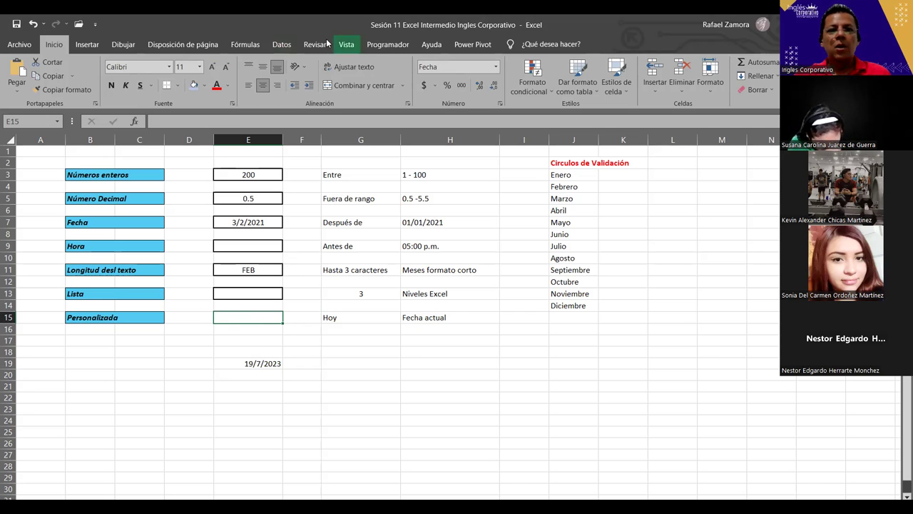
left_click(283, 46)
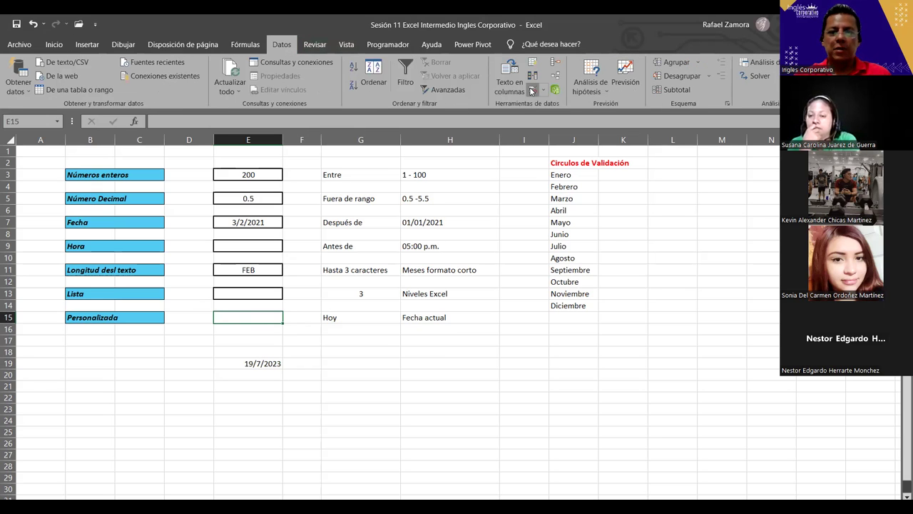
- Choose Personalizada validation for E15, type the draft formula =suma(, then cancel
left_click(531, 92)
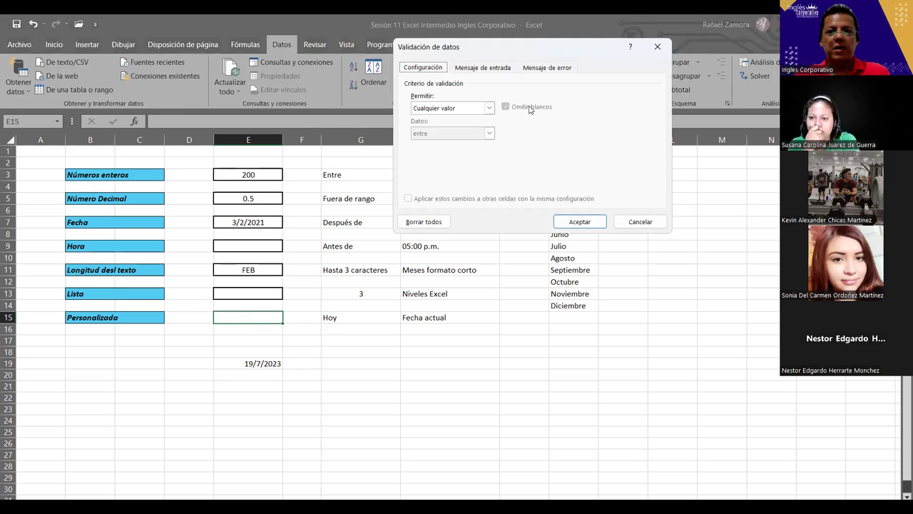
left_click(485, 109)
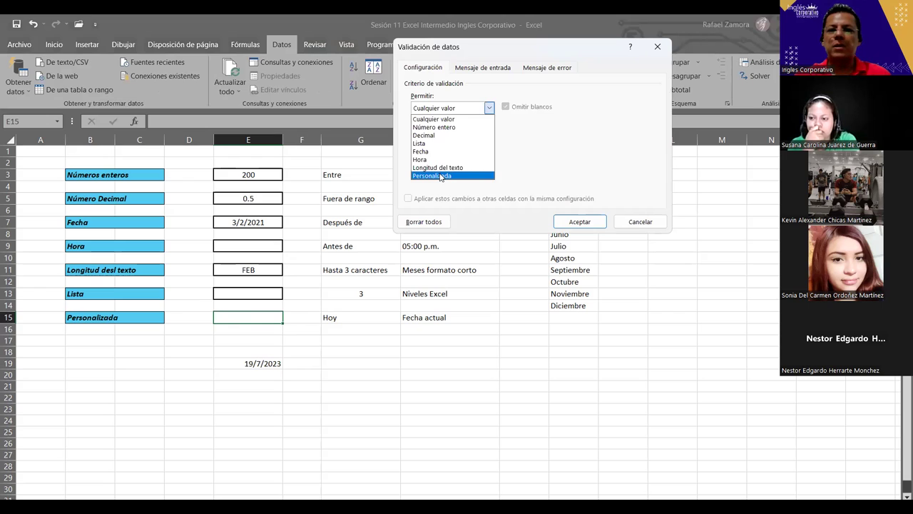
left_click(441, 176)
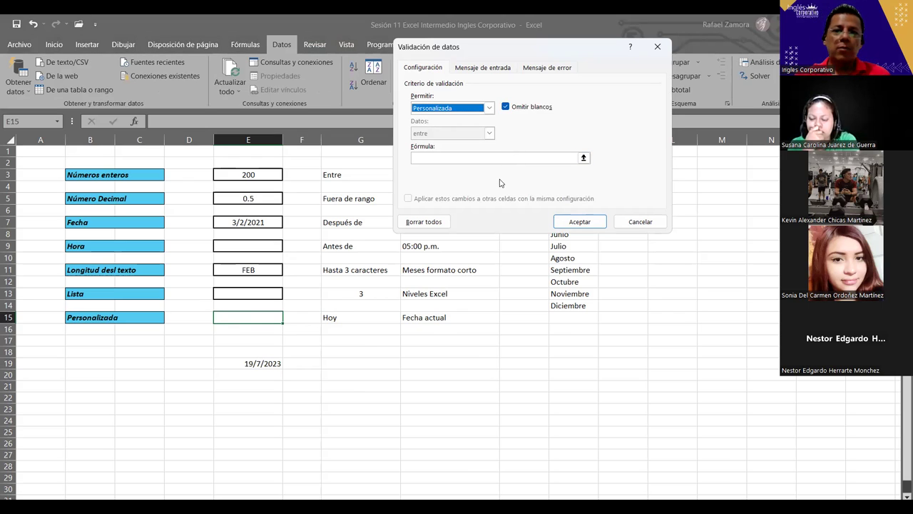
left_click(490, 158)
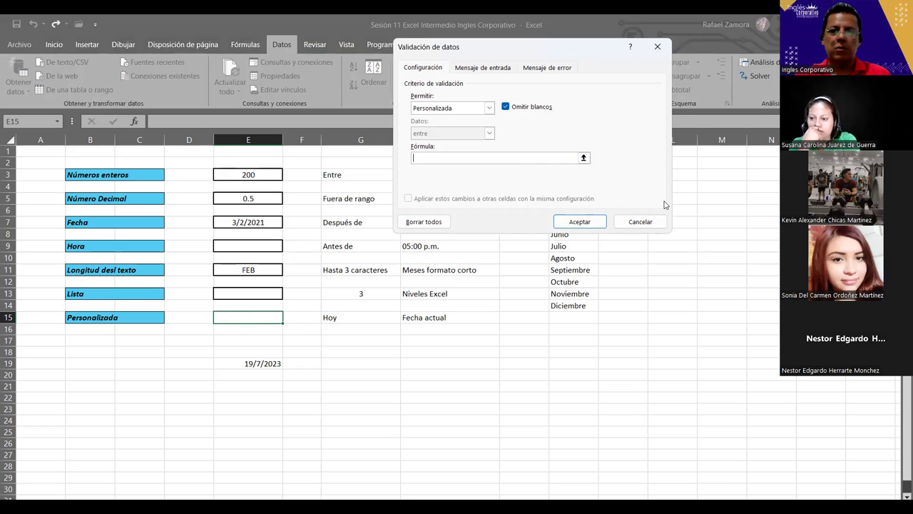
type("=sum")
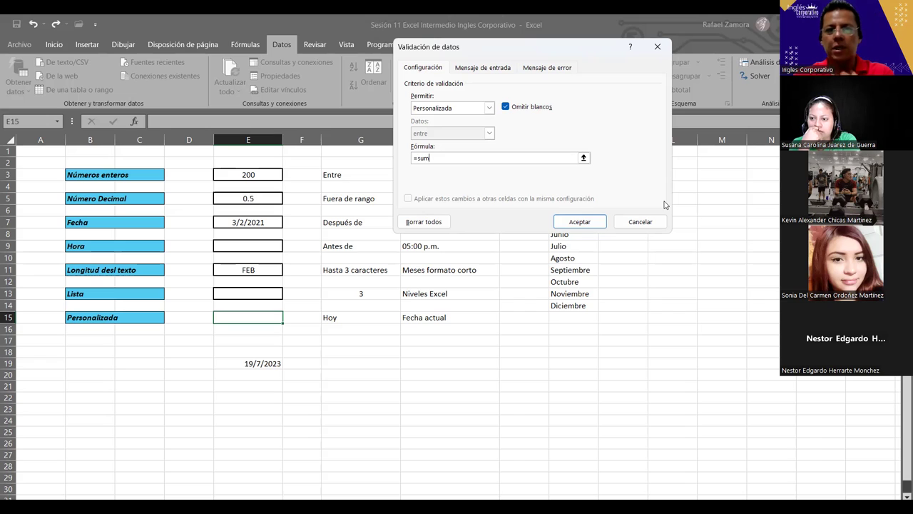
type("a")
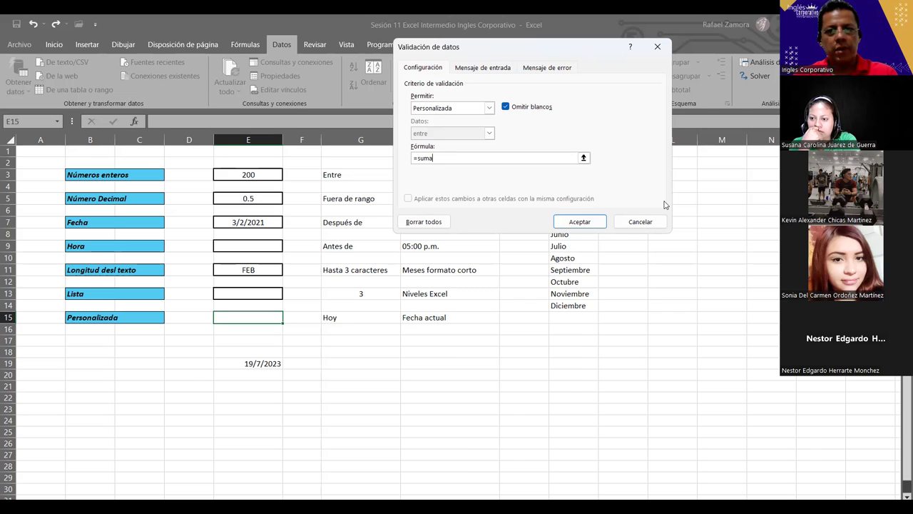
type("(")
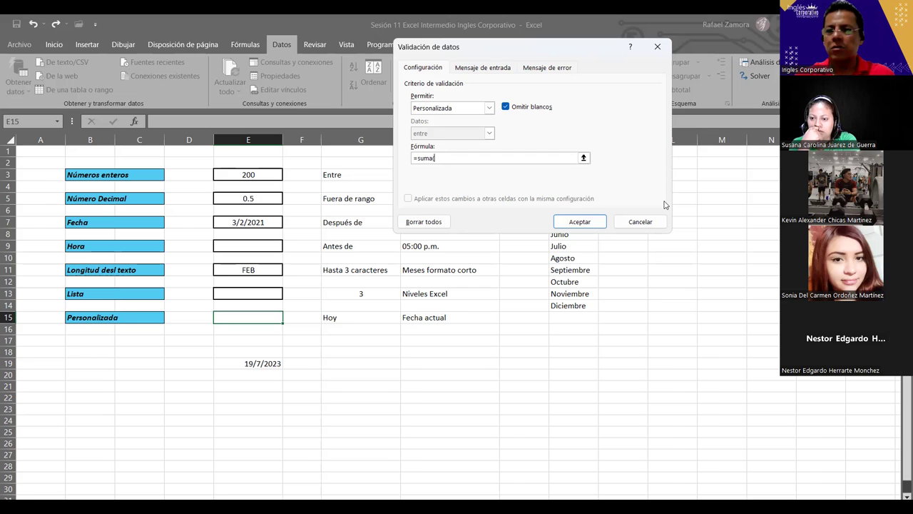
left_click(657, 221)
- Select cells G21, E21, E15 and E22, ending on C22 for sample text
left_click(396, 387)
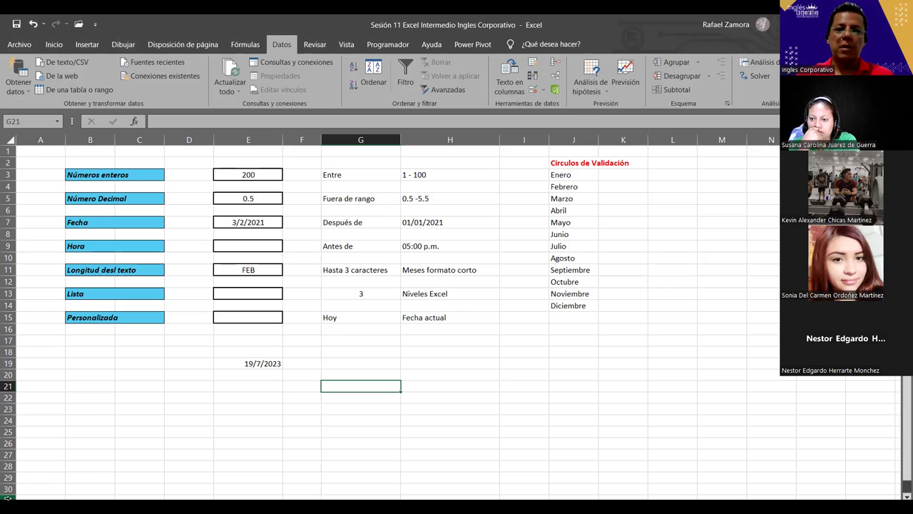
left_click(234, 383)
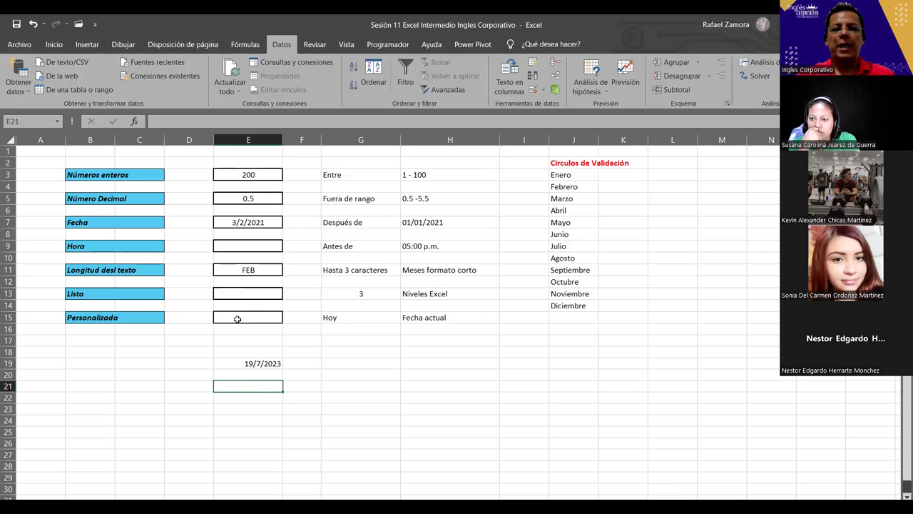
left_click(264, 320)
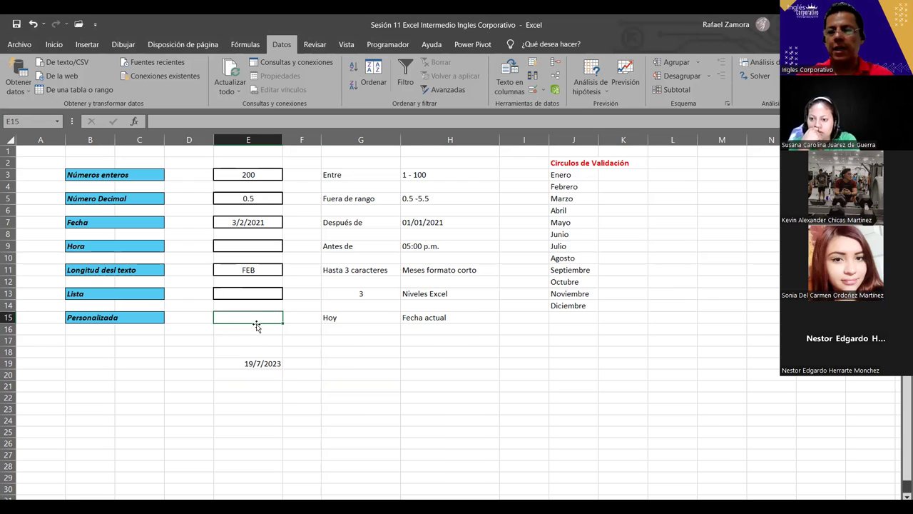
left_click(255, 401)
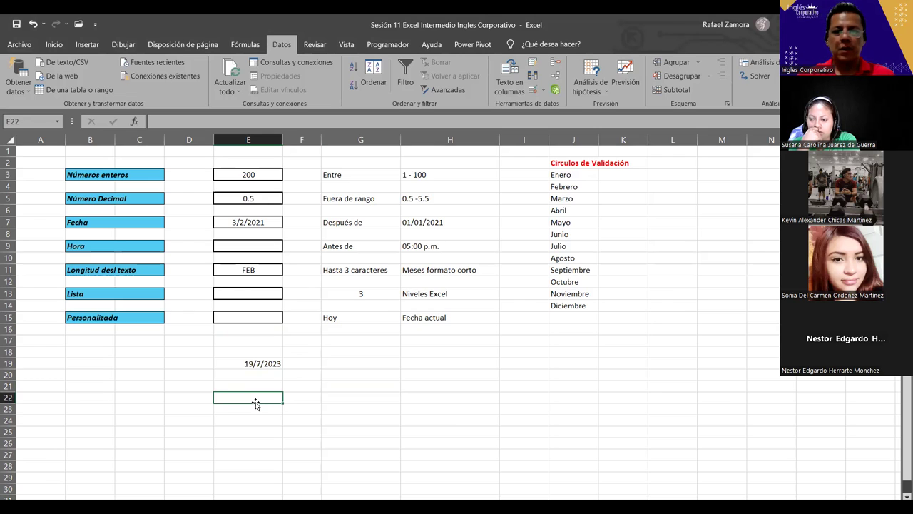
left_click(148, 396)
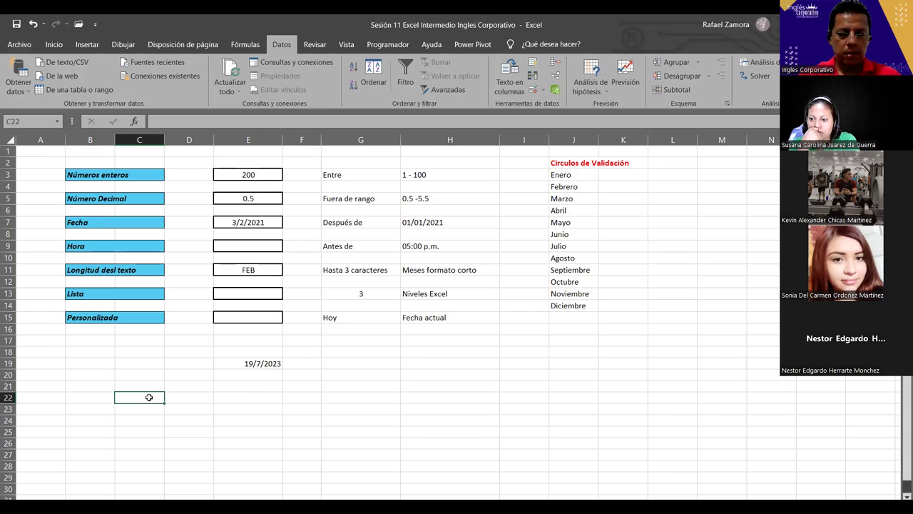
- Type ALO into both C22 and C23
type("ALO")
key("Return")
type("ALO")
key("Return")
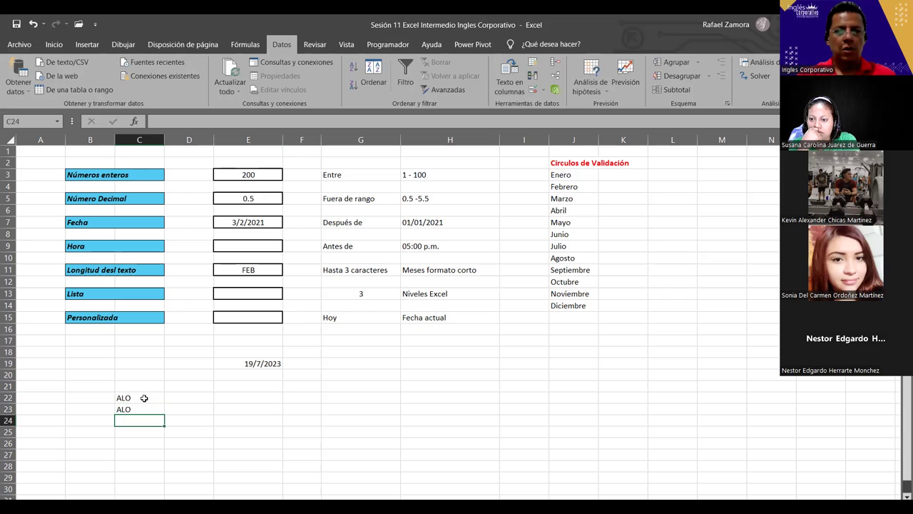
- Enter =C22=C23 in C26, which returns VERDADERO, and reopen it for editing
left_click(141, 440)
type("=")
key("Up")
key("Up")
key("Up")
key("Up")
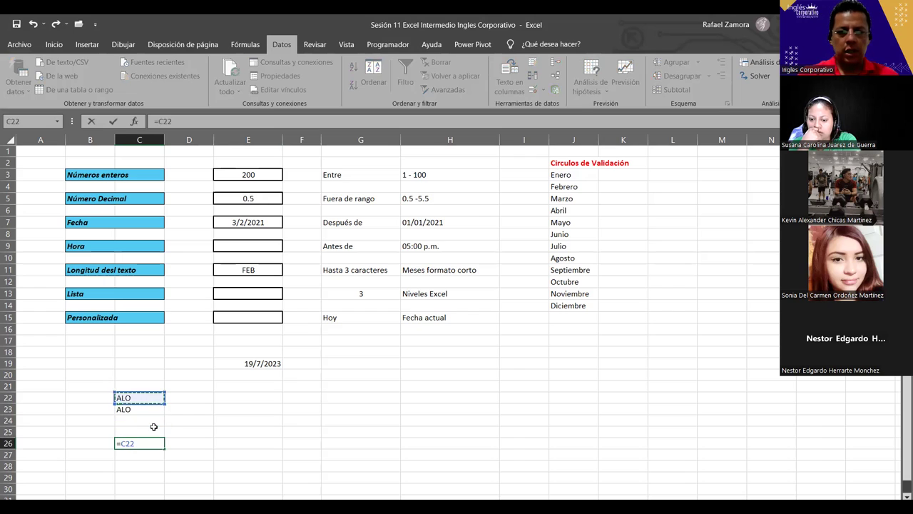
type("=")
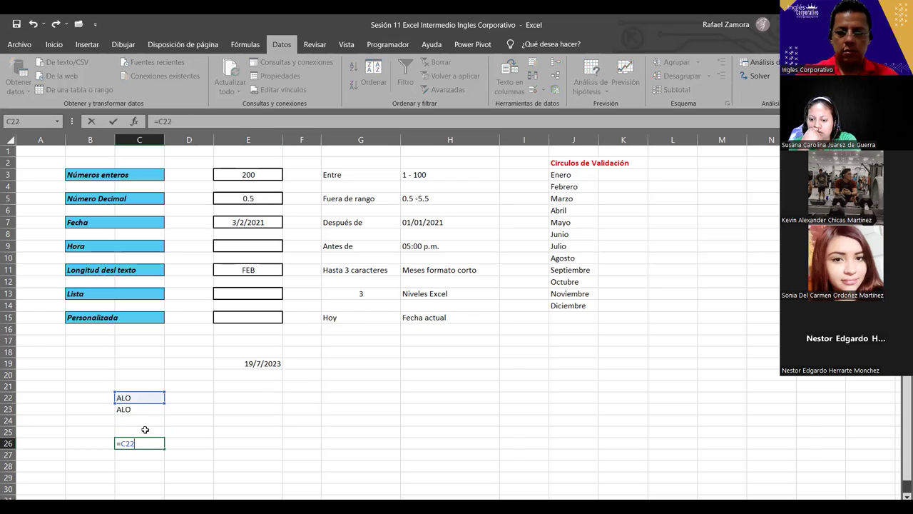
left_click(150, 408)
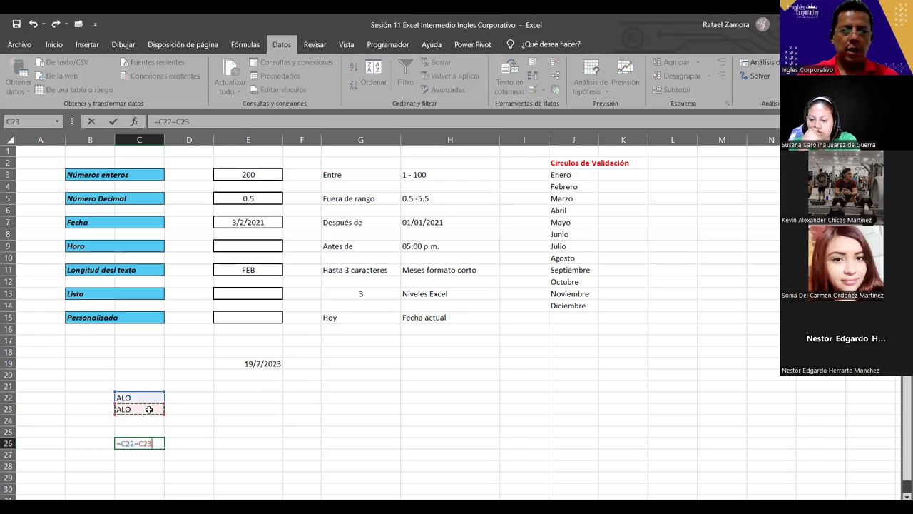
key("Return")
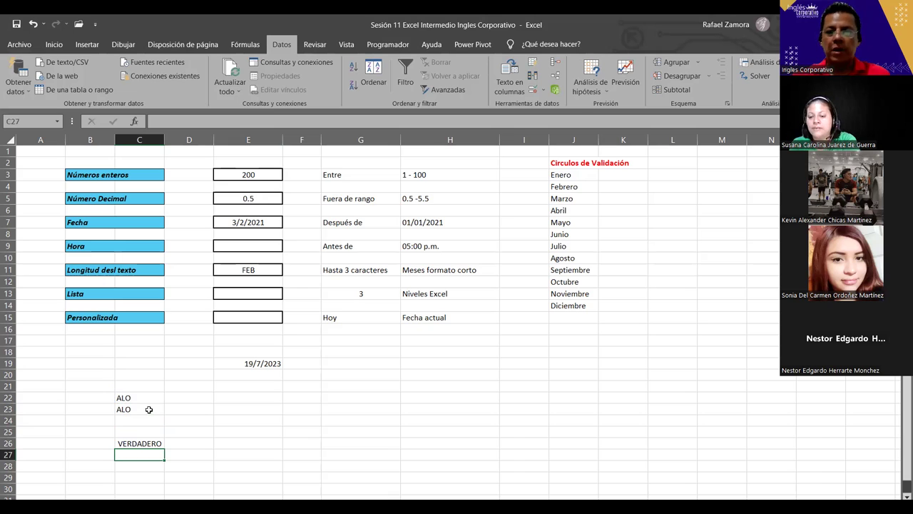
left_click(145, 443)
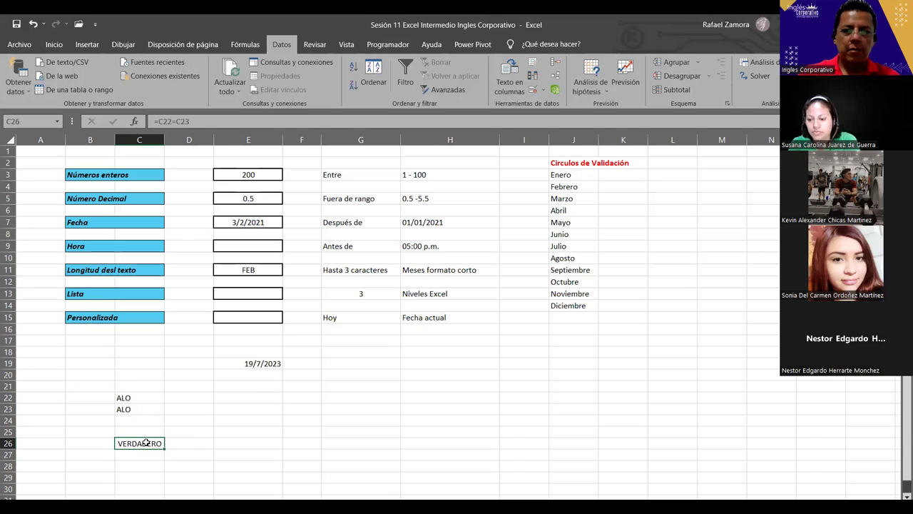
double_click(146, 443)
- Replace C26's formula with =IGUAL(C22,C23), returning VERDADERO, then reselect E15
key("Escape")
type("=")
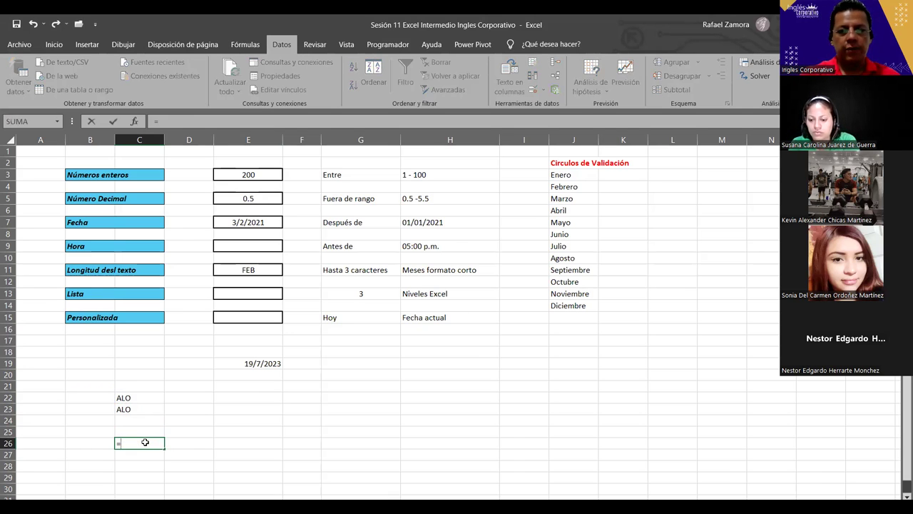
type("IGUAL(")
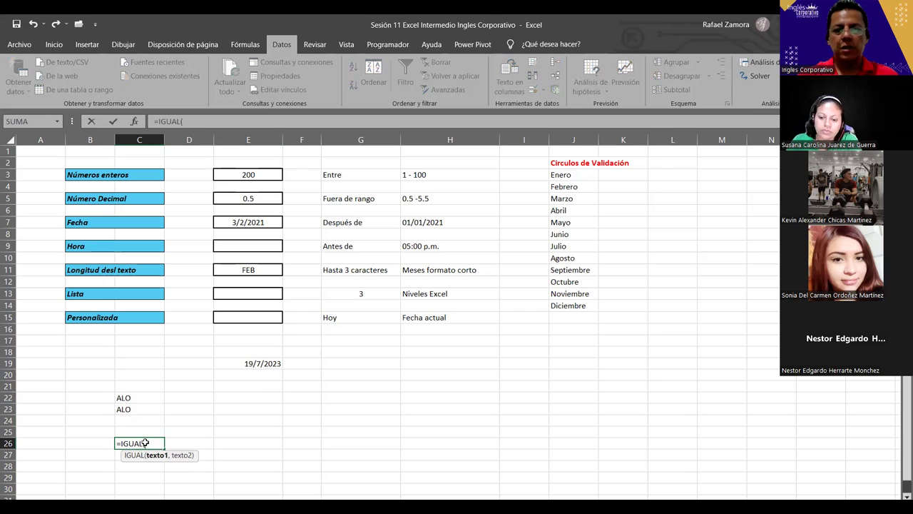
left_click(147, 401)
type(",")
left_click(142, 409)
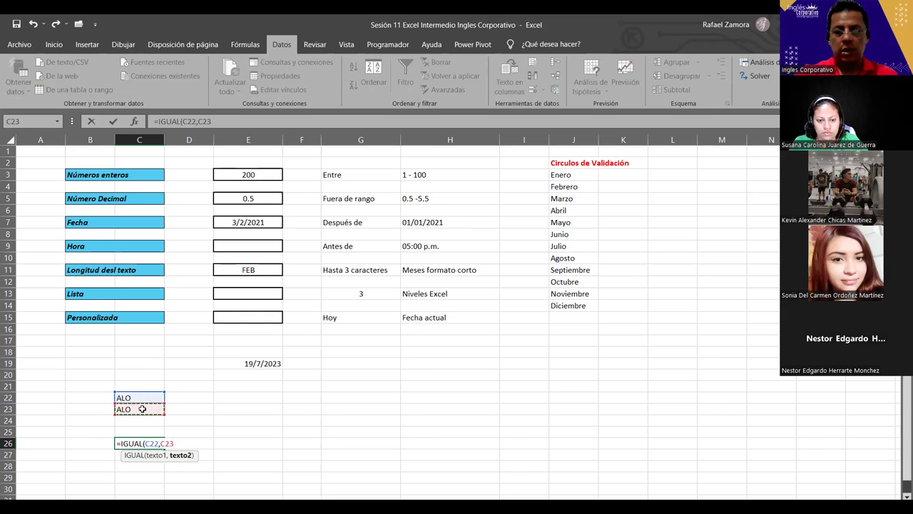
type(")")
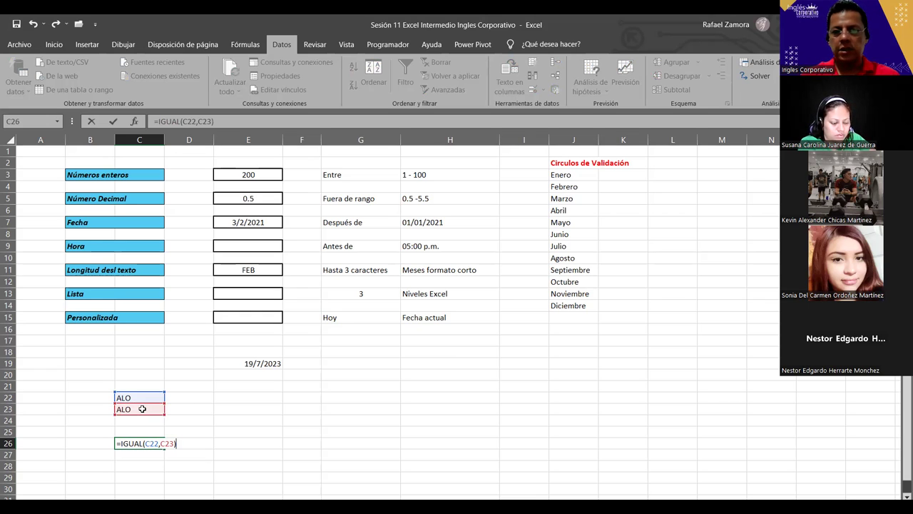
key("Return")
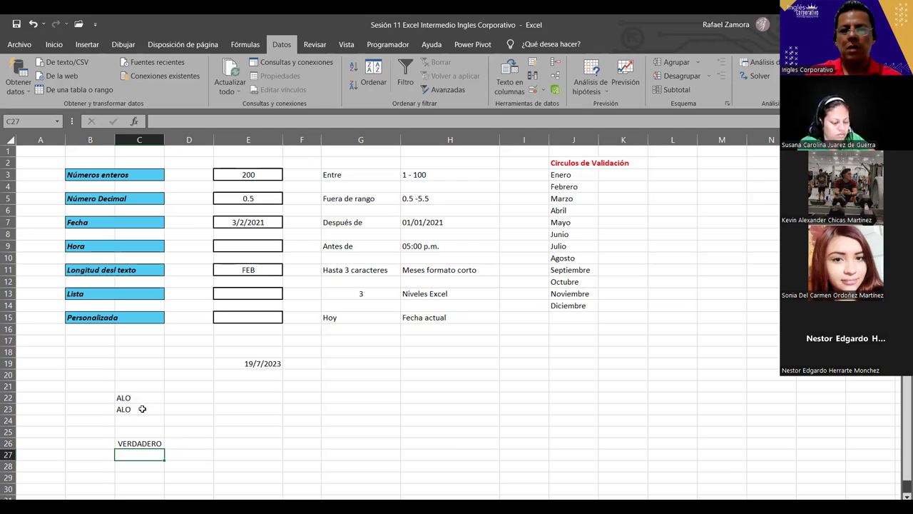
left_click(253, 318)
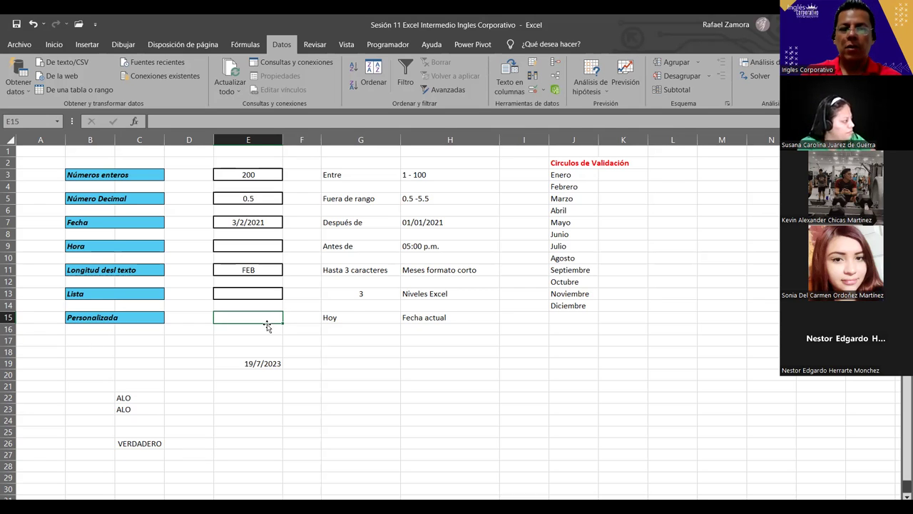
left_click(265, 361)
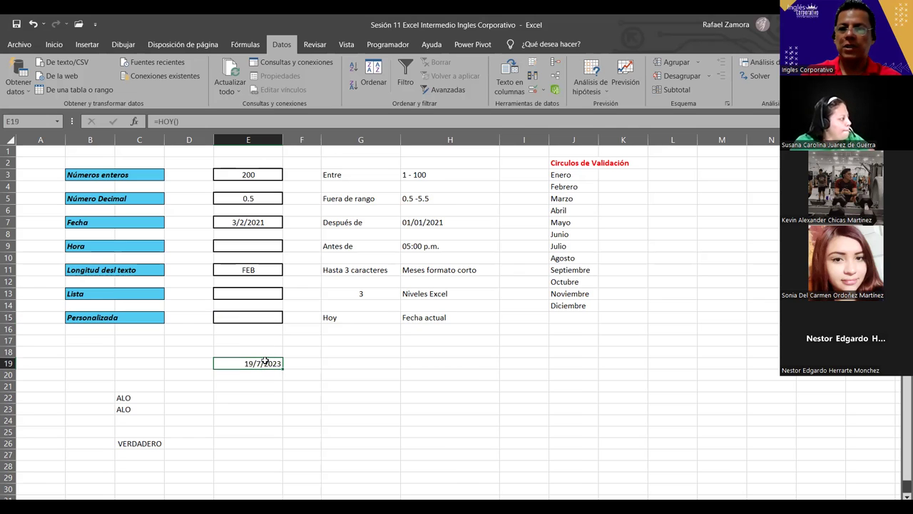
left_click(266, 320)
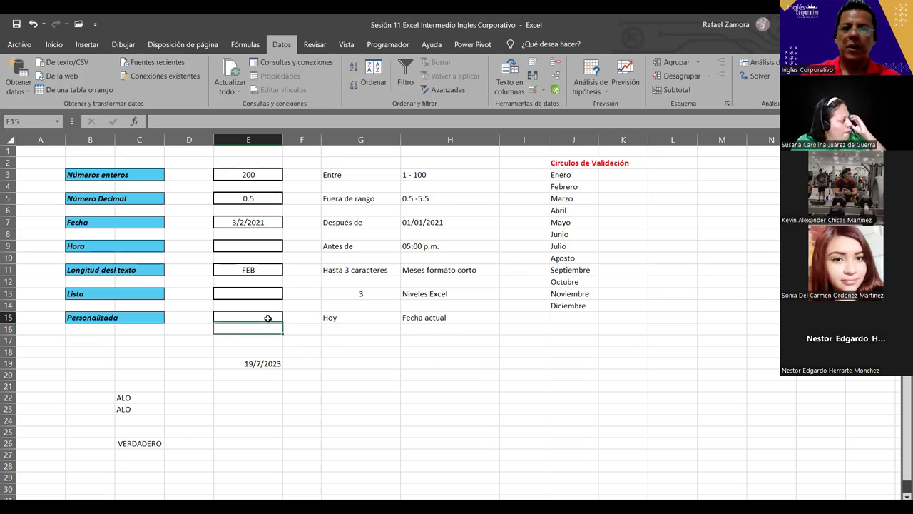
- Give E15 a Personalizada validation rule =IGUAL(E15,hoy()) so only today's date is accepted
left_click(533, 93)
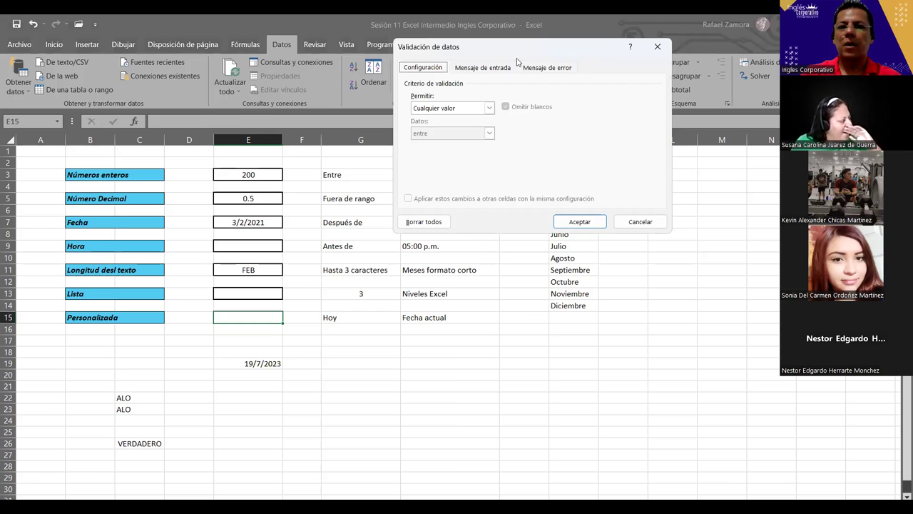
left_click(490, 109)
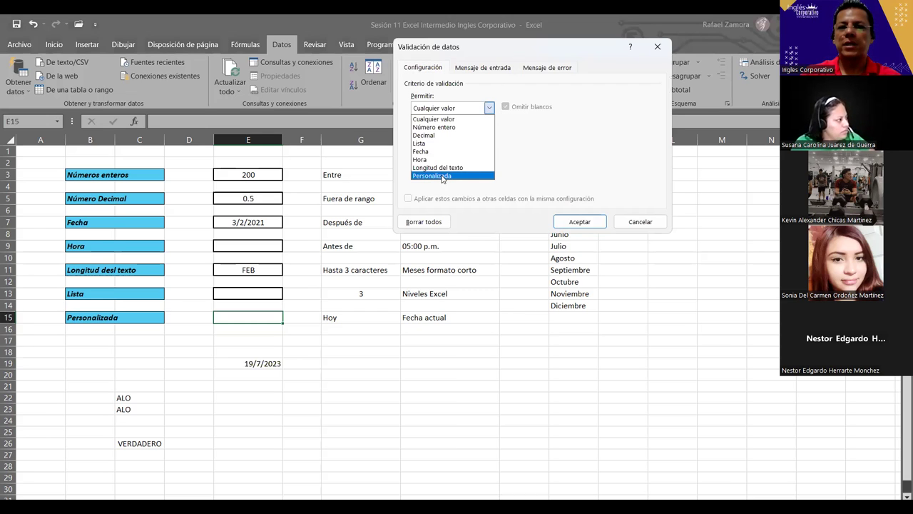
left_click(442, 176)
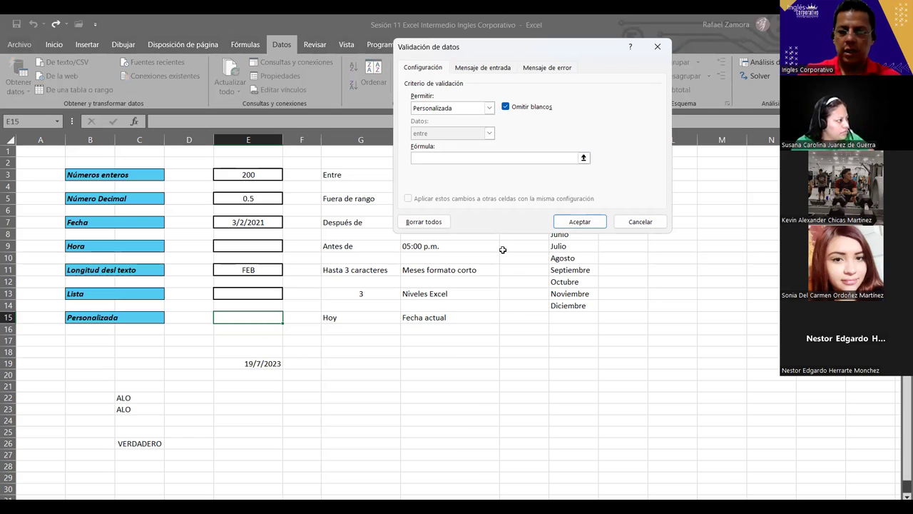
type("==")
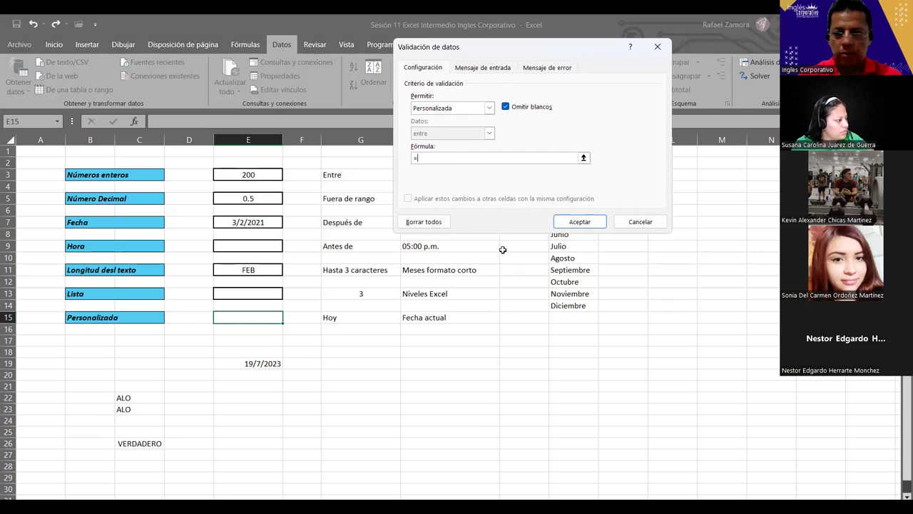
type("IGUAL(")
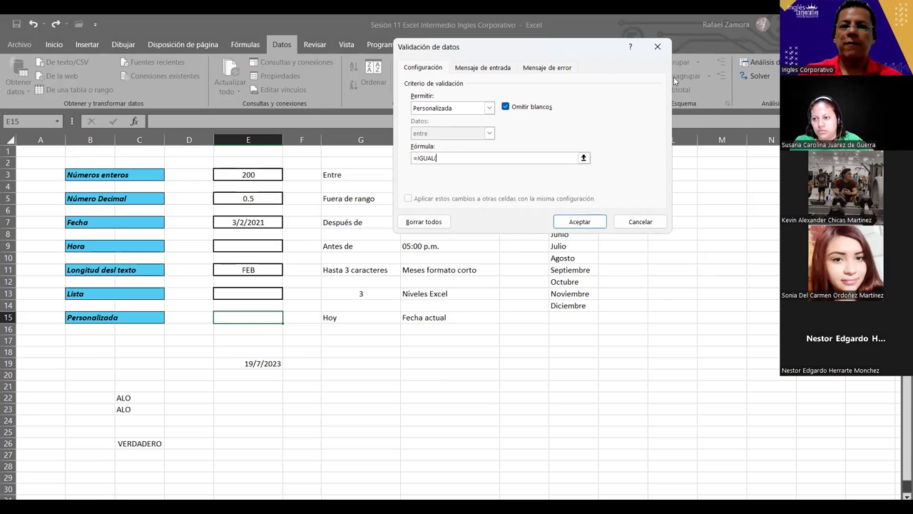
left_click(258, 314)
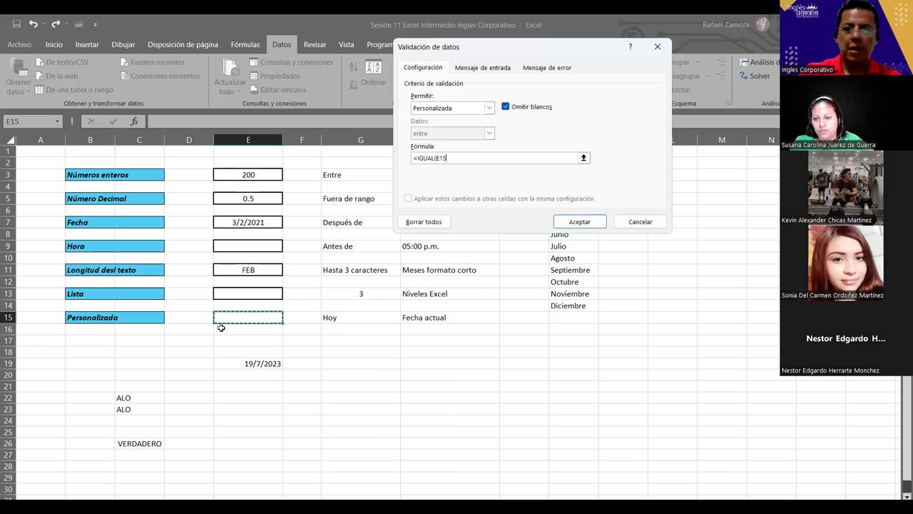
key("F2")
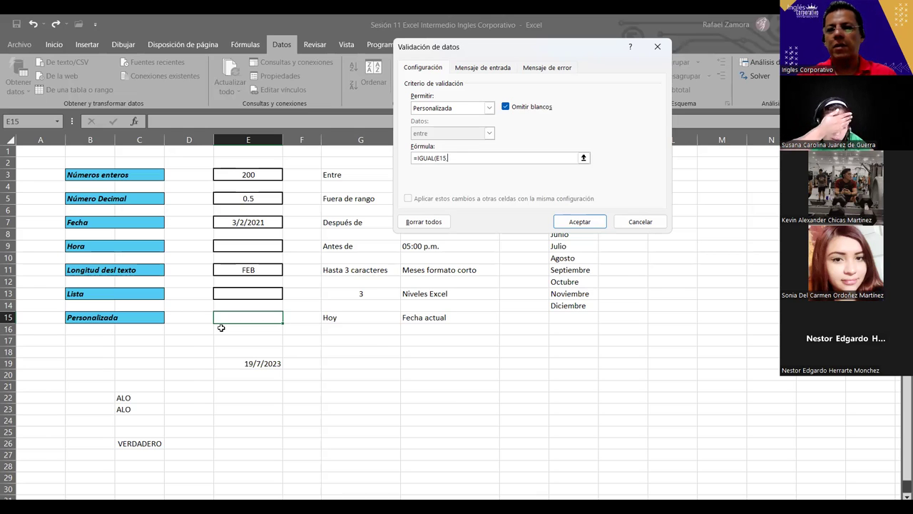
type(",hoy")
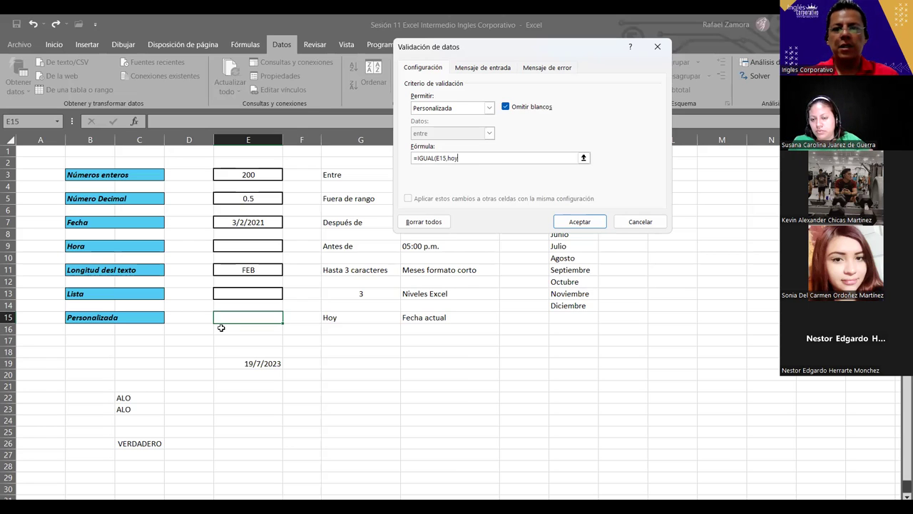
type("()")
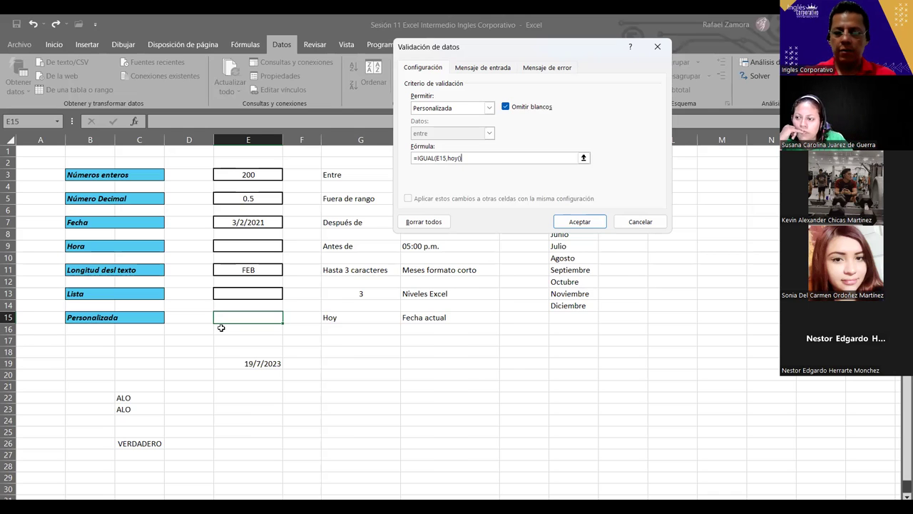
type(")")
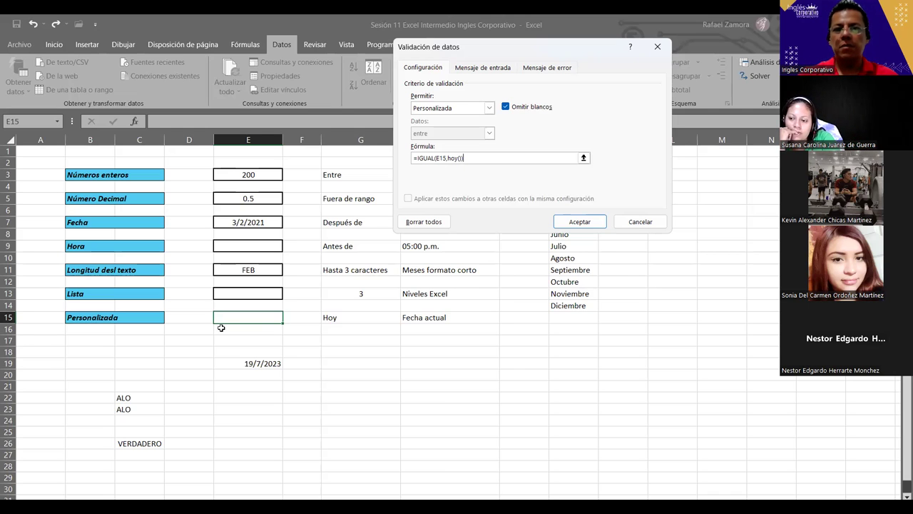
left_click(579, 222)
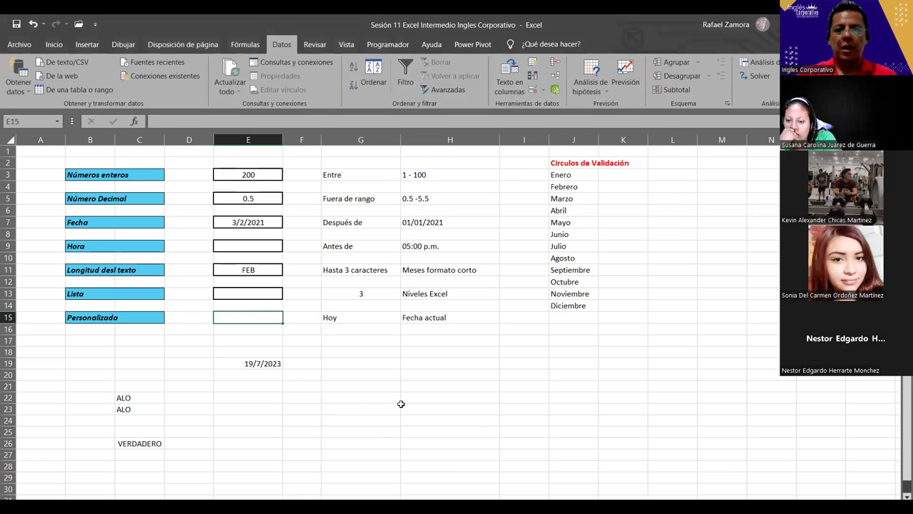
- Try 18/7/23 and 20/7/23 in E15, retrying after each rejection, then enter 19/7/2023
type("18/")
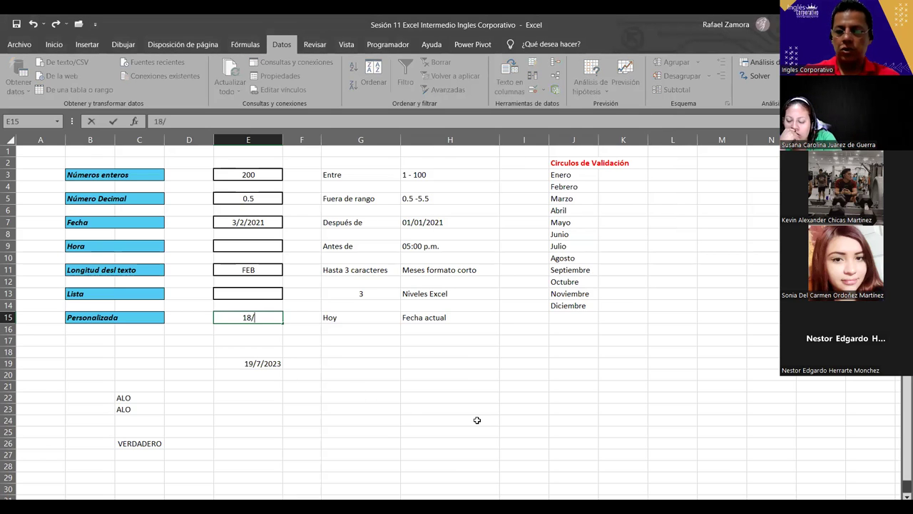
type("8")
key("BackSpace")
type("7/23")
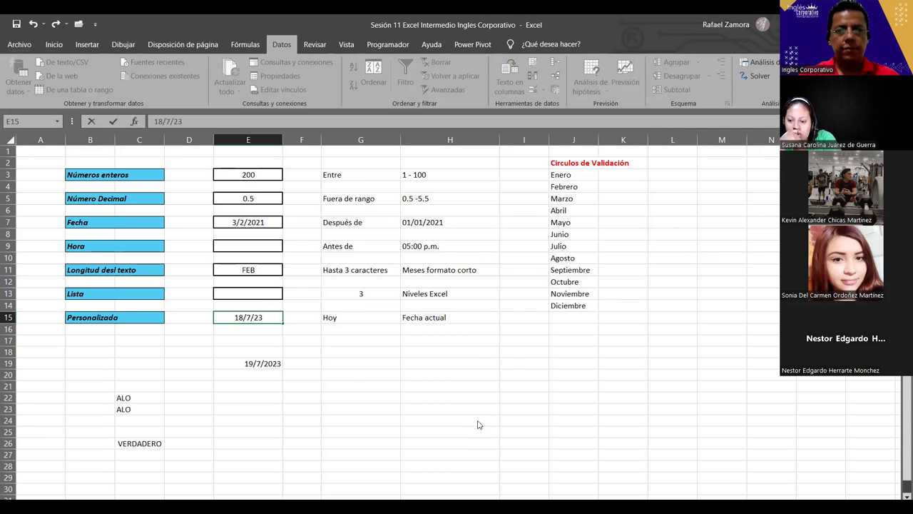
key("Return")
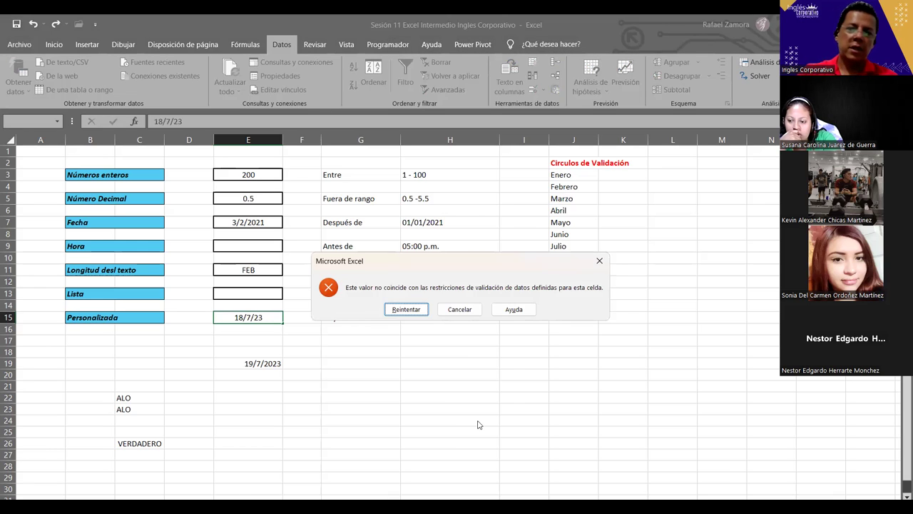
left_click(414, 310)
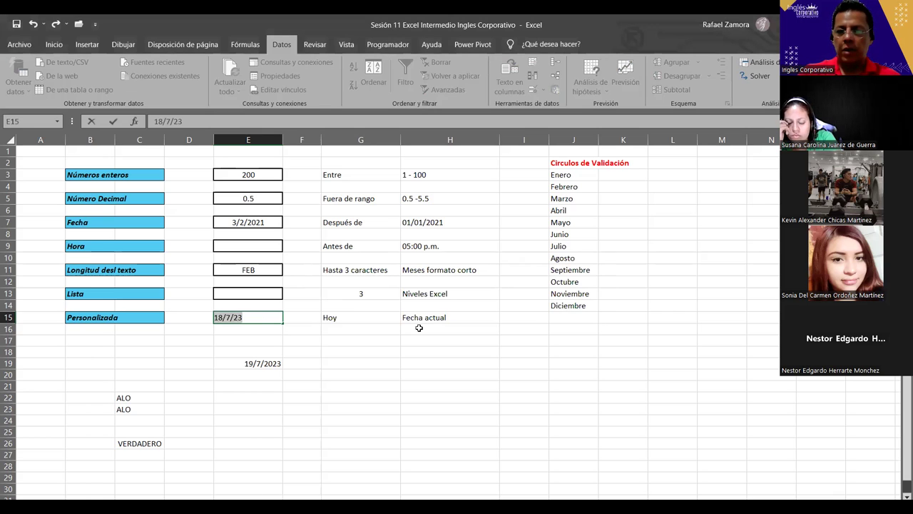
type("20/")
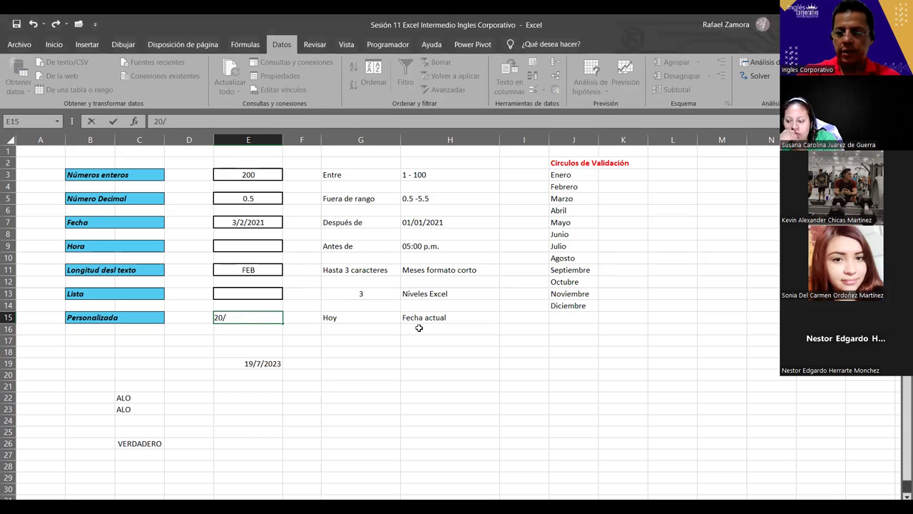
type("7/23")
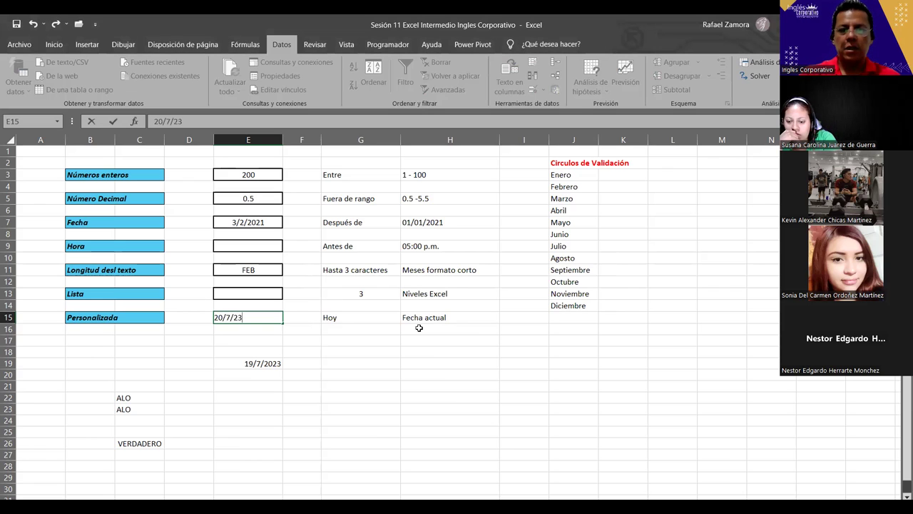
key("Return")
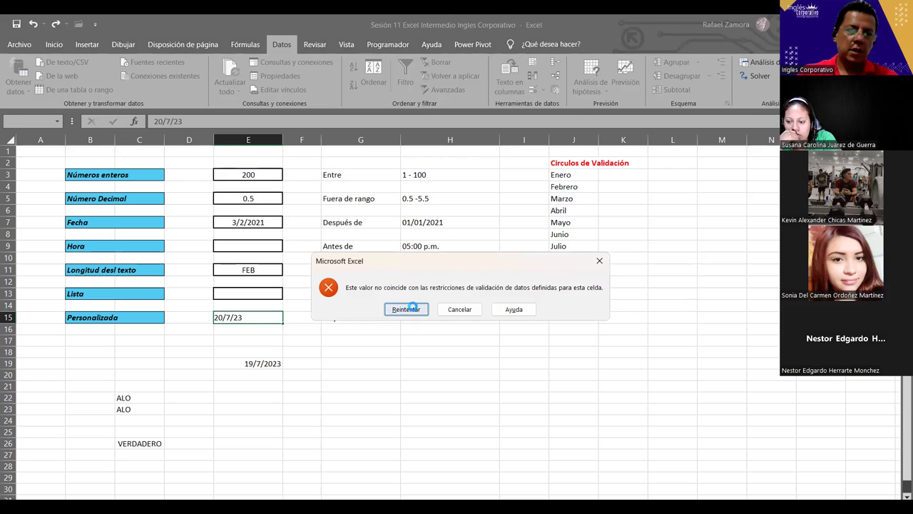
left_click(410, 308)
type("19/")
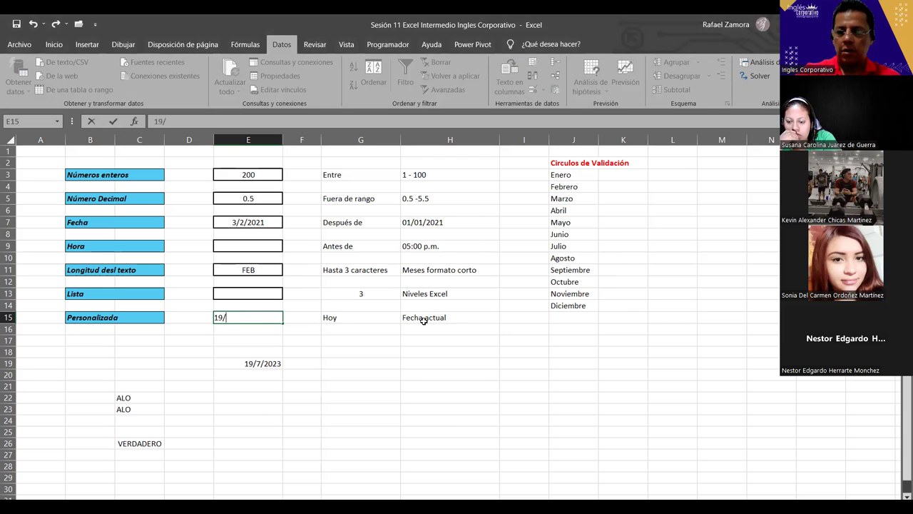
type("7/")
type("2023")
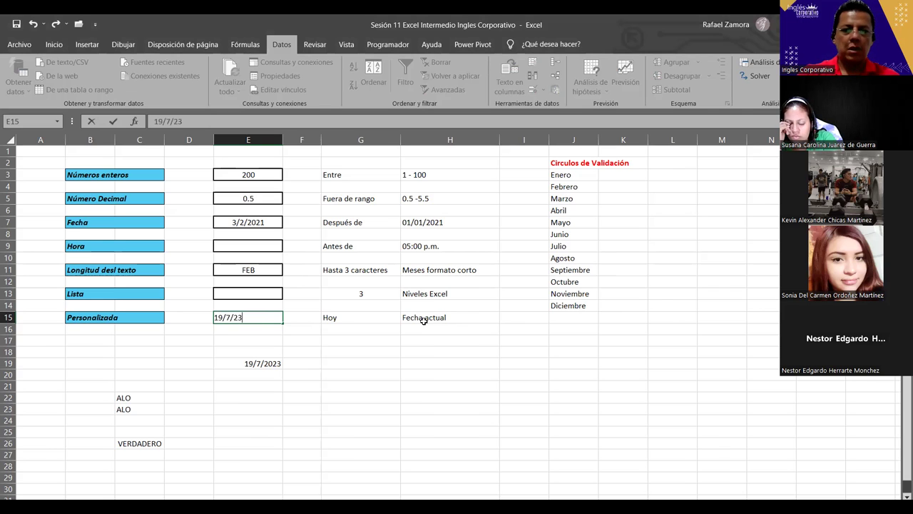
key("ctrl+Return")
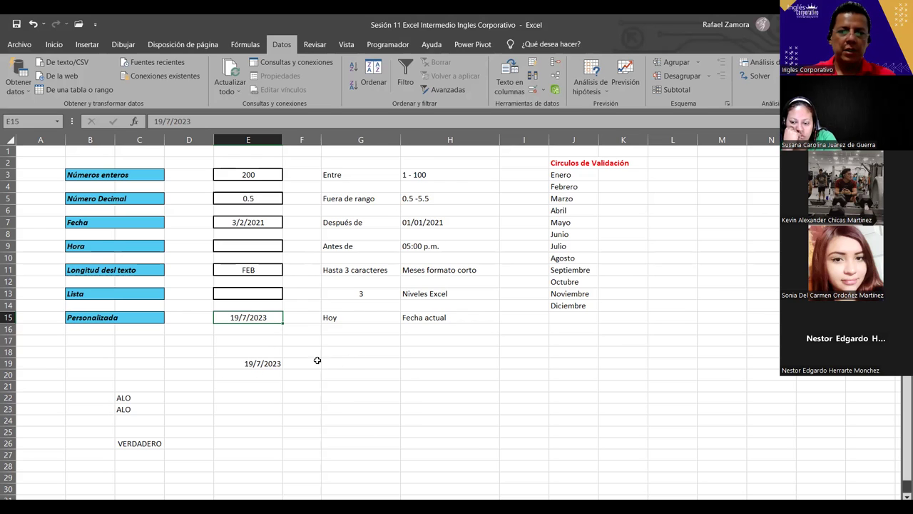
- Enter the date 19 in cell G19
left_click(353, 363)
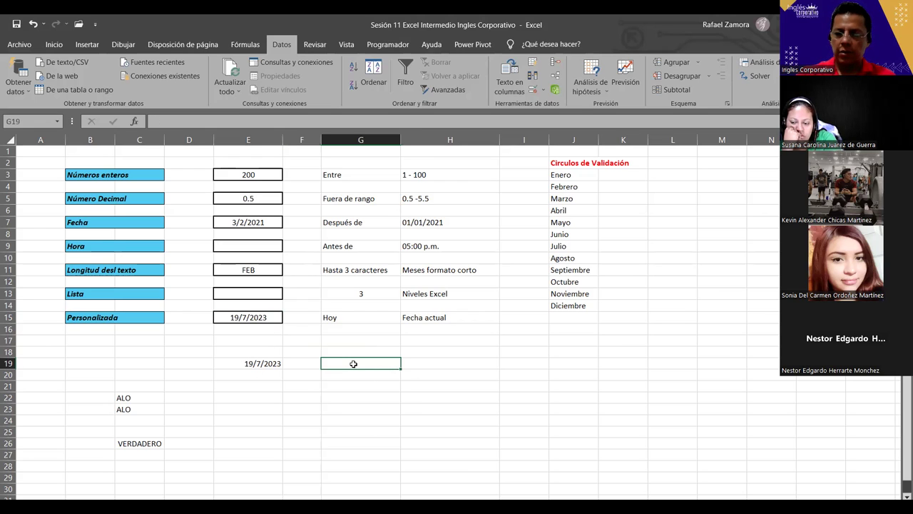
type("19-7-23")
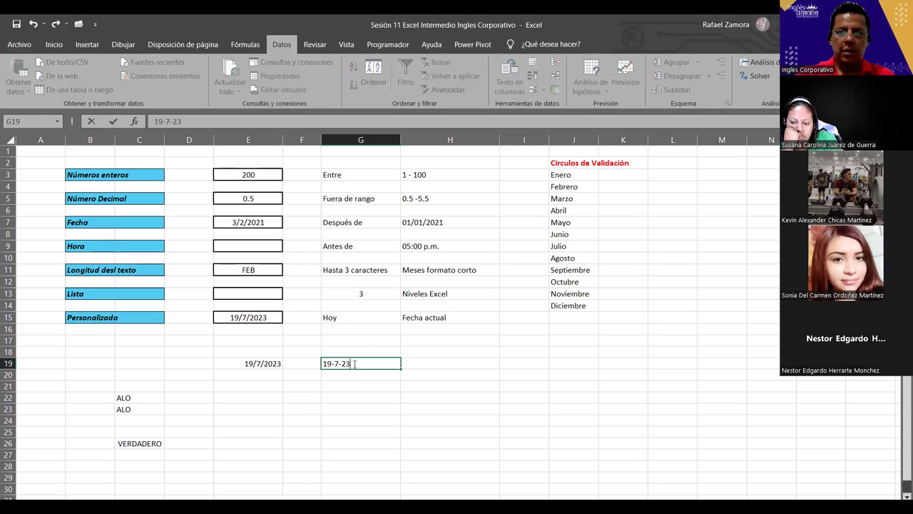
key("Return")
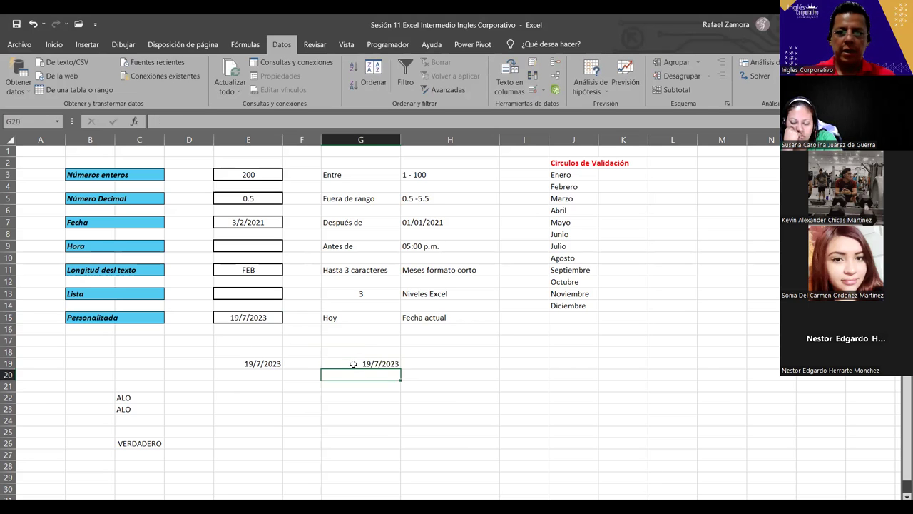
- Merge and centre cells E22 through G22
left_click_drag(267, 391, 366, 393)
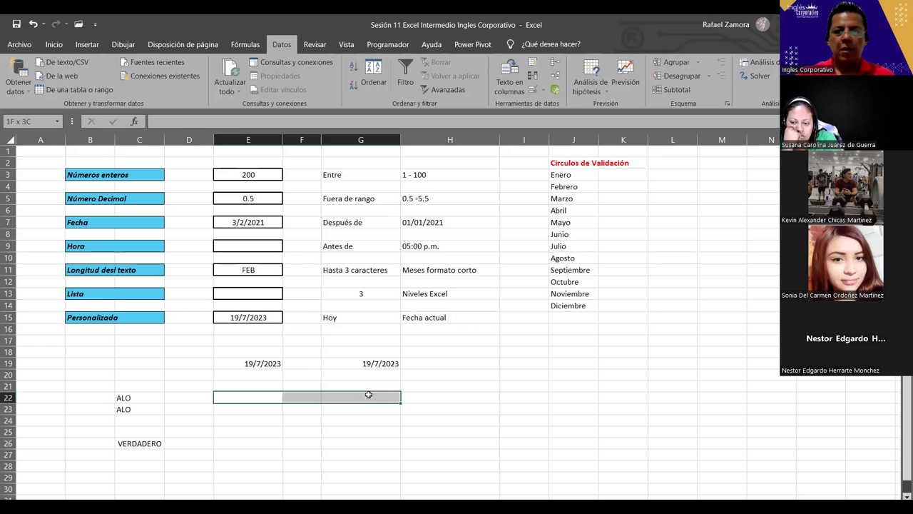
left_click(54, 45)
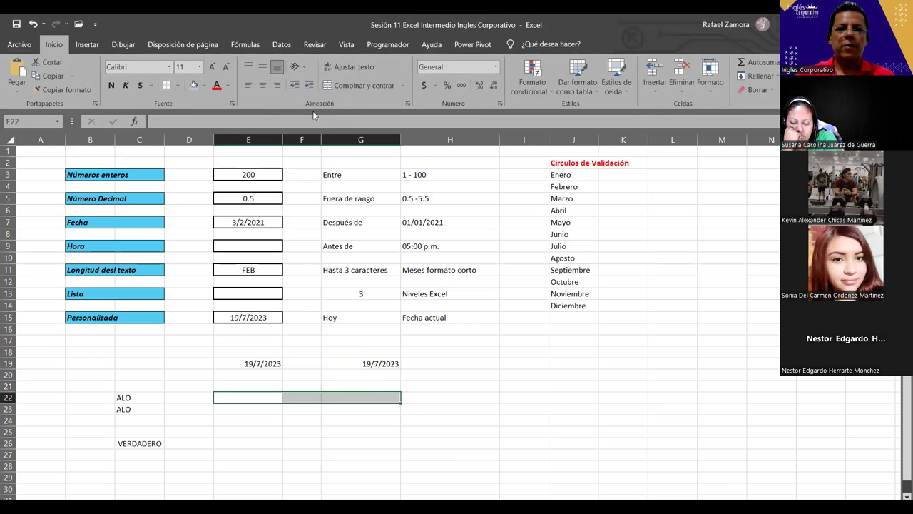
left_click(363, 85)
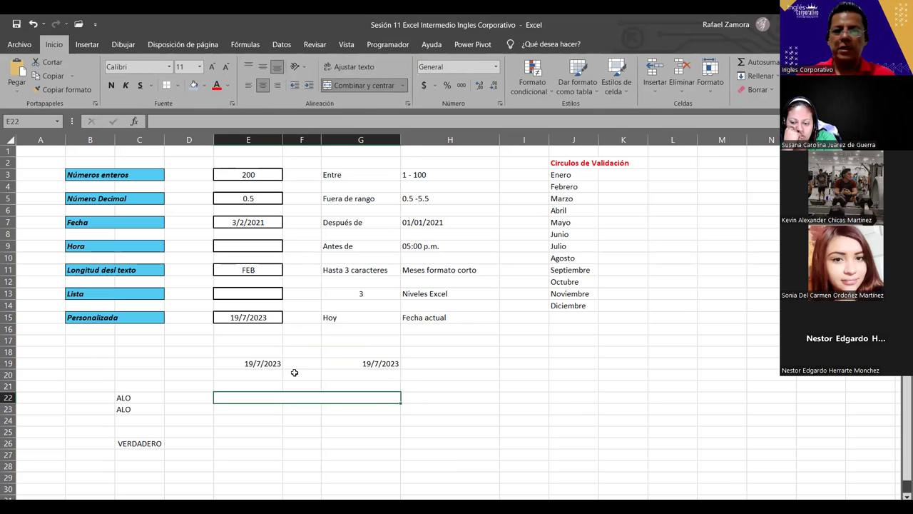
- Centre the dates in E19:G19, then select the merged E22 cell
left_click_drag(263, 364, 389, 363)
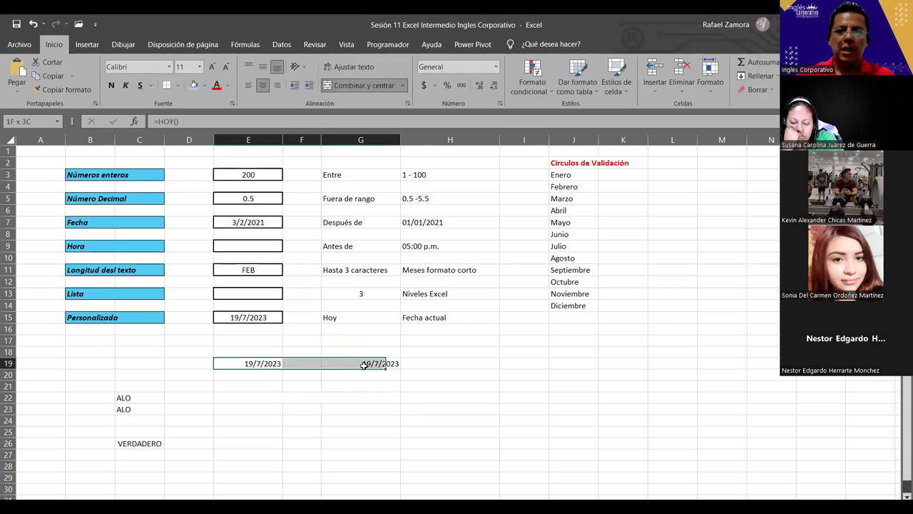
left_click(262, 85)
left_click(258, 399)
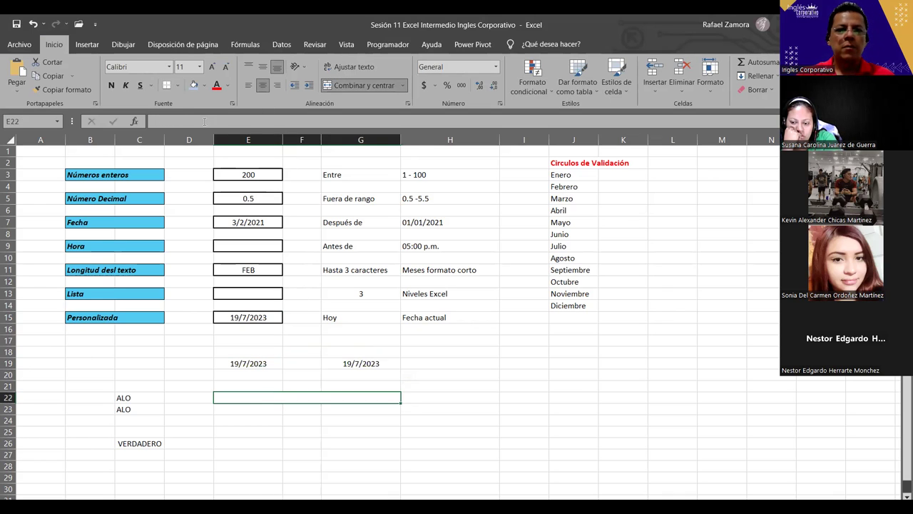
left_click(319, 392)
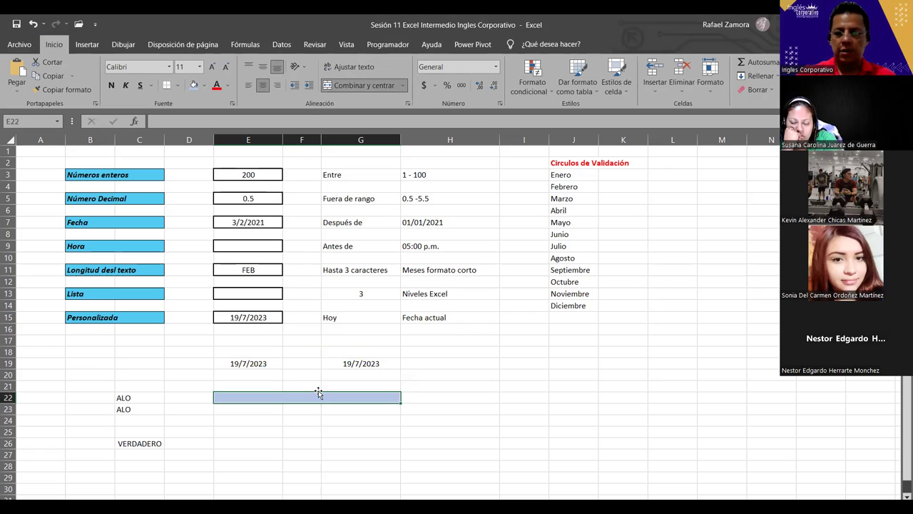
- Enter =IGUAL(E19,HOY()) in merged E22 to compare E19 with today
type("=")
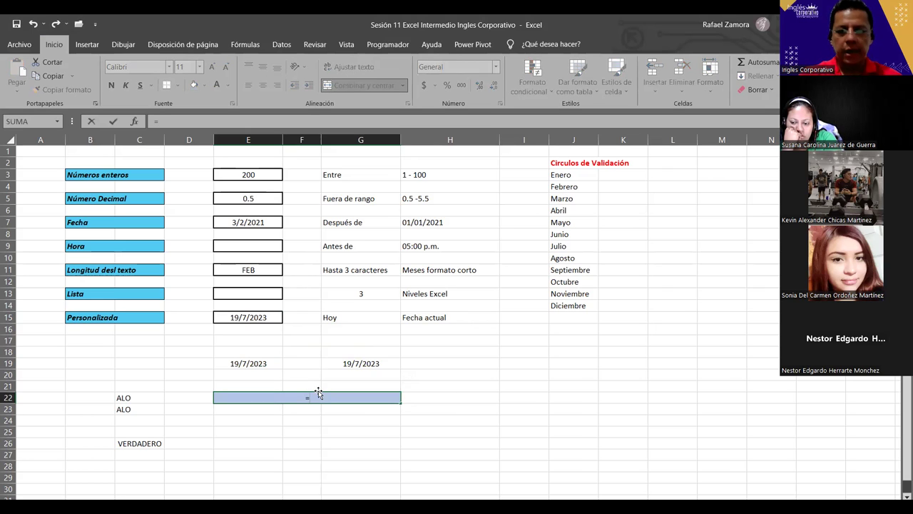
type("igua")
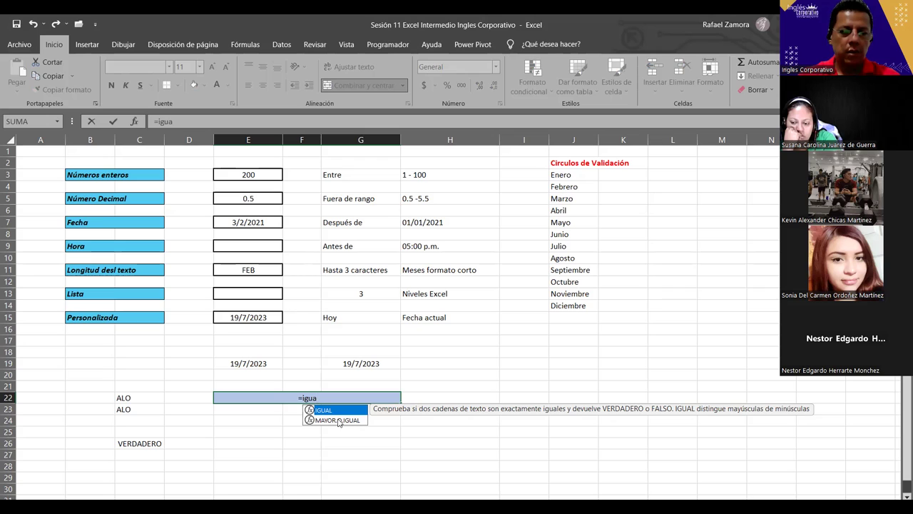
key("Tab")
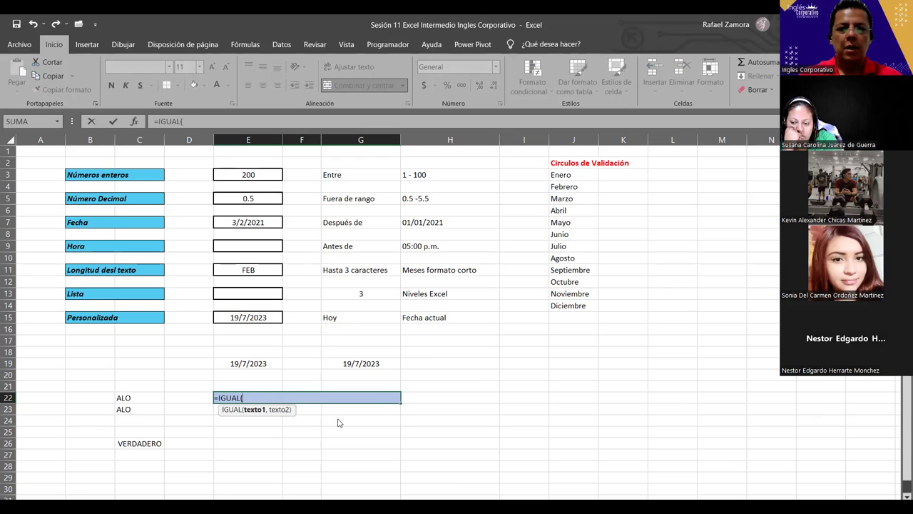
left_click(265, 362)
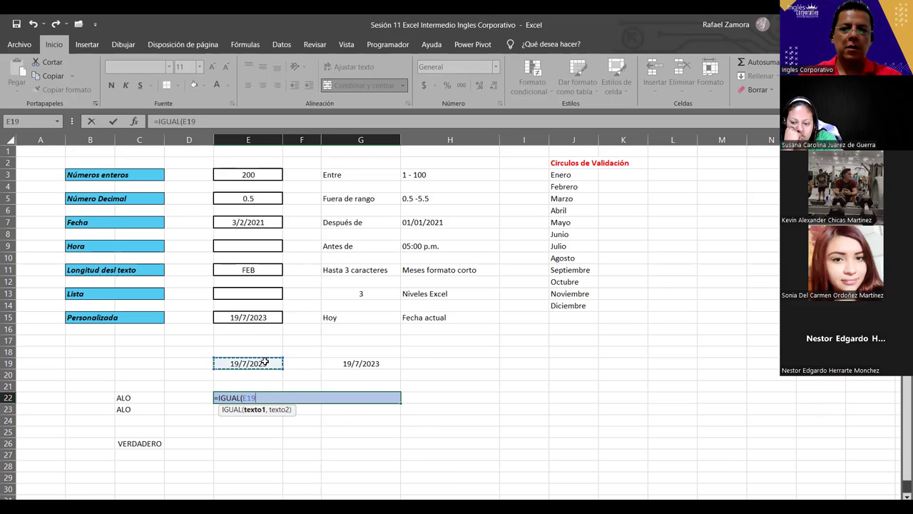
type(",")
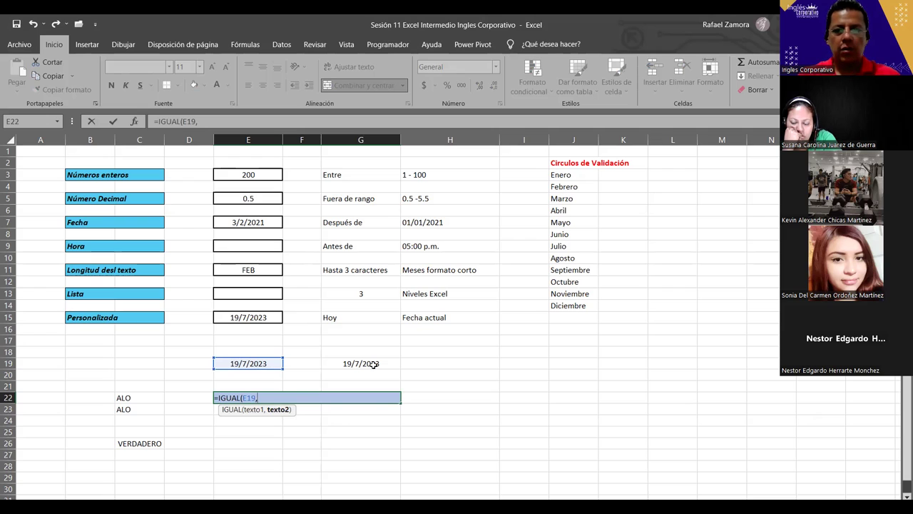
type("hoy")
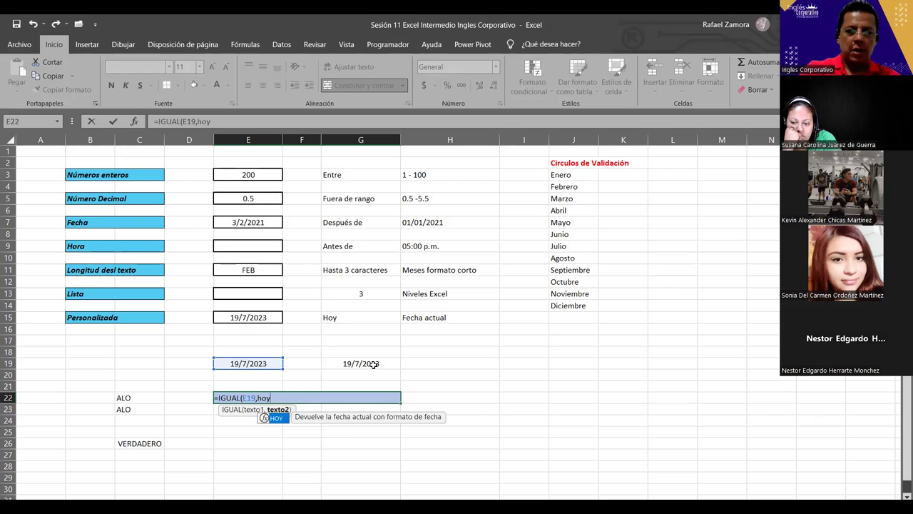
type("()")
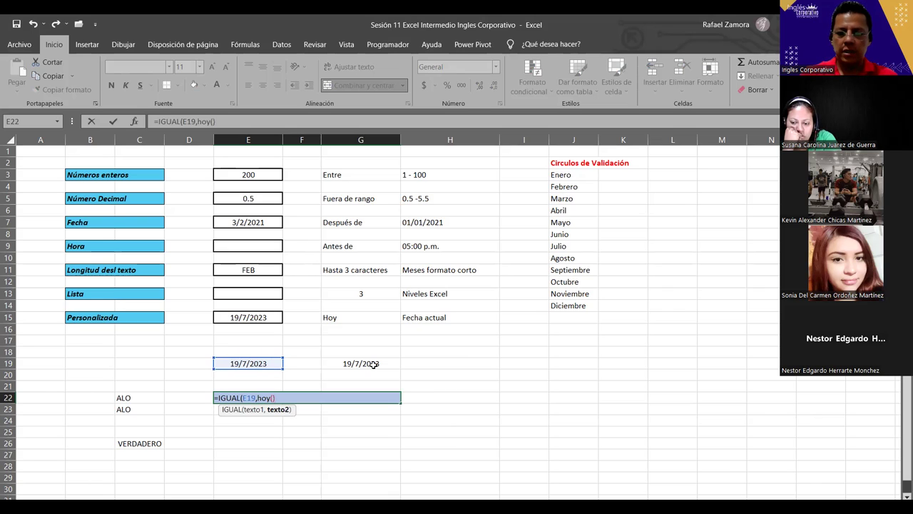
type(")")
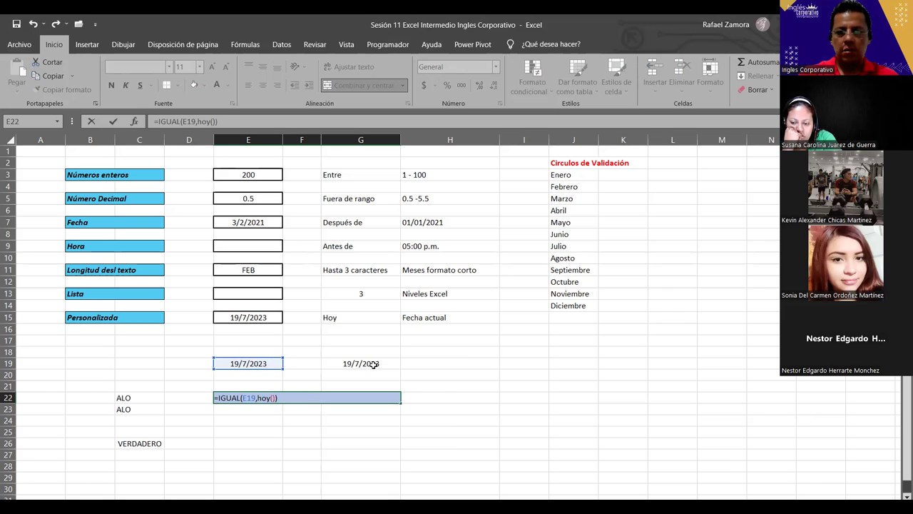
key("Return")
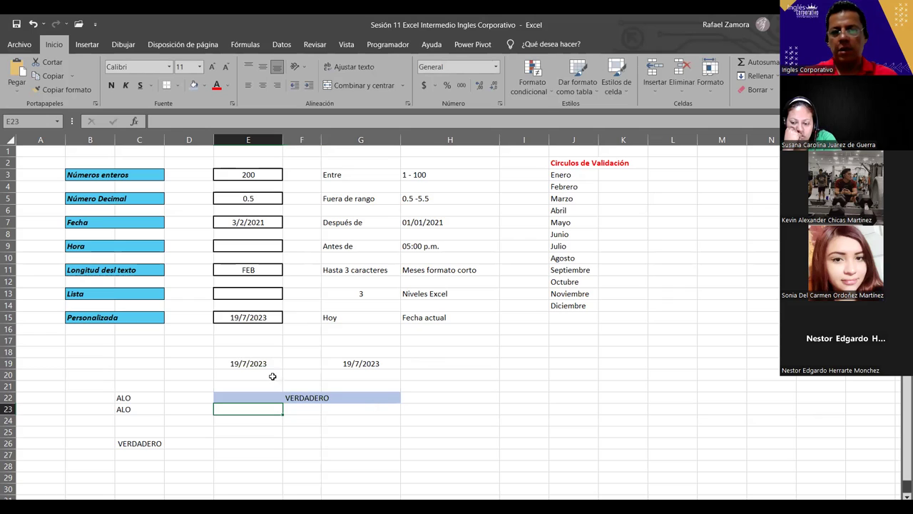
- Change E19 to 17-7-23 and then 21/7/2023 so E22 shows FALSO
left_click(266, 366)
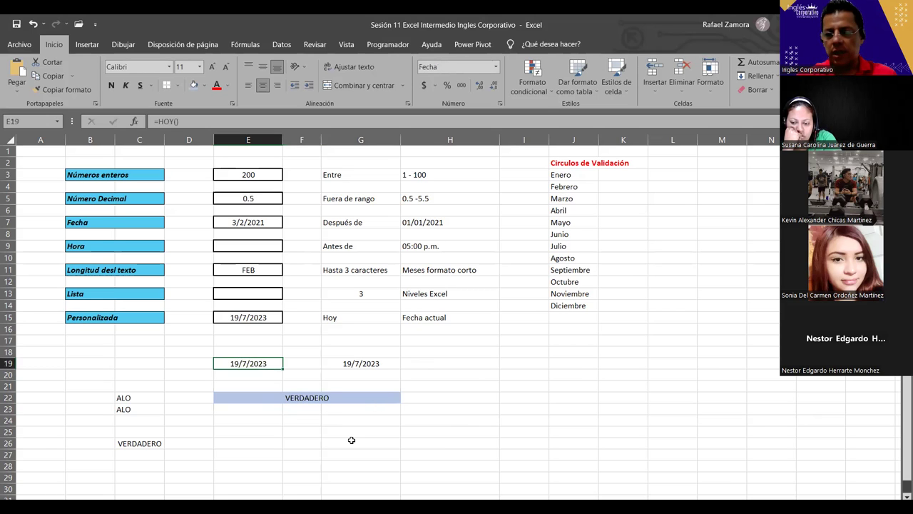
type("17-7-23")
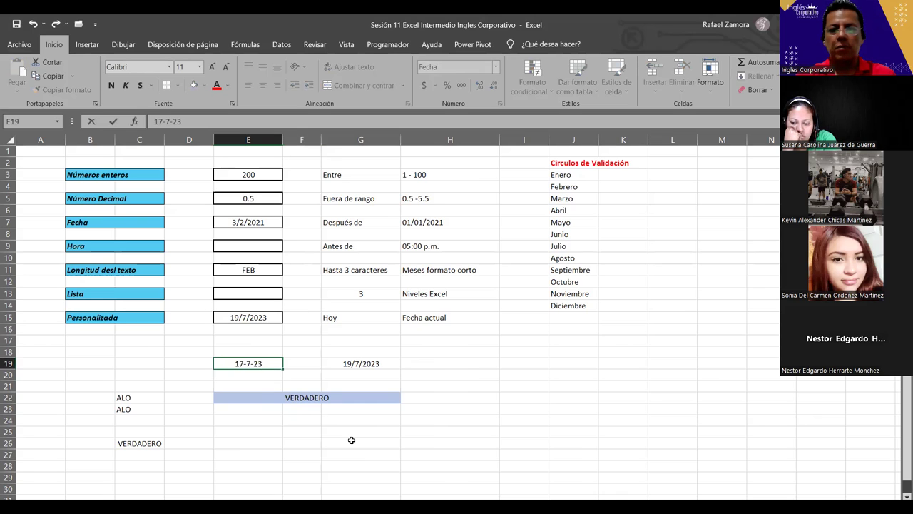
key("Return")
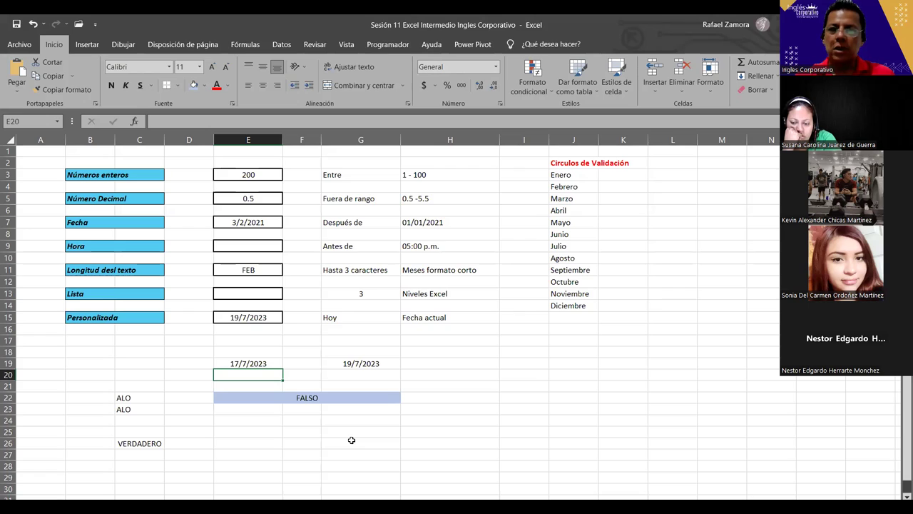
key("Up")
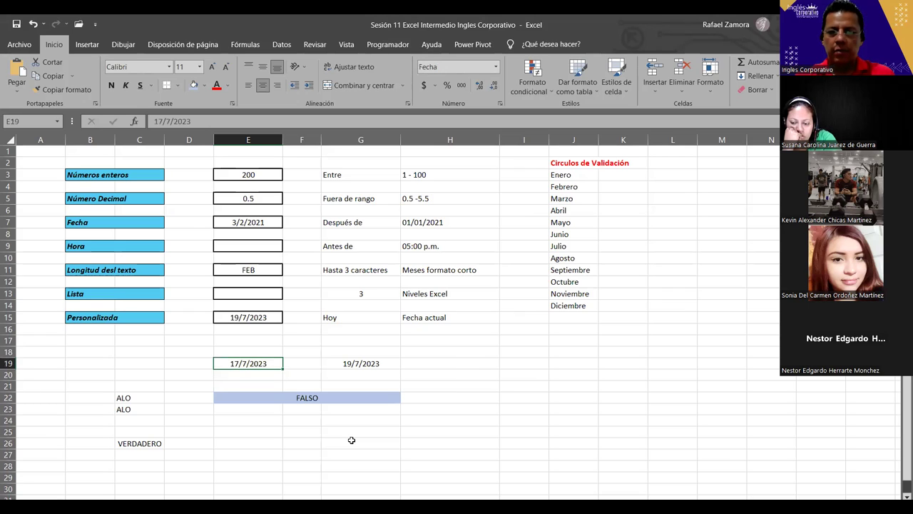
type("21")
type("/7/2023")
key("Return")
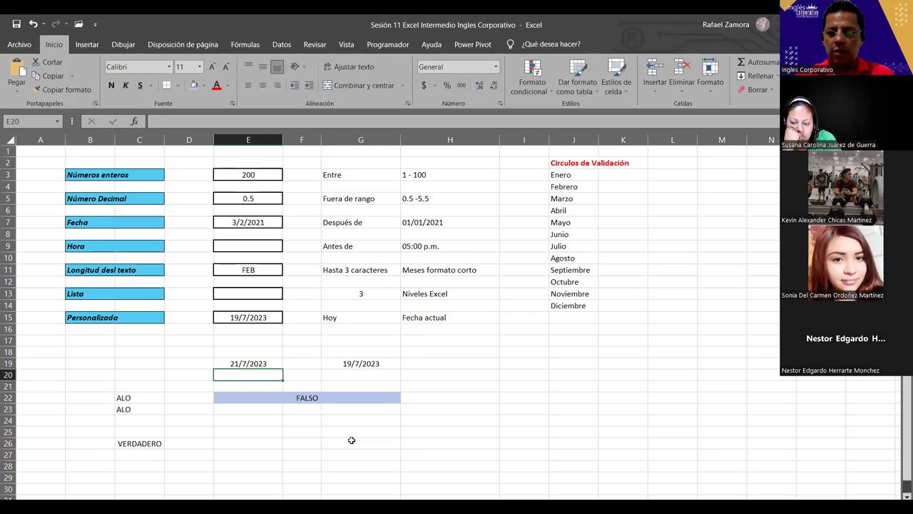
- Restore 19/7/2023 in E19 so E22 reads VERDADERO, then move to the Valid_Person1 sheet
key("Up")
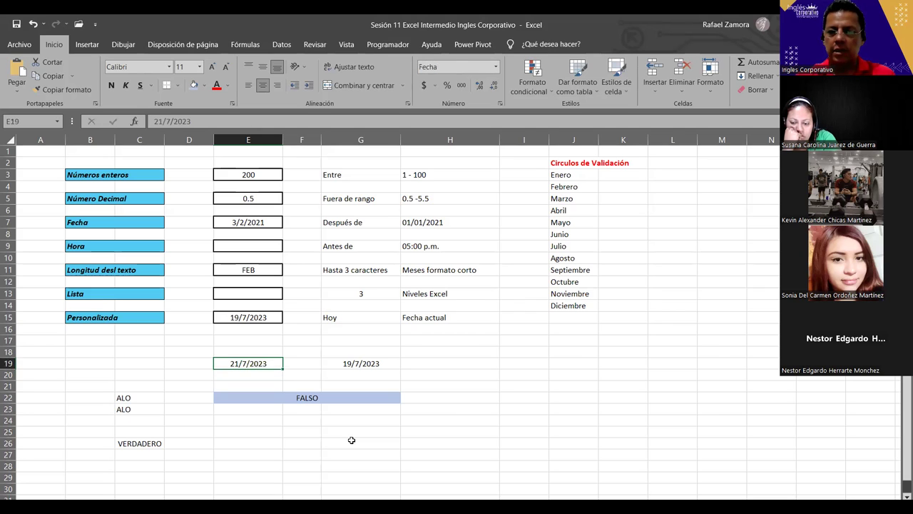
type("19/7/")
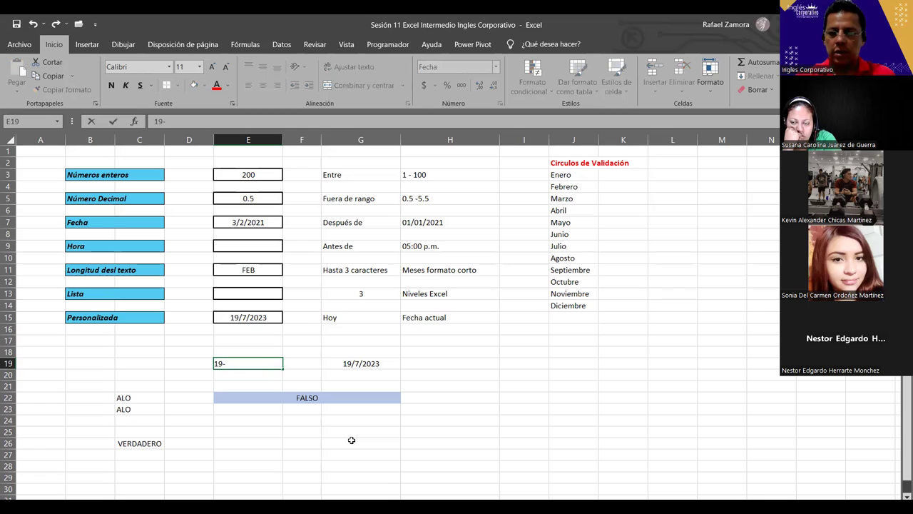
type("2023")
key("Return")
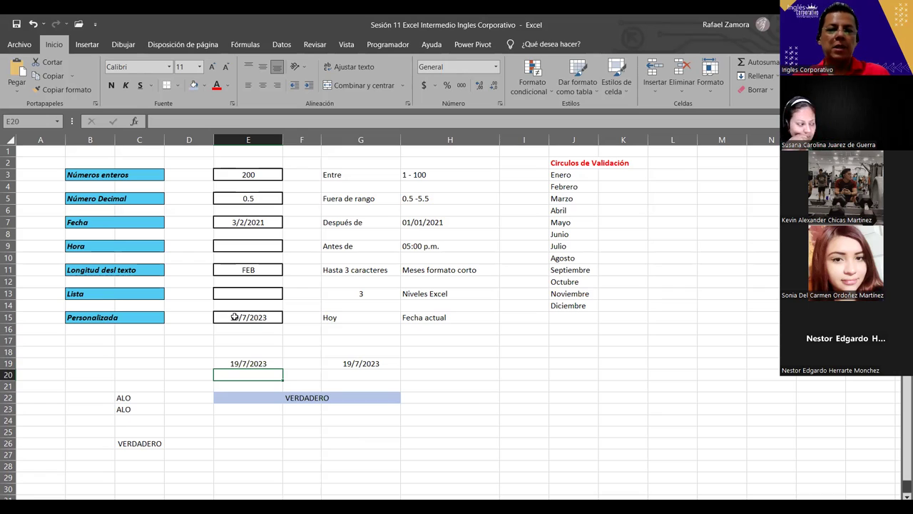
left_click(329, 395)
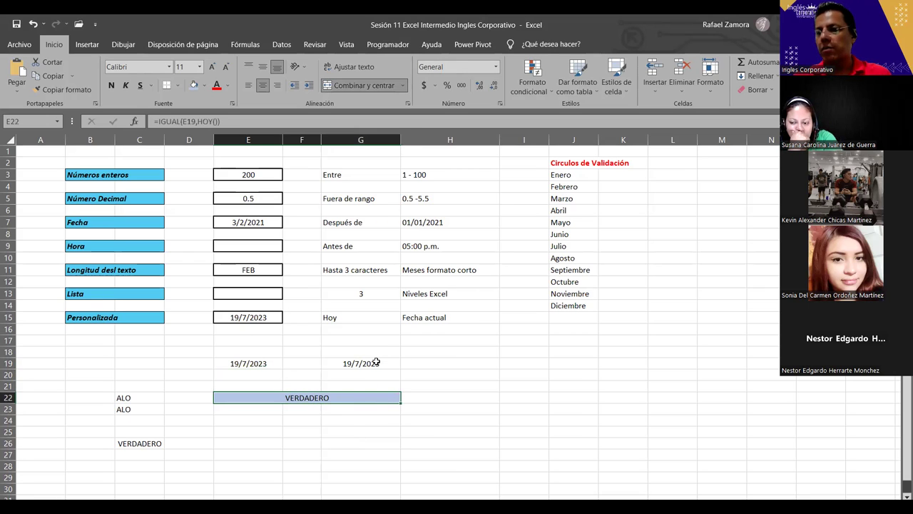
left_click(576, 433)
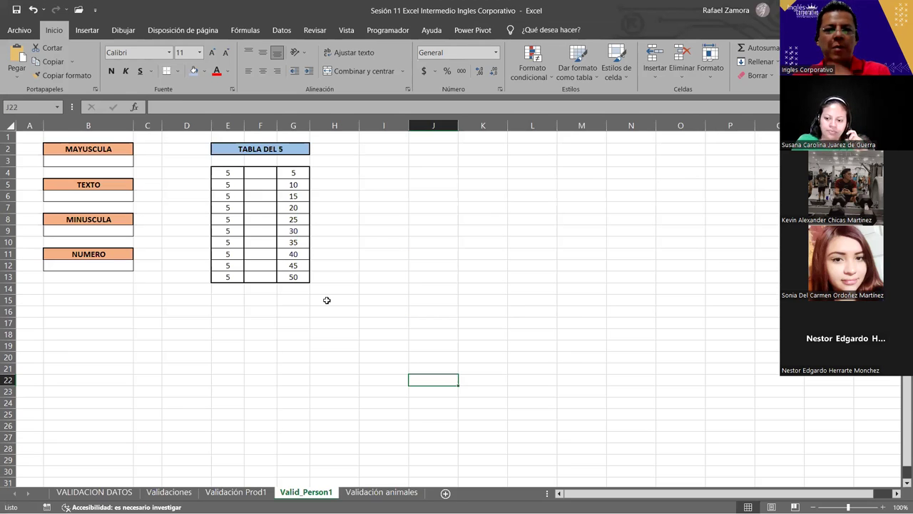
- Select the Mayúscula input cell B3 and zoom the sheet in to 130%
left_click(95, 163)
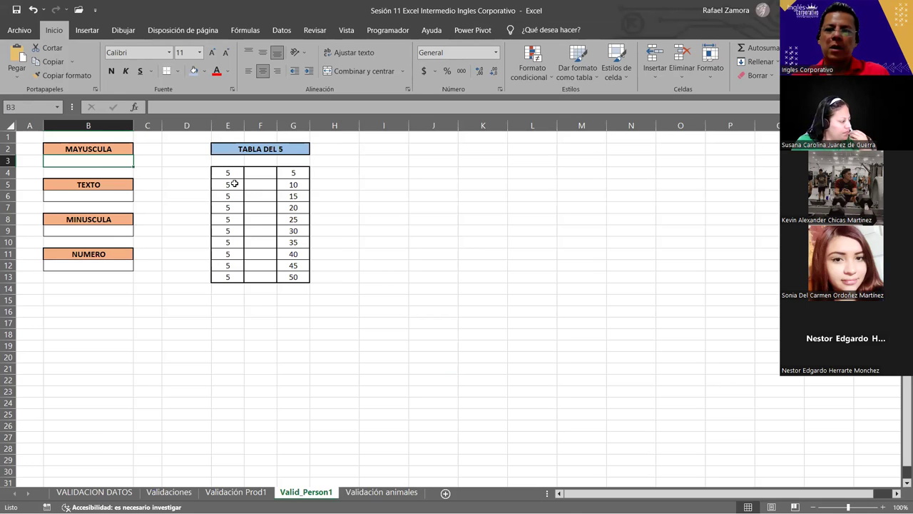
scroll(136, 304, "up", 1)
scroll(136, 304, "up", 1)
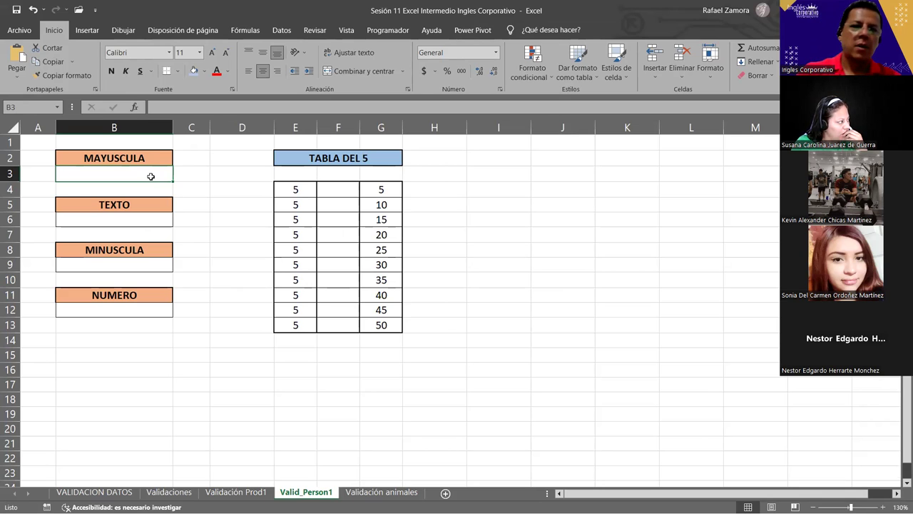
- Set B3's data validation to allow Personalizada entries
left_click(281, 30)
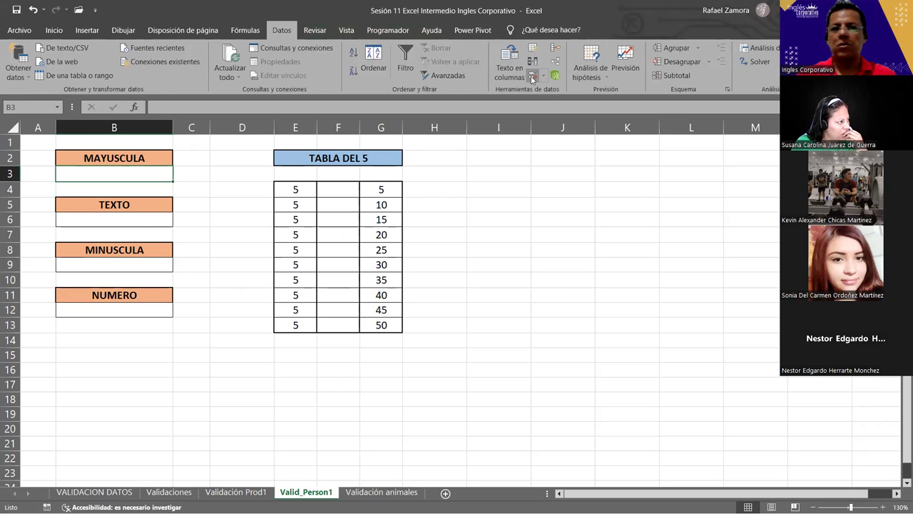
left_click(531, 77)
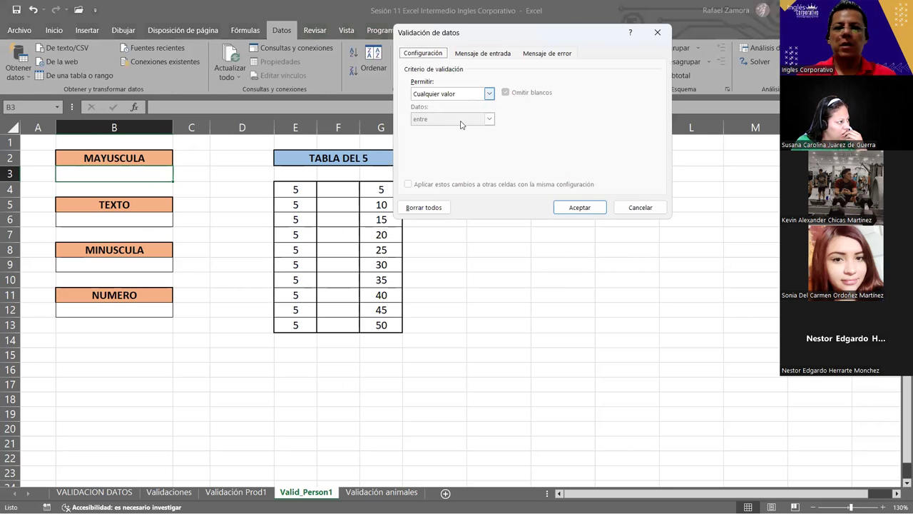
left_click(468, 95)
left_click(453, 162)
left_click(446, 144)
- Enter the validation formula =IGUAL(B3,MAYUSC(B3)) and confirm the rule
type("=")
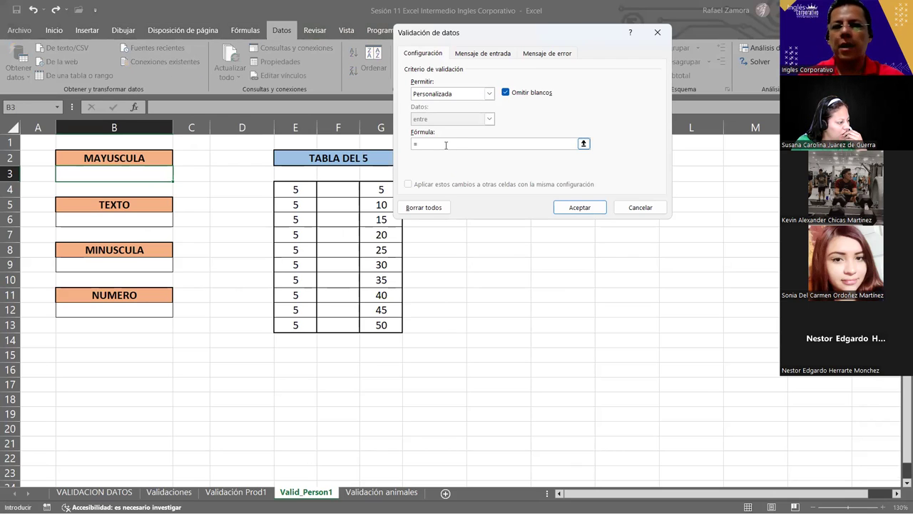
type("IGUAL")
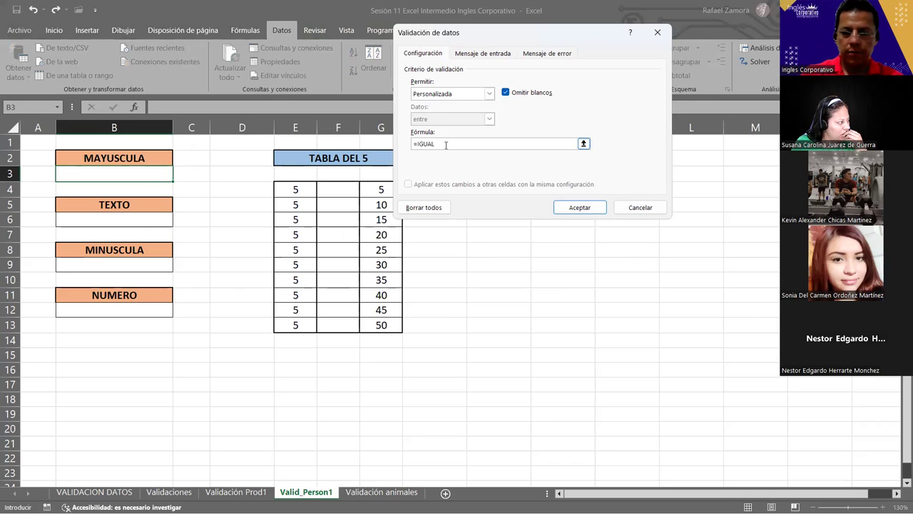
type("(")
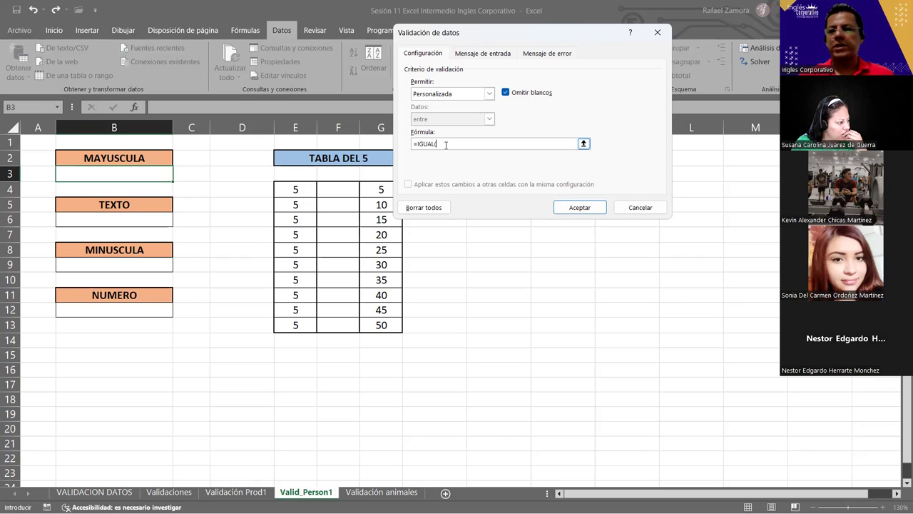
left_click(161, 180)
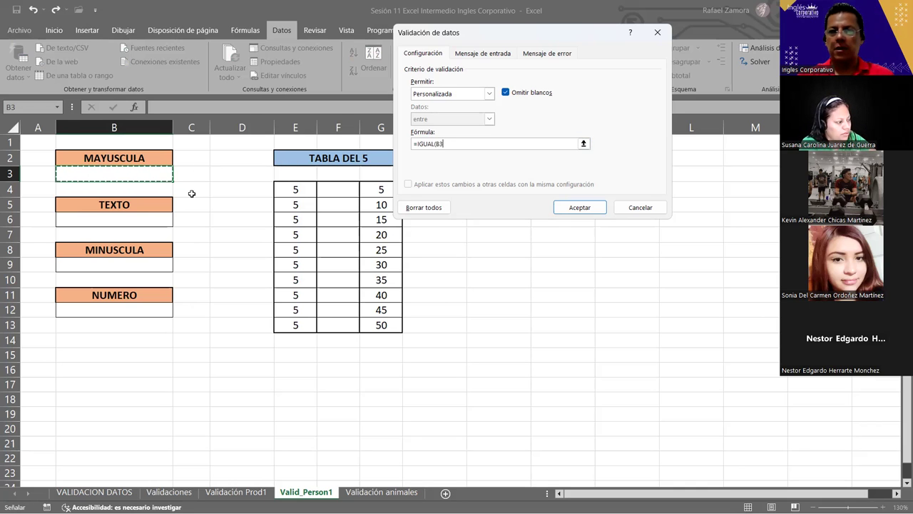
type(",")
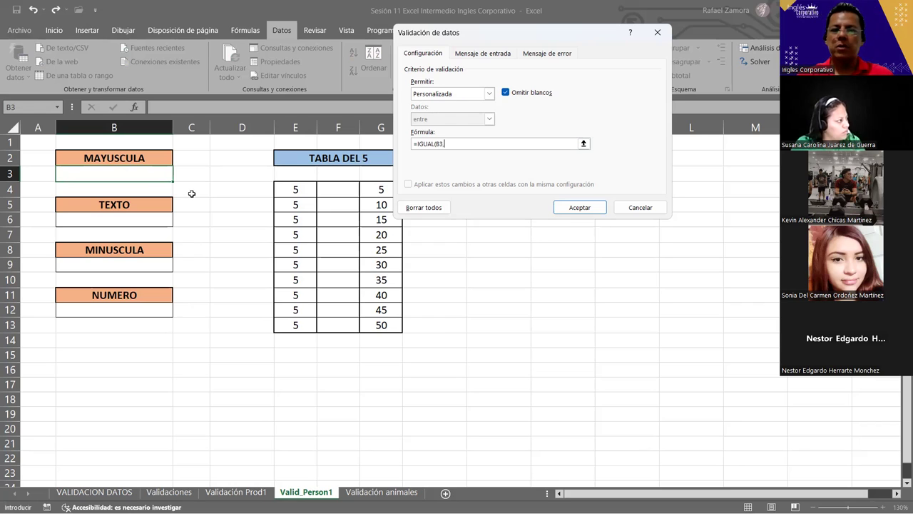
type(",MAYUSC")
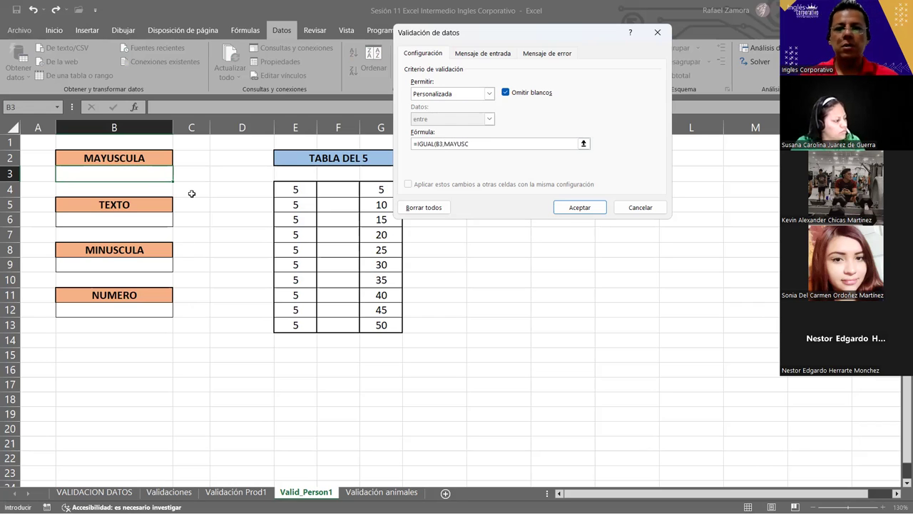
type("(")
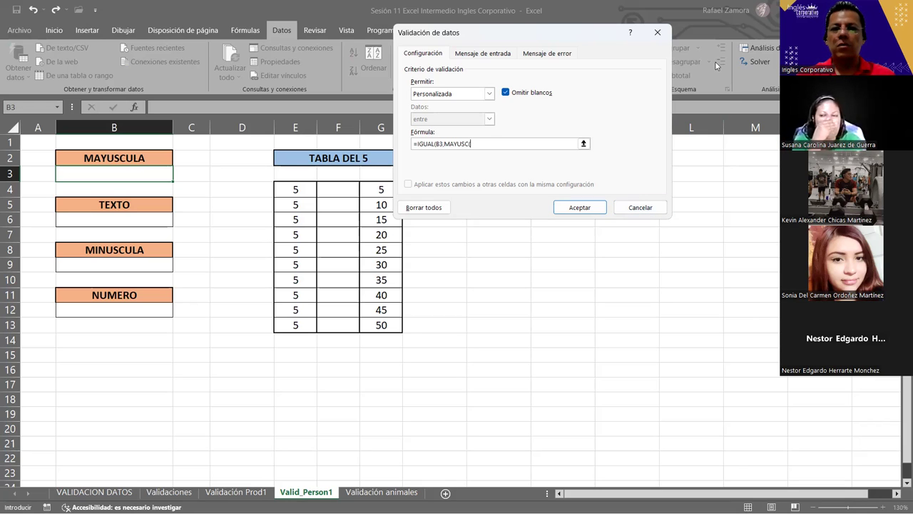
left_click(126, 175)
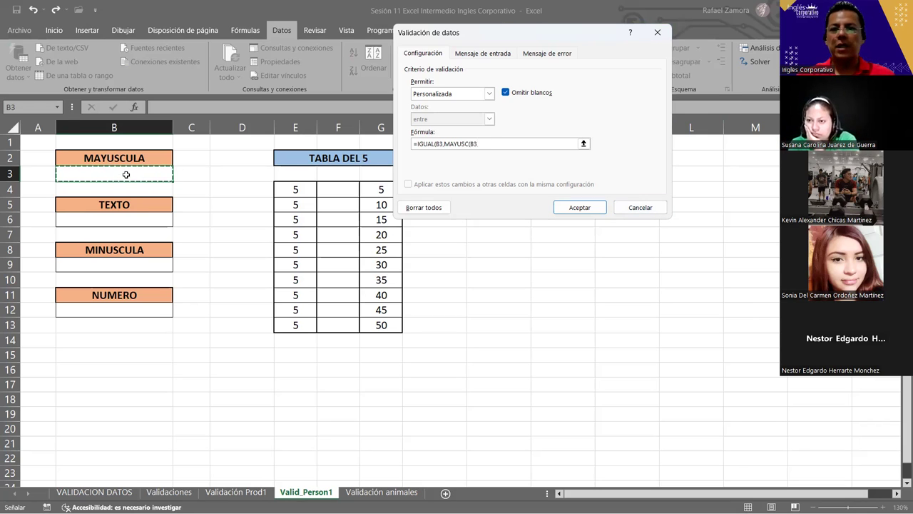
type(")")
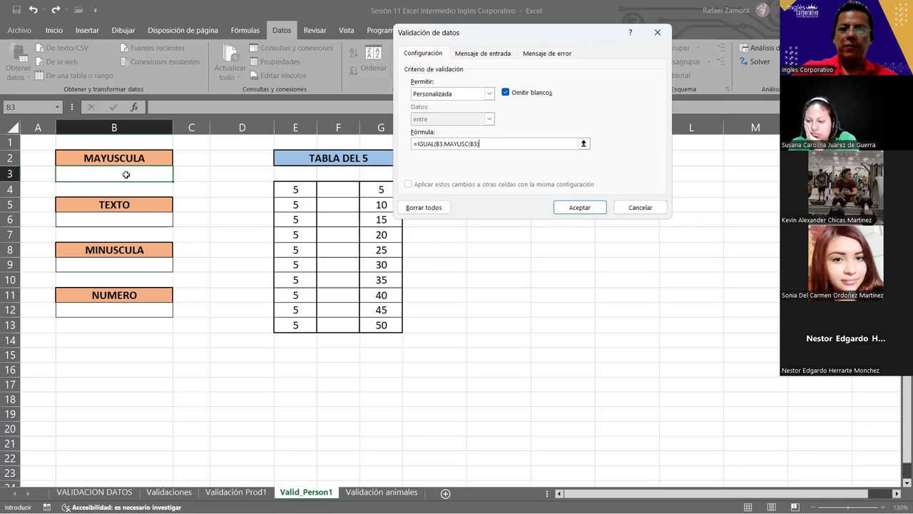
type(")")
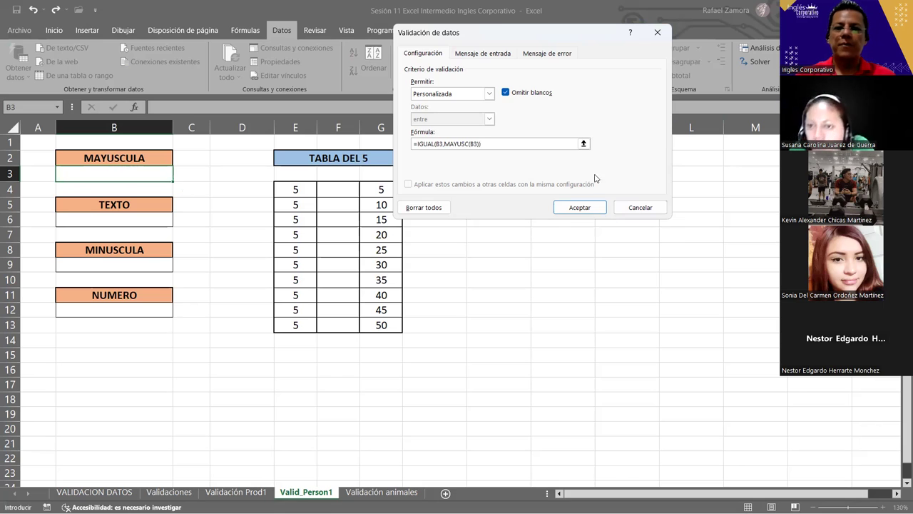
left_click(566, 207)
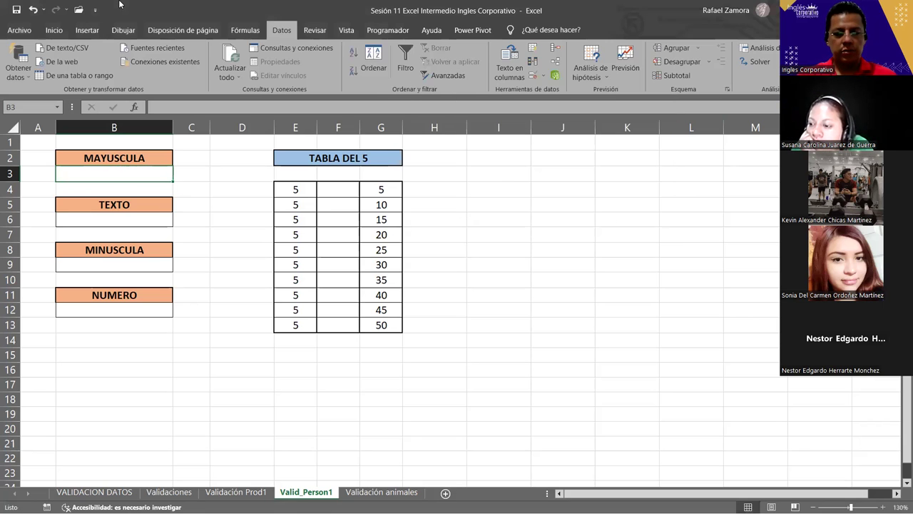
- Test B3: 'excel' and 'Excel' are rejected, then 'EXCEL' is accepted
type("excel")
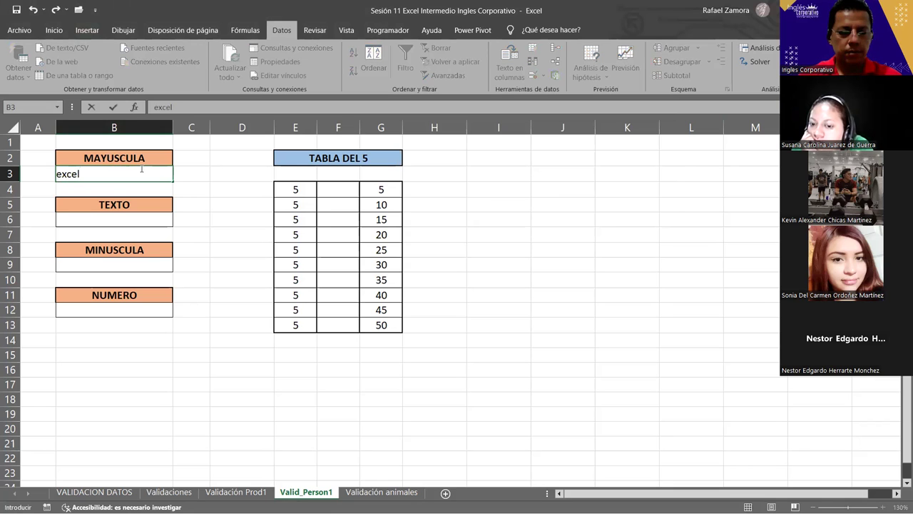
key("Return")
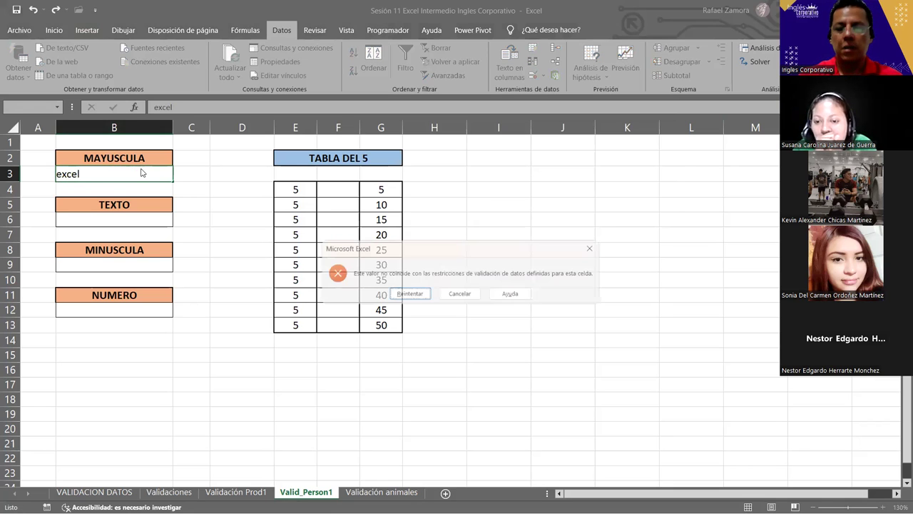
key("Return")
type("Excel")
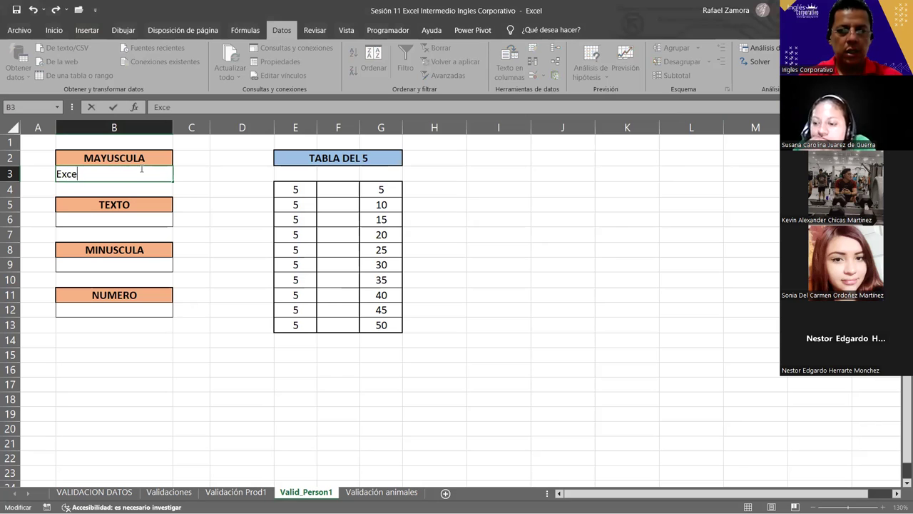
key("Return")
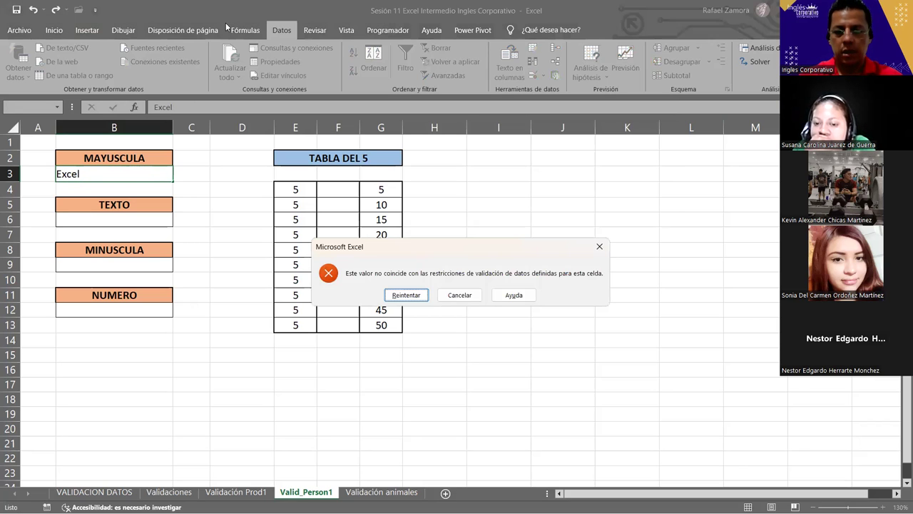
key("Return")
type("EXCEL")
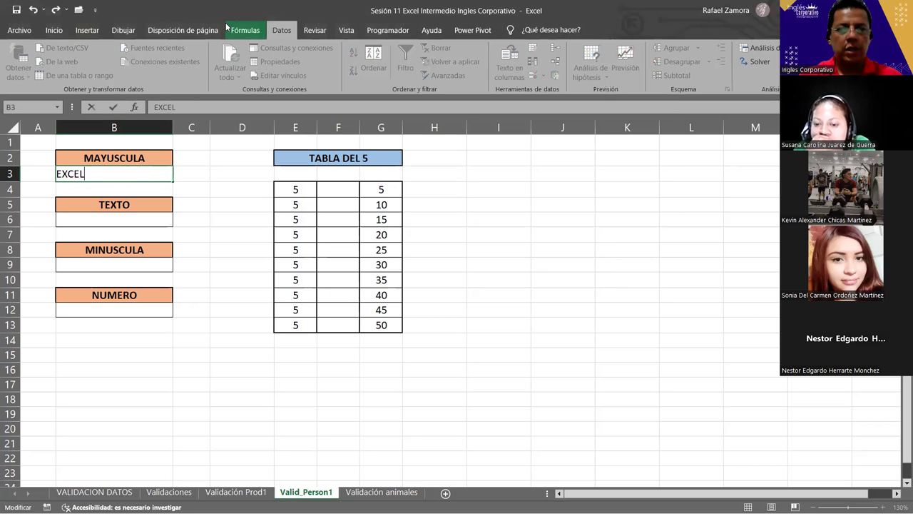
key("Return")
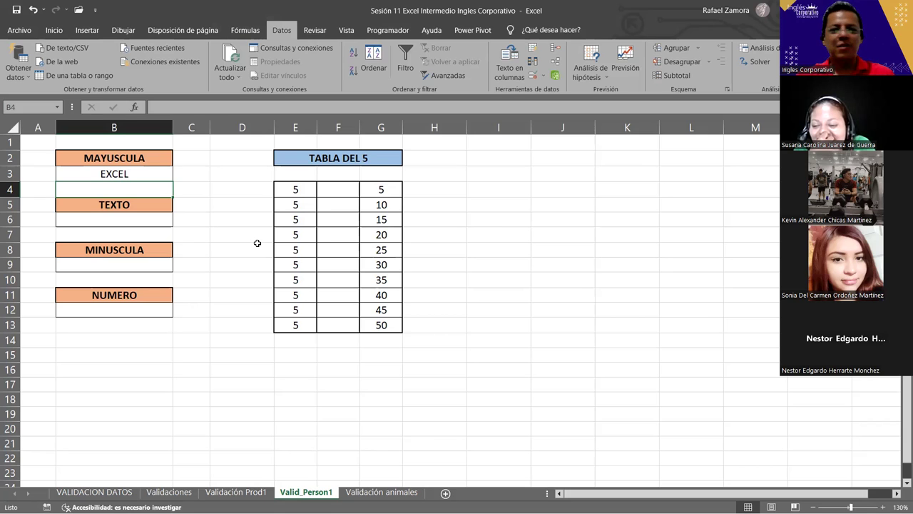
left_click(114, 264)
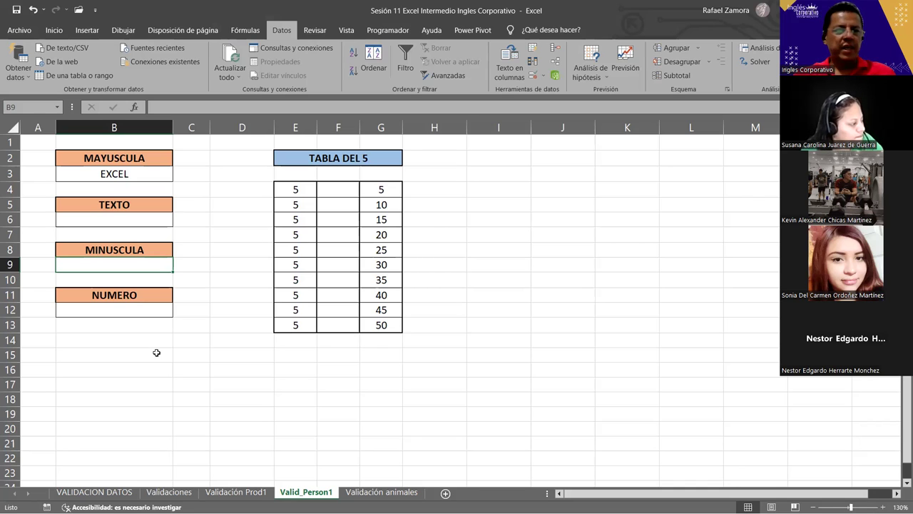
left_click(159, 219)
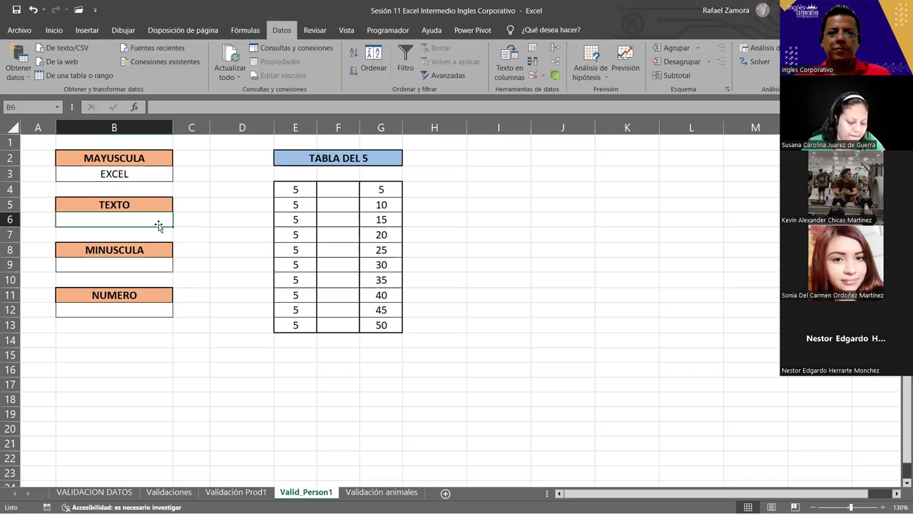
left_click(148, 321)
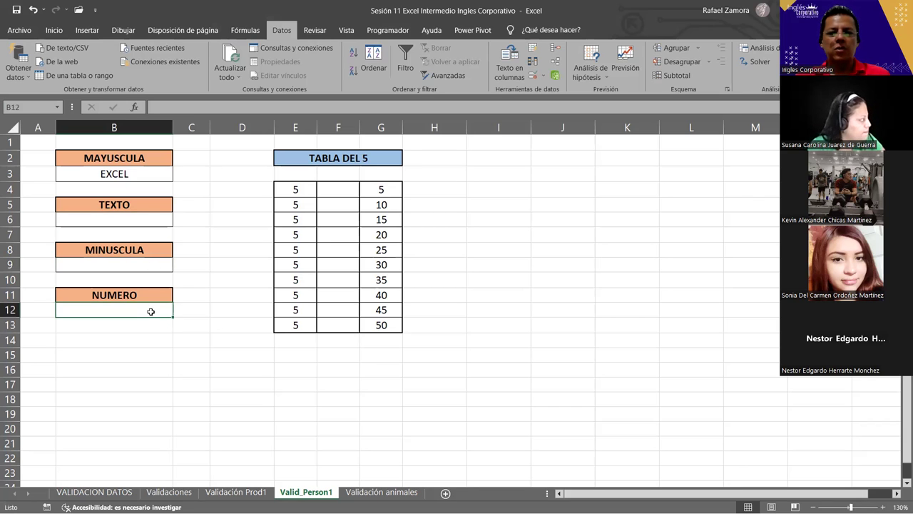
left_click(140, 221)
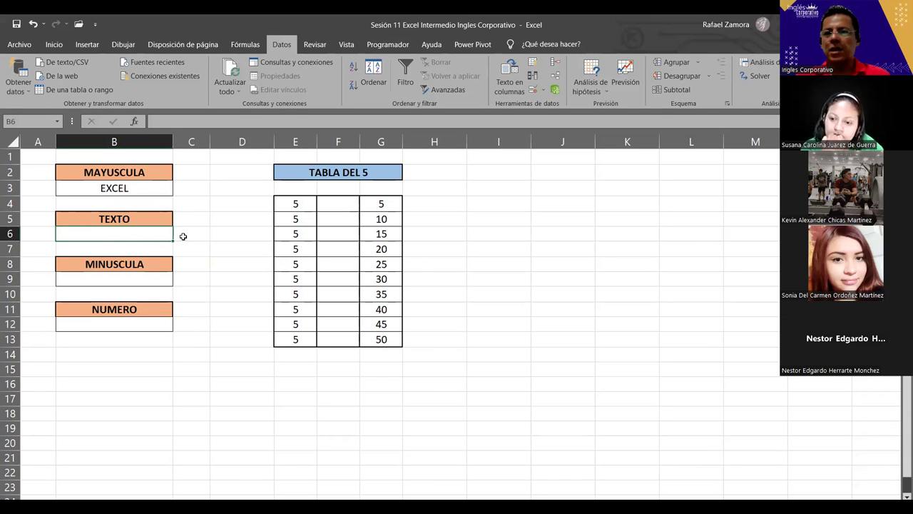
left_click(130, 323)
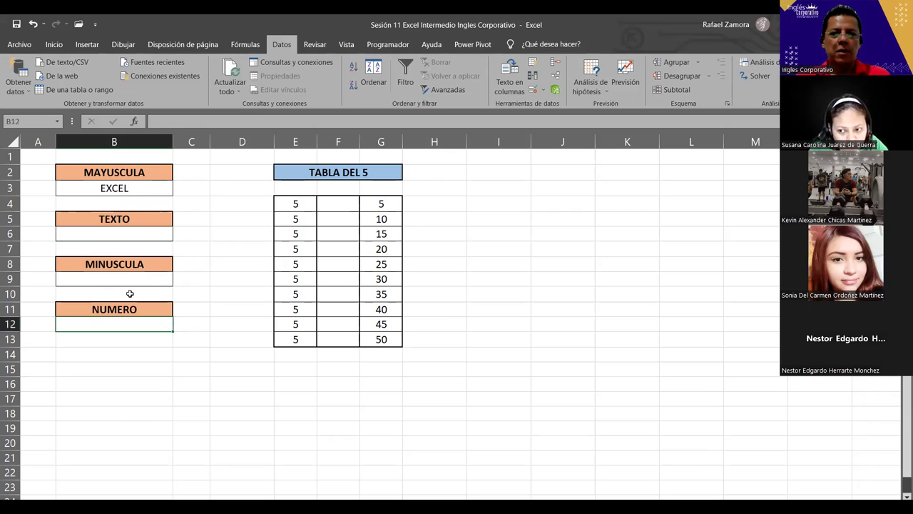
left_click(133, 235)
left_click(142, 283)
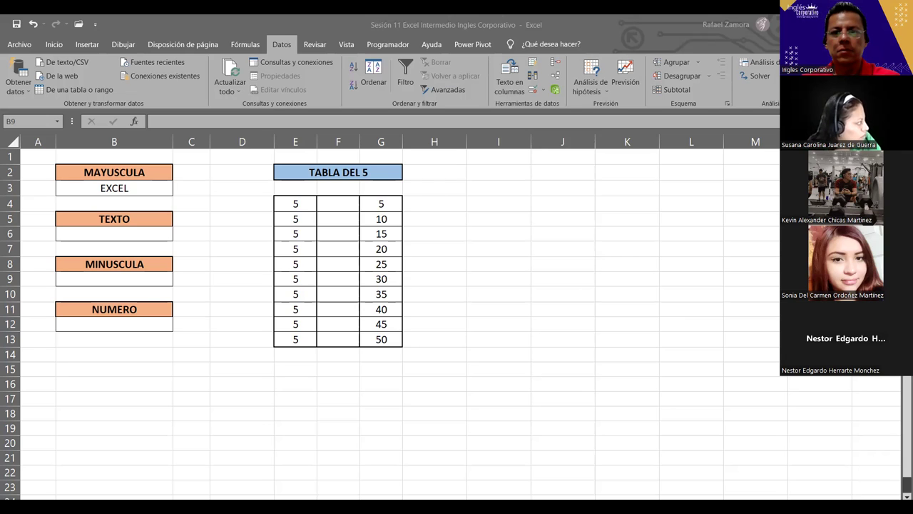
left_click(485, 277)
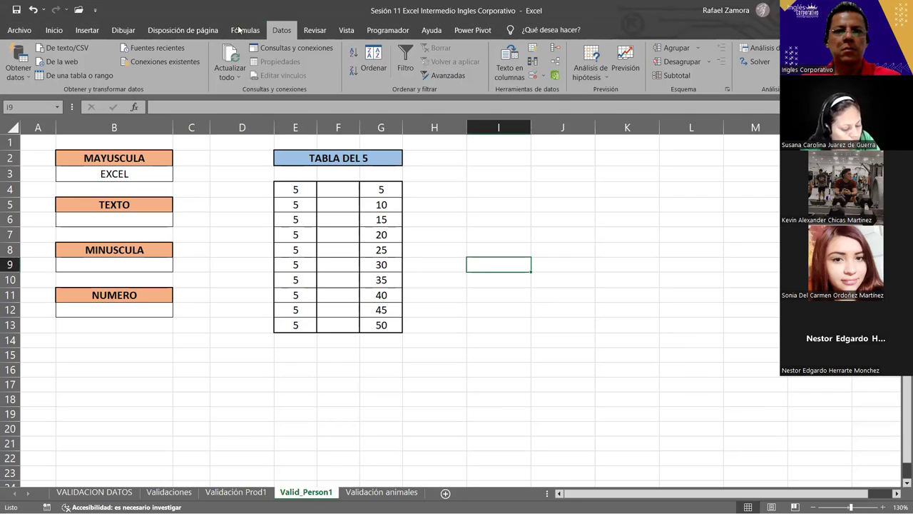
- Insert an EN PRACTICA WordArt and drag it below the Tabla del 5
left_click(86, 30)
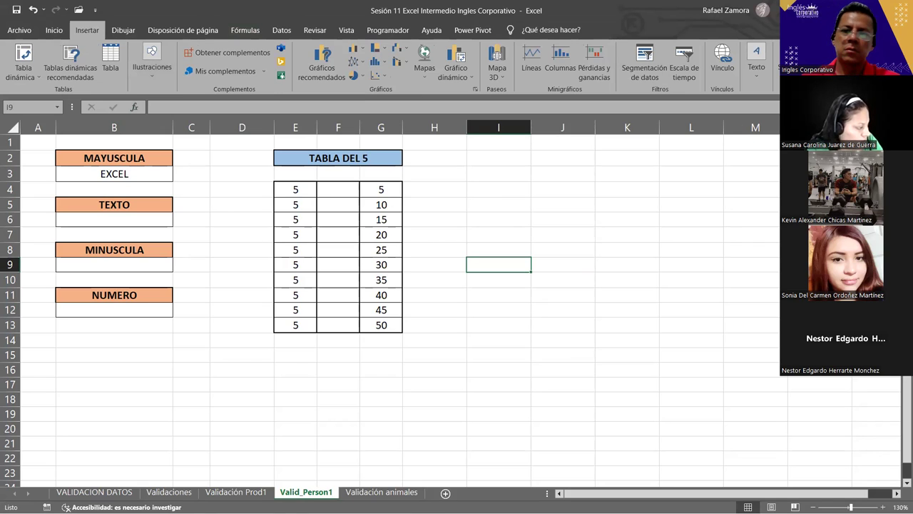
left_click(757, 61)
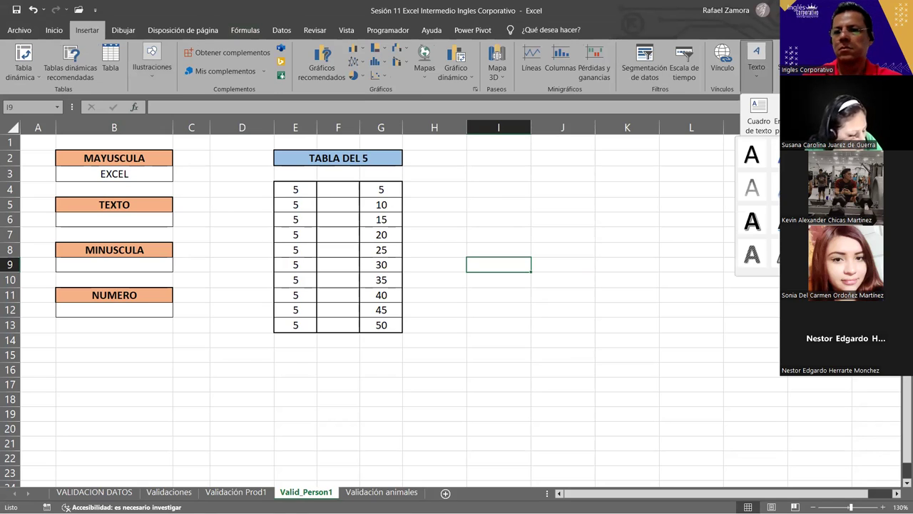
left_click(817, 155)
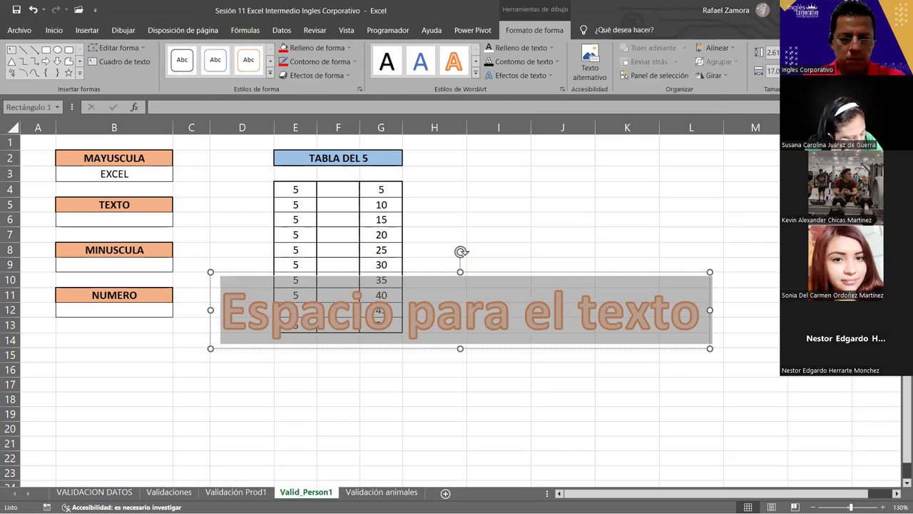
type("EN PRACT")
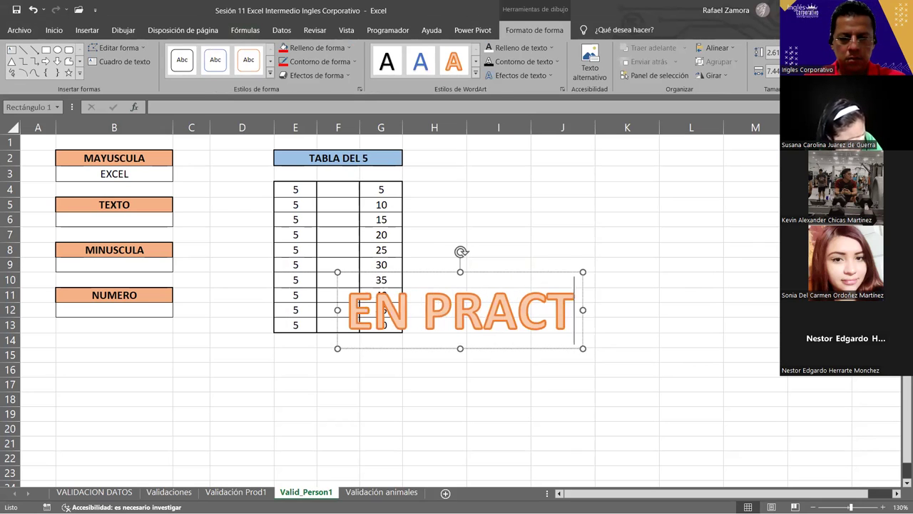
type("ICA")
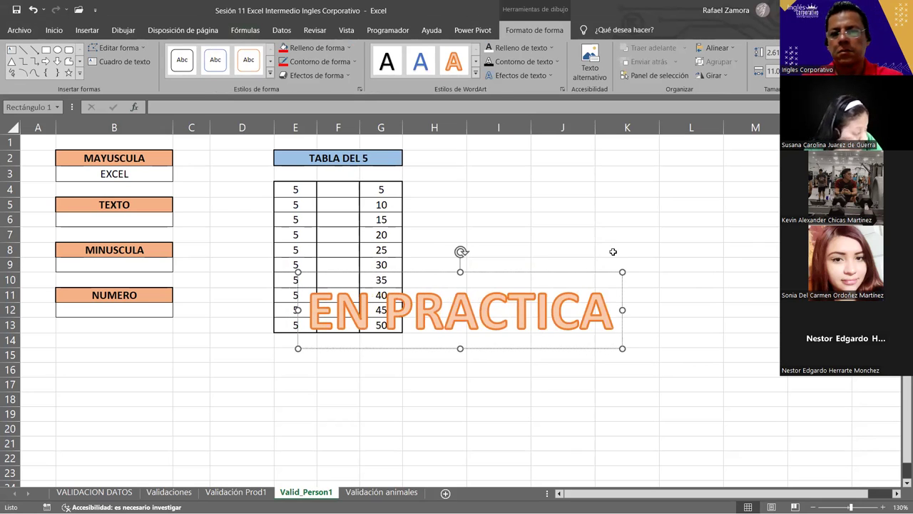
left_click_drag(530, 273, 574, 345)
- Give the banner a red shape fill, change its text outline, and align it under the table
left_click(573, 345)
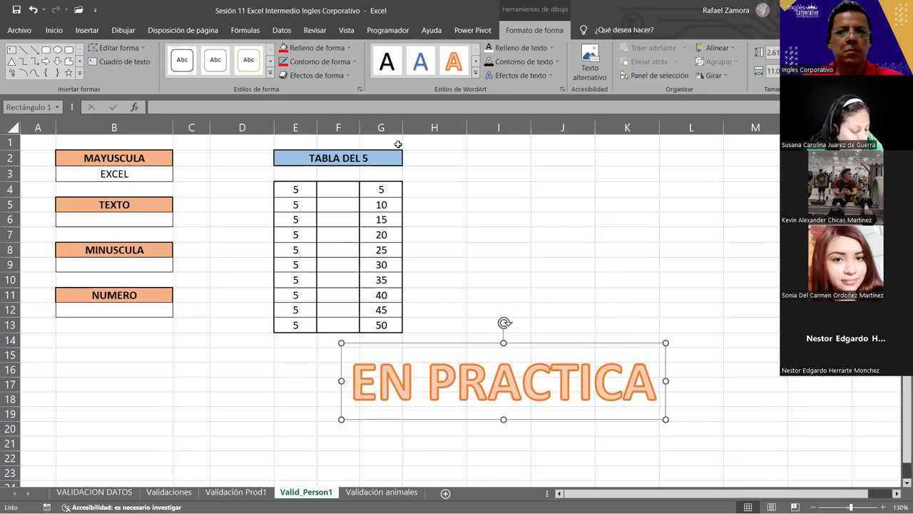
left_click(284, 48)
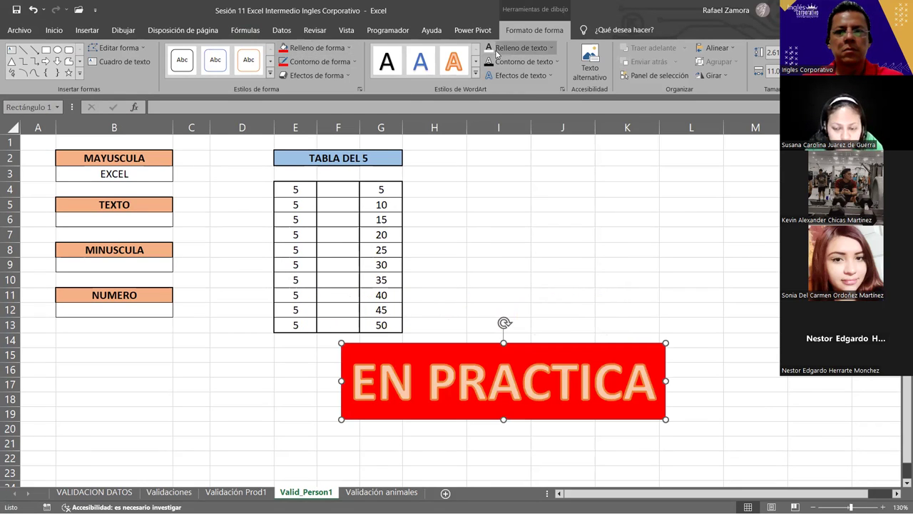
left_click(526, 61)
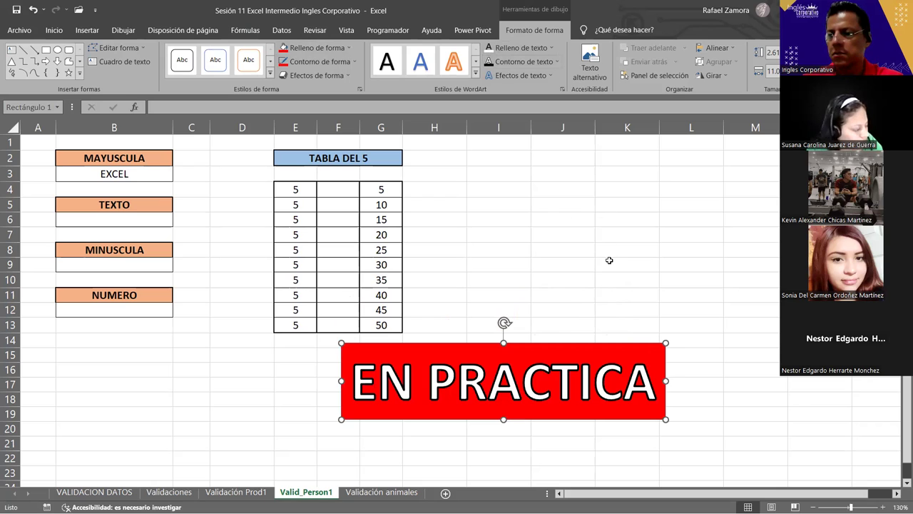
left_click(609, 260)
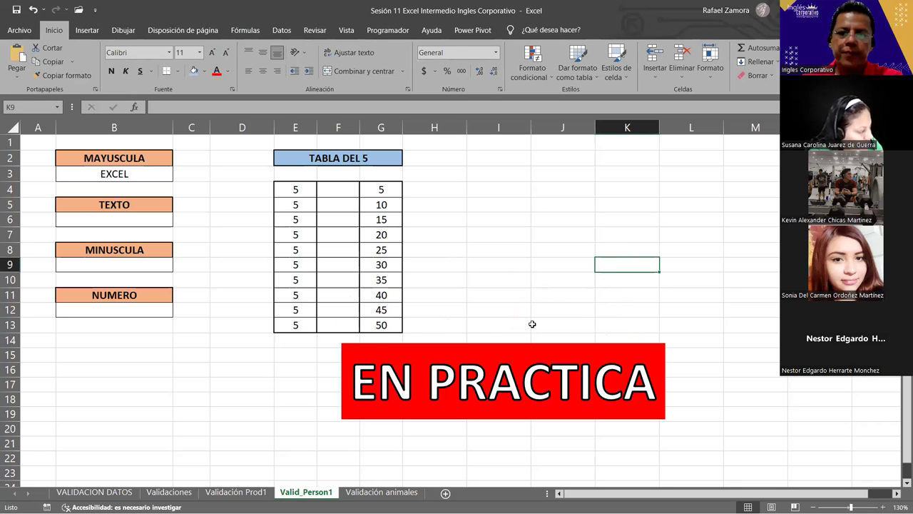
left_click_drag(523, 348, 452, 346)
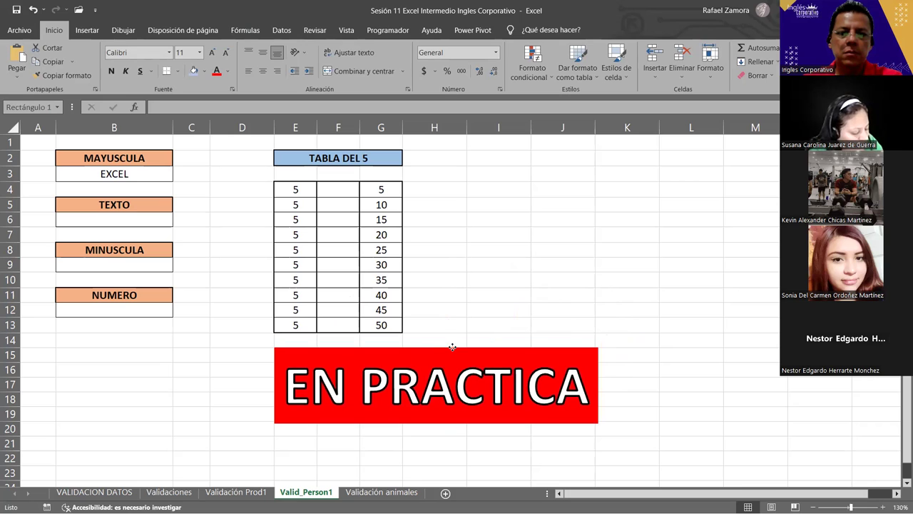
left_click(555, 324)
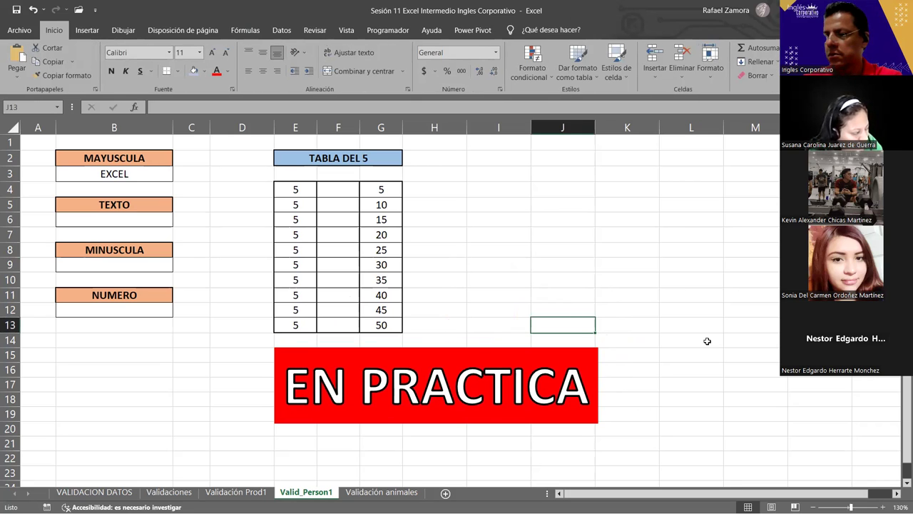
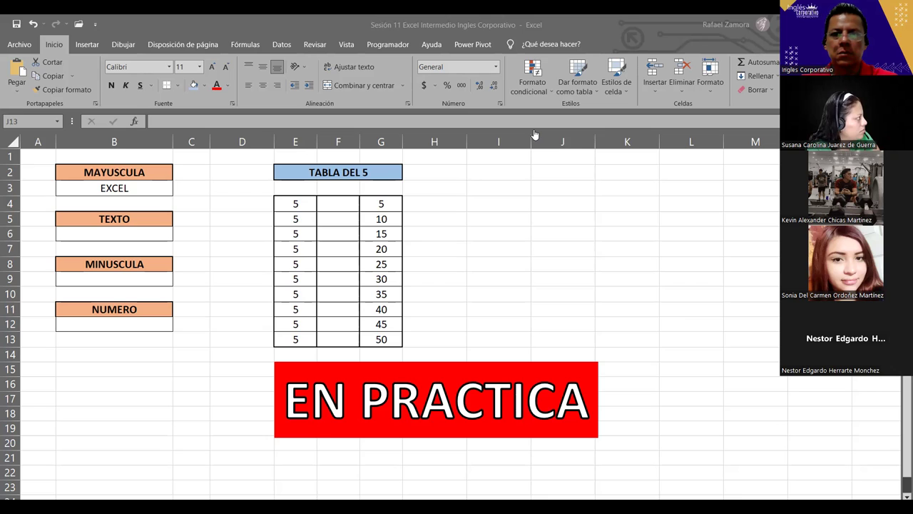
- Select cell B9 under the MINUSCULA heading
left_click(592, 325)
left_click(128, 323)
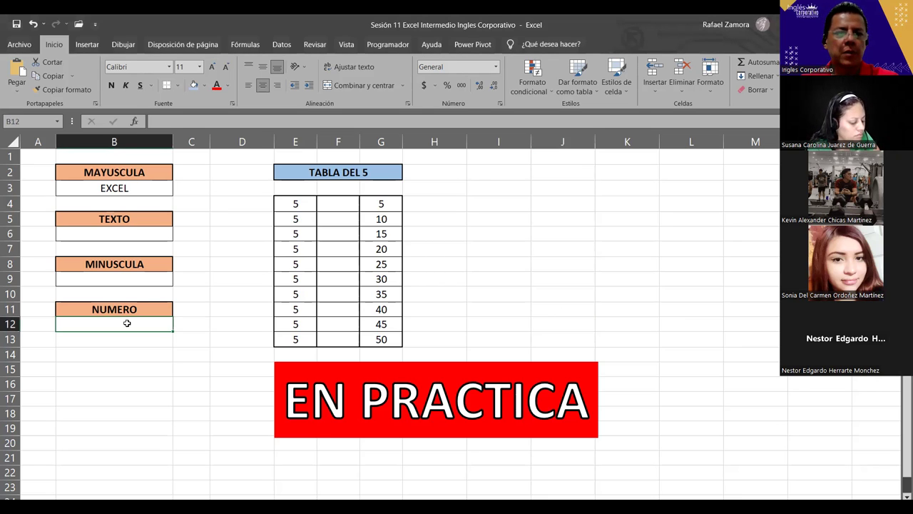
left_click(551, 354)
left_click(545, 363)
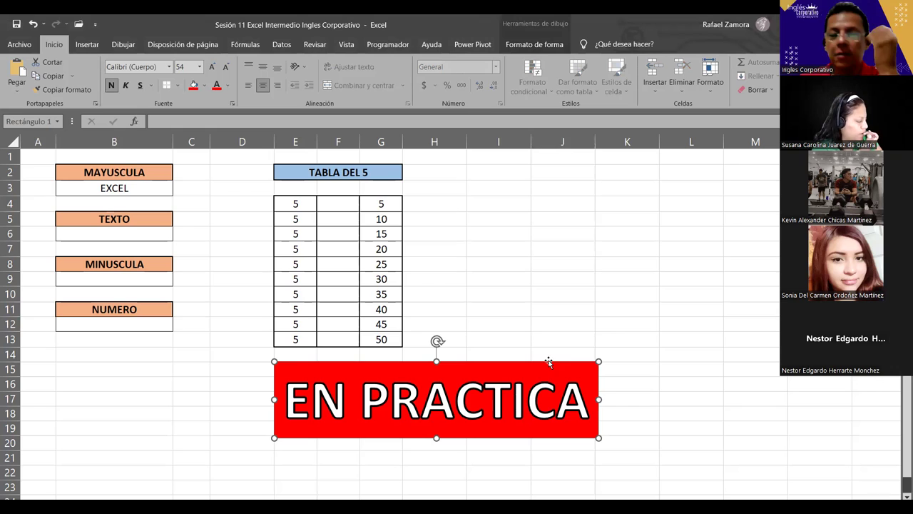
left_click(618, 306)
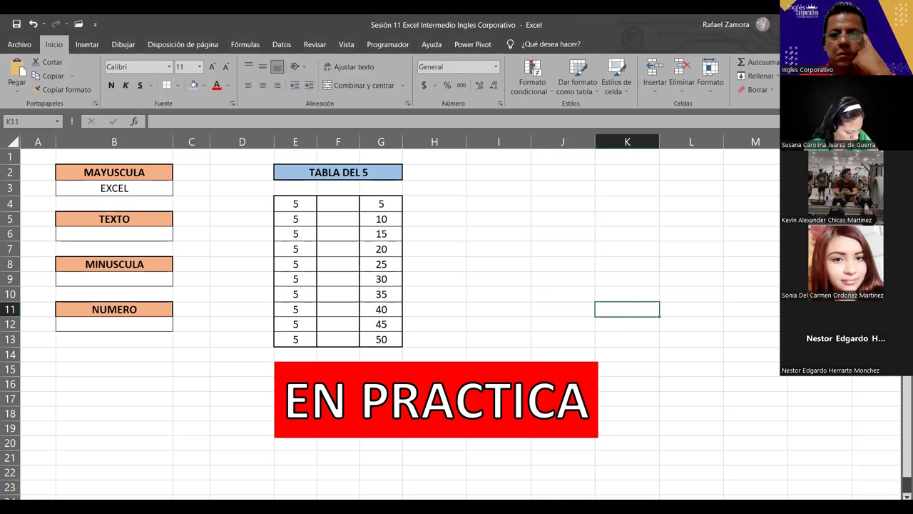
left_click(90, 281)
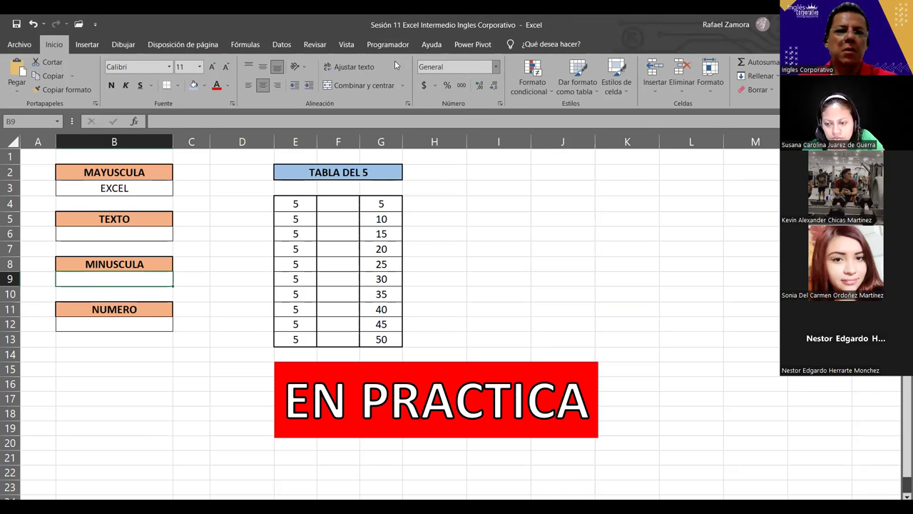
- Open Validación de datos for B9, choose Personalizada, and start the formula =igual(
left_click(282, 46)
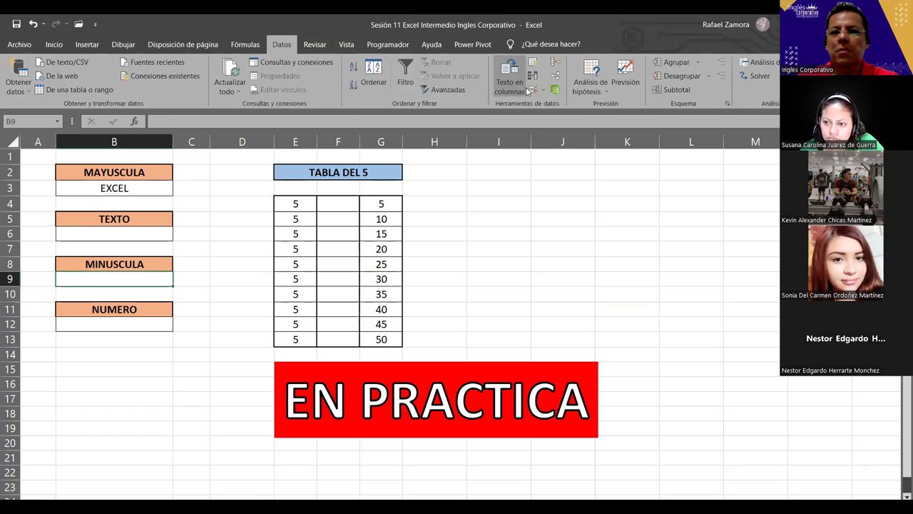
left_click(532, 90)
left_click(460, 110)
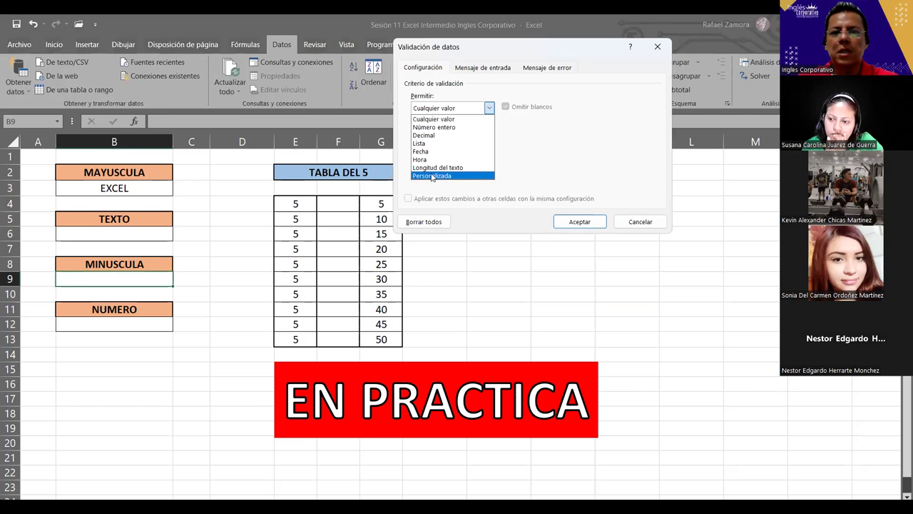
left_click(433, 176)
left_click(447, 157)
type("=igual")
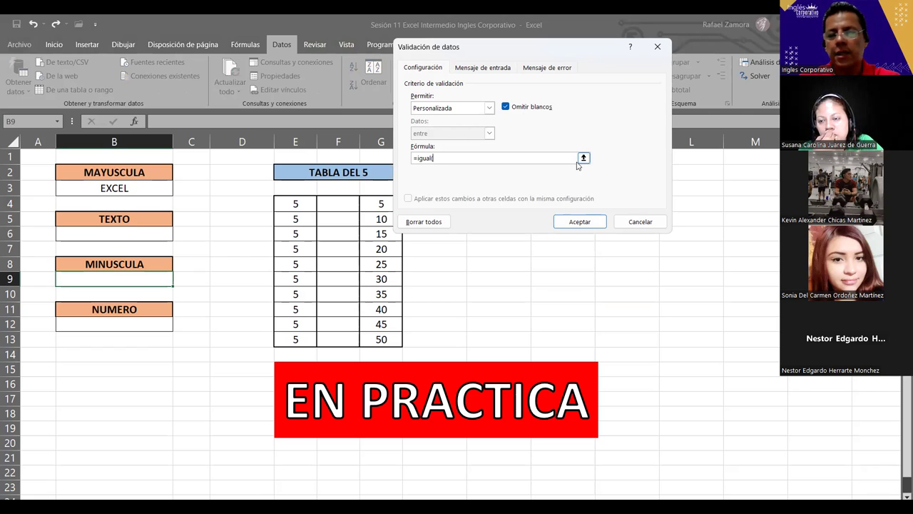
type("(")
key("Down")
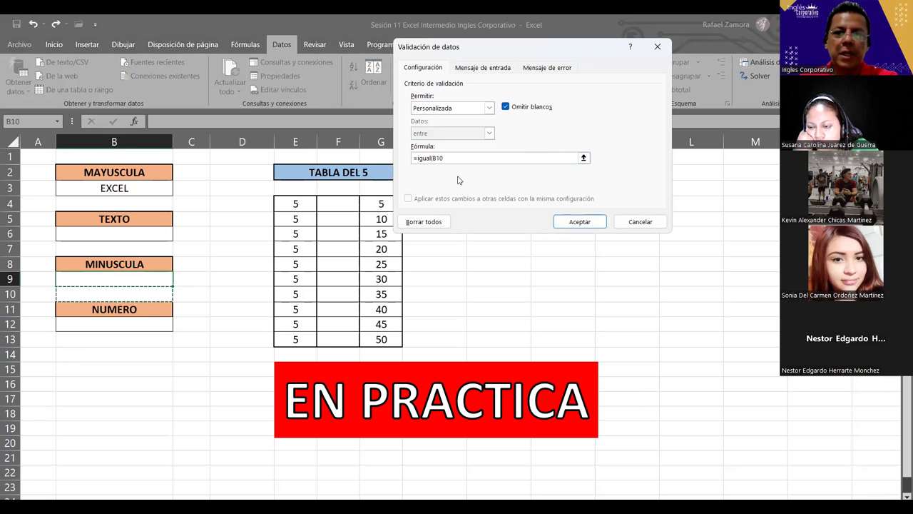
key("BackSpace")
key("BackSpace")
key("BackSpace")
key("BackSpace")
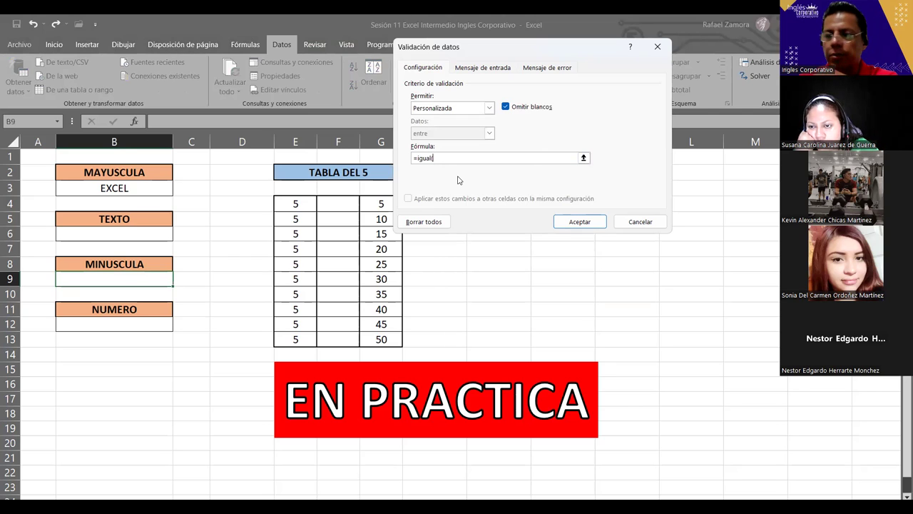
key("BackSpace")
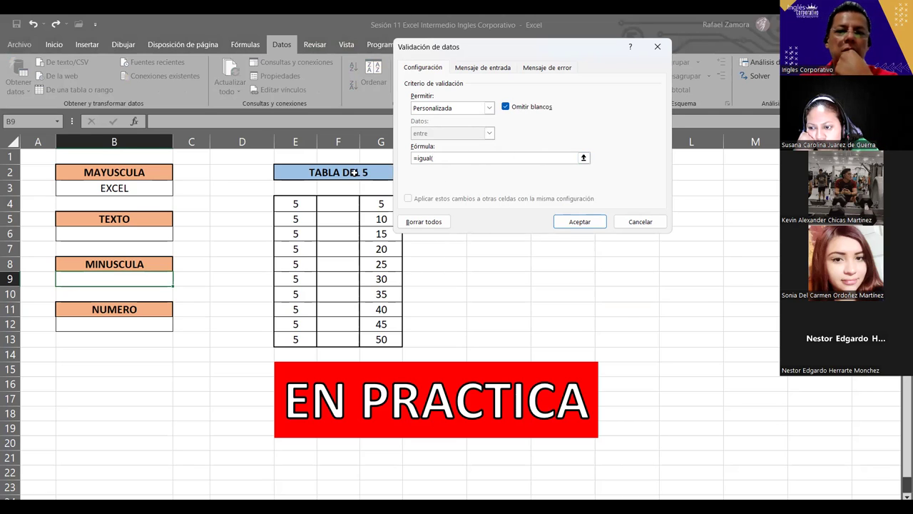
- Complete the rule =igual(B9,minusc(B9)), accept it, and type EXCEL into B9
left_click(132, 284)
type(",")
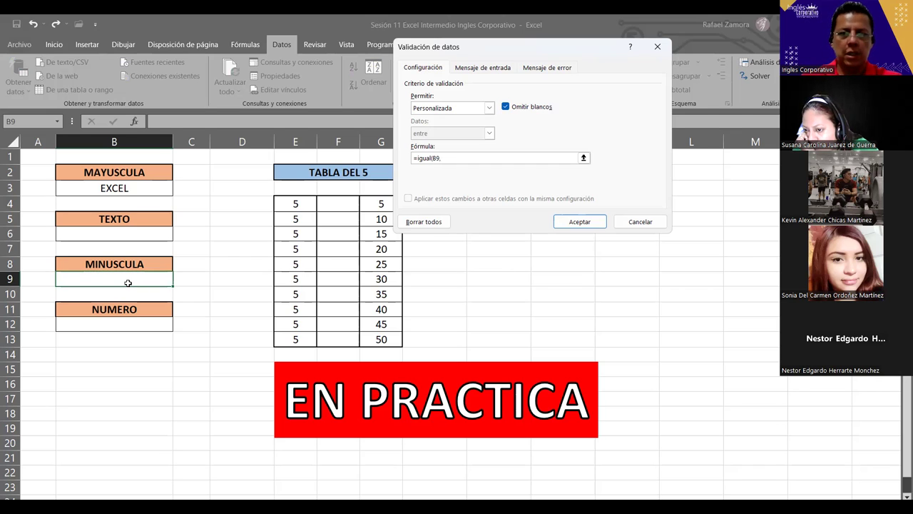
type("minusc")
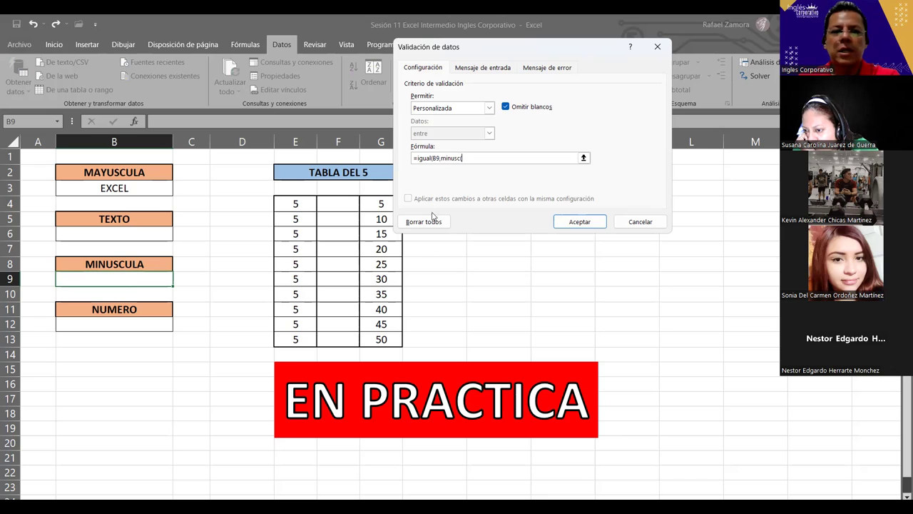
type("(")
left_click(122, 277)
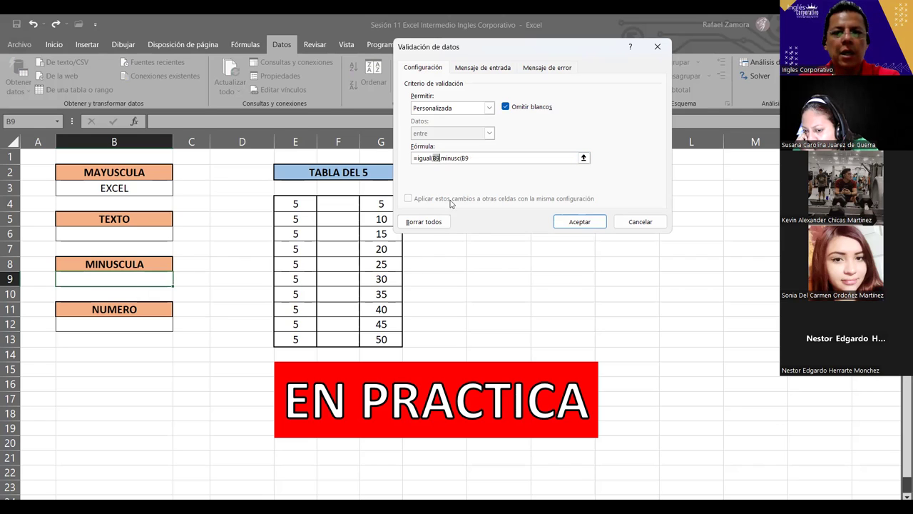
left_click_drag(441, 159, 449, 158)
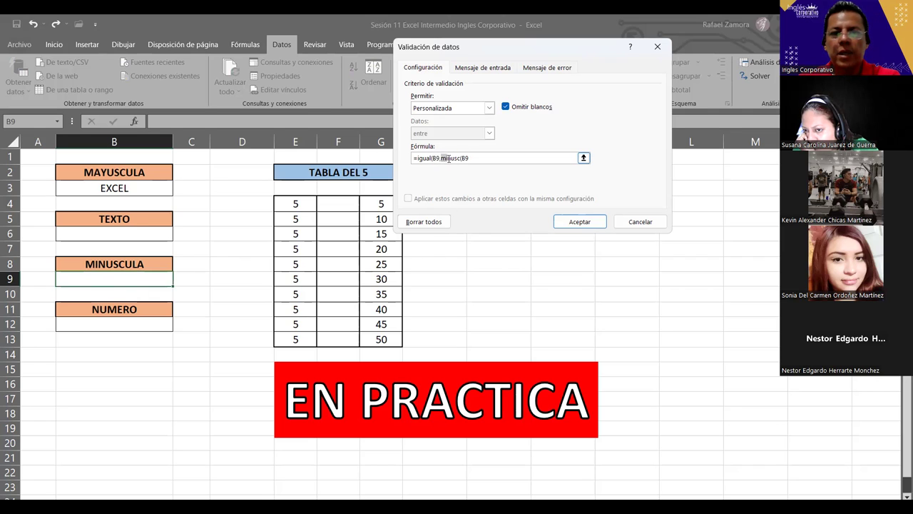
left_click(447, 158)
type("))")
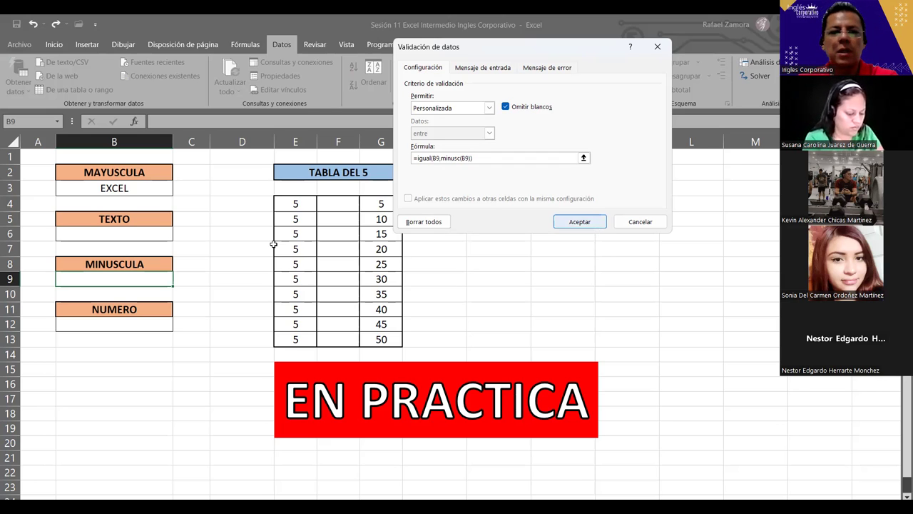
key("Return")
type("EXCEL")
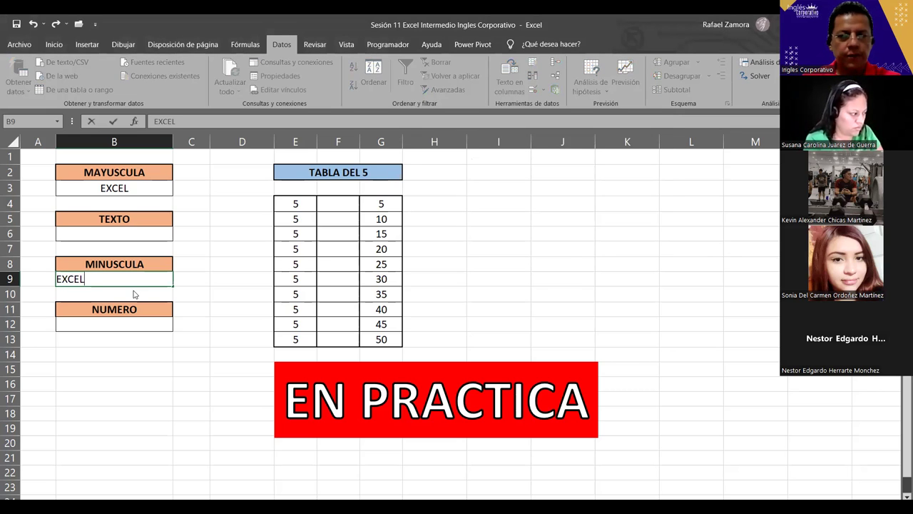
- Try EXCEL and Excel in B9, retrying after each rejection, until lowercase excel is accepted
key("Return")
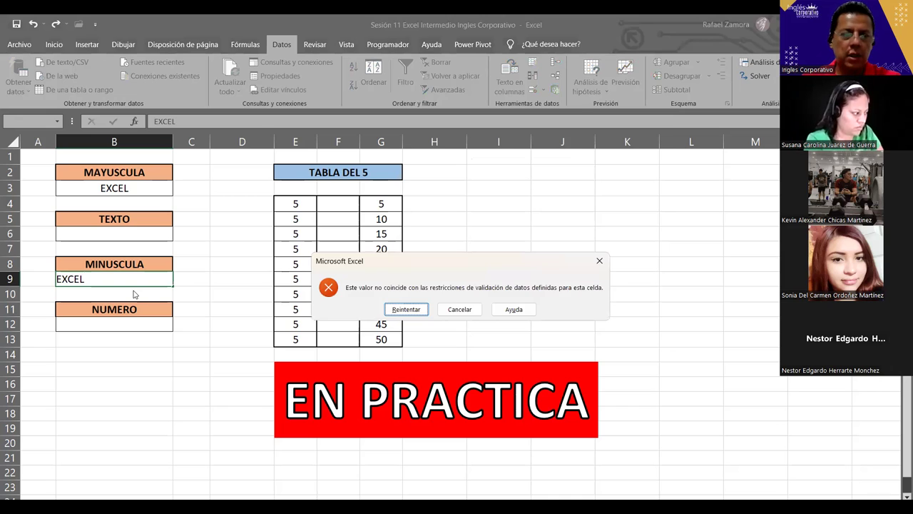
key("Return")
type("Excel")
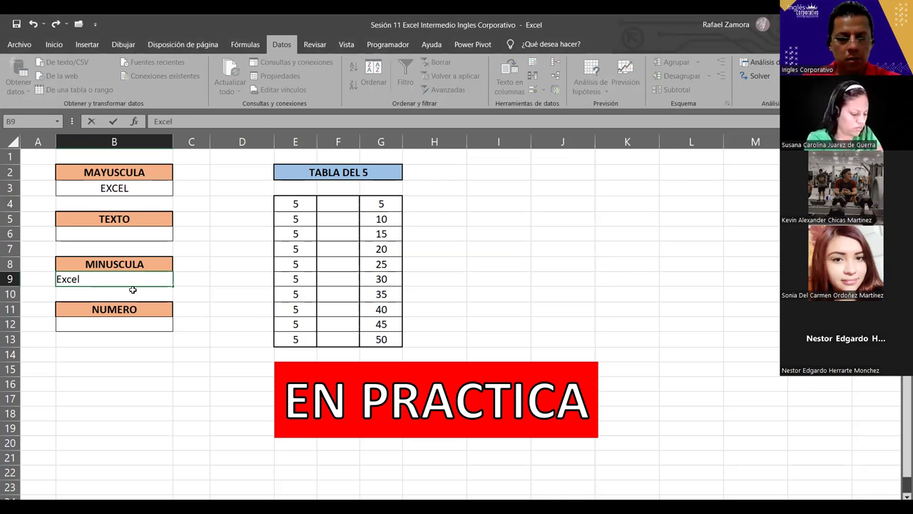
key("Return")
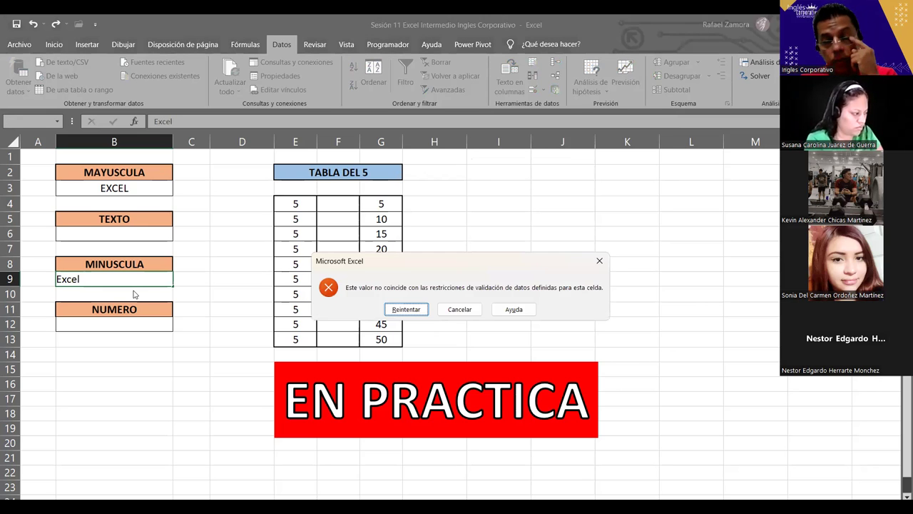
key("Return")
type("excel")
key("Return")
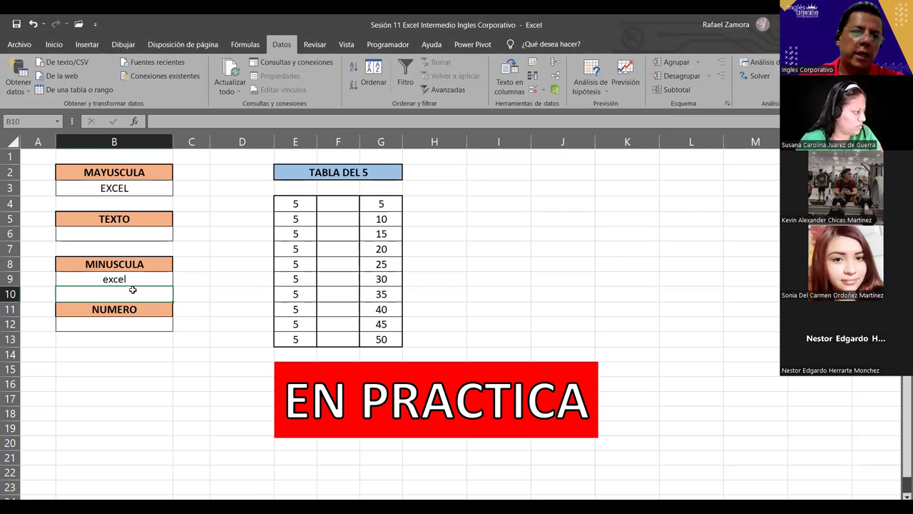
left_click(135, 234)
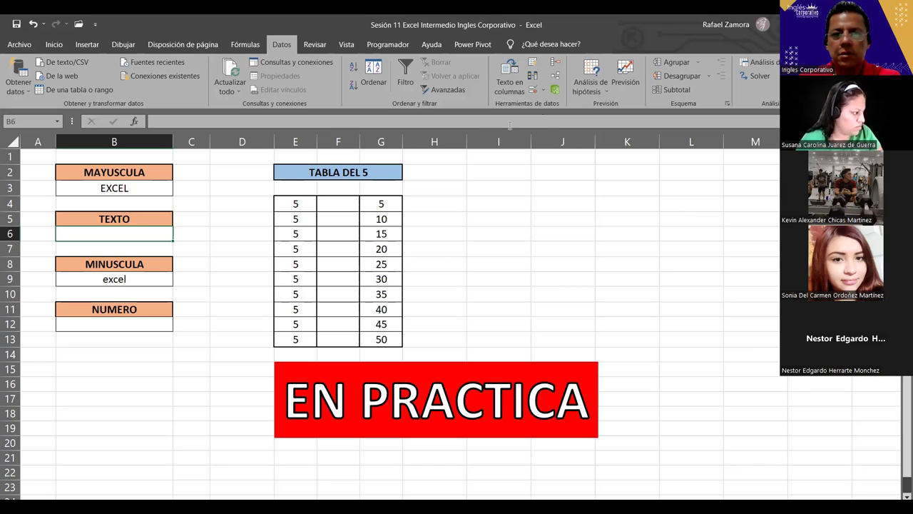
- Give cell B6 a Personalizada validation rule =estexto(B6) and confirm it with Aceptar
left_click(142, 217)
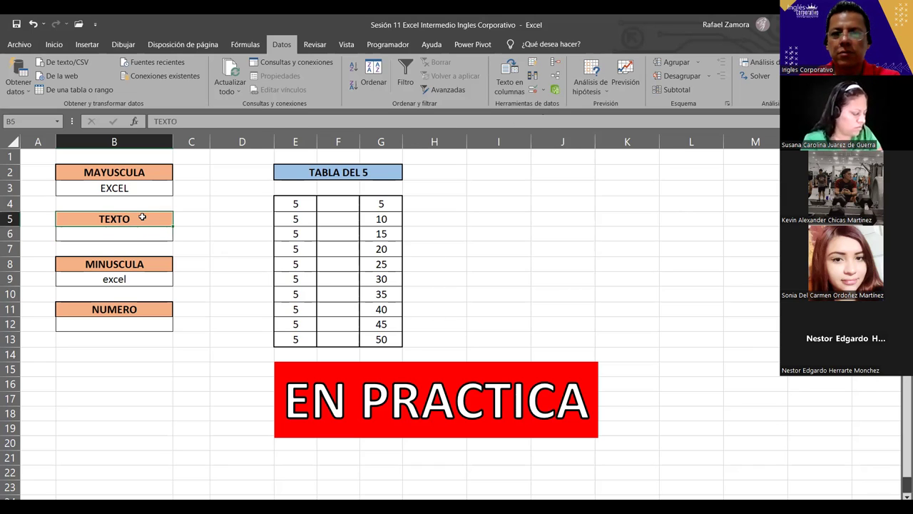
left_click(142, 241)
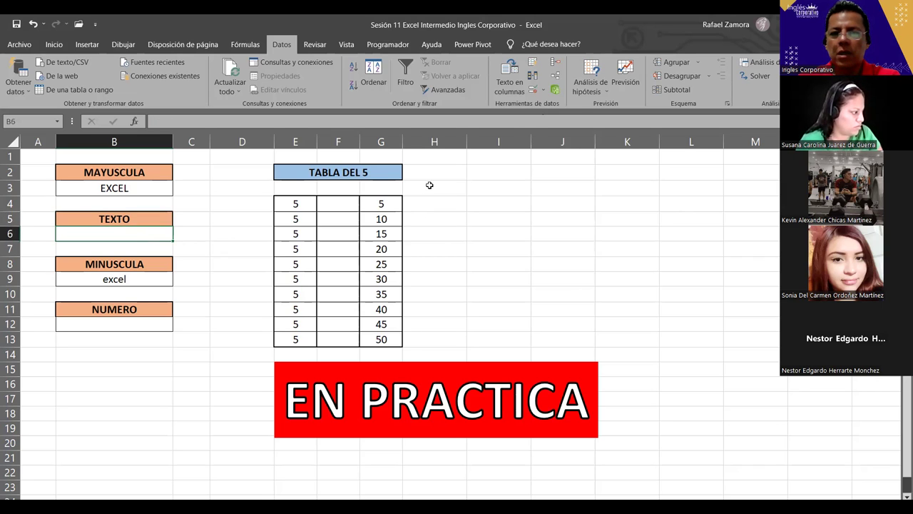
left_click(533, 91)
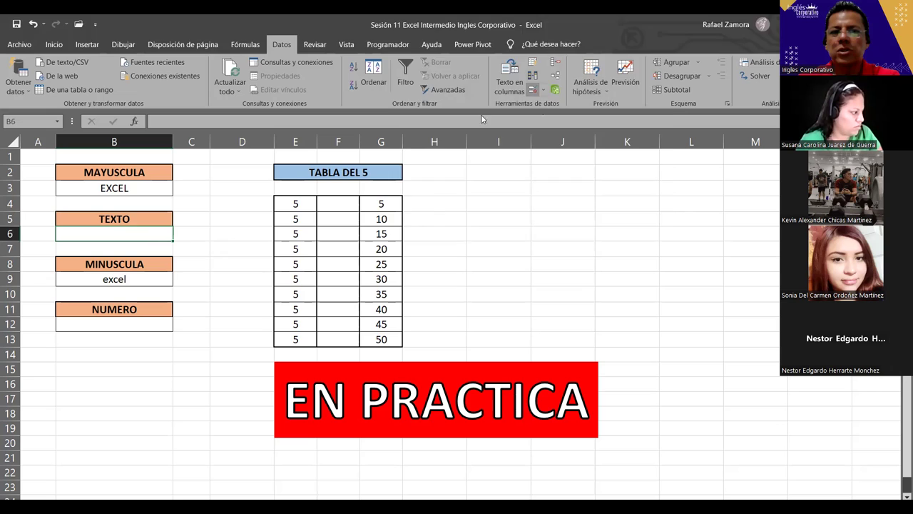
key("Tab")
key("alt+Down")
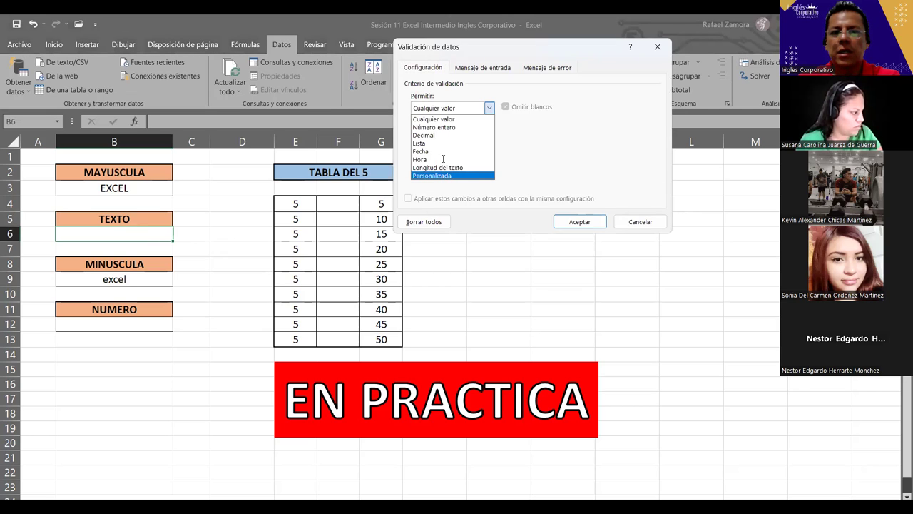
key("Return")
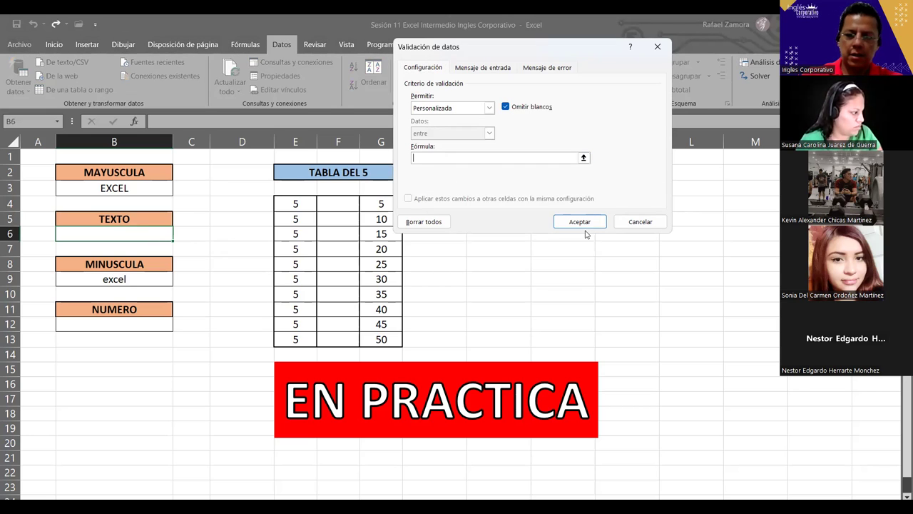
type("=")
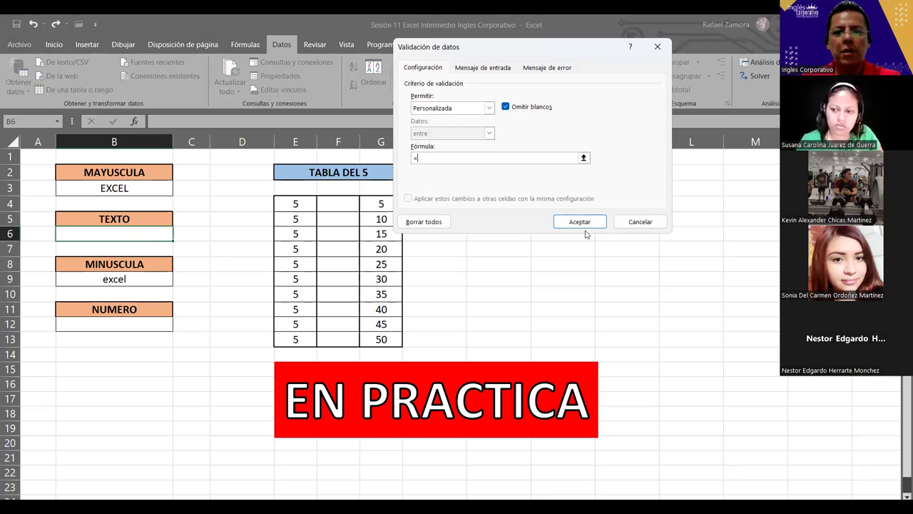
type("estex")
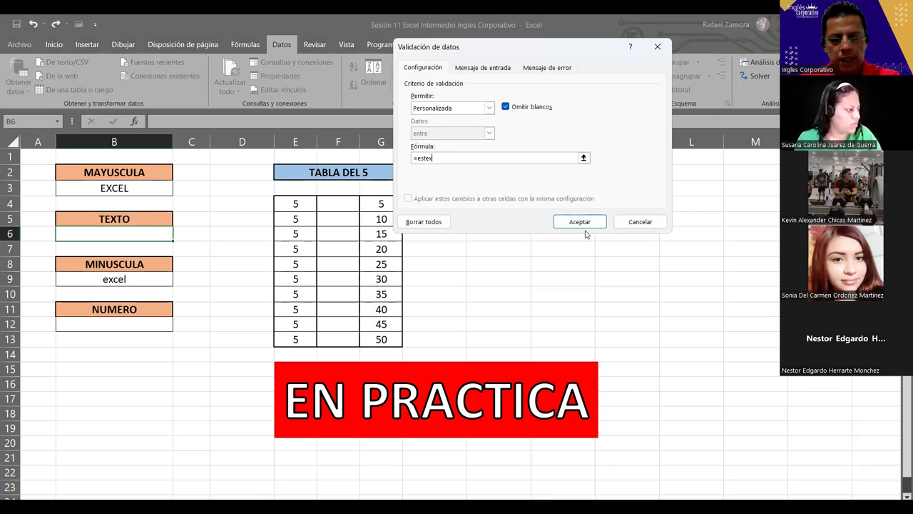
type("to(")
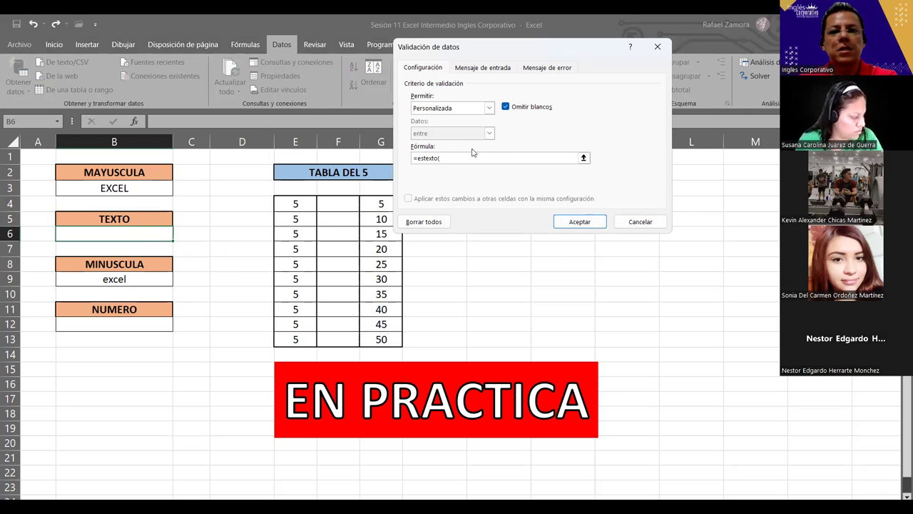
left_click(145, 234)
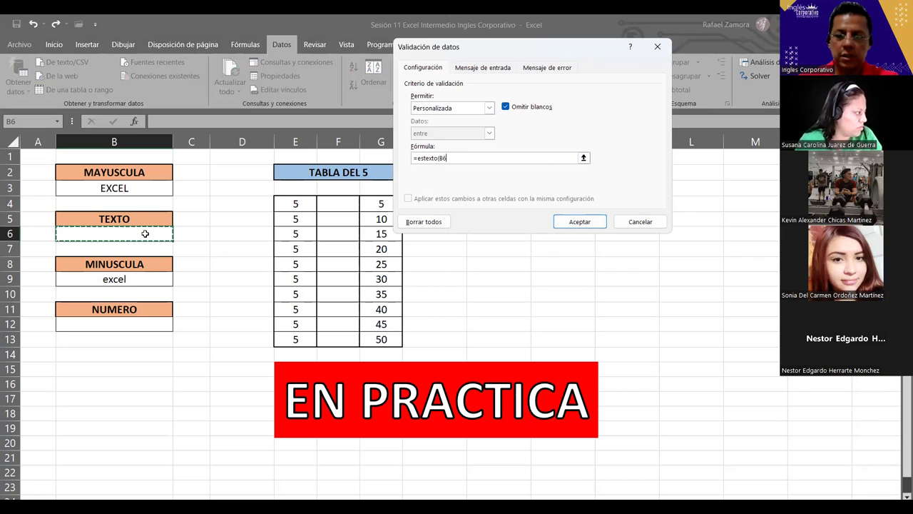
type(")")
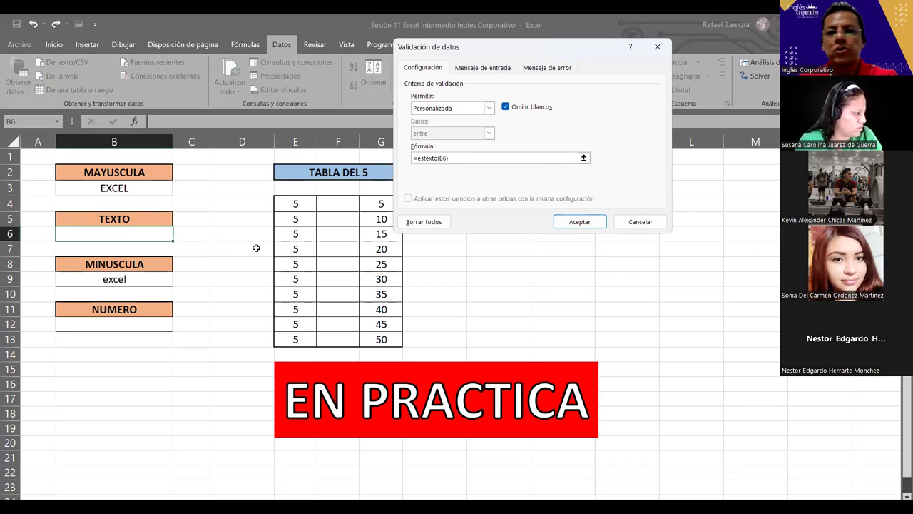
left_click(579, 222)
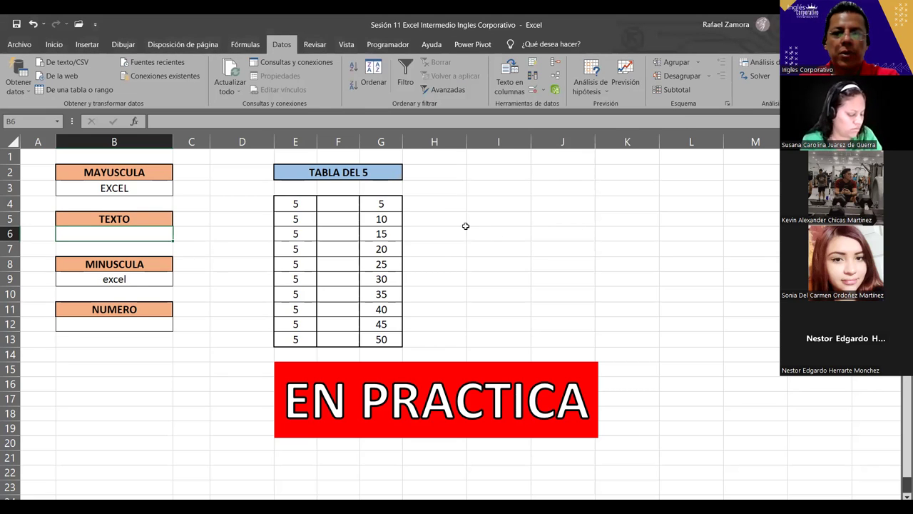
- Enter =ESTEXTO(E2) in I2 to test the TABLA DEL 5 title
left_click(499, 172)
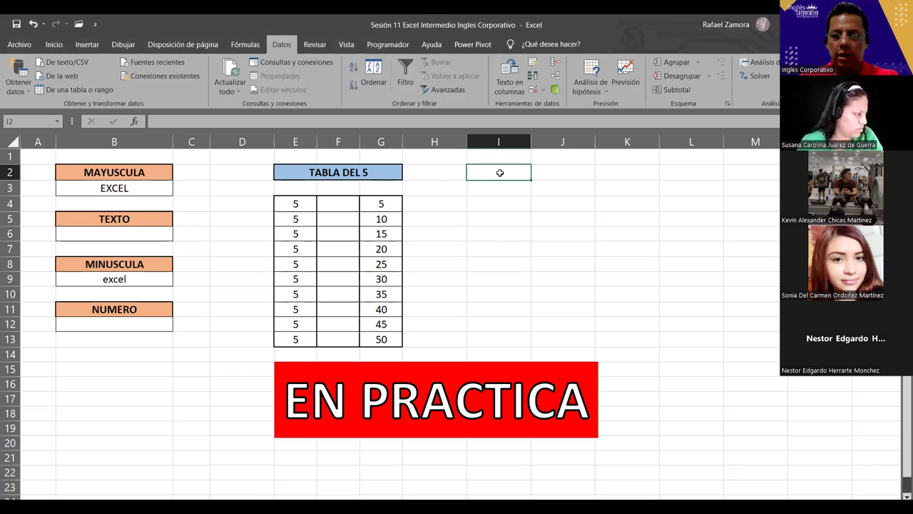
type("=")
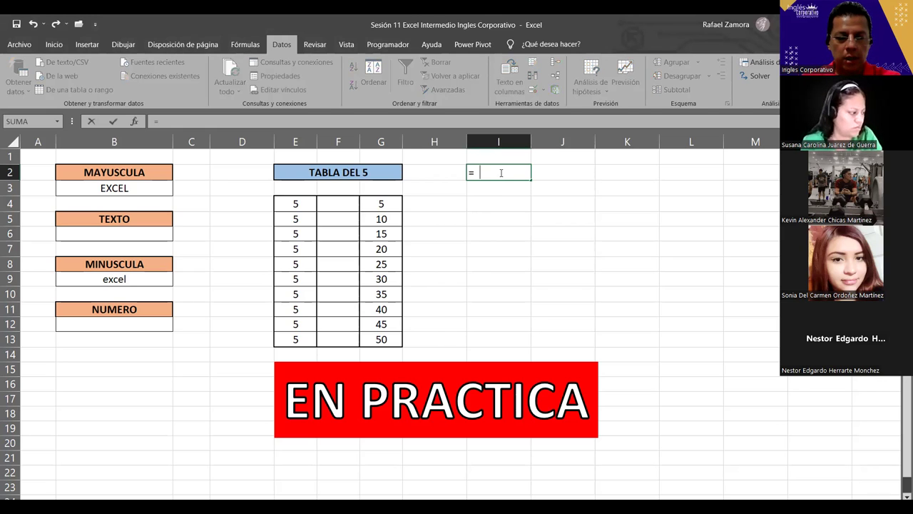
type("estexto")
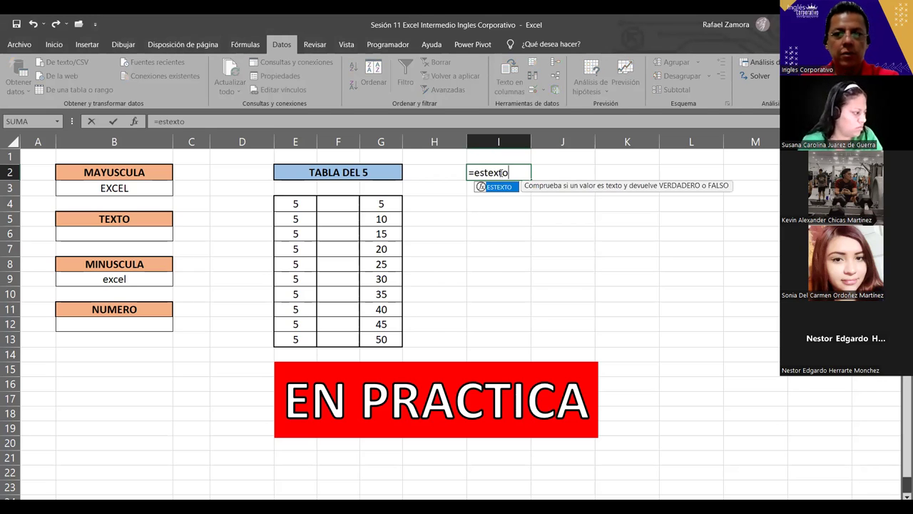
key("Tab")
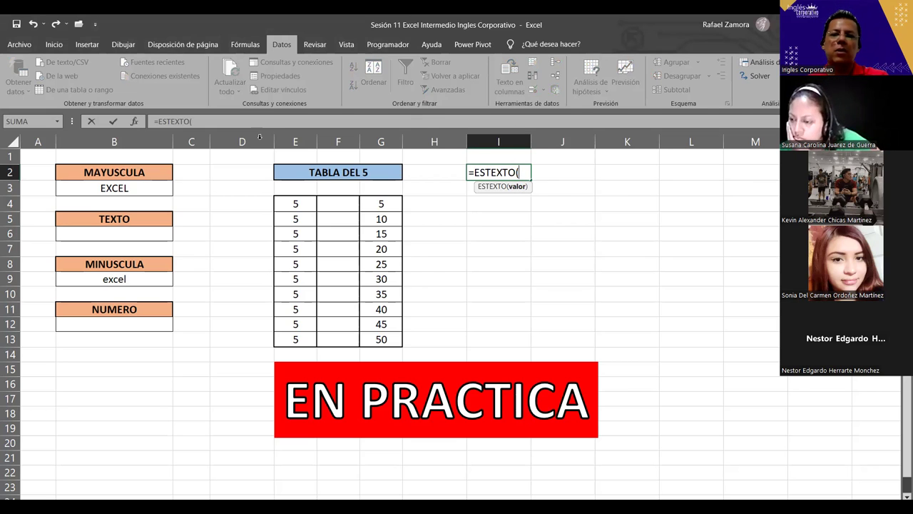
left_click(363, 178)
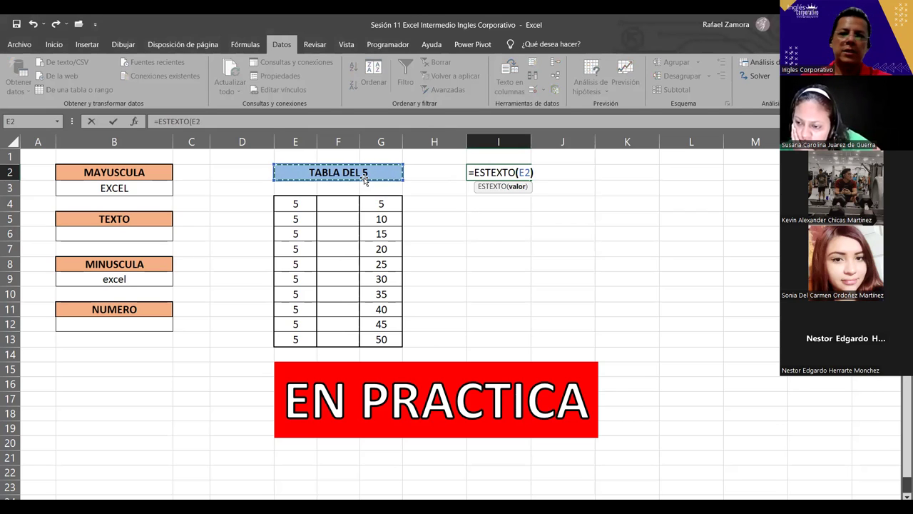
type(")")
key("Return")
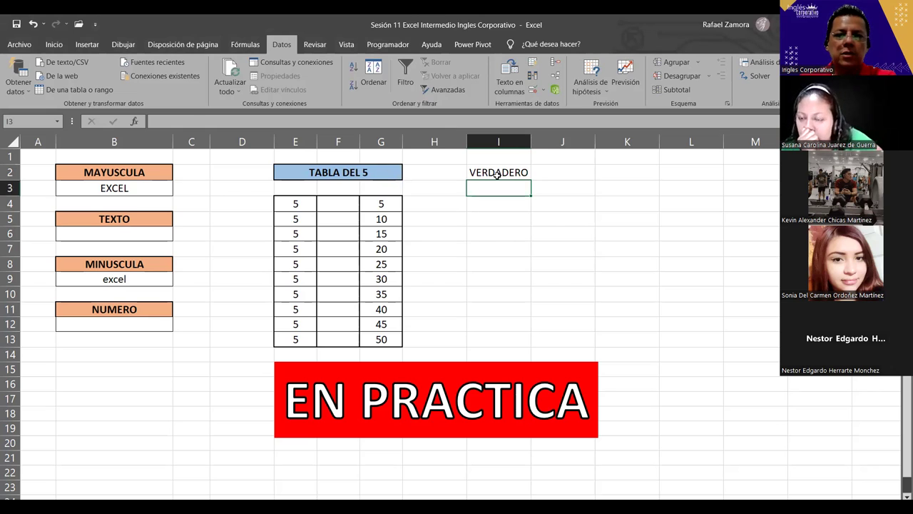
- Edit the I2 formula so ESTEXTO checks G4 instead, showing FALSO
key("Up")
key("F2")
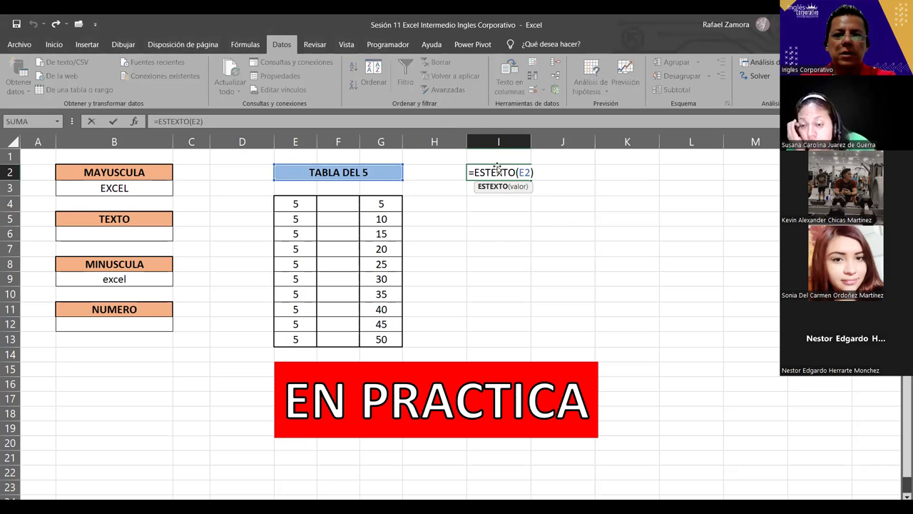
key("Escape")
double_click(498, 172)
left_click(391, 204)
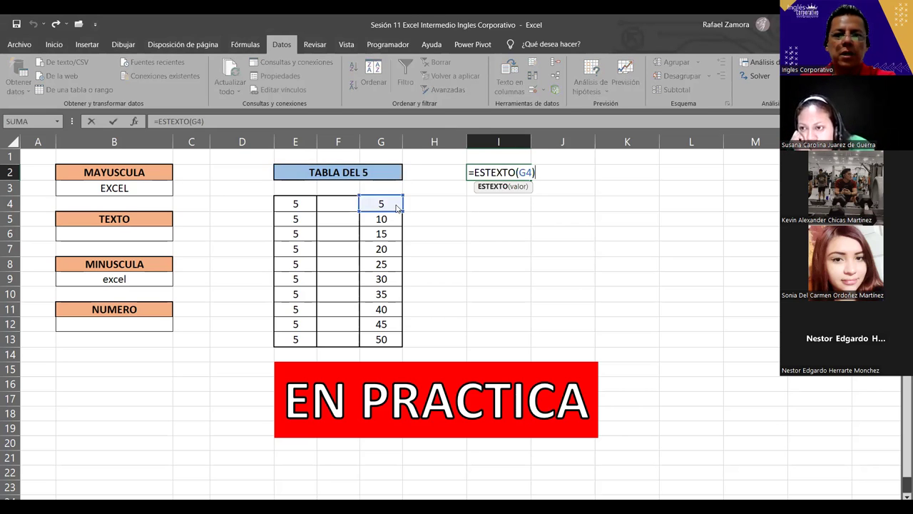
key("Return")
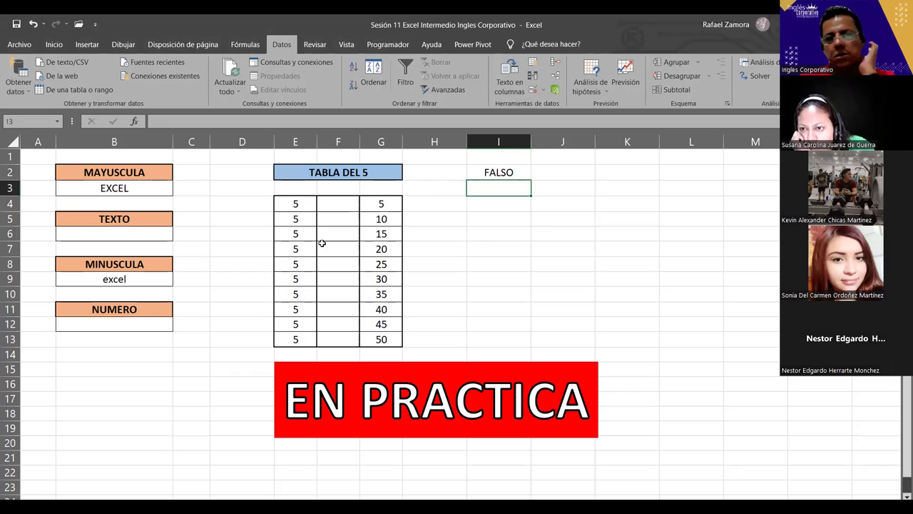
- Try the number 23423 in B6, then enter excel after it is rejected
left_click(153, 233)
type("23423")
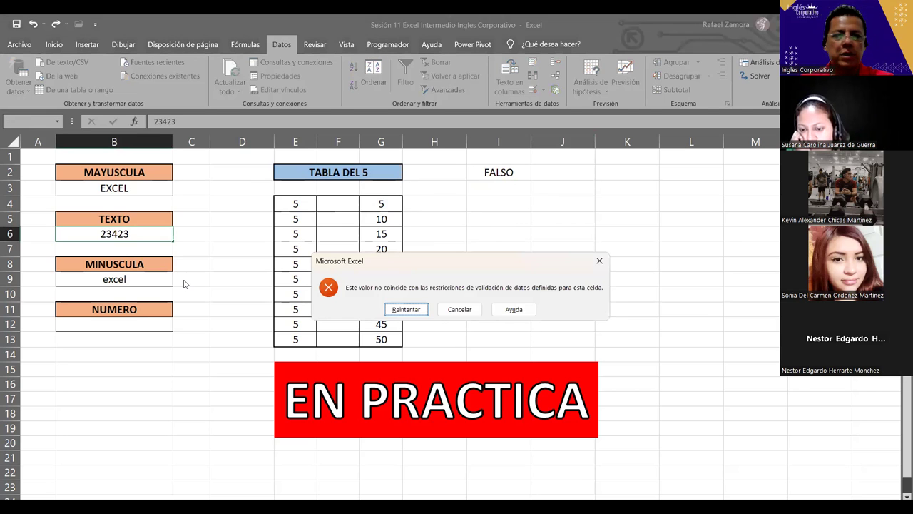
key("Return")
type("excel")
key("Return")
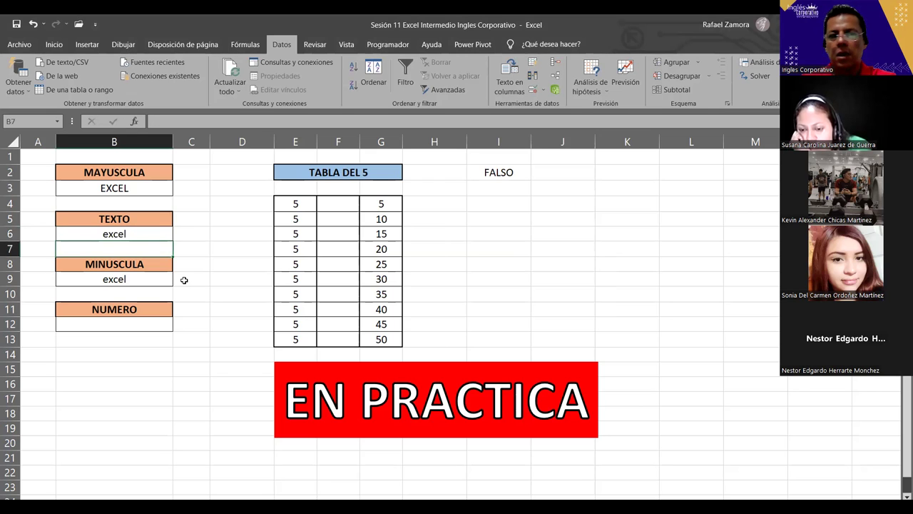
left_click(526, 205)
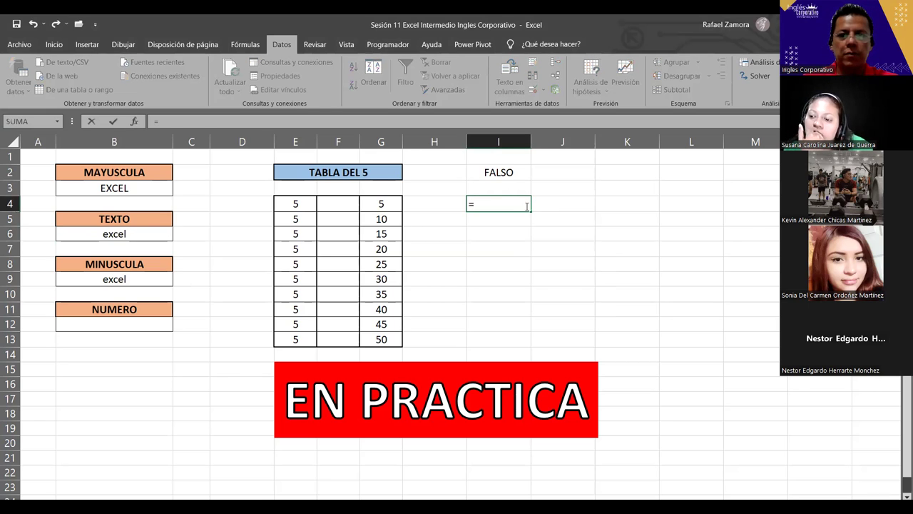
- Enter =ESNUMERO(G4) in cell I4
type("esnumero")
key("Tab")
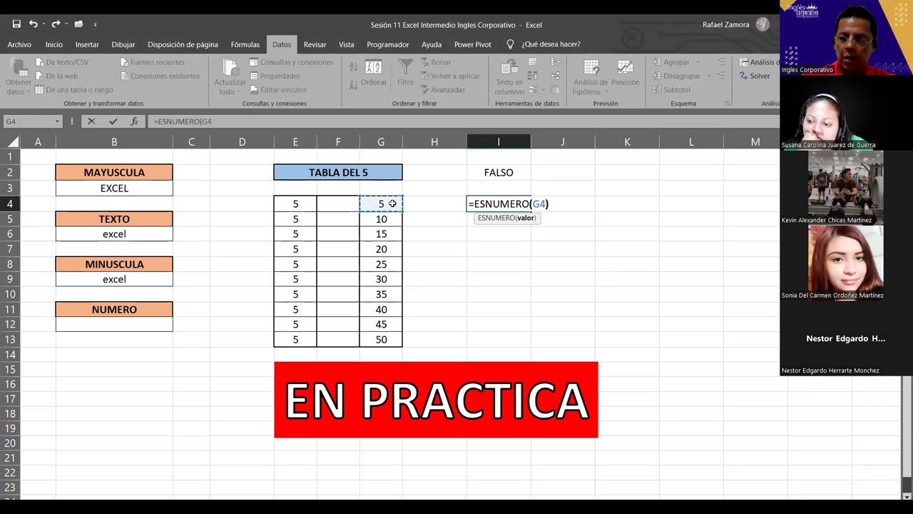
key("Return")
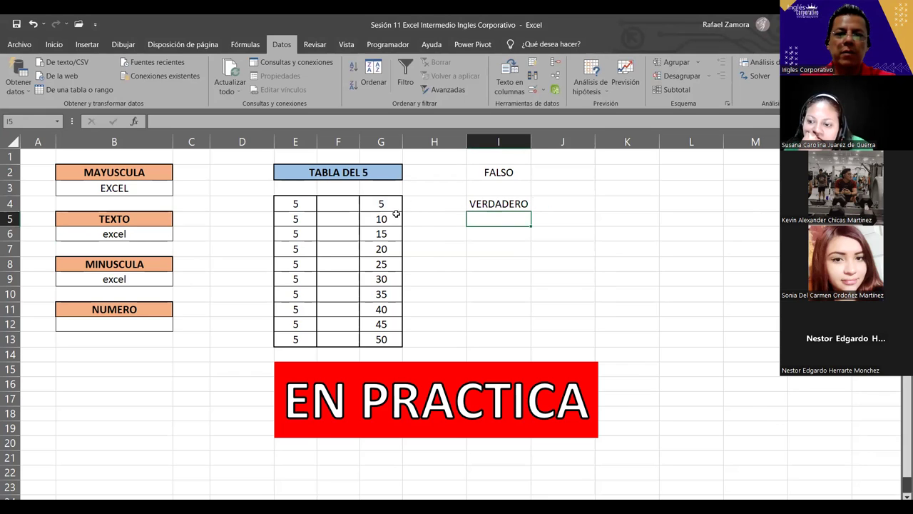
- Change the I4 formula to =ESNUMERO(E2) so it returns FALSO
double_click(508, 204)
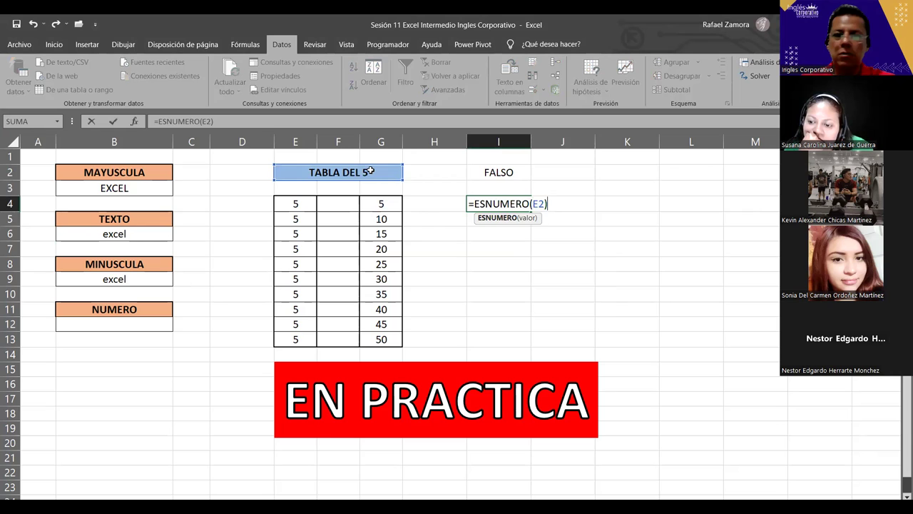
key("Return")
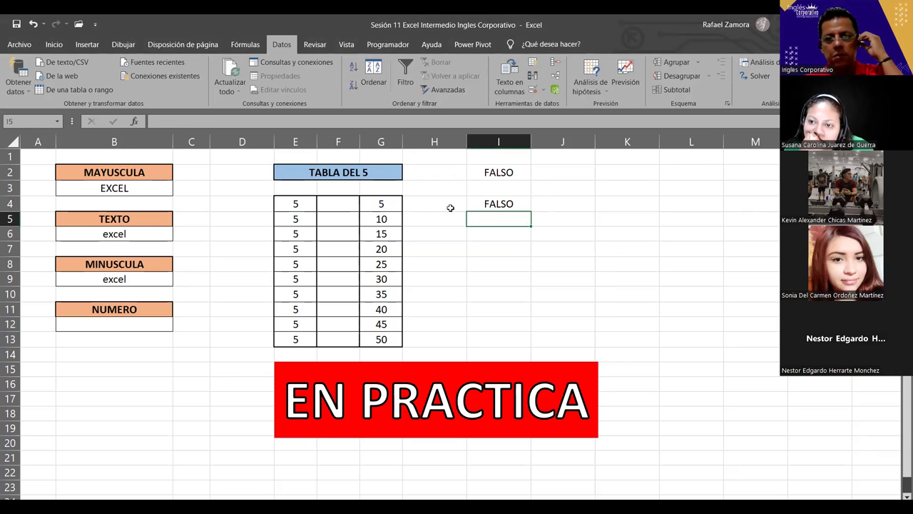
left_click(540, 236)
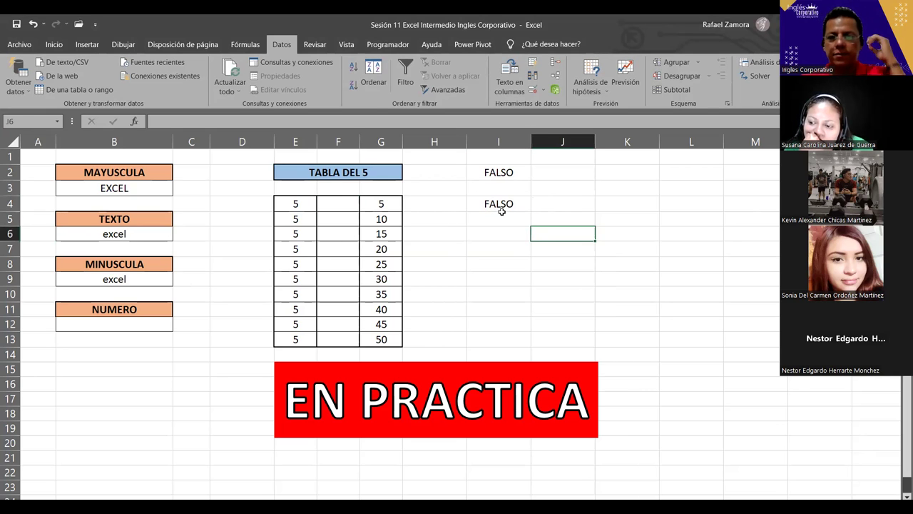
left_click(563, 293)
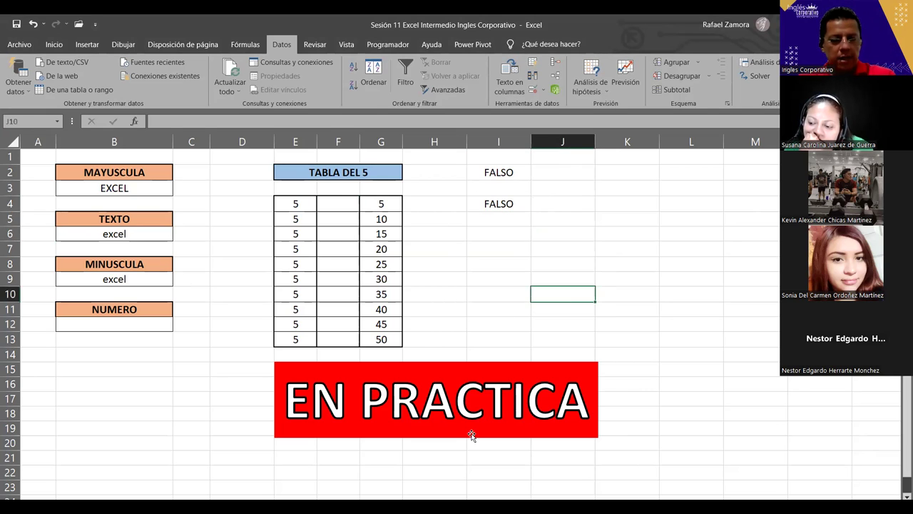